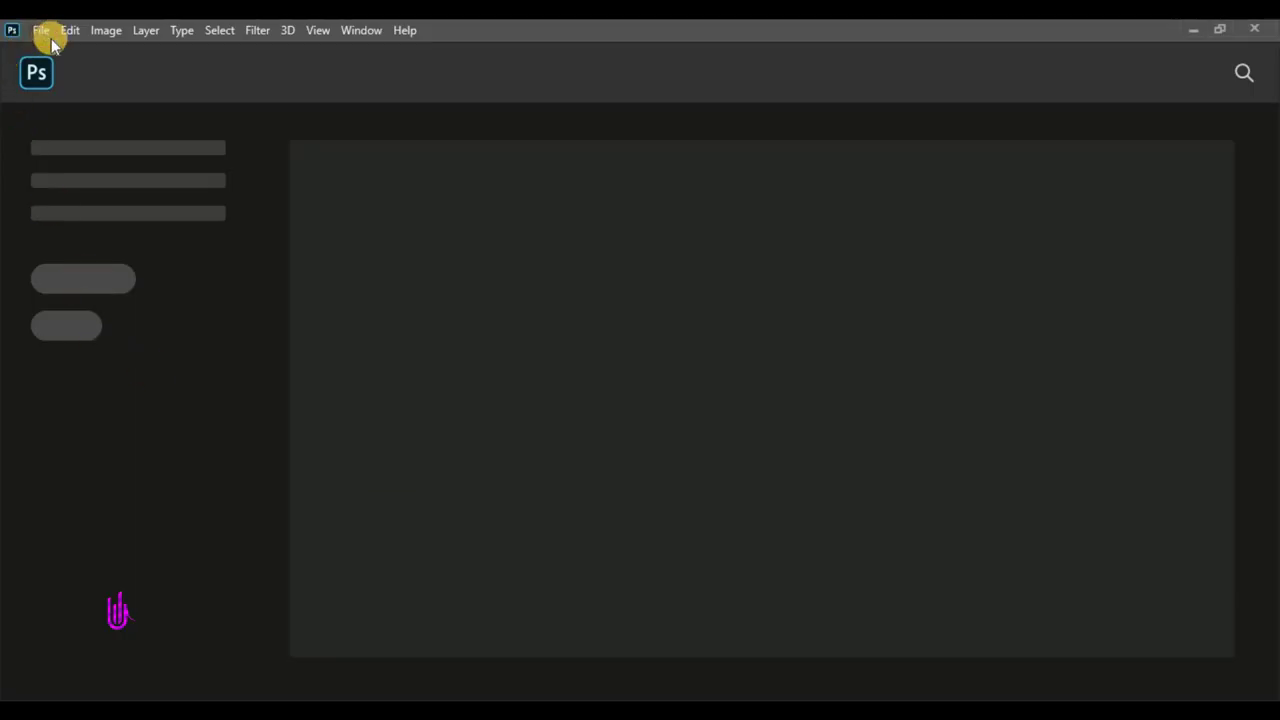
- Create a new A4 portrait document from the Print presets
left_click(51, 40)
left_click(80, 51)
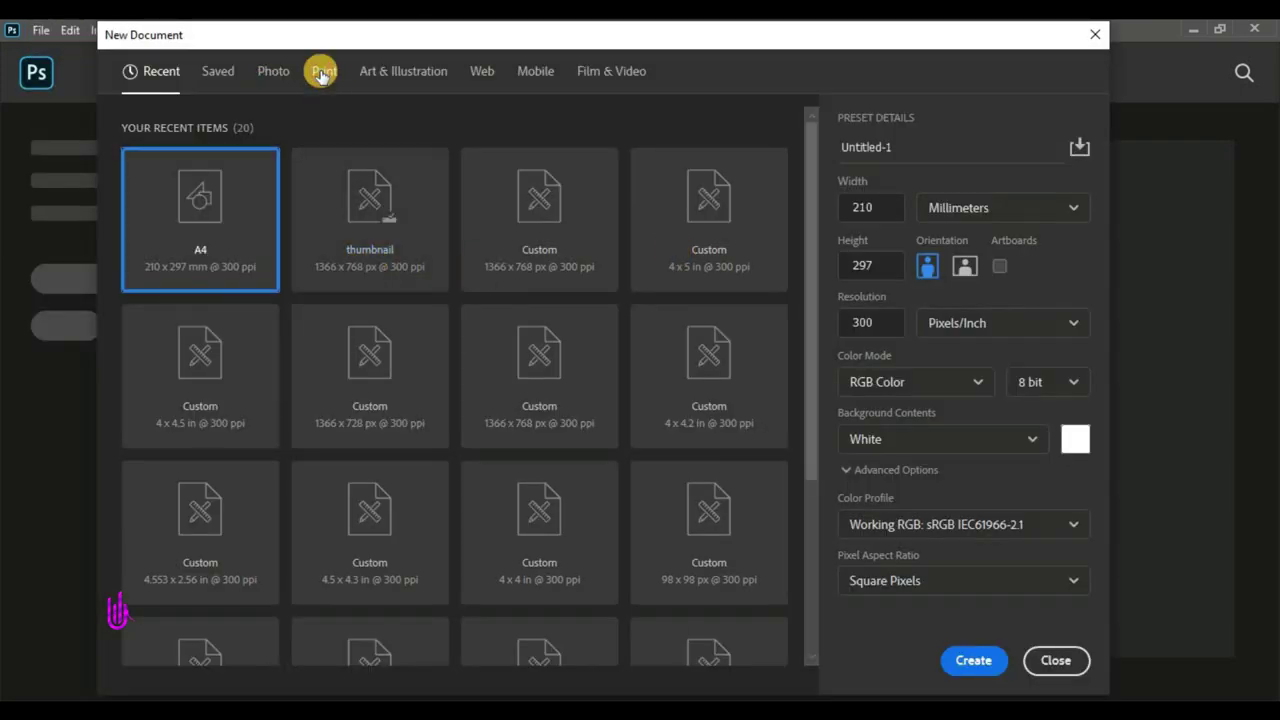
left_click(322, 72)
left_click(740, 215)
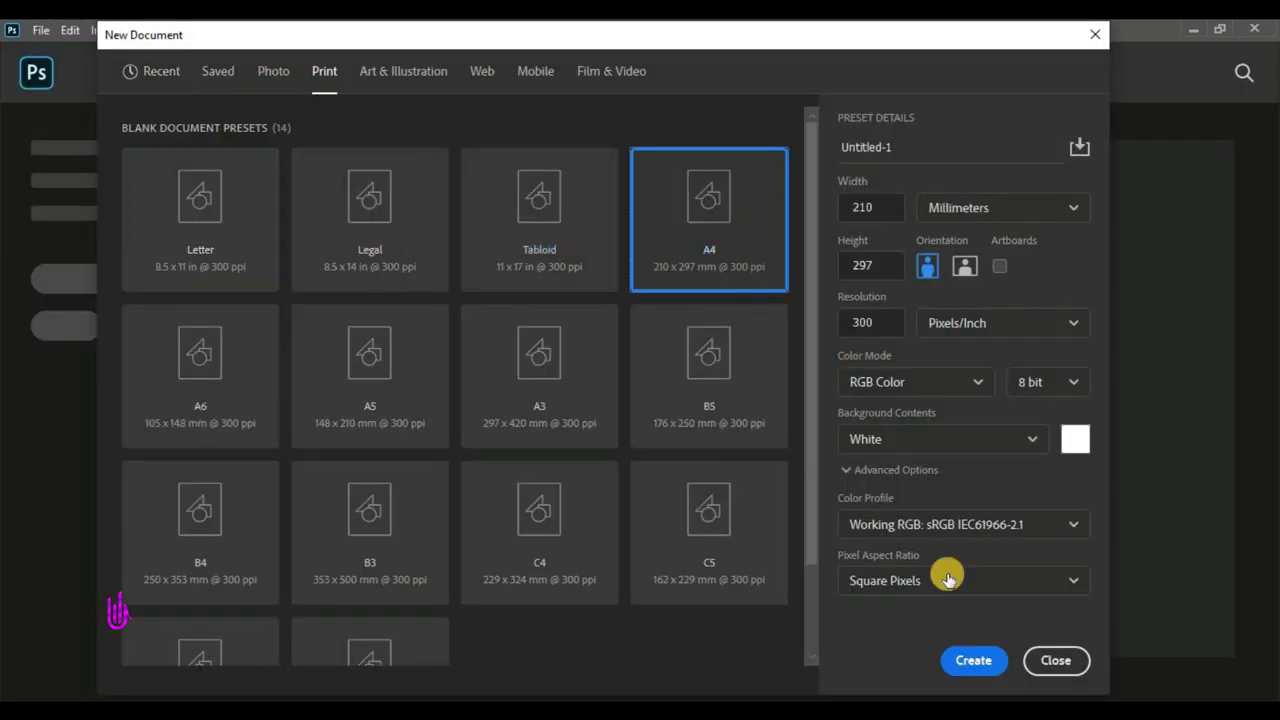
left_click(971, 660)
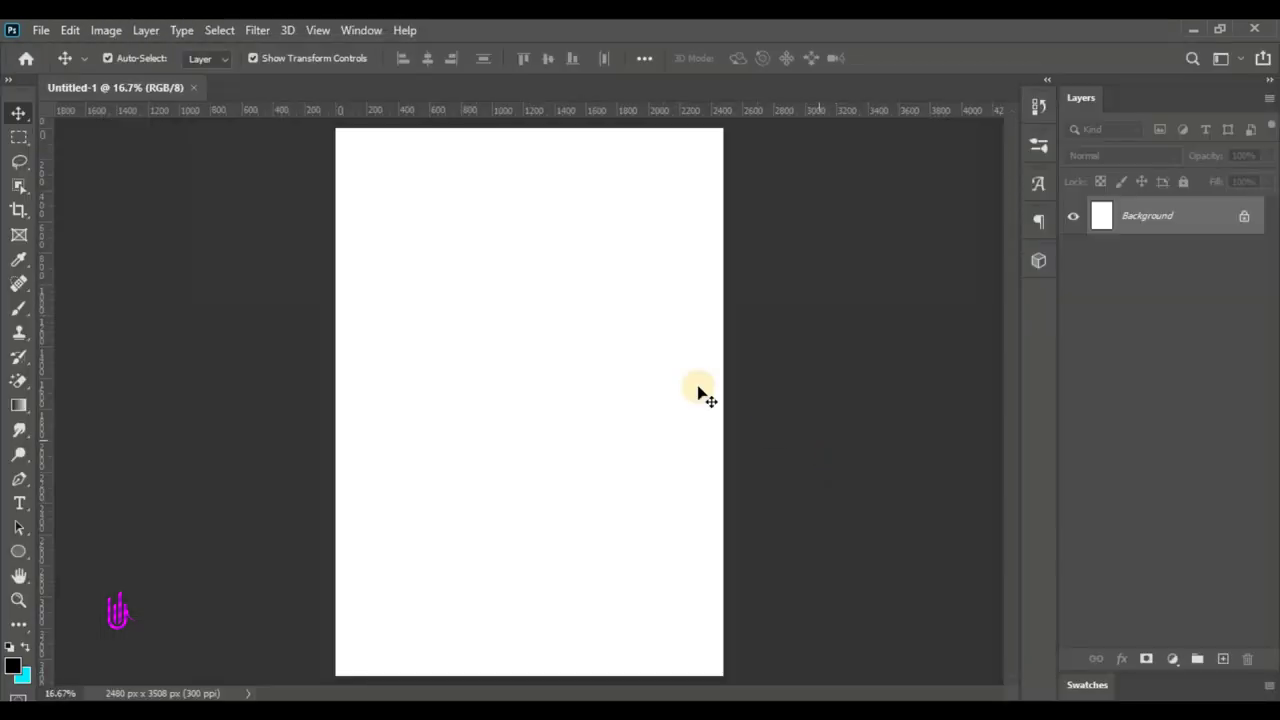
- Add a Solid Color fill layer in very dark navy #000a16
left_click(1173, 659)
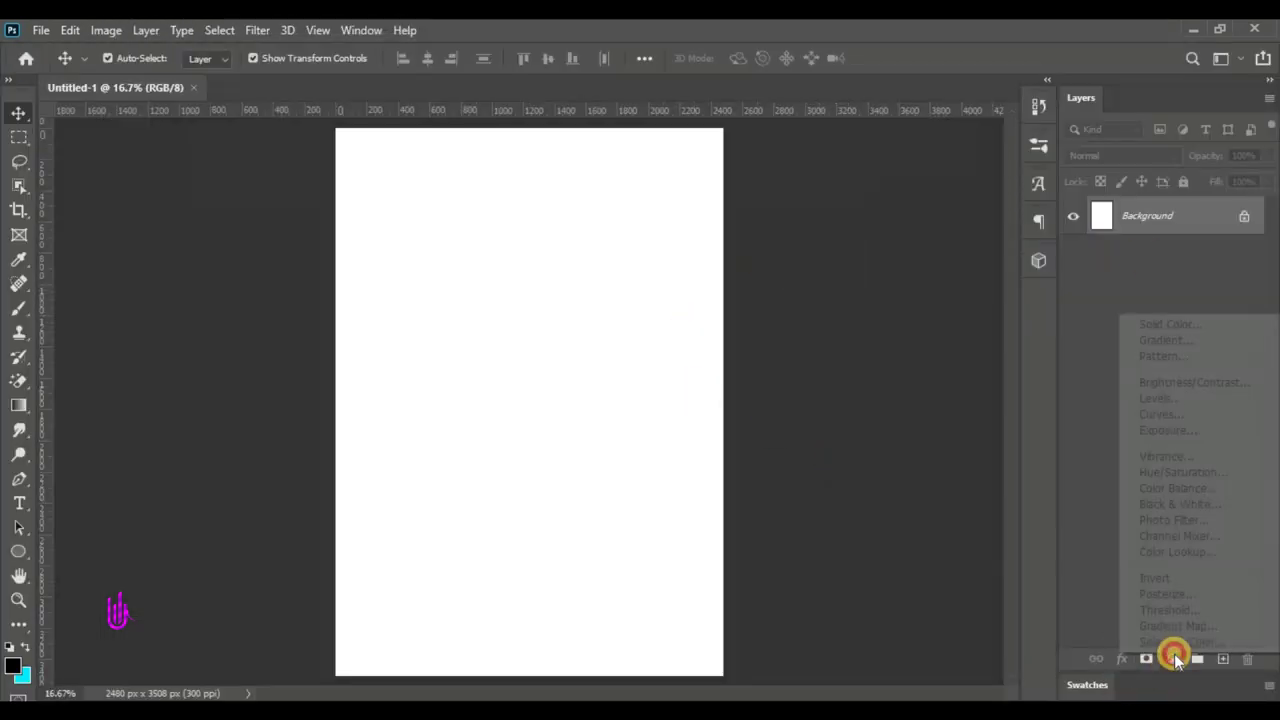
left_click(1155, 323)
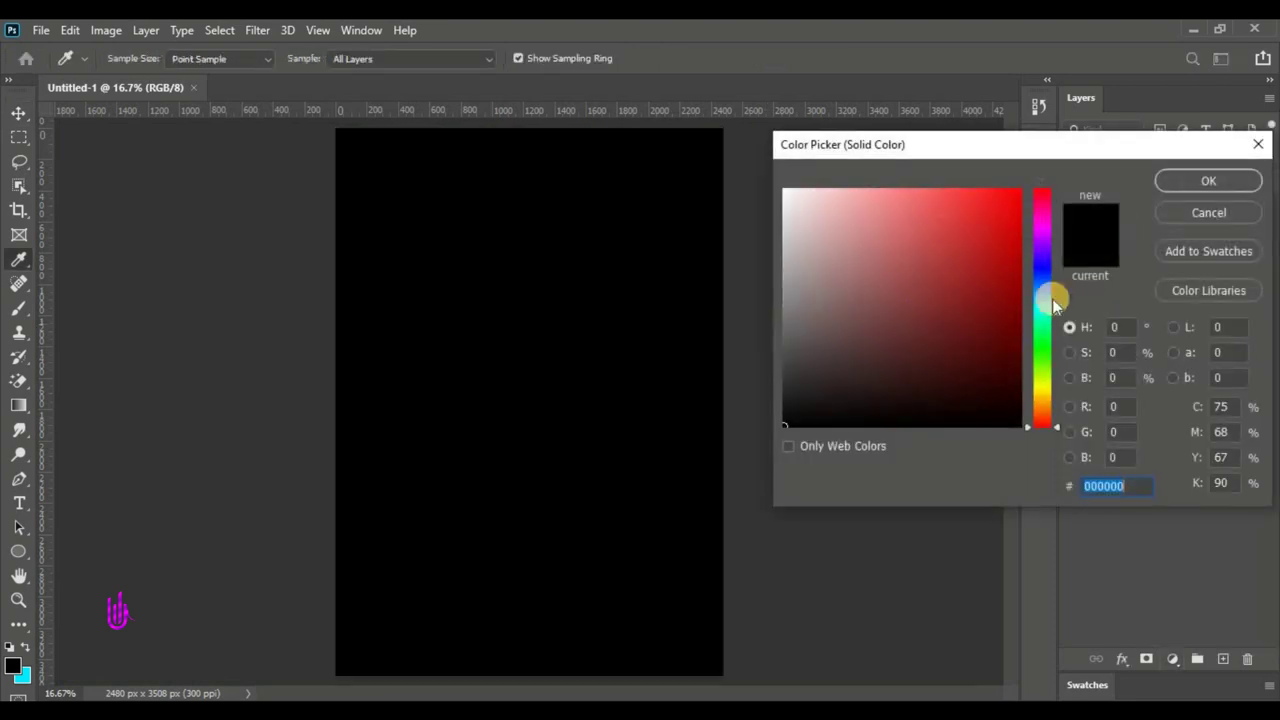
mouse_move(1043, 287)
left_mouse_down()
mouse_move(1017, 380)
mouse_move(1026, 423)
mouse_move(1033, 403)
left_mouse_up()
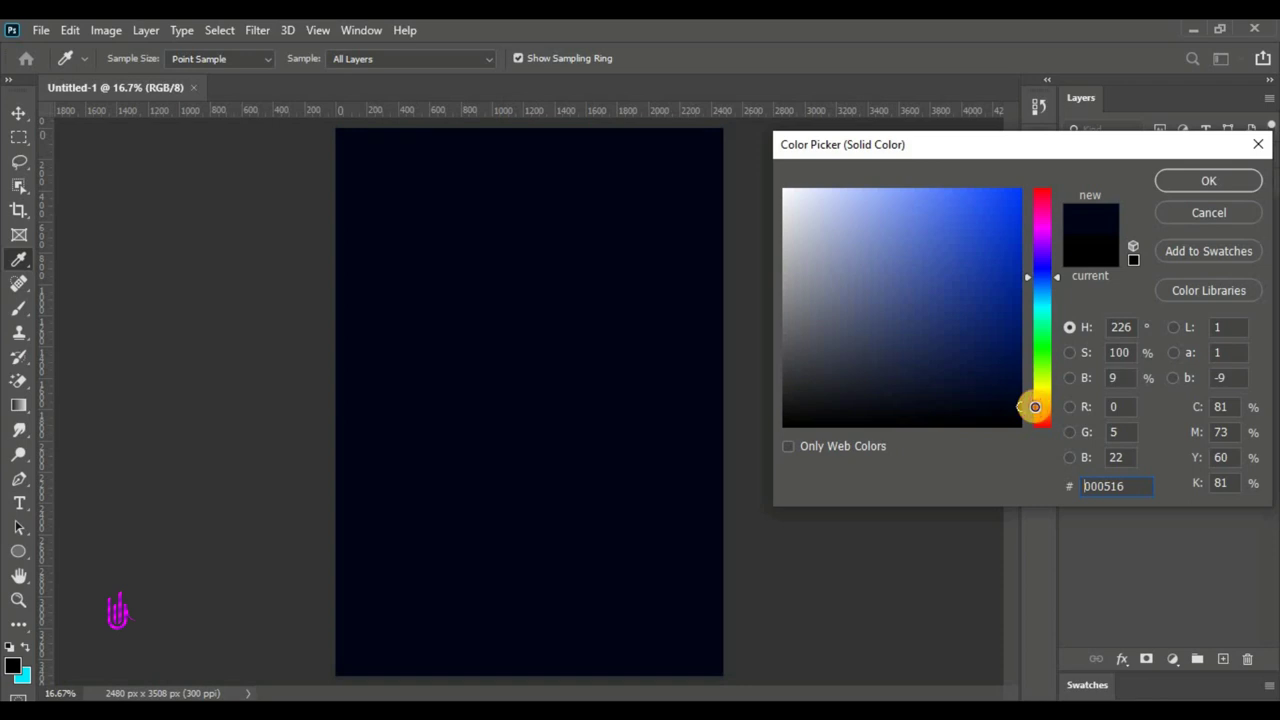
left_click(1046, 278)
left_click_drag(1046, 290, 1046, 285)
double_click(1140, 484)
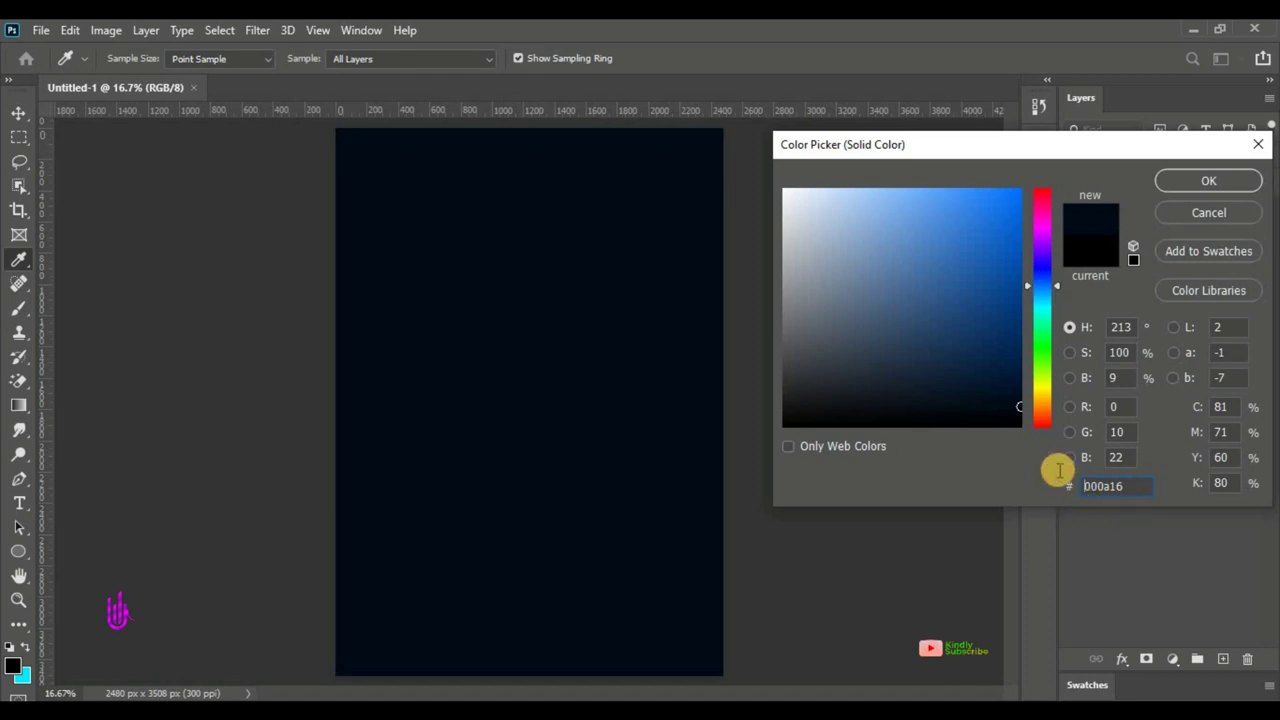
left_click(1172, 180)
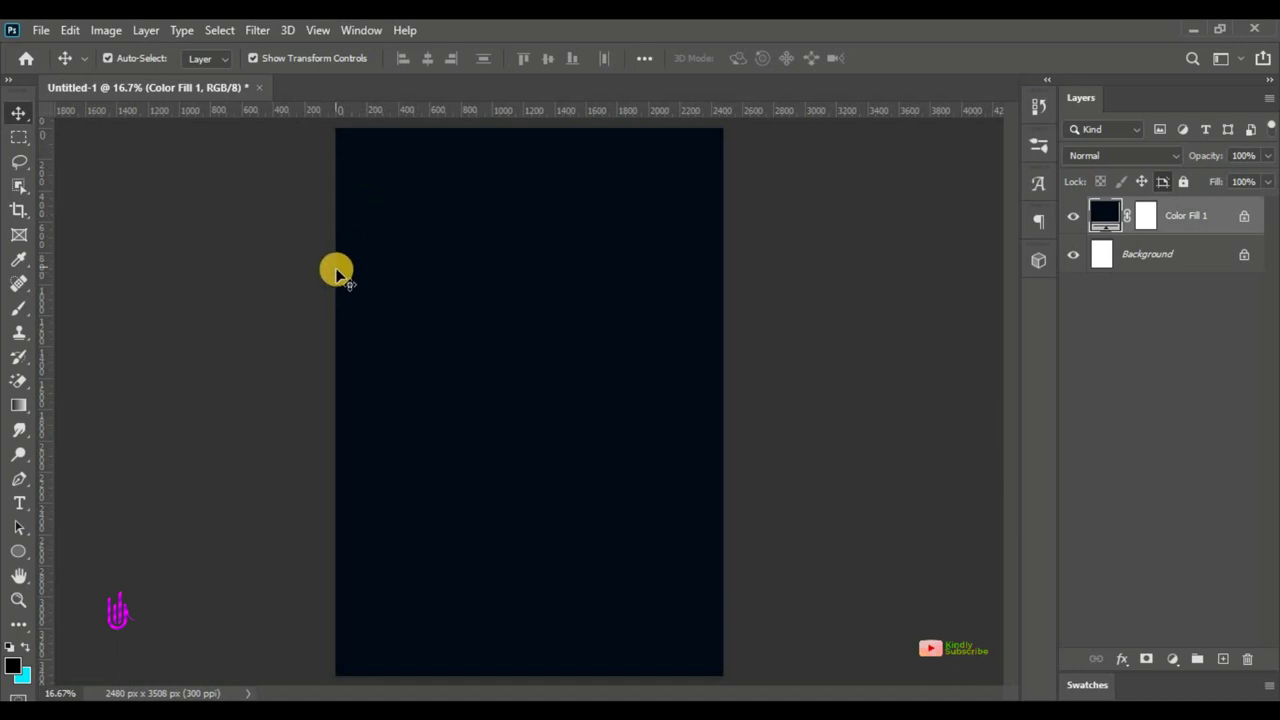
- Place the Jeses cross image and scale it to 129.63% across the page top
left_click(40, 29)
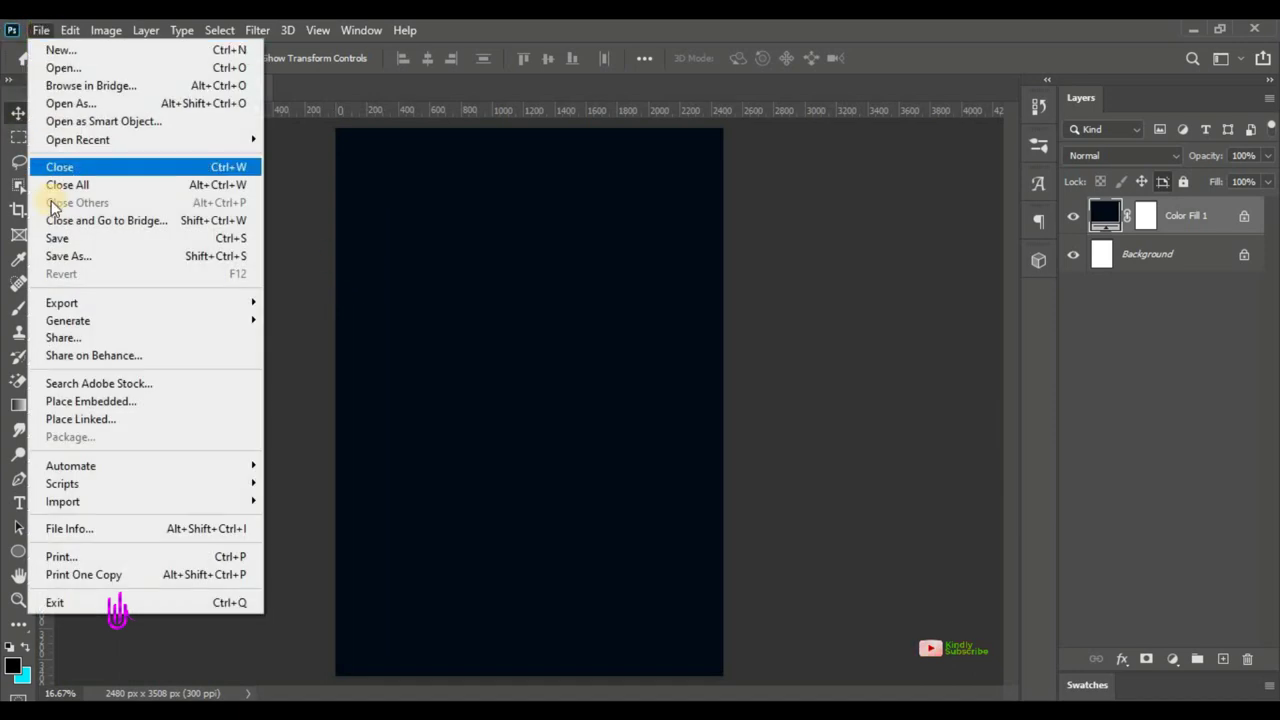
left_click(82, 403)
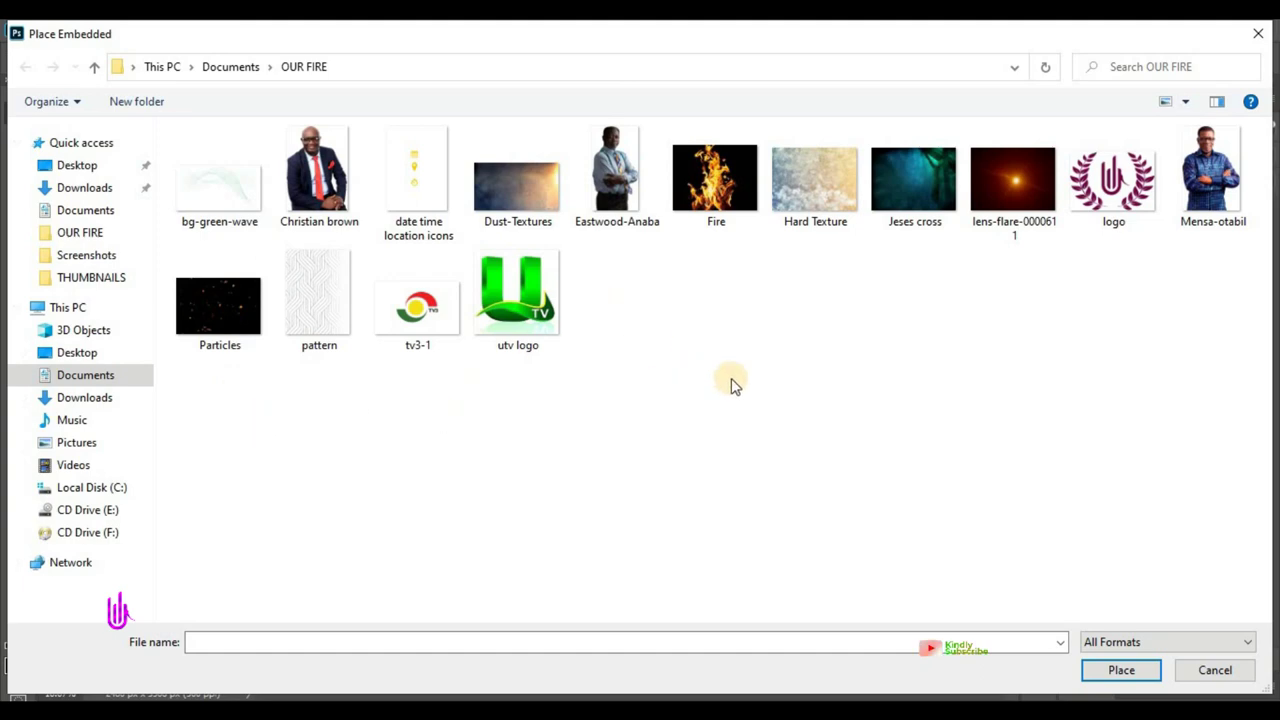
left_click(915, 185)
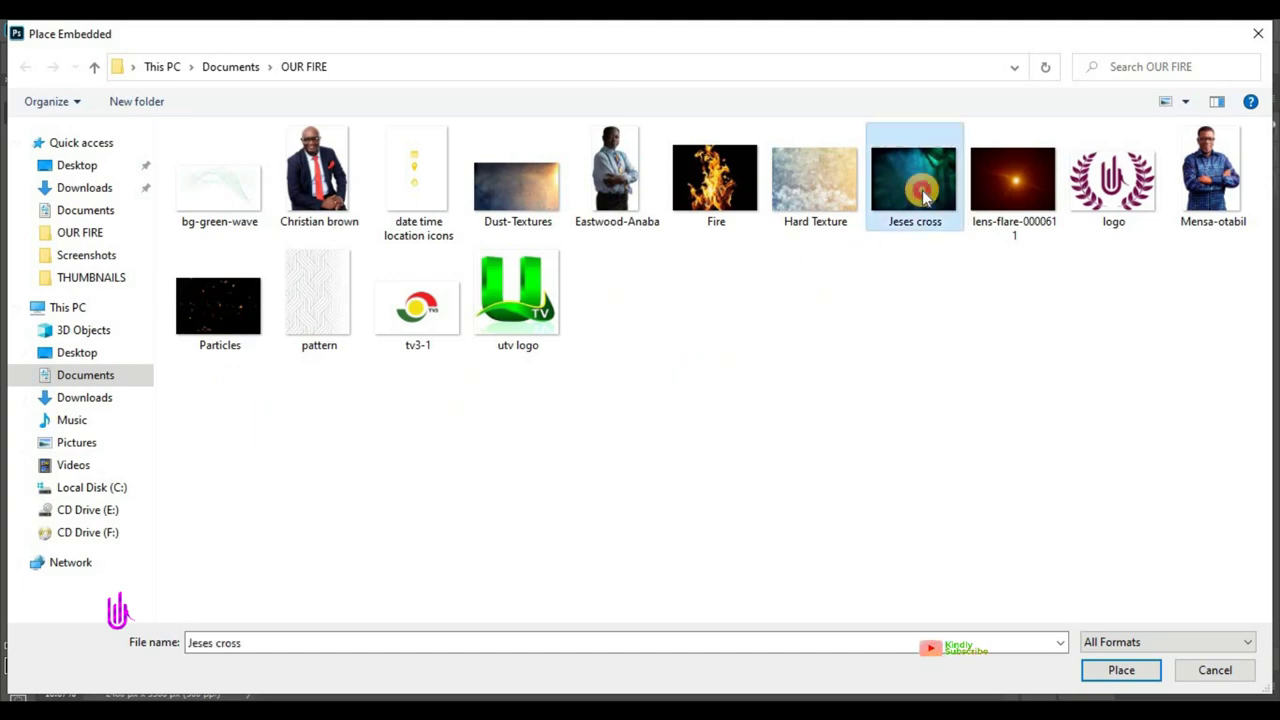
left_click(1121, 670)
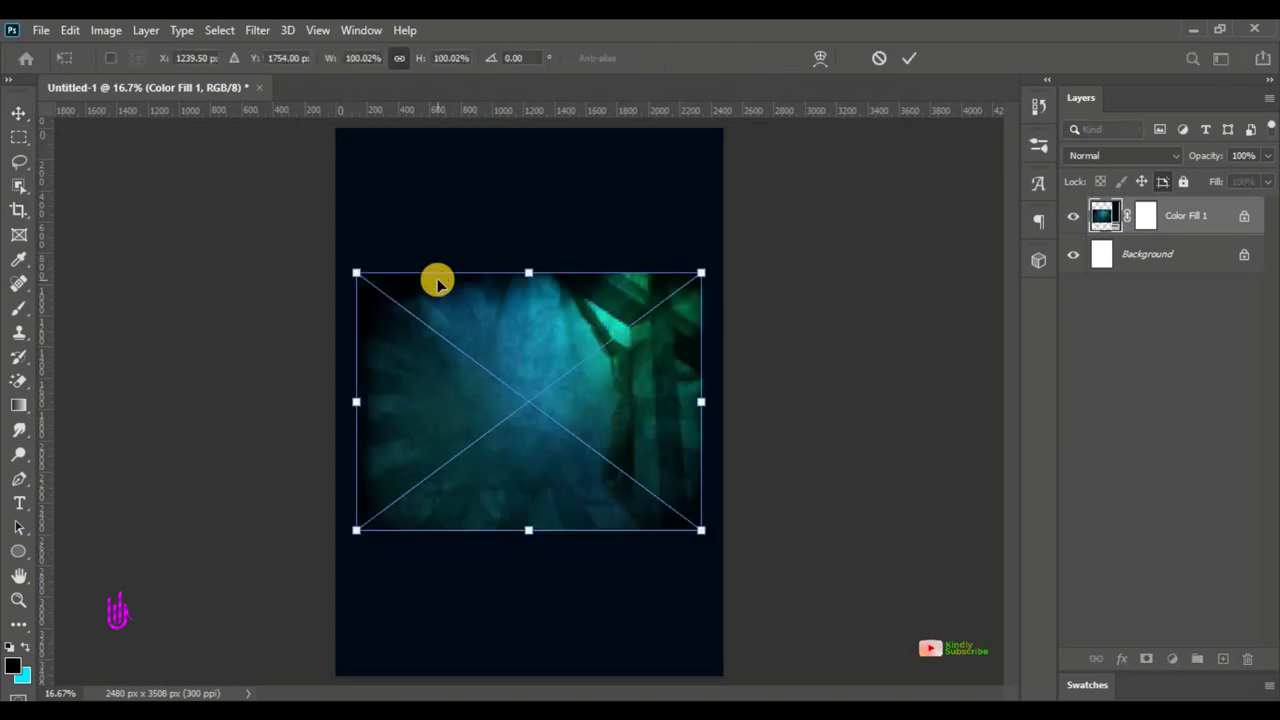
left_click_drag(531, 455, 540, 271)
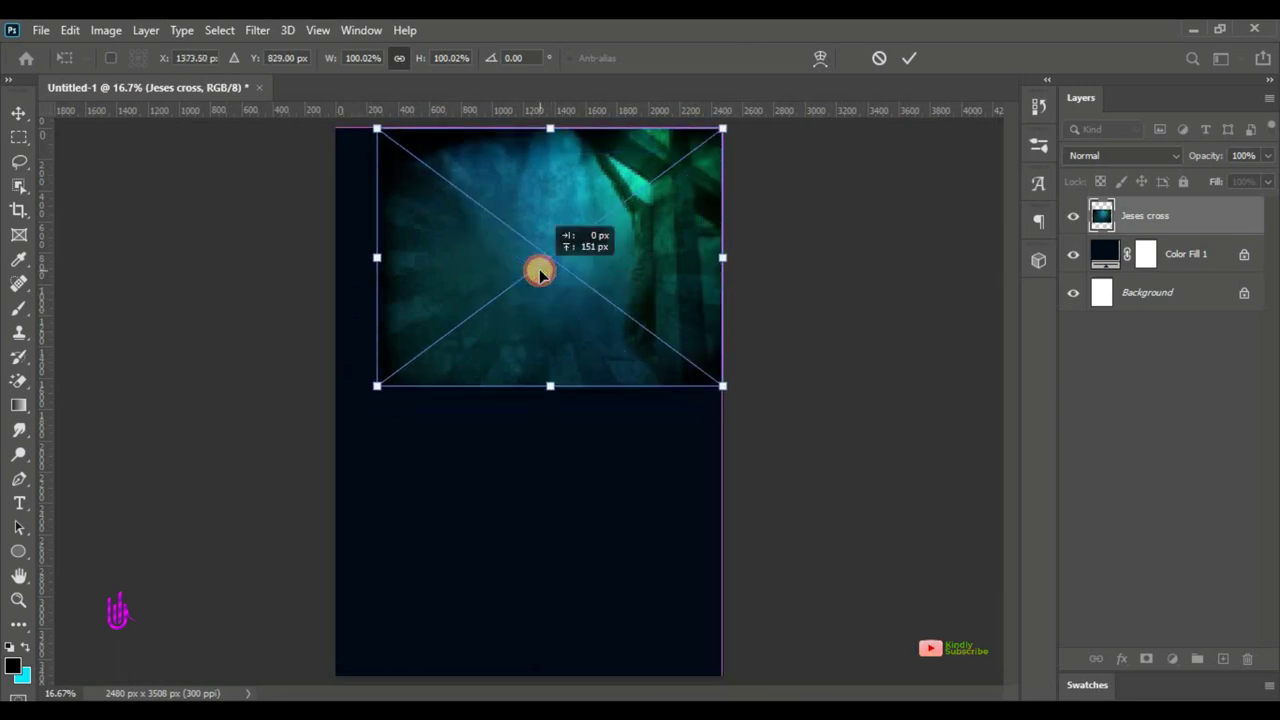
left_click_drag(374, 389, 290, 482)
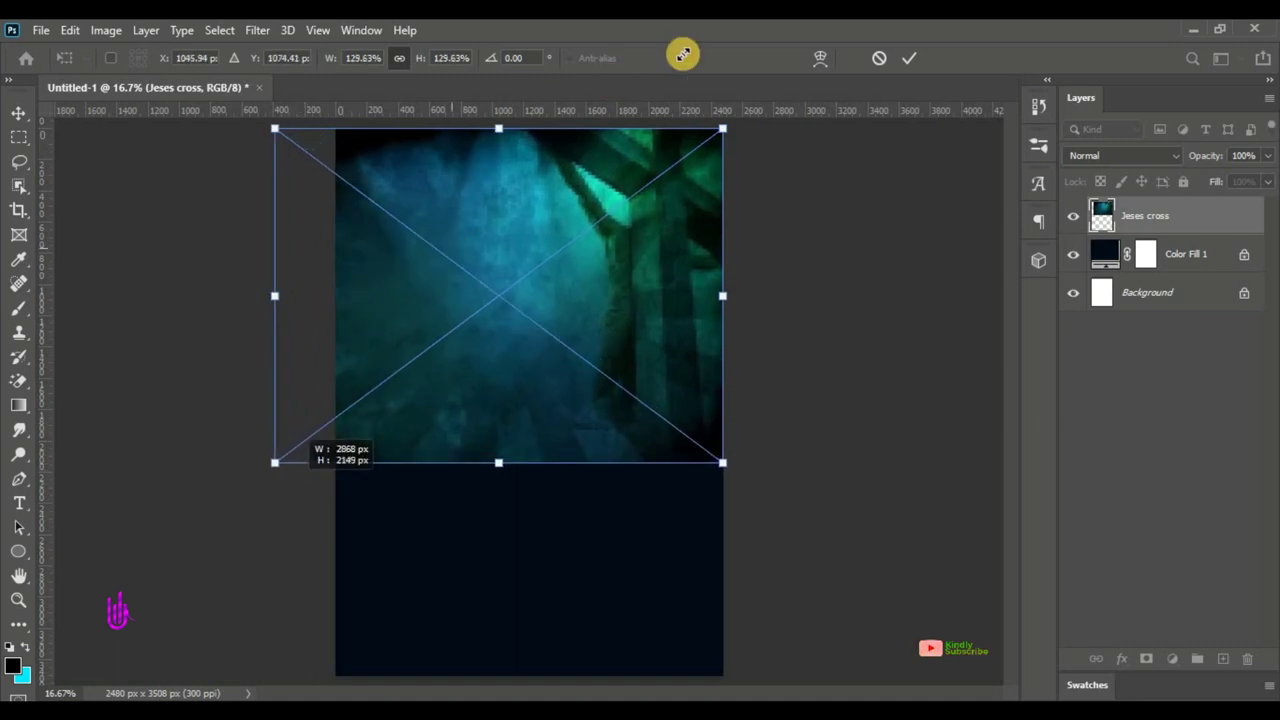
left_click(908, 58)
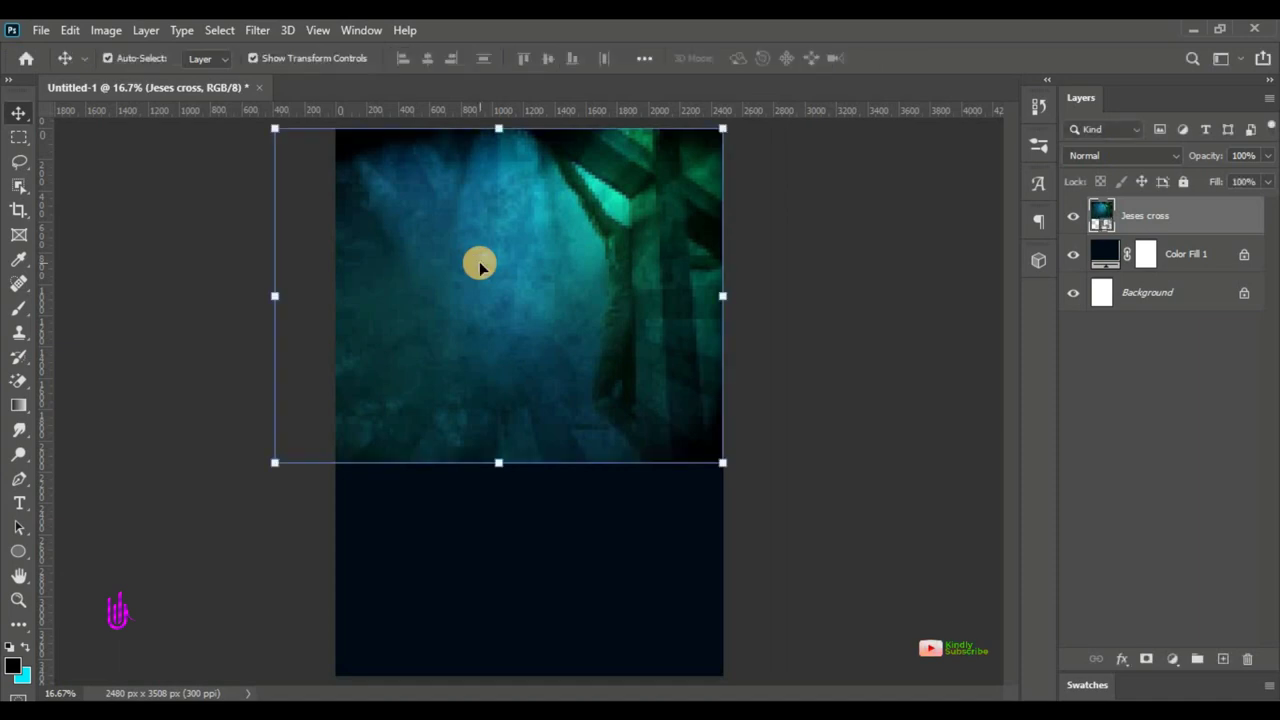
- Set the Jeses cross layer to Luminosity blending and add a layer mask
left_click(1097, 158)
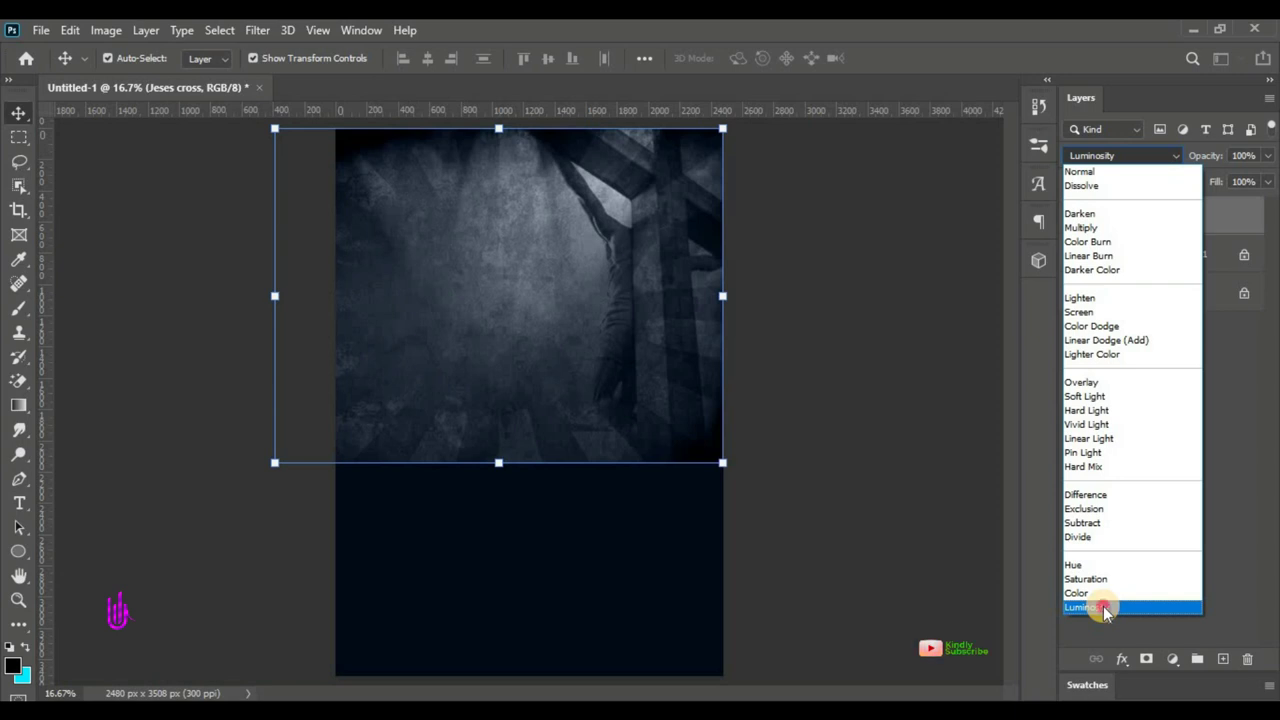
left_click(1103, 606)
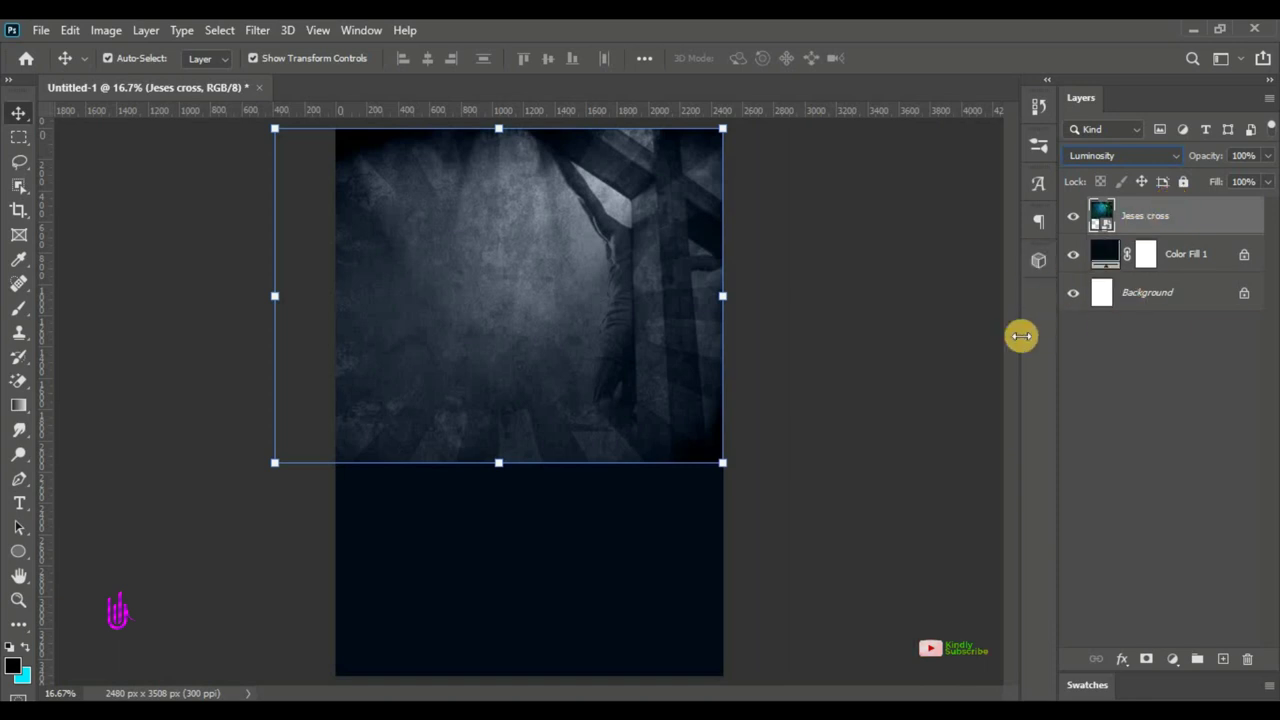
left_click(1147, 660)
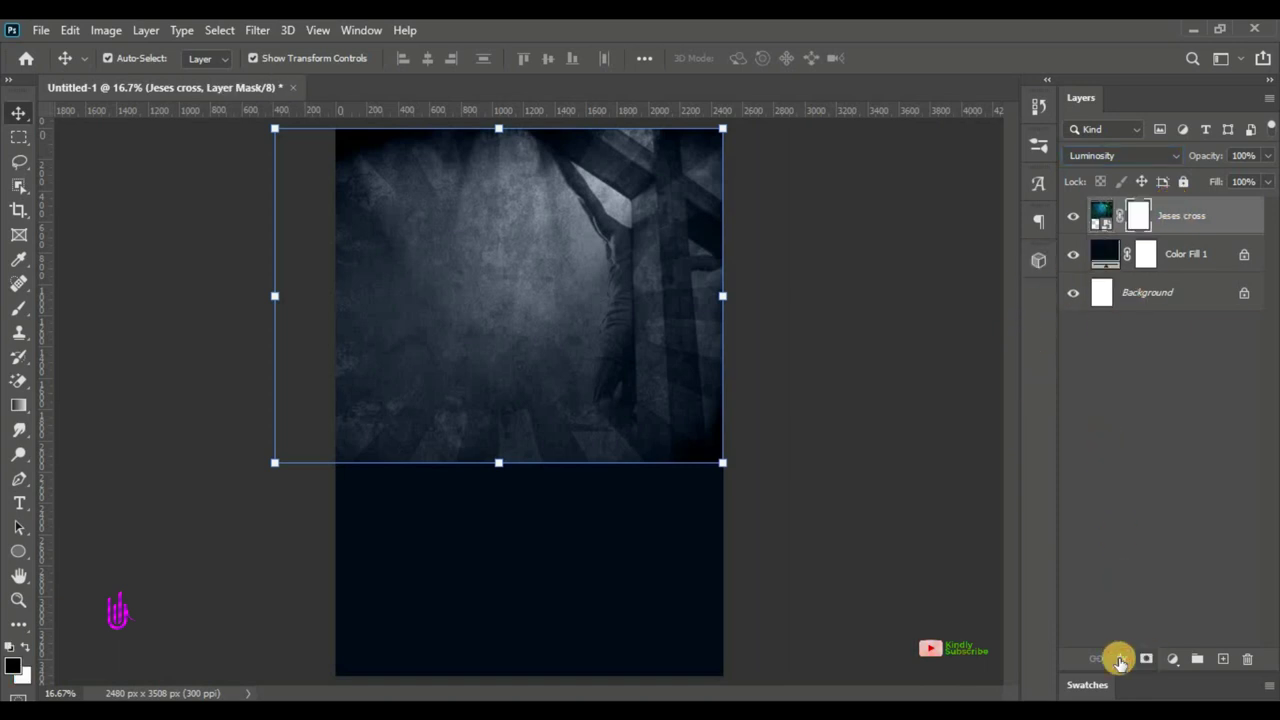
- Paint black with a 100% opacity, 100% flow brush to fade the image's bottom edge
left_click(14, 310)
left_click(59, 312)
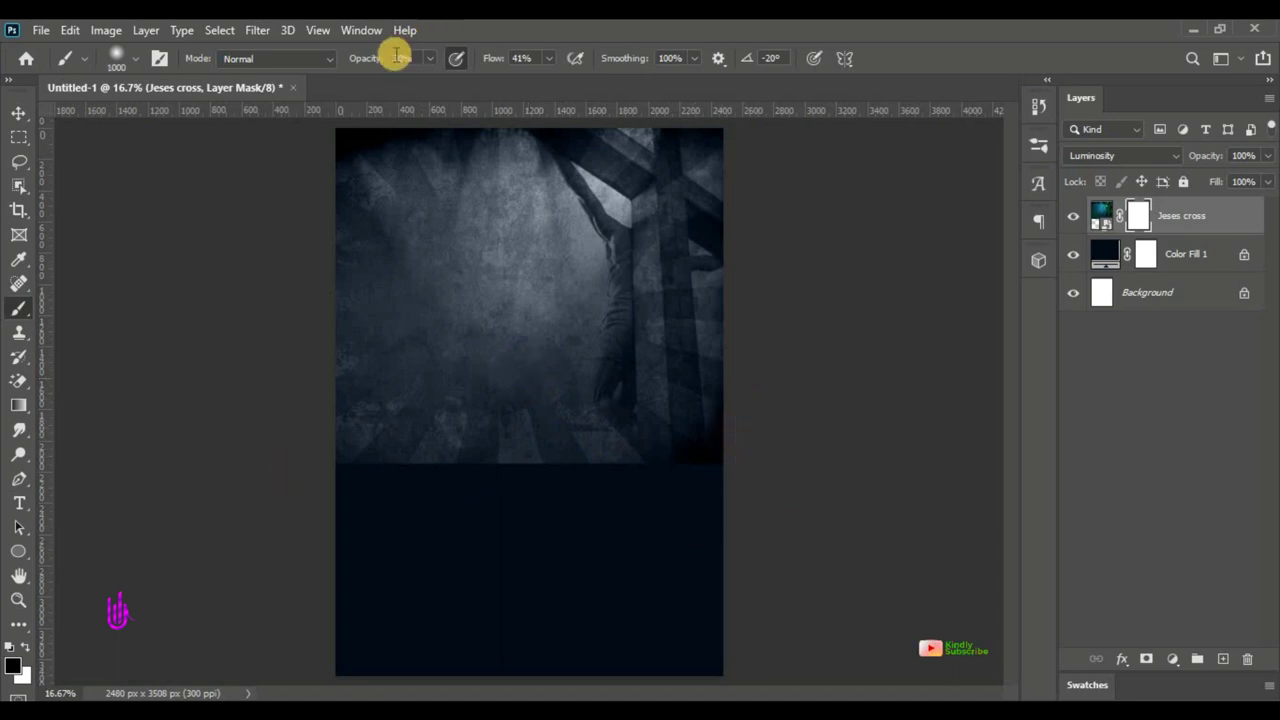
left_click_drag(358, 62, 488, 58)
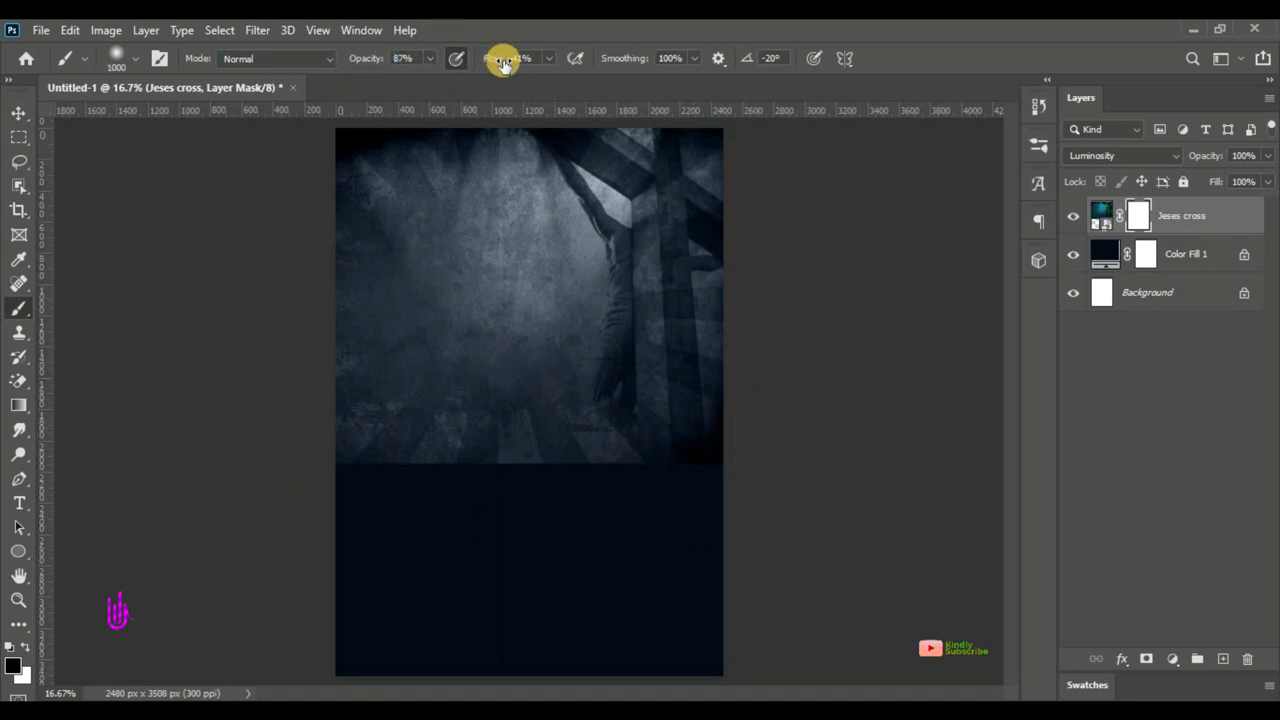
left_click_drag(363, 63, 371, 57)
left_click_drag(514, 57, 631, 95)
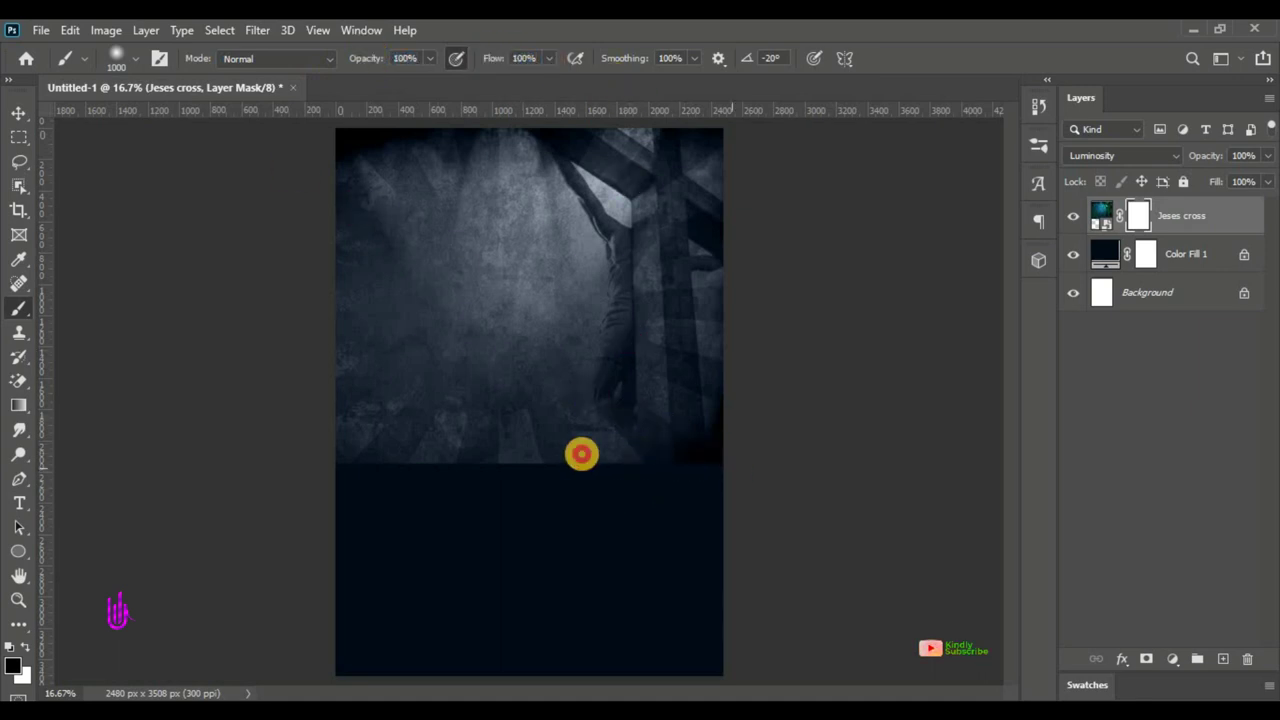
left_click_drag(581, 454, 289, 449)
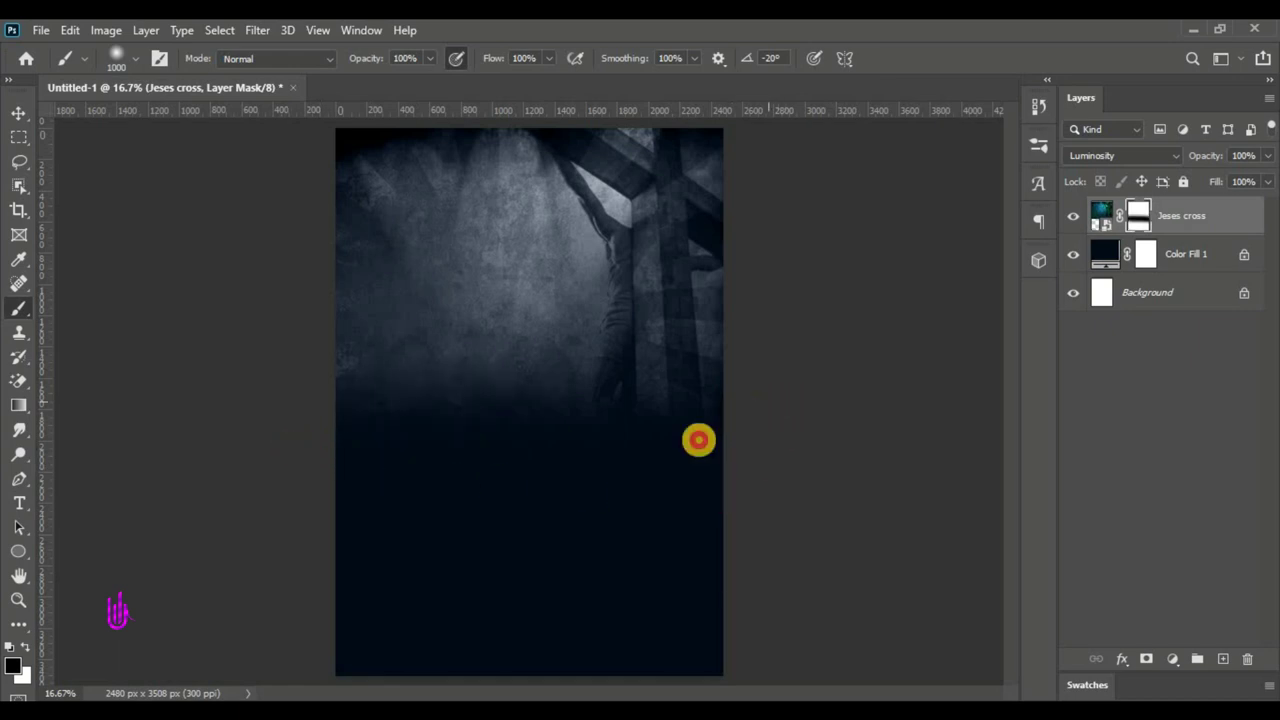
mouse_move(698, 440)
left_mouse_down()
mouse_move(583, 470)
mouse_move(410, 461)
mouse_move(230, 466)
left_mouse_up()
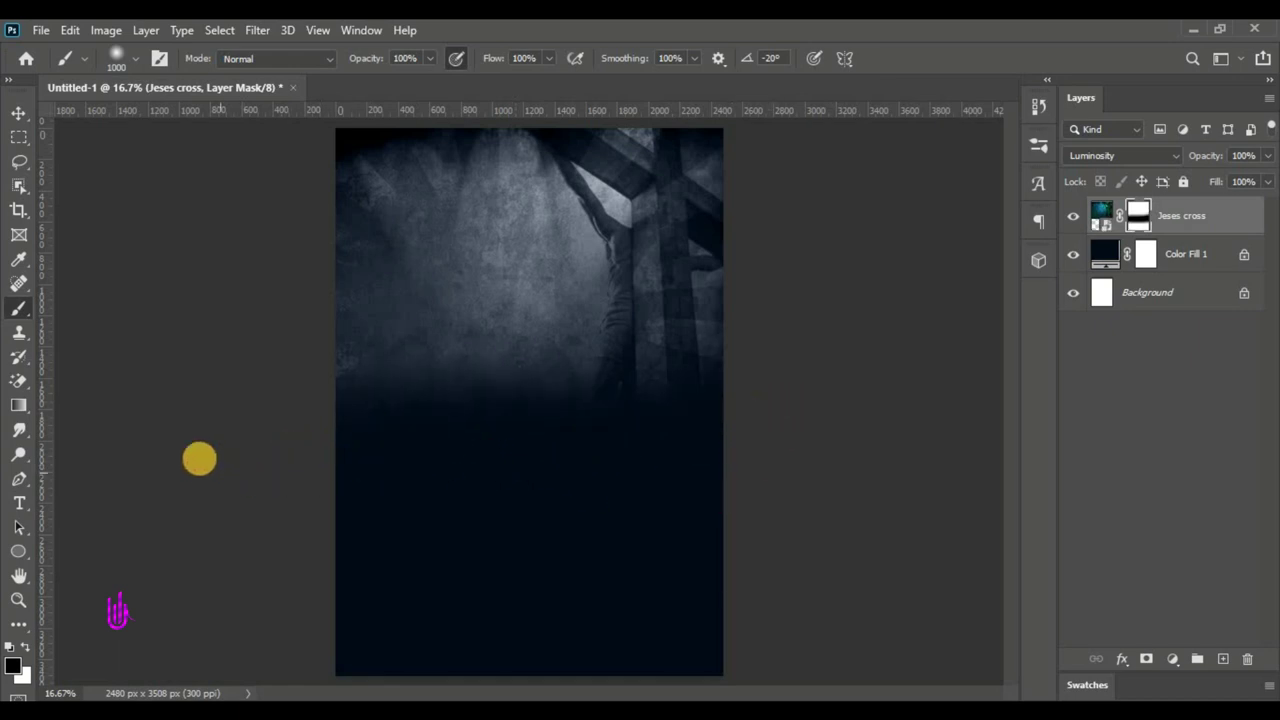
left_click(19, 112)
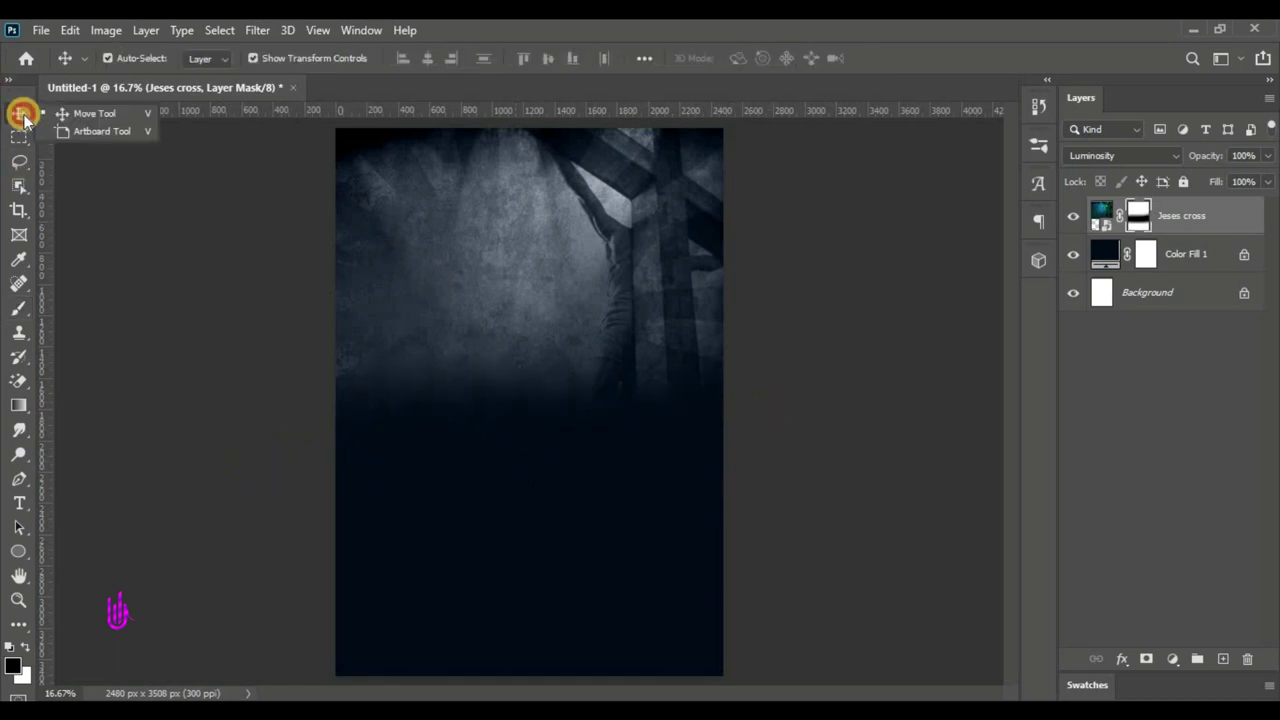
- Apply a Gaussian Blur smart filter to the Jeses cross image
left_click(1095, 218)
left_click(259, 30)
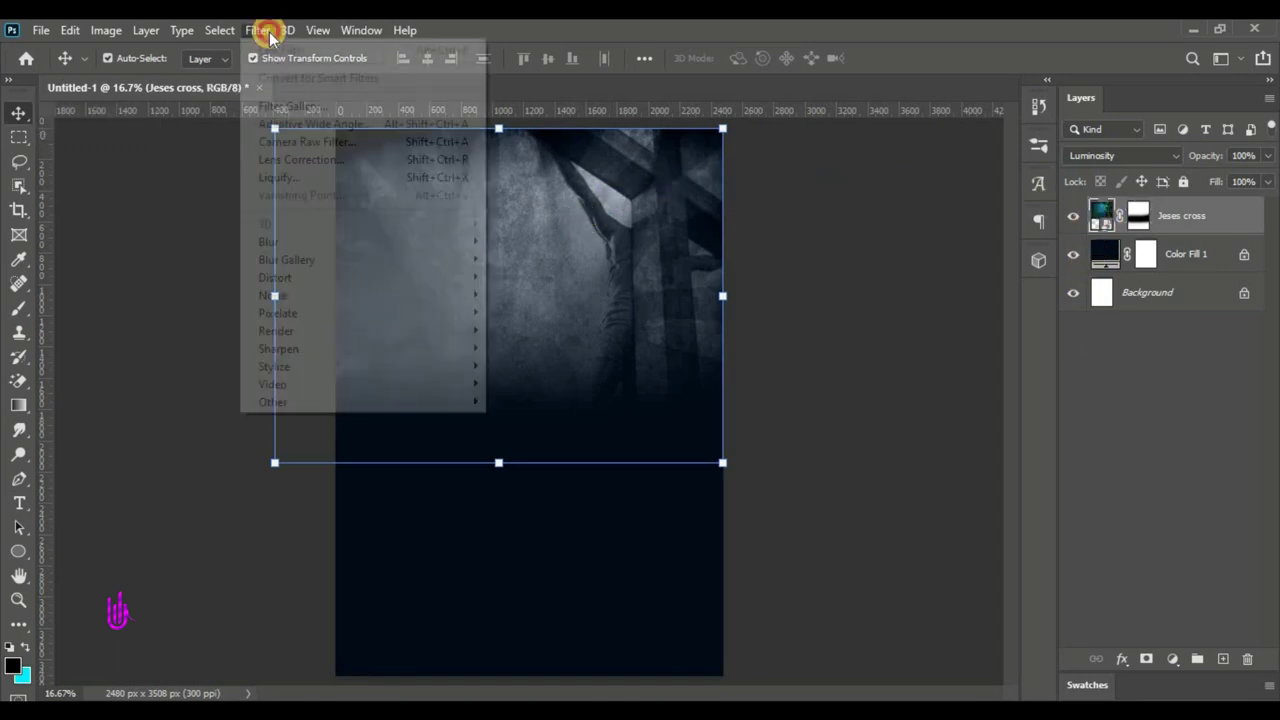
mouse_move(437, 245)
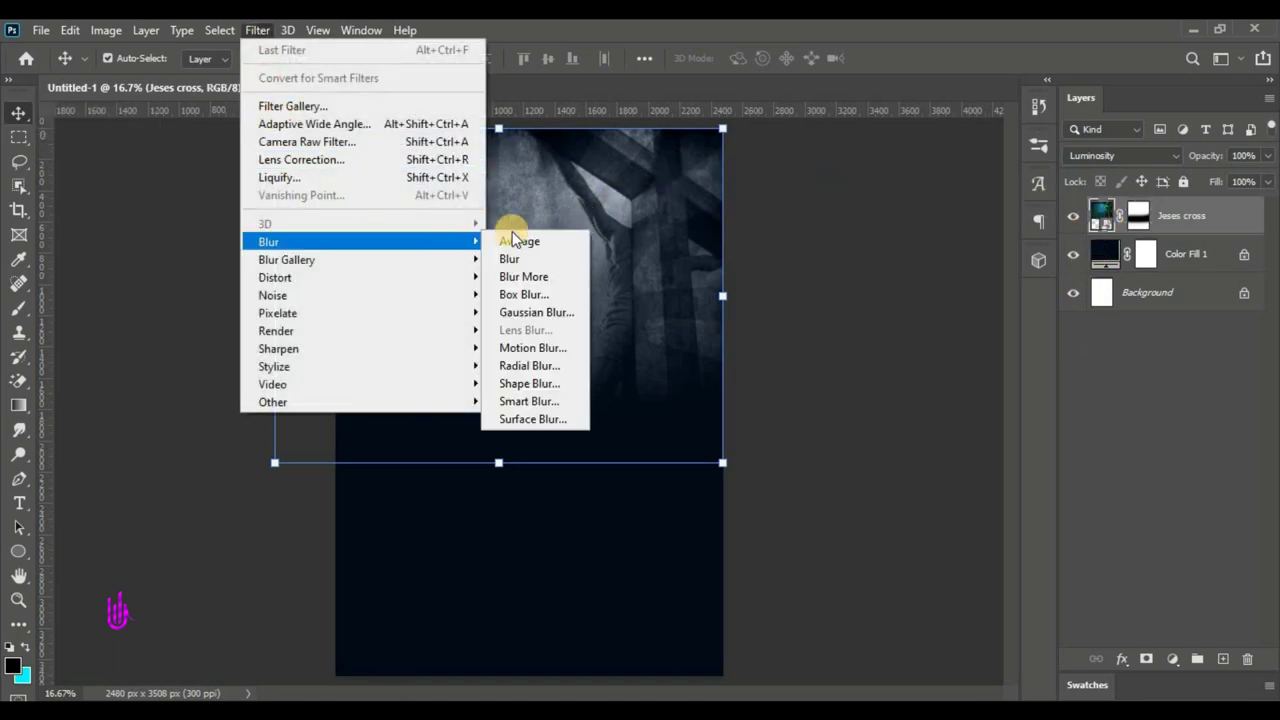
left_click(528, 313)
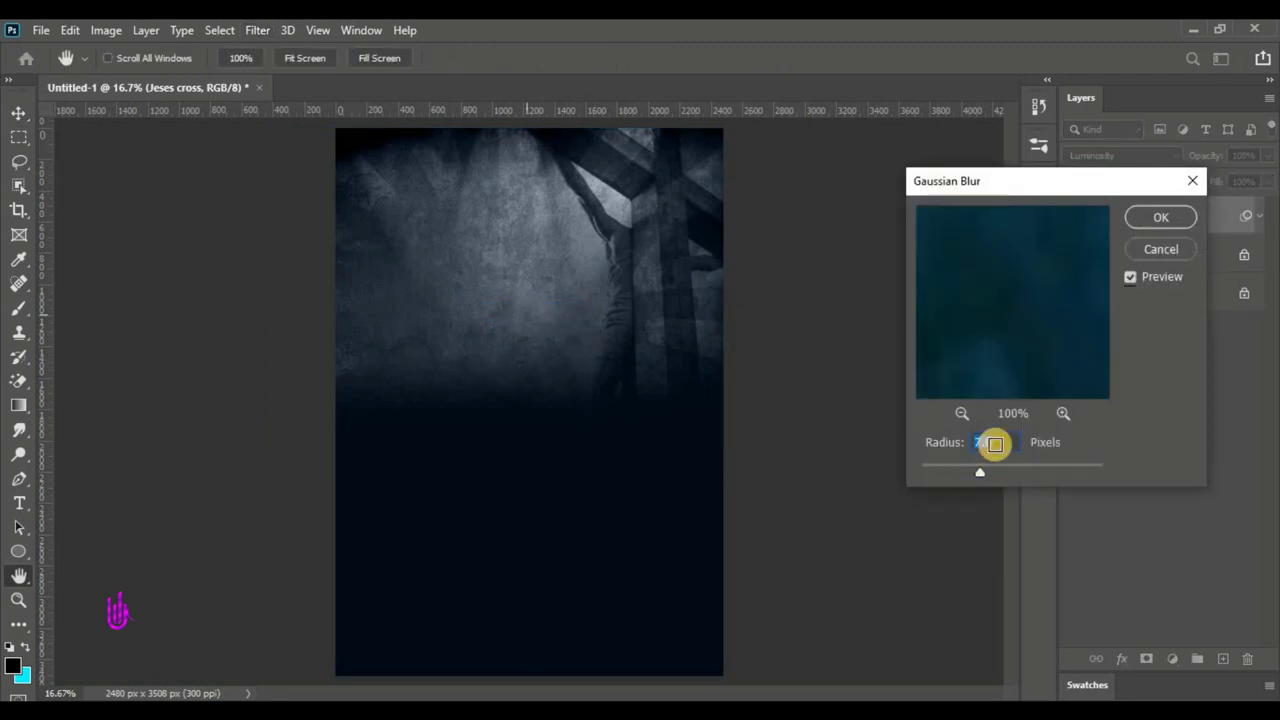
double_click(997, 442)
left_click(1159, 215)
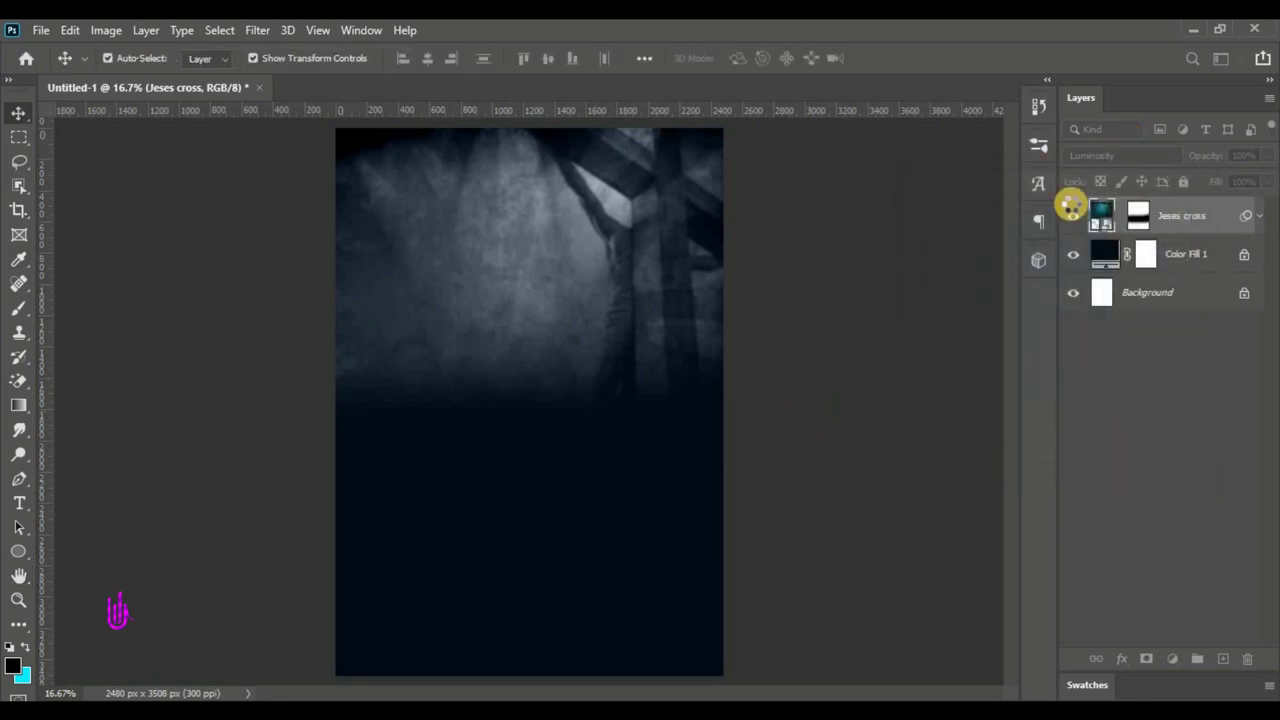
left_click(1112, 255)
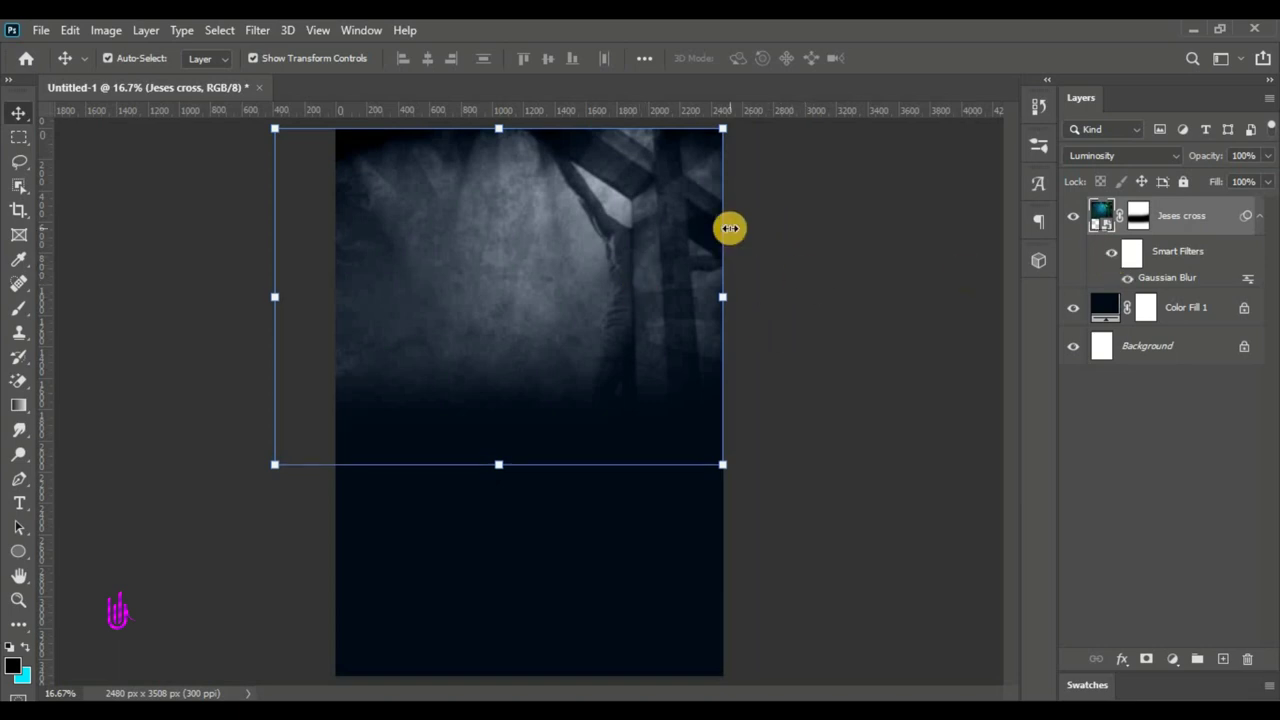
- Lower the Jeses cross layer's opacity to 80% and select its layer mask
left_click_drag(1217, 160, 1250, 157)
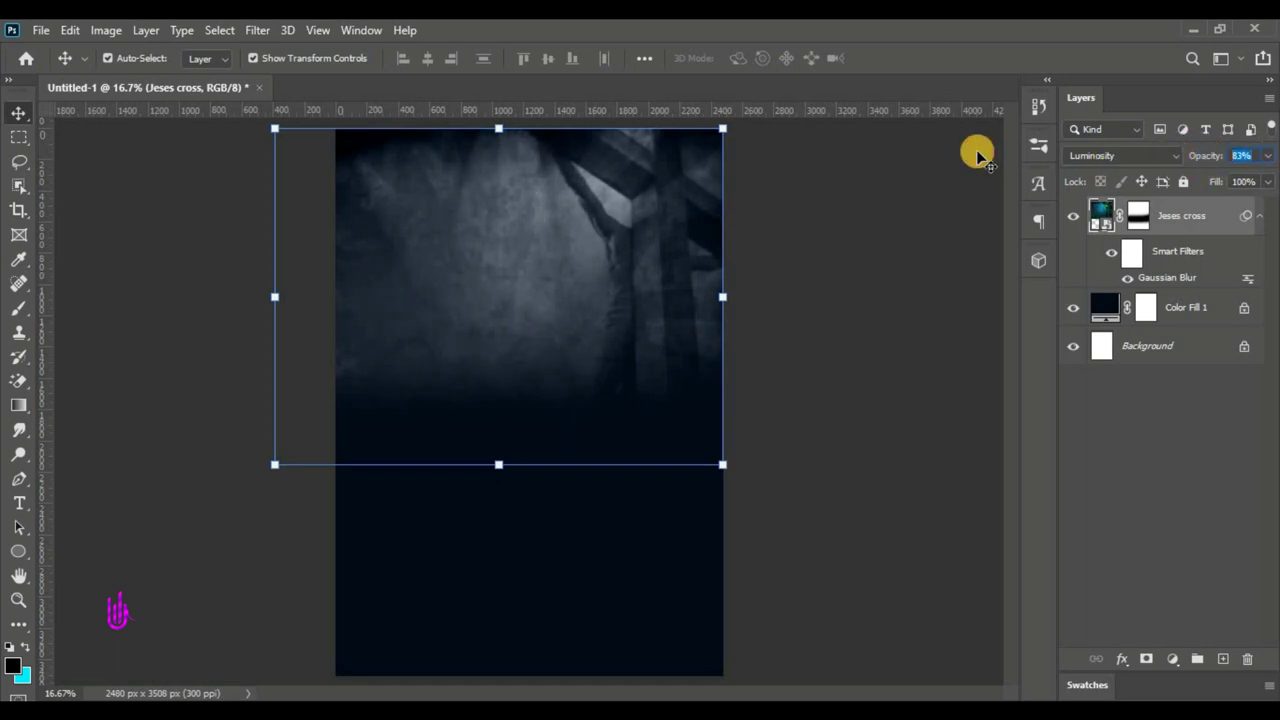
type("80")
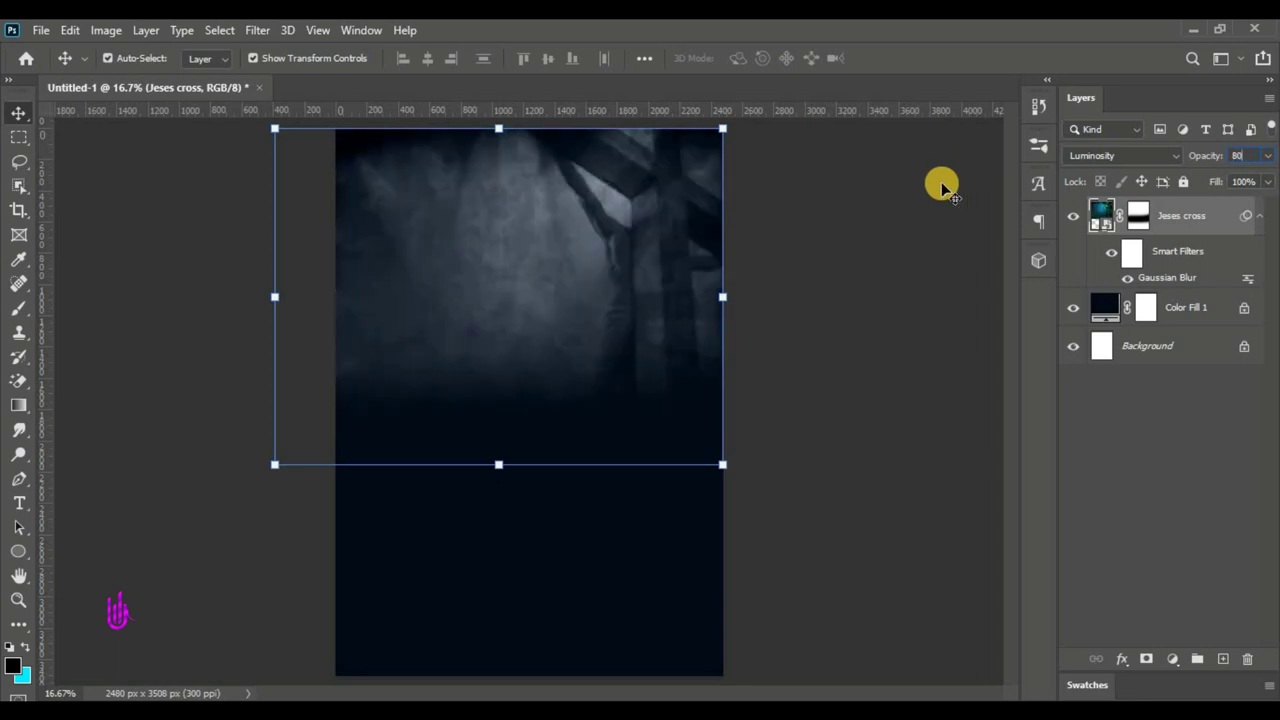
left_click(875, 350)
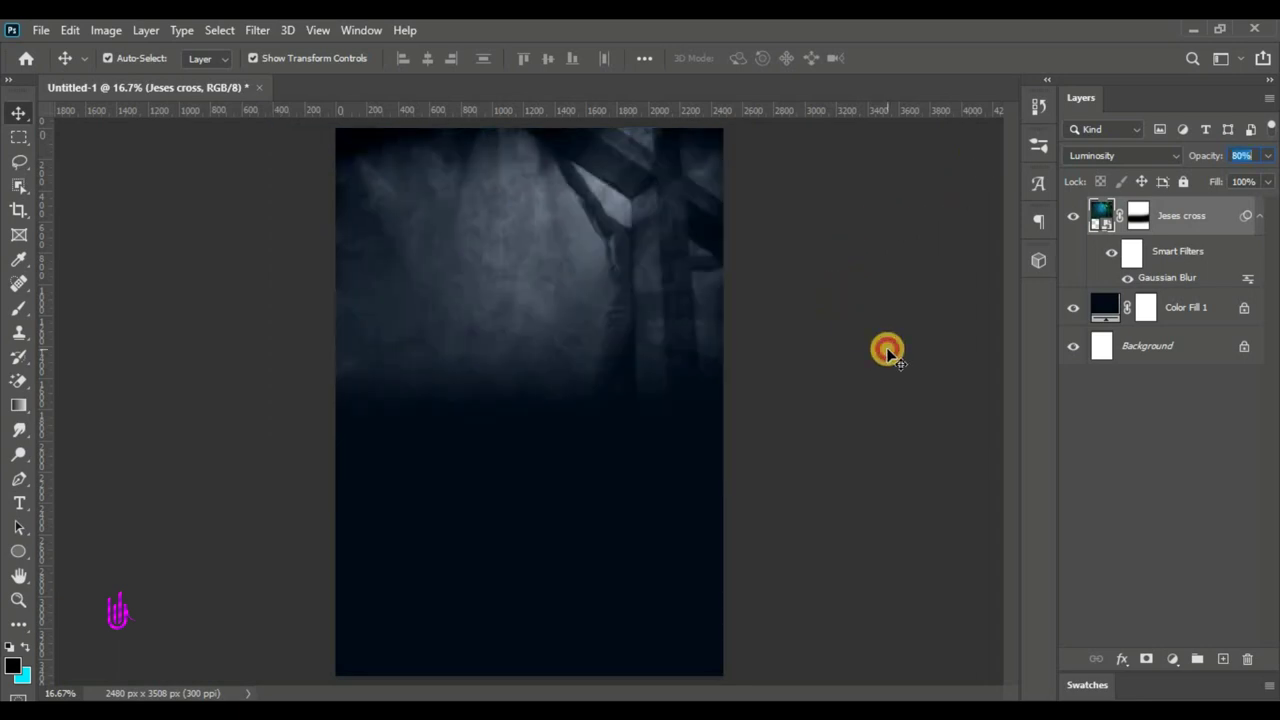
left_click(1143, 226)
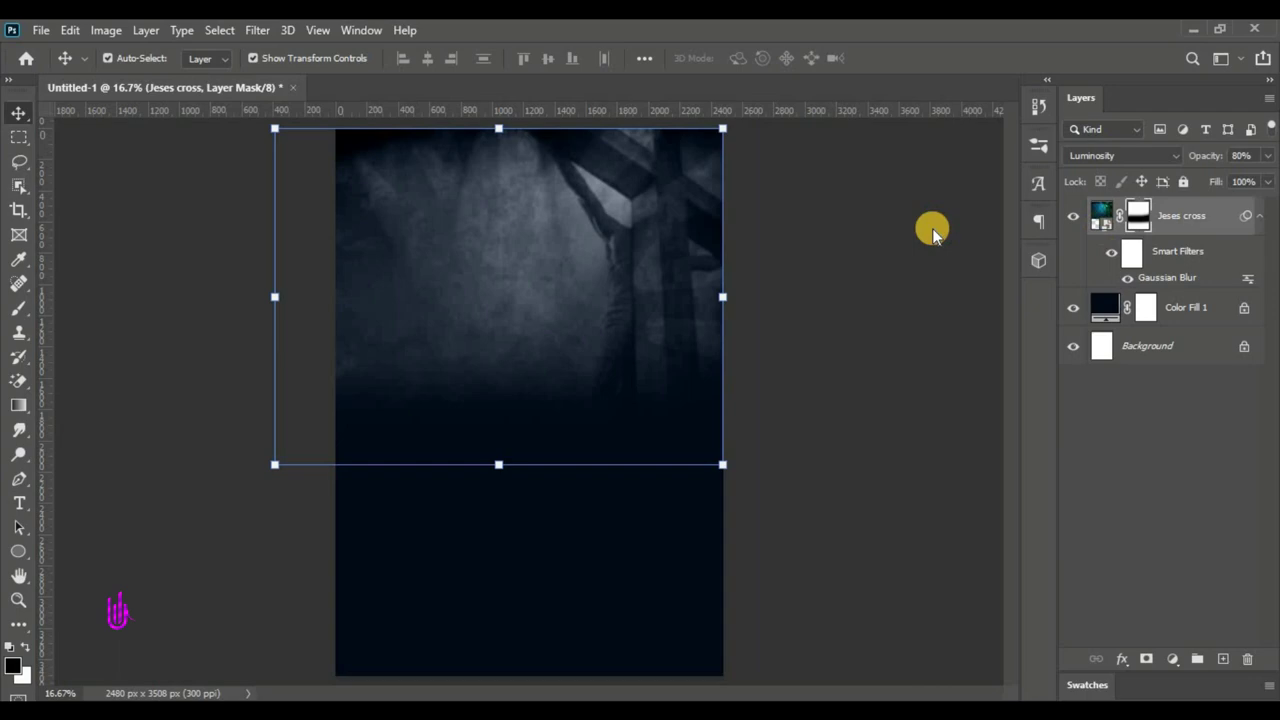
- Place the Dust-Textures image into the poster
left_click(40, 30)
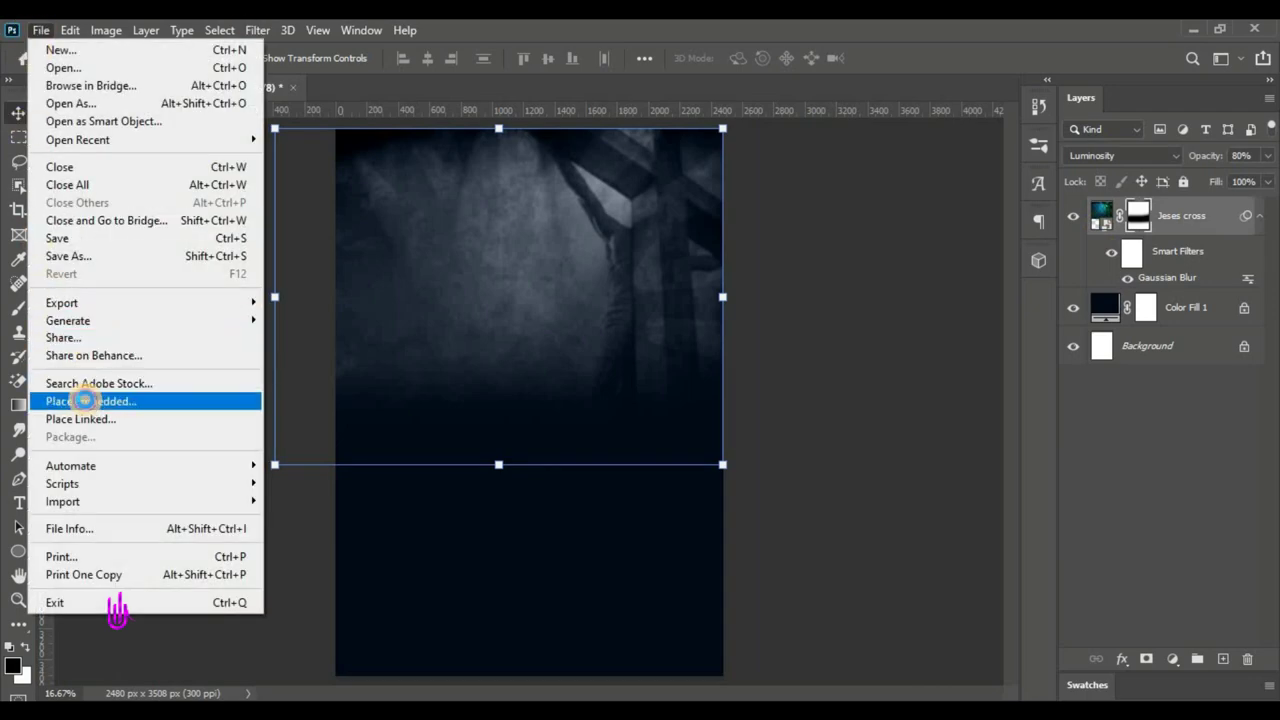
left_click(86, 400)
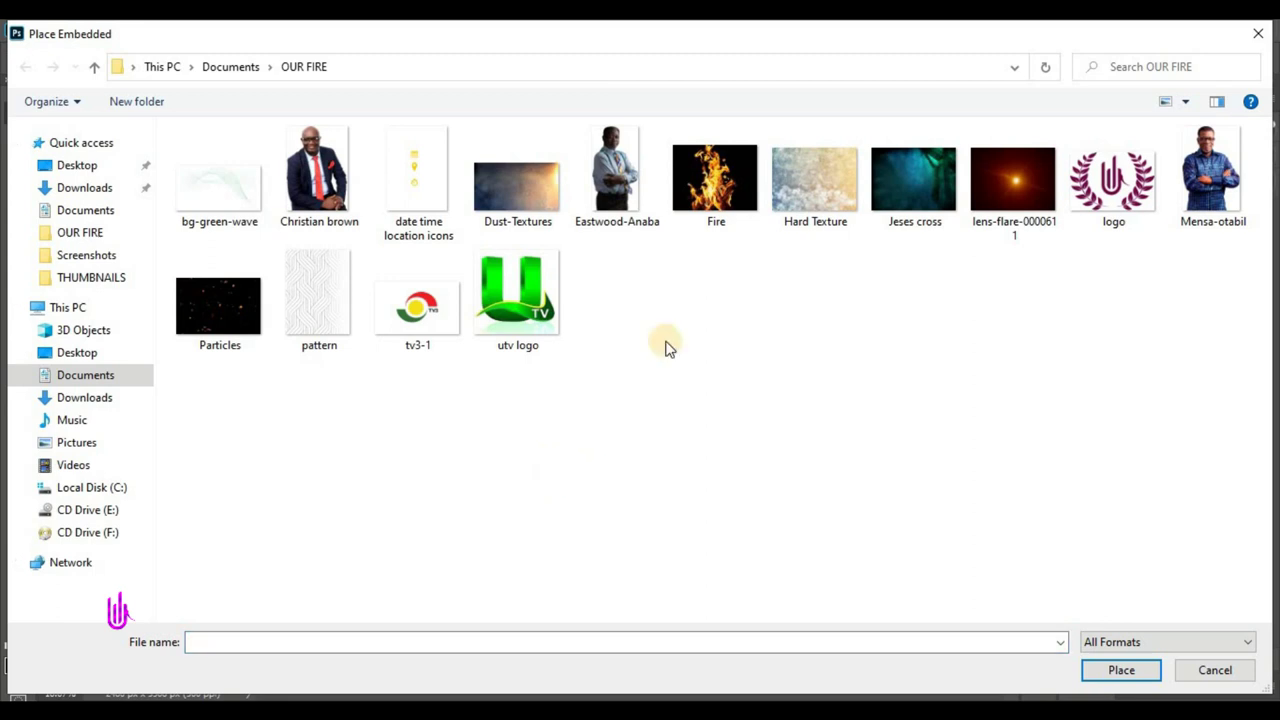
left_click(512, 180)
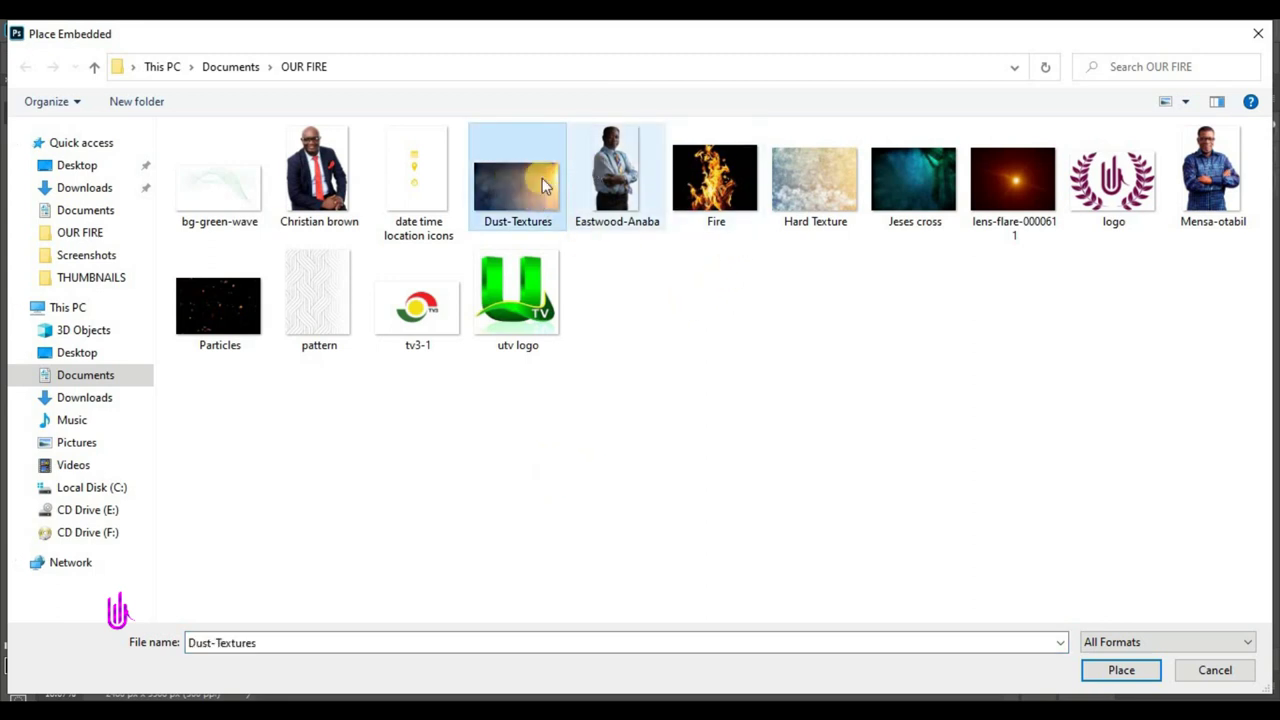
left_click(1108, 670)
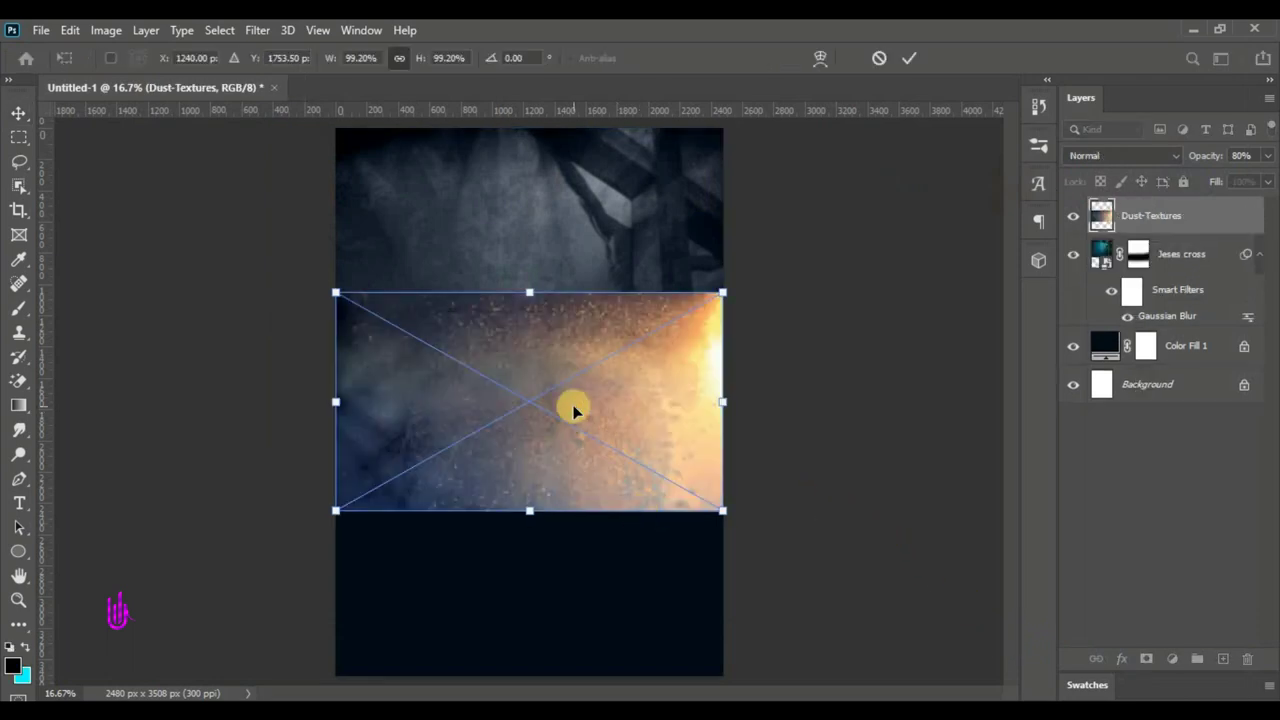
- Rotate the dust texture 90° clockwise, flip it vertically and stretch it across the page
right_click(574, 409)
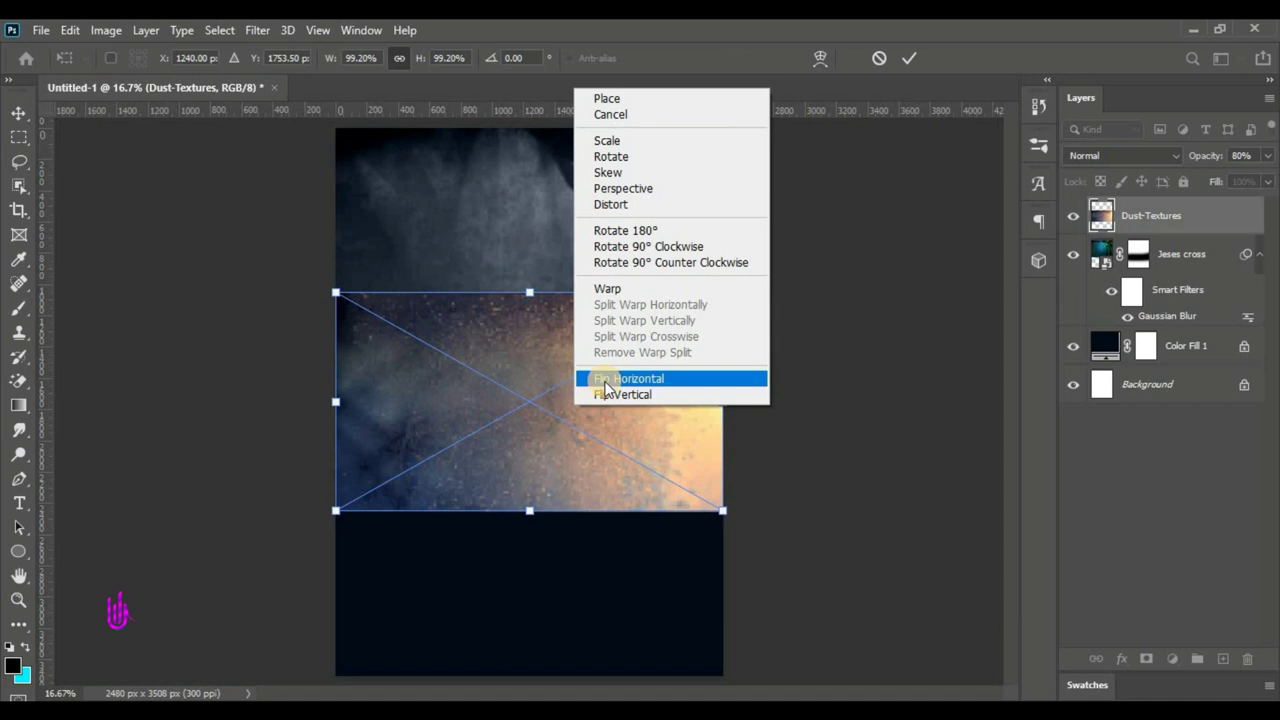
left_click(625, 247)
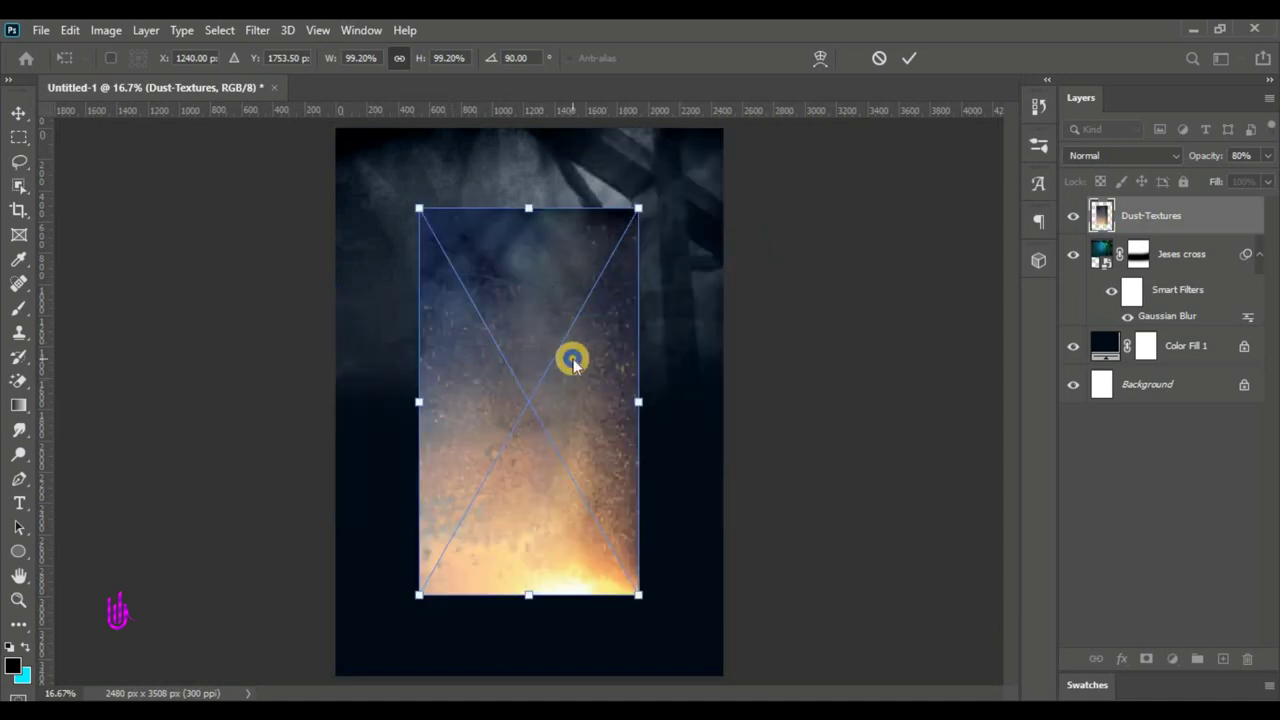
right_click(572, 362)
left_click(622, 666)
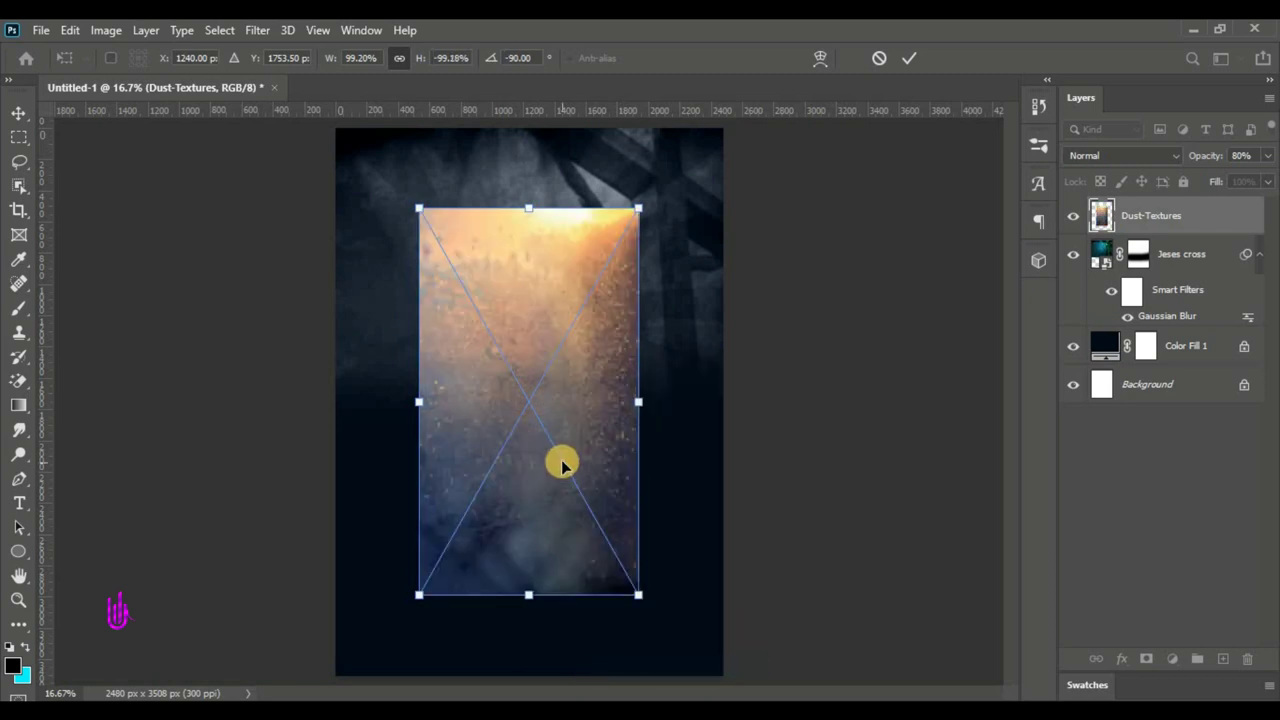
left_click_drag(643, 403, 731, 405)
left_click_drag(421, 404, 334, 414)
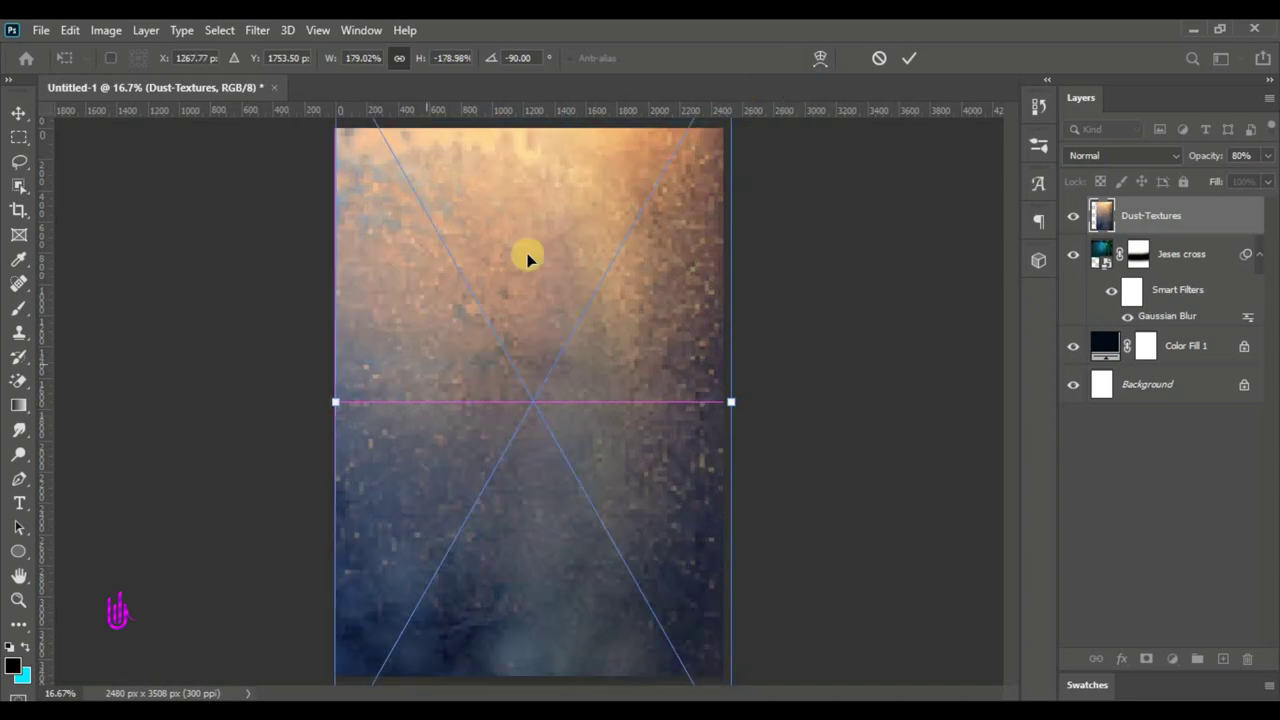
left_click(908, 58)
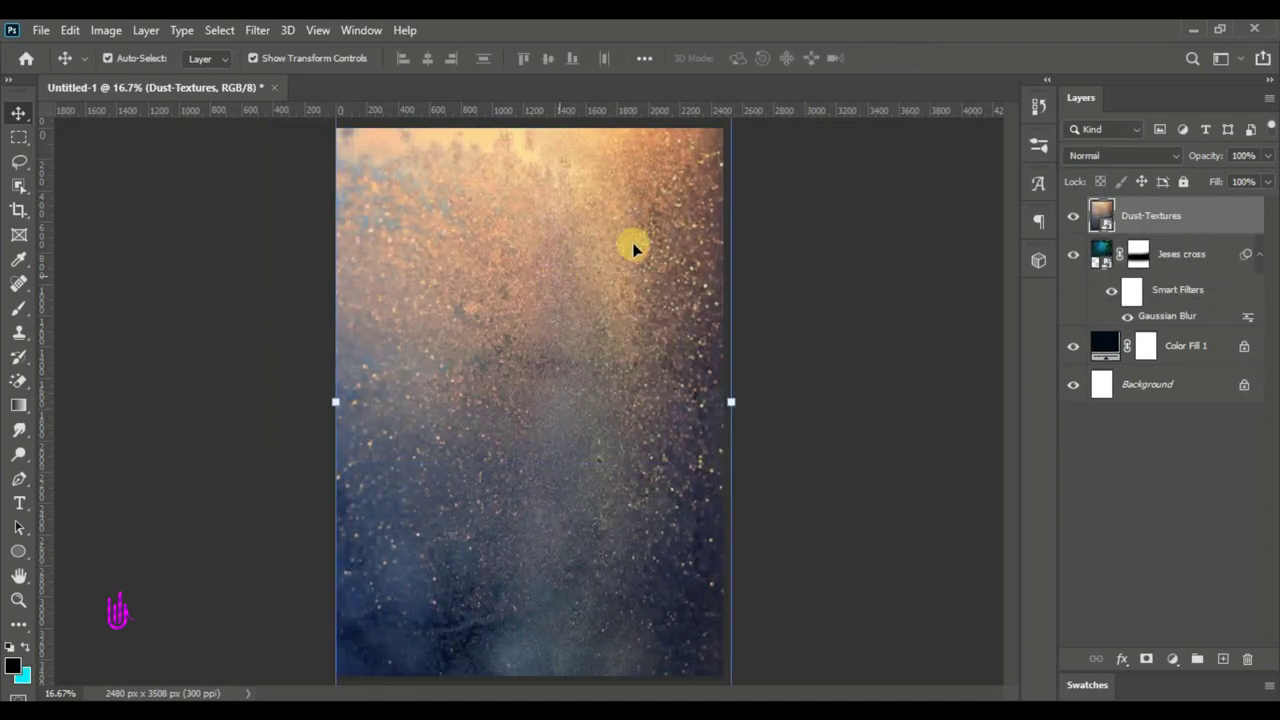
- Set Dust-Textures to Overlay blending and add a layer mask
left_click(1128, 160)
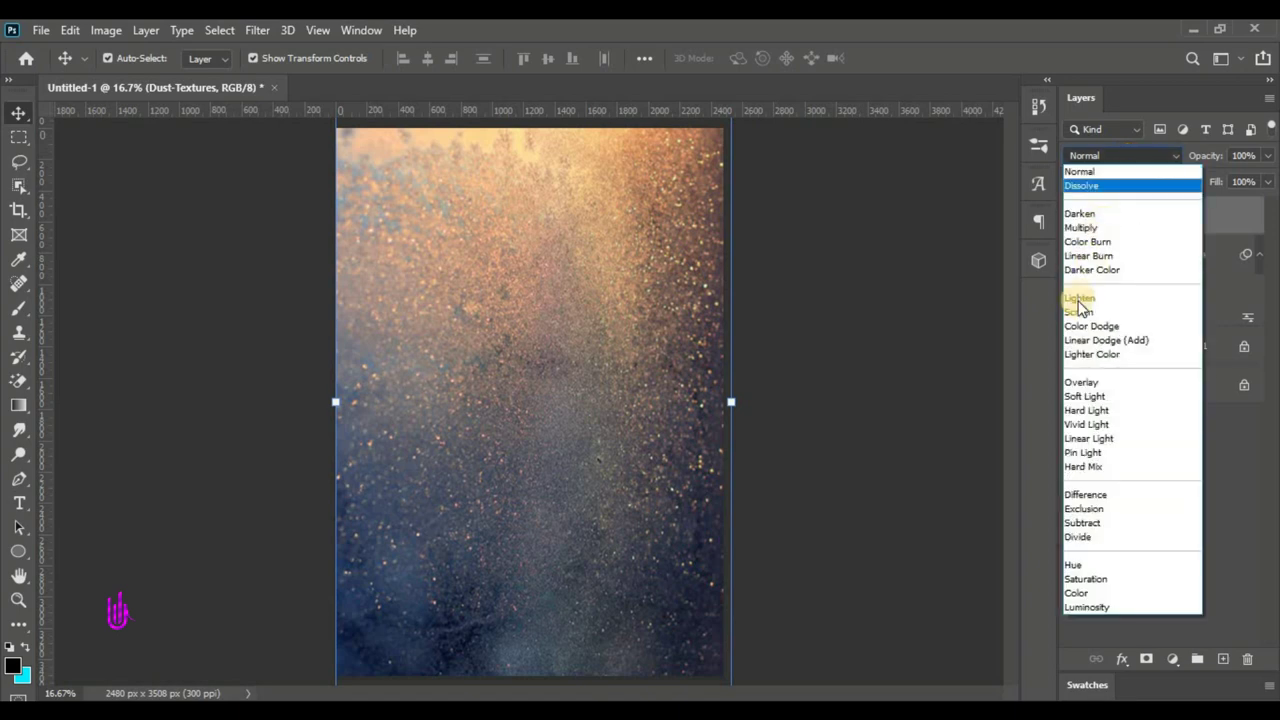
left_click(1087, 386)
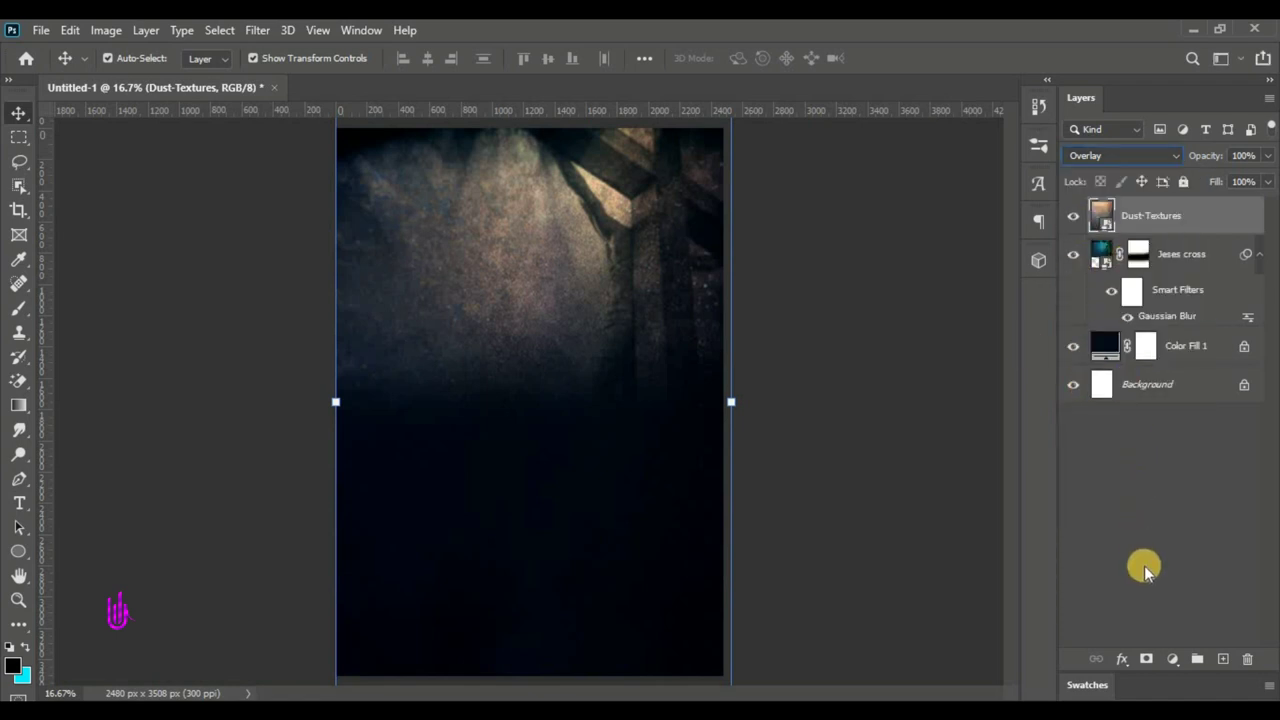
left_click(1147, 662)
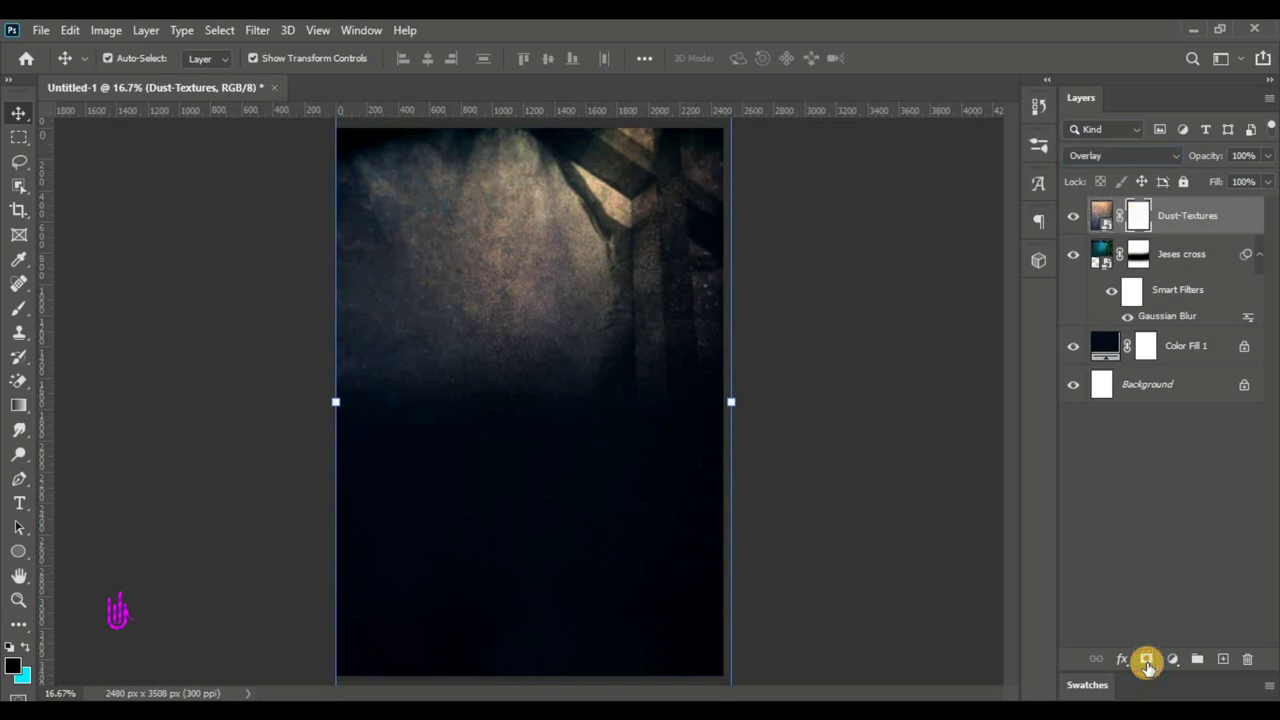
- Paint black on the mask to hide the dust texture from the lower poster
left_click(20, 286)
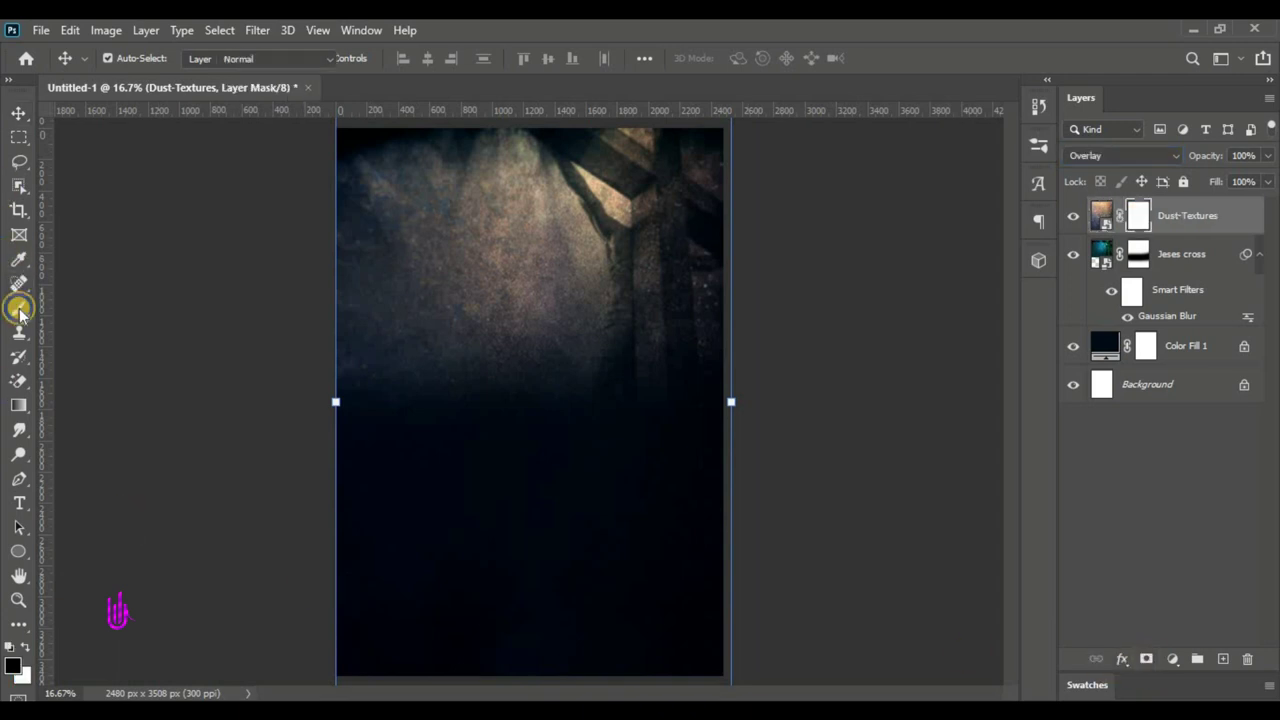
left_click(19, 308)
left_click(63, 300)
left_click(763, 616)
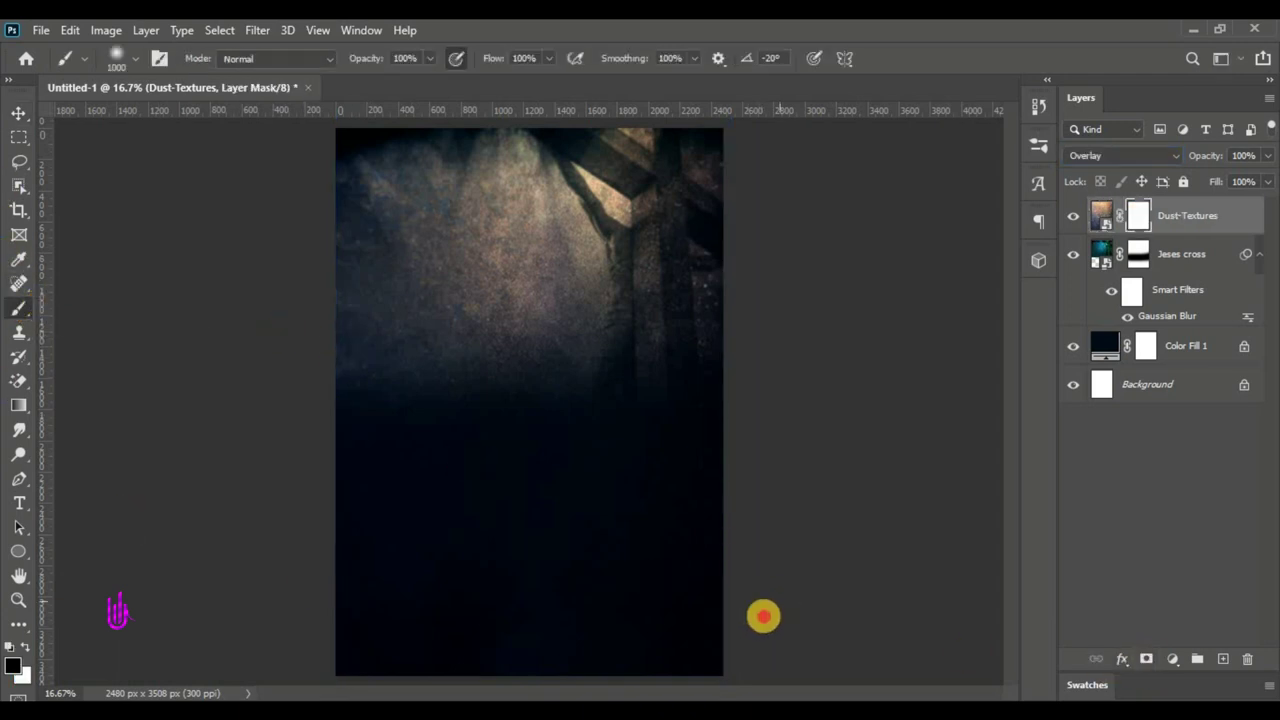
left_click_drag(755, 630, 528, 568)
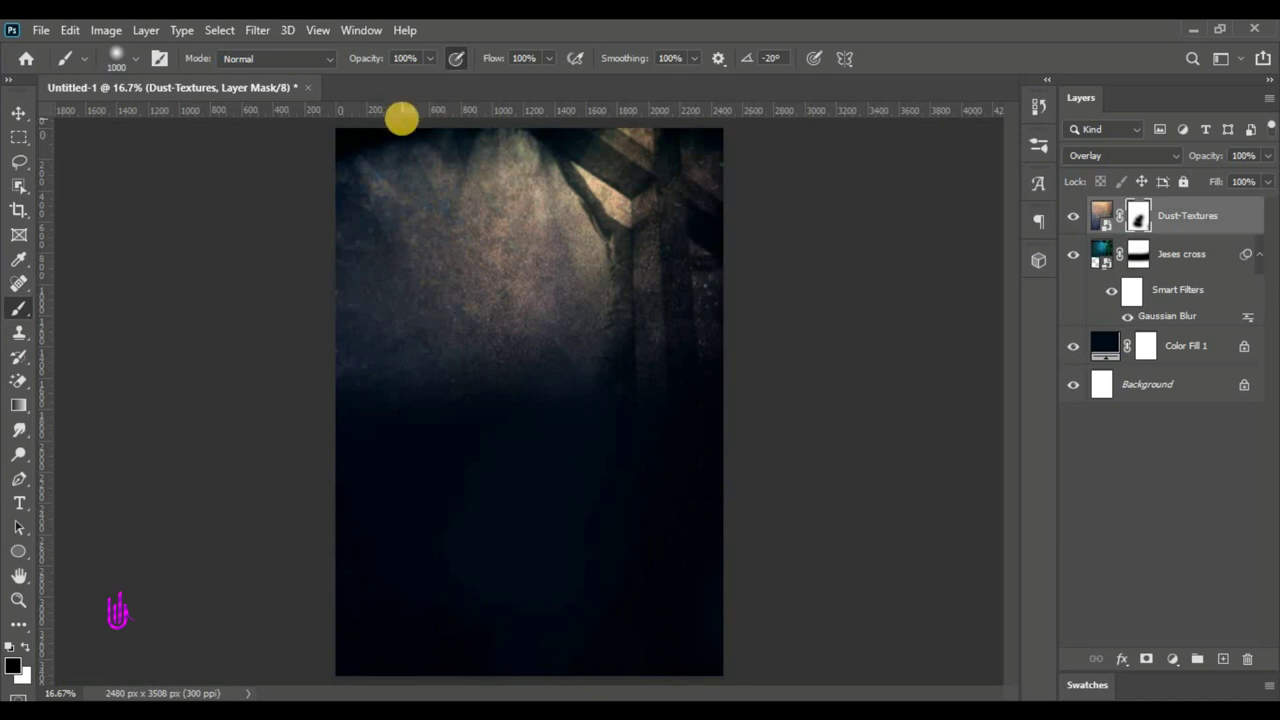
scroll(459, 386, "down", 2)
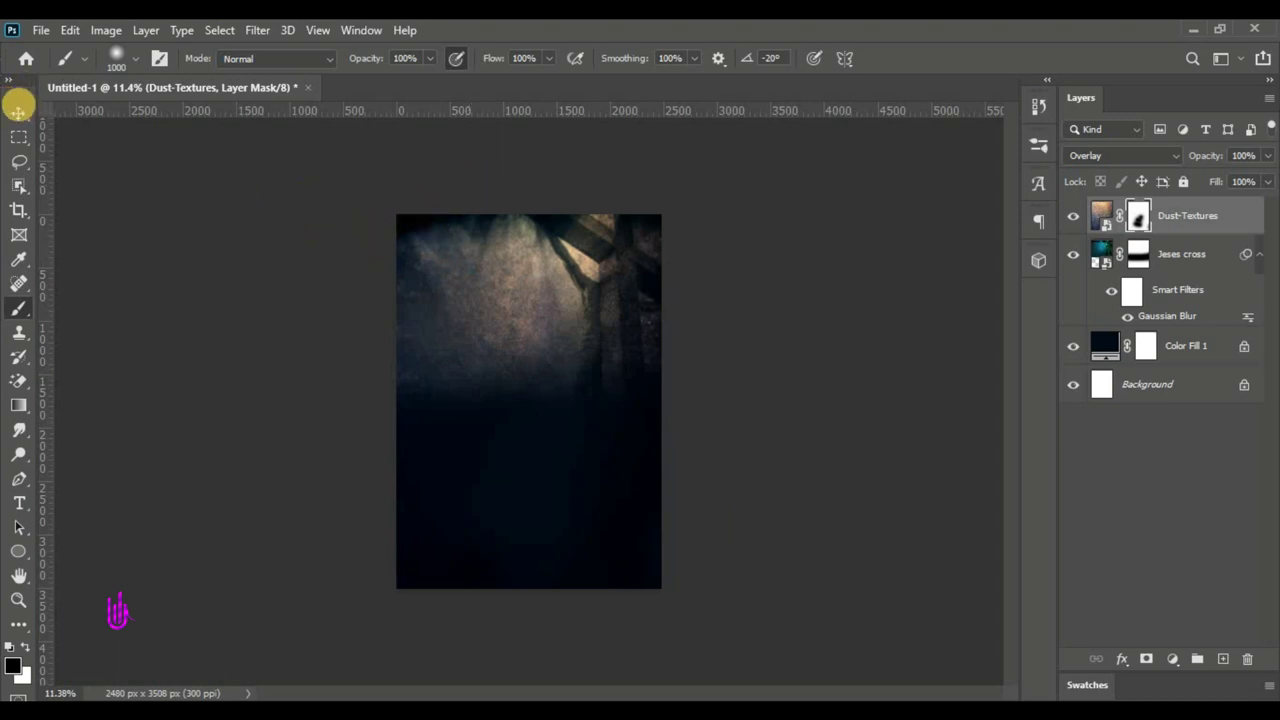
left_click(19, 111)
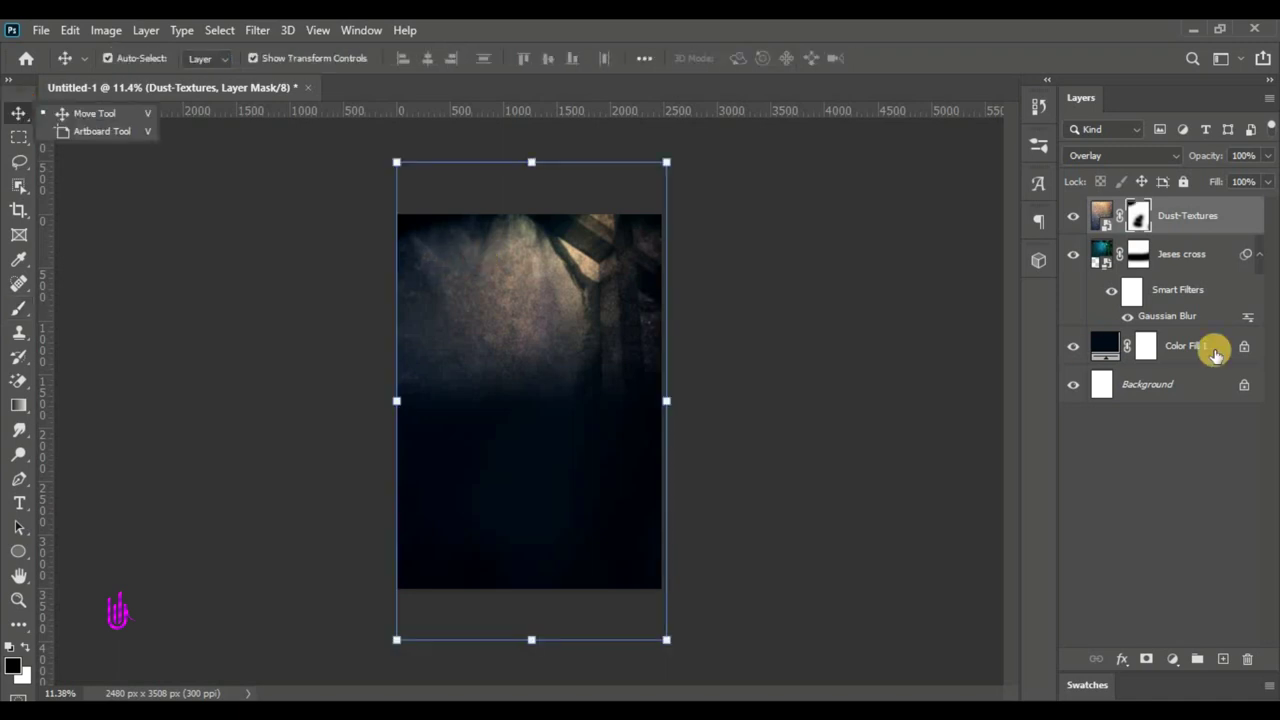
left_click(1132, 262)
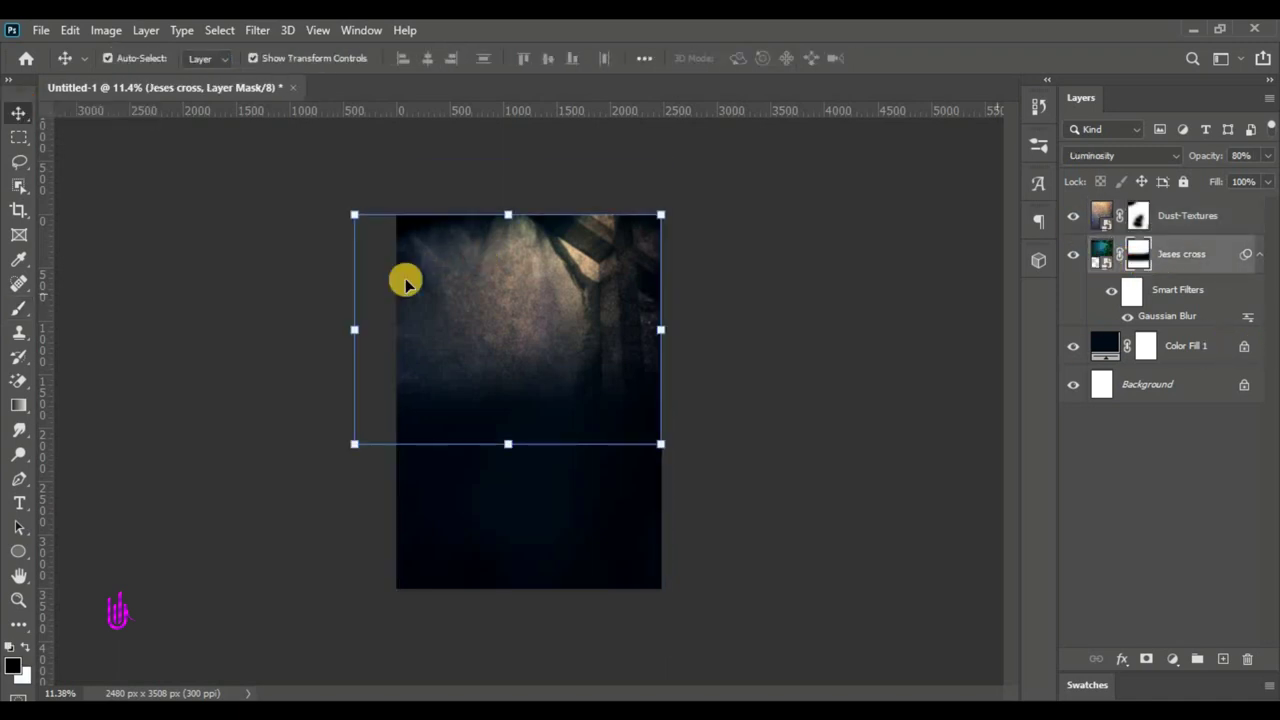
left_click_drag(14, 307, 95, 303)
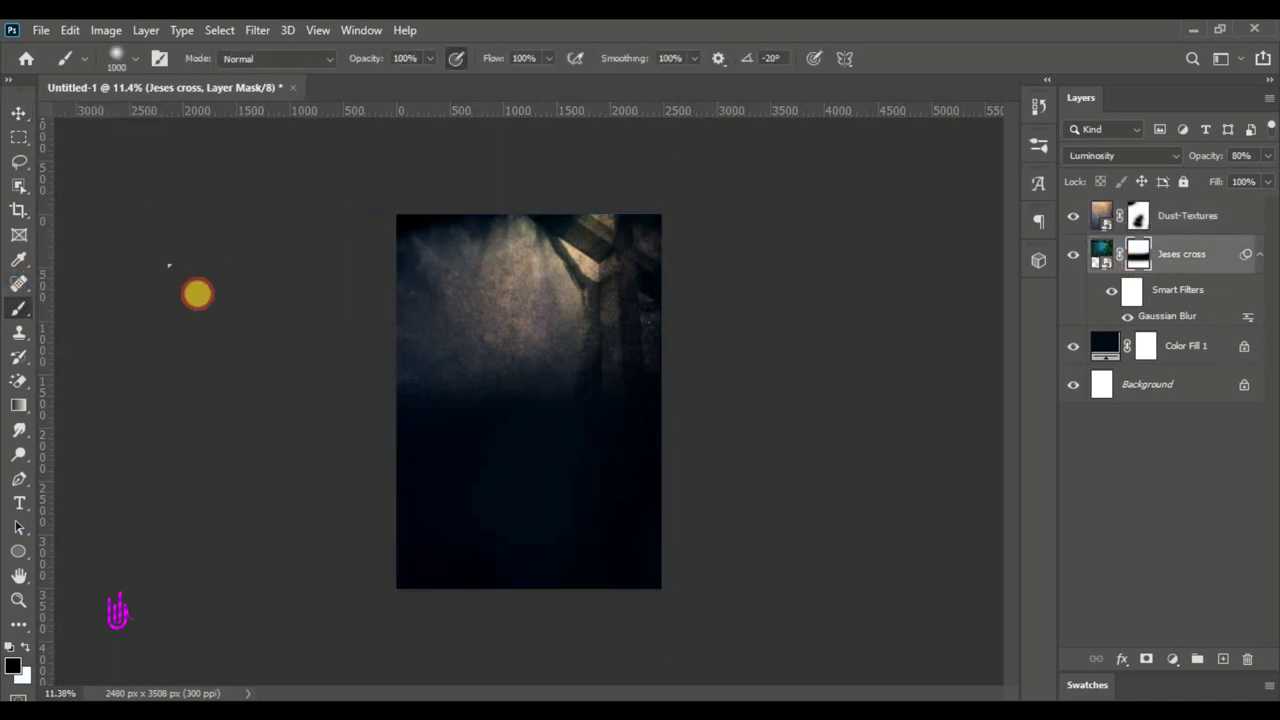
left_click(1073, 214)
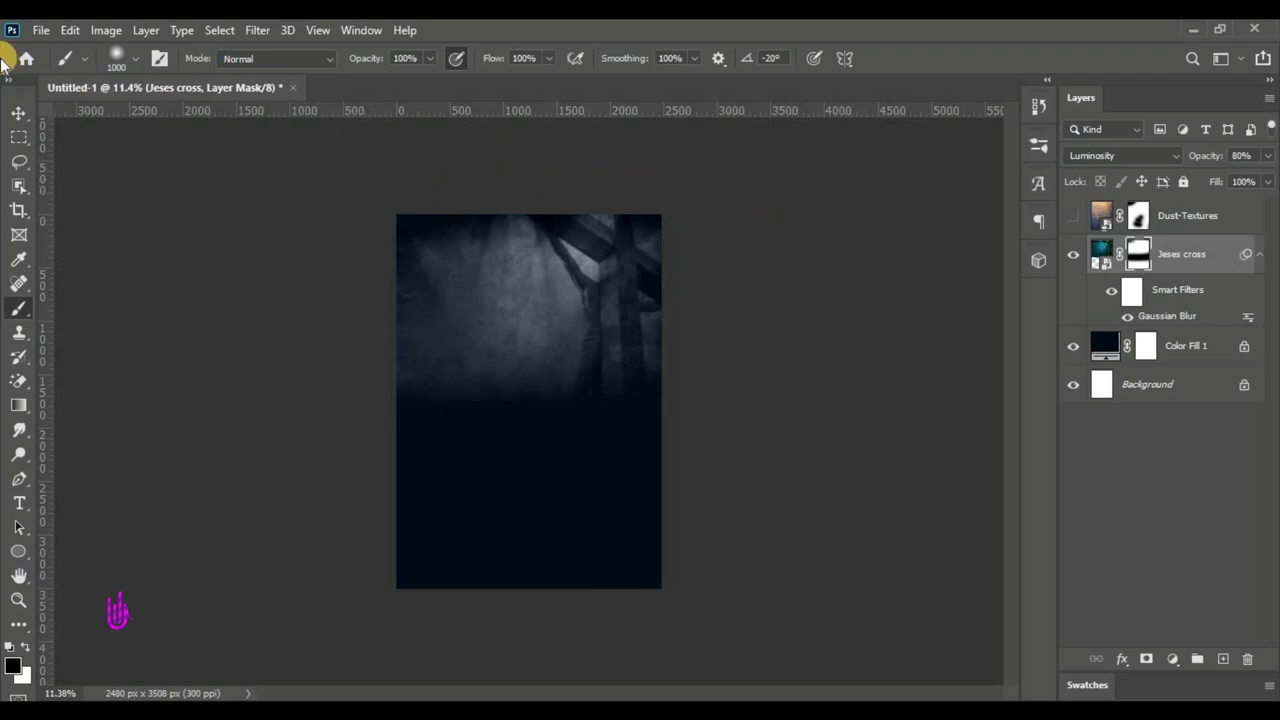
left_click(19, 113)
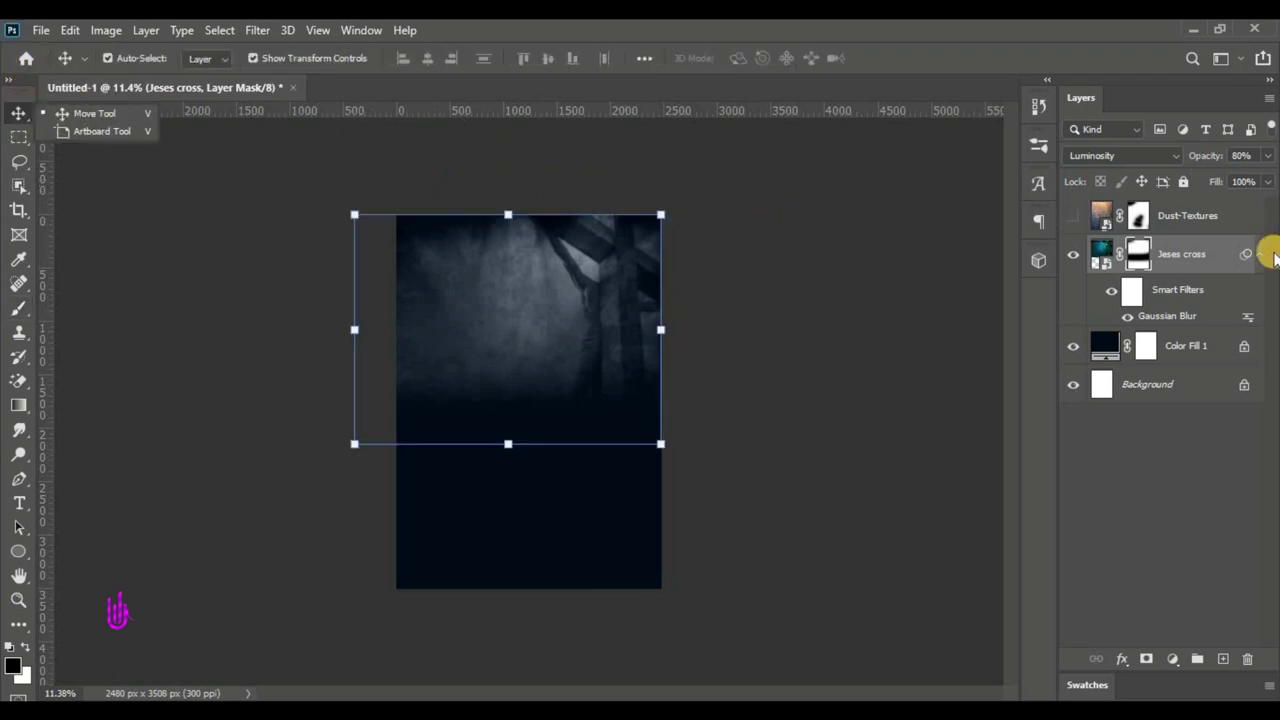
left_click(1073, 218)
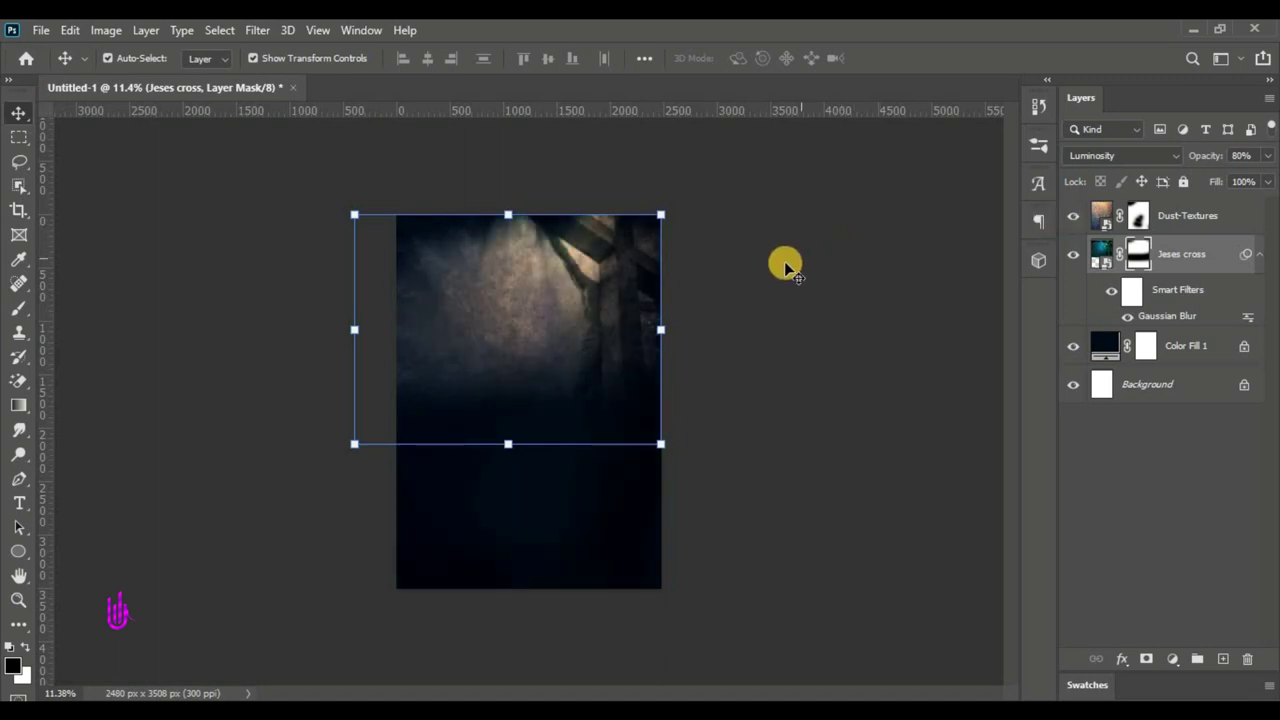
left_click_drag(512, 325, 511, 320)
key("ctrl+0")
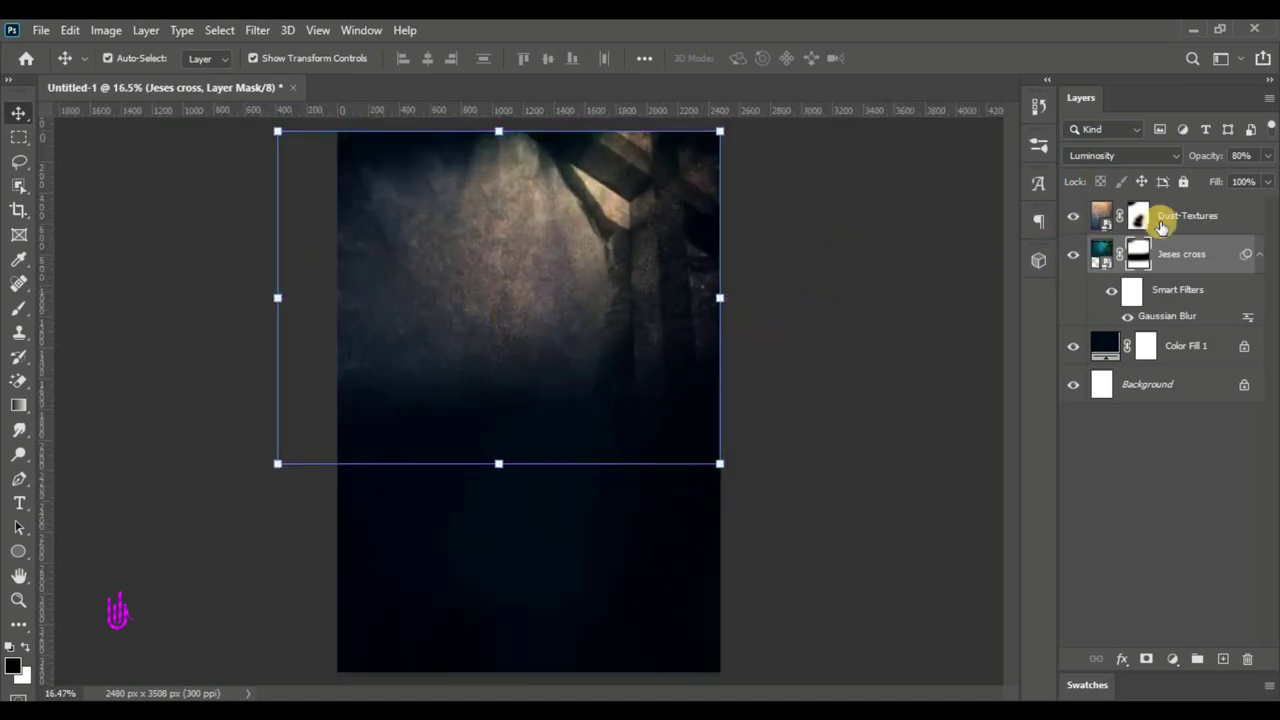
left_click(1172, 218)
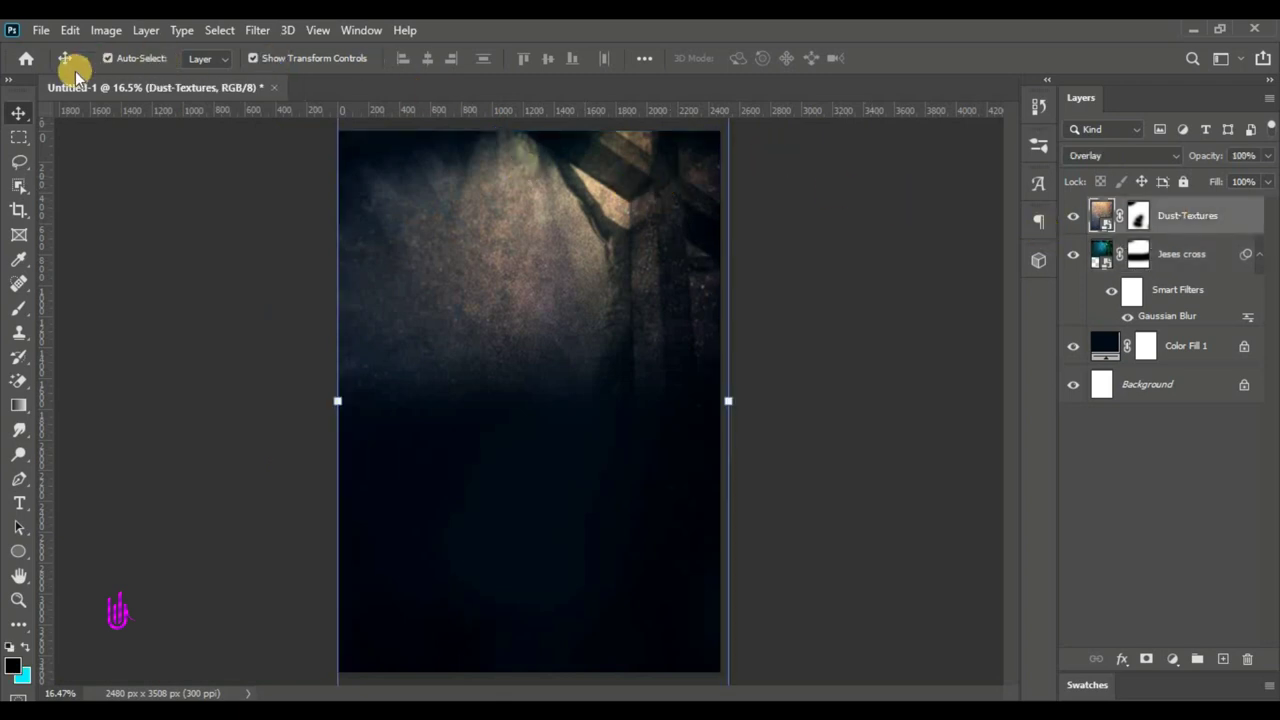
- Place the bg-green-wave graphic and position it along the poster's bottom edge
left_click(44, 32)
left_click(128, 399)
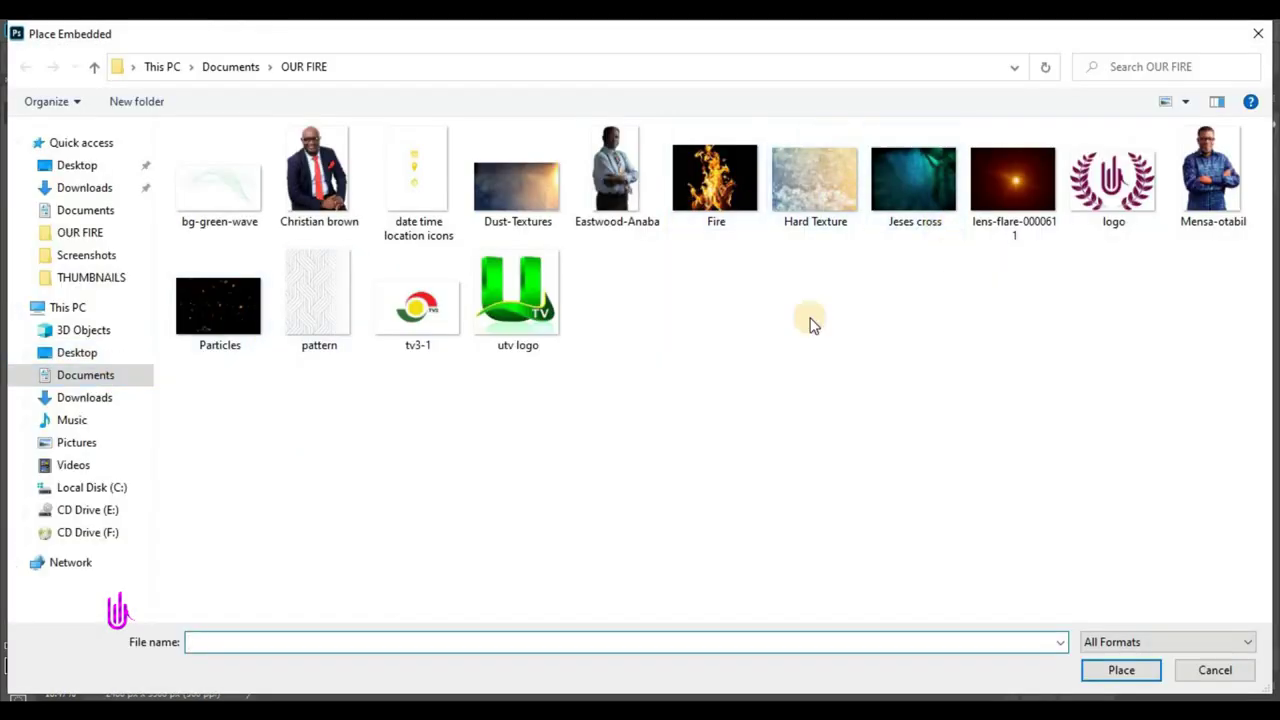
left_click(237, 199)
left_click(1140, 671)
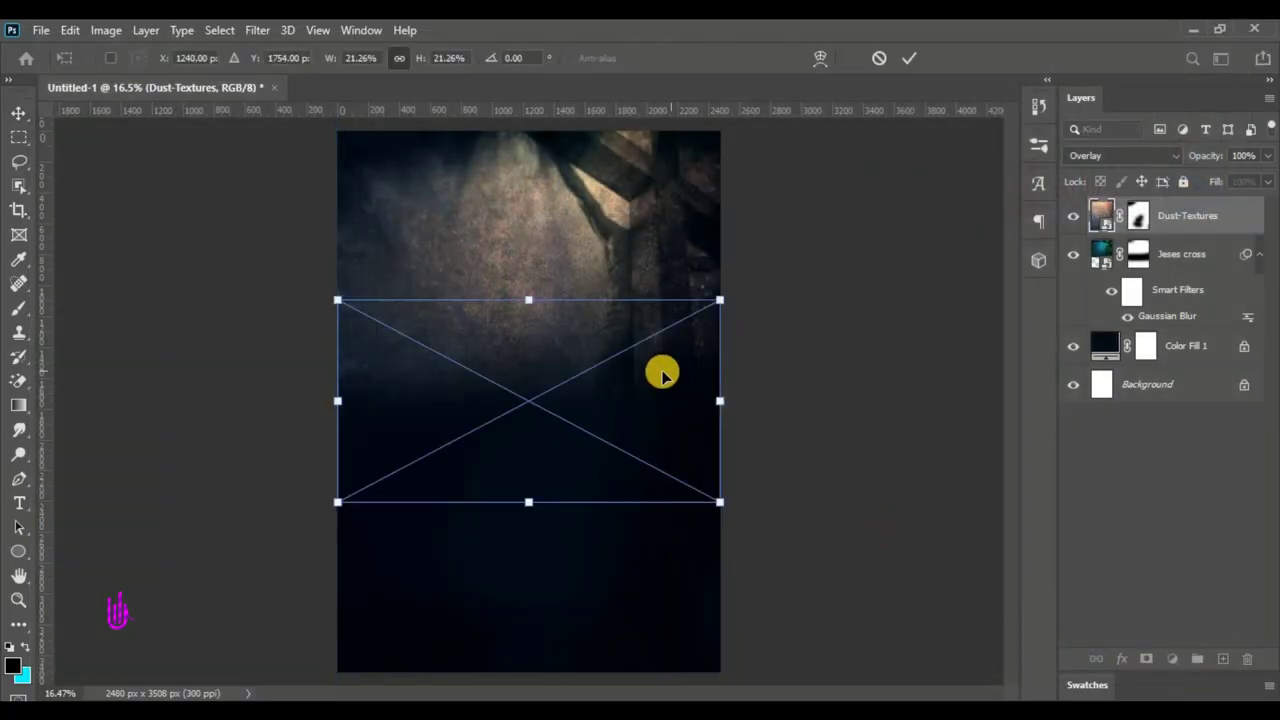
left_click_drag(528, 384, 749, 252)
key("shift+alt+o")
key("shift+alt+n")
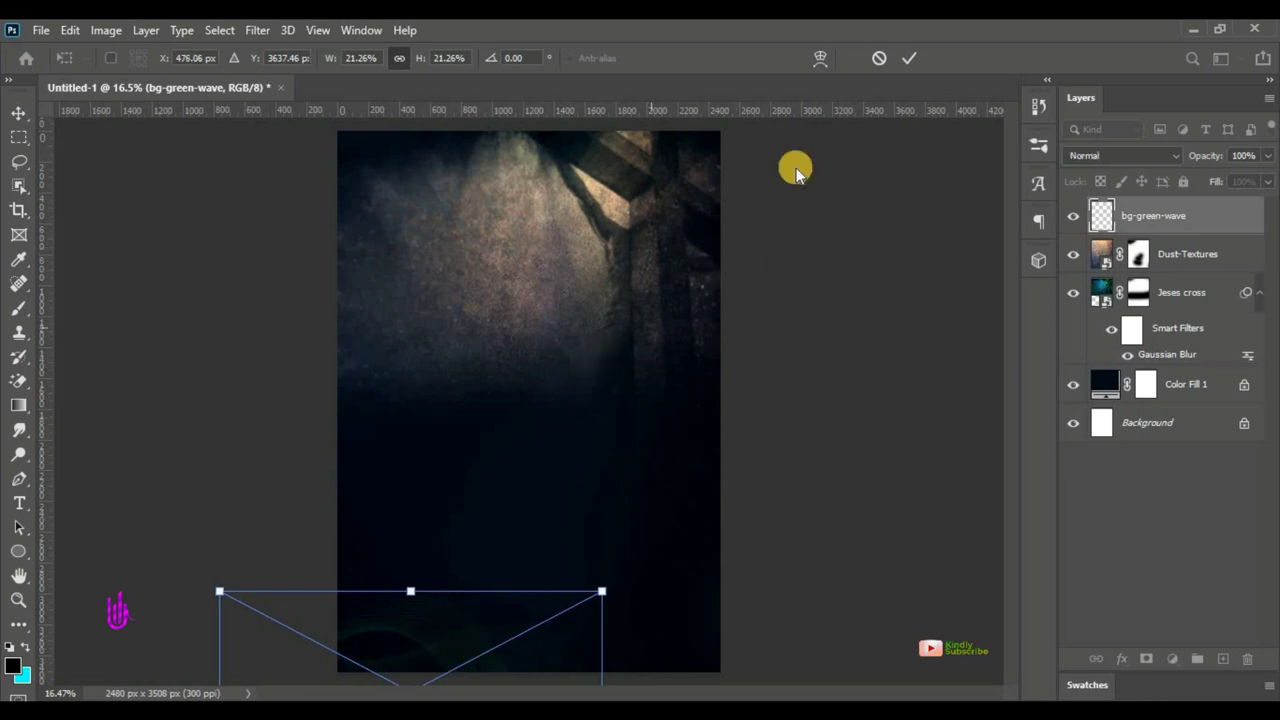
left_click(910, 59)
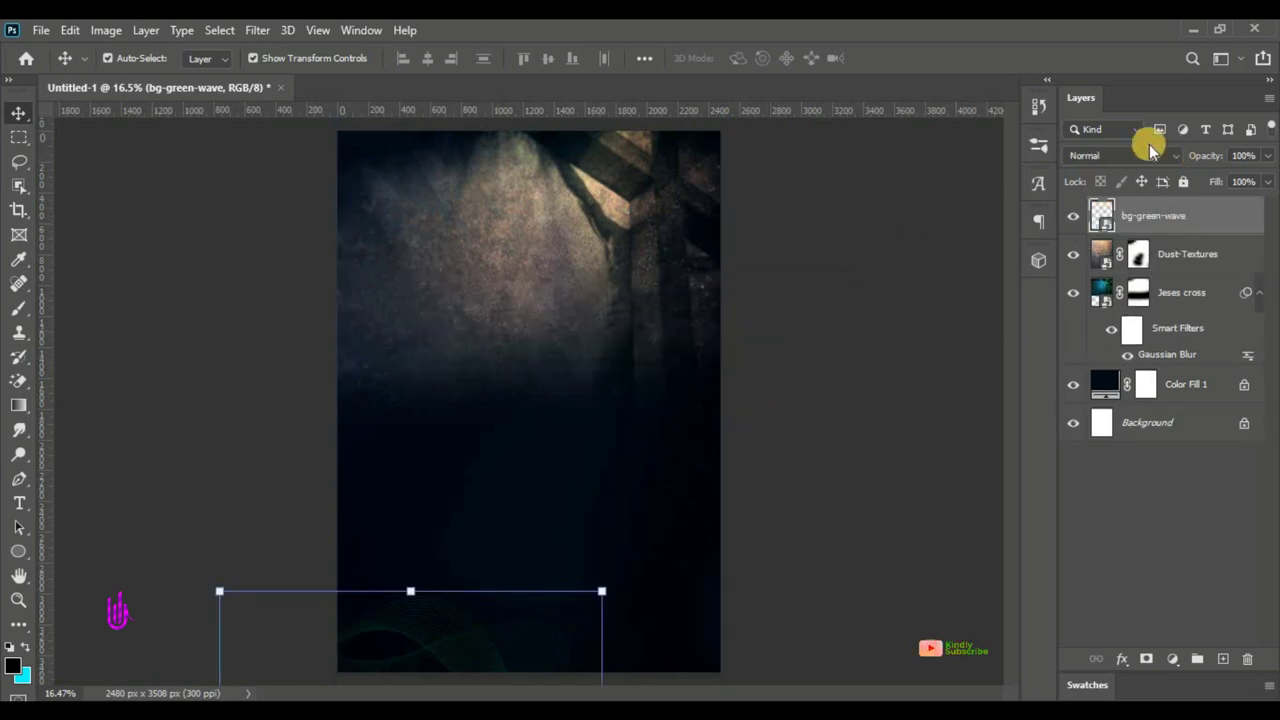
left_click(1135, 156)
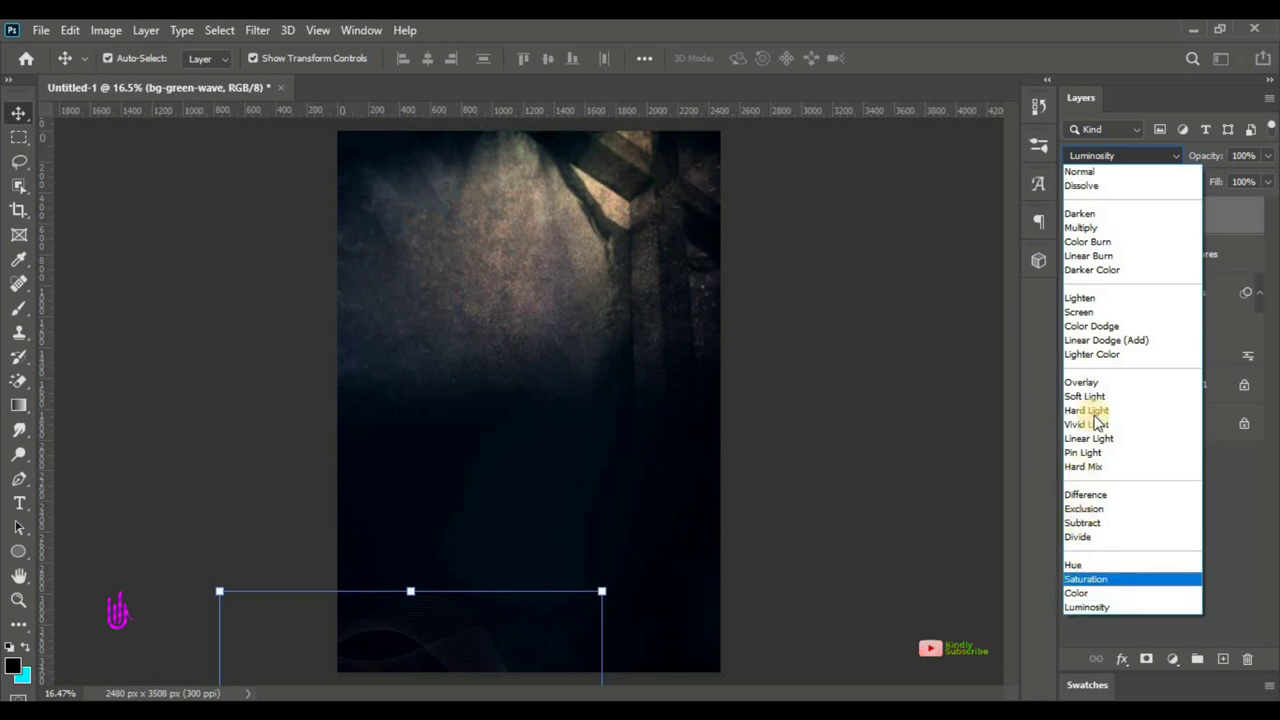
- Blend bg-green-wave in Screen mode and group it through Color Fill 1 as 'Background'
left_click(1091, 315)
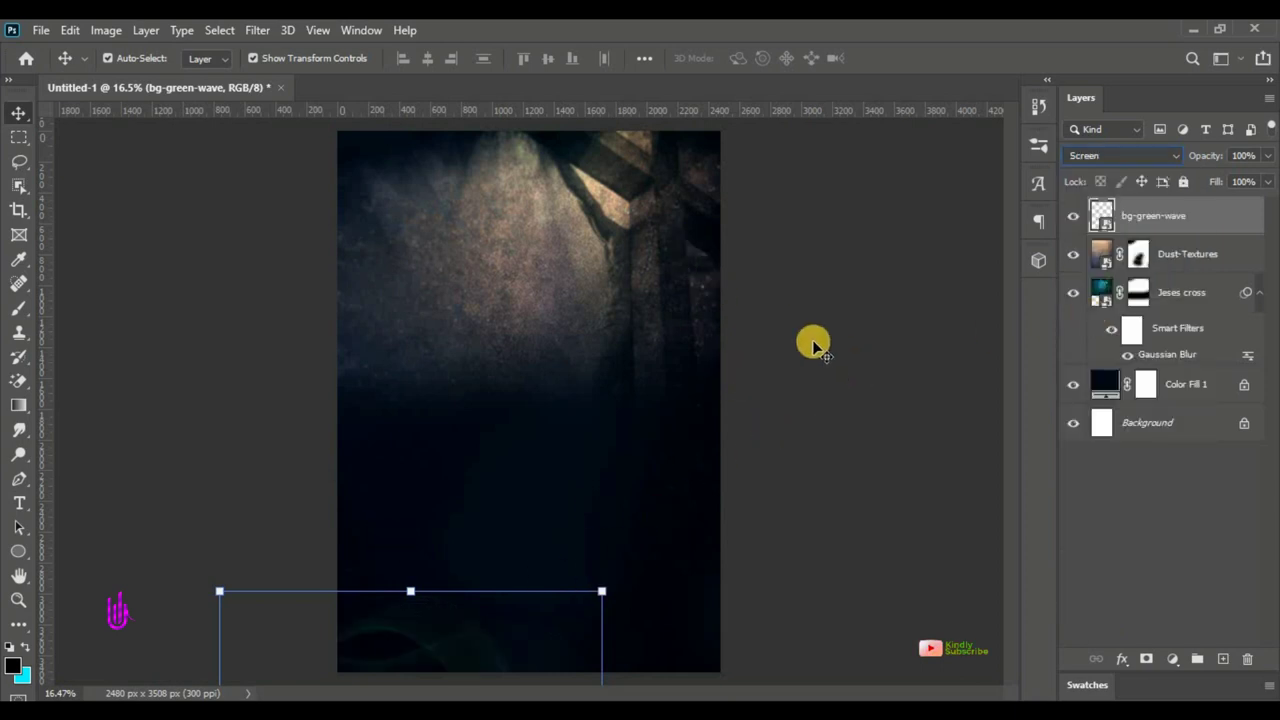
left_click(813, 345)
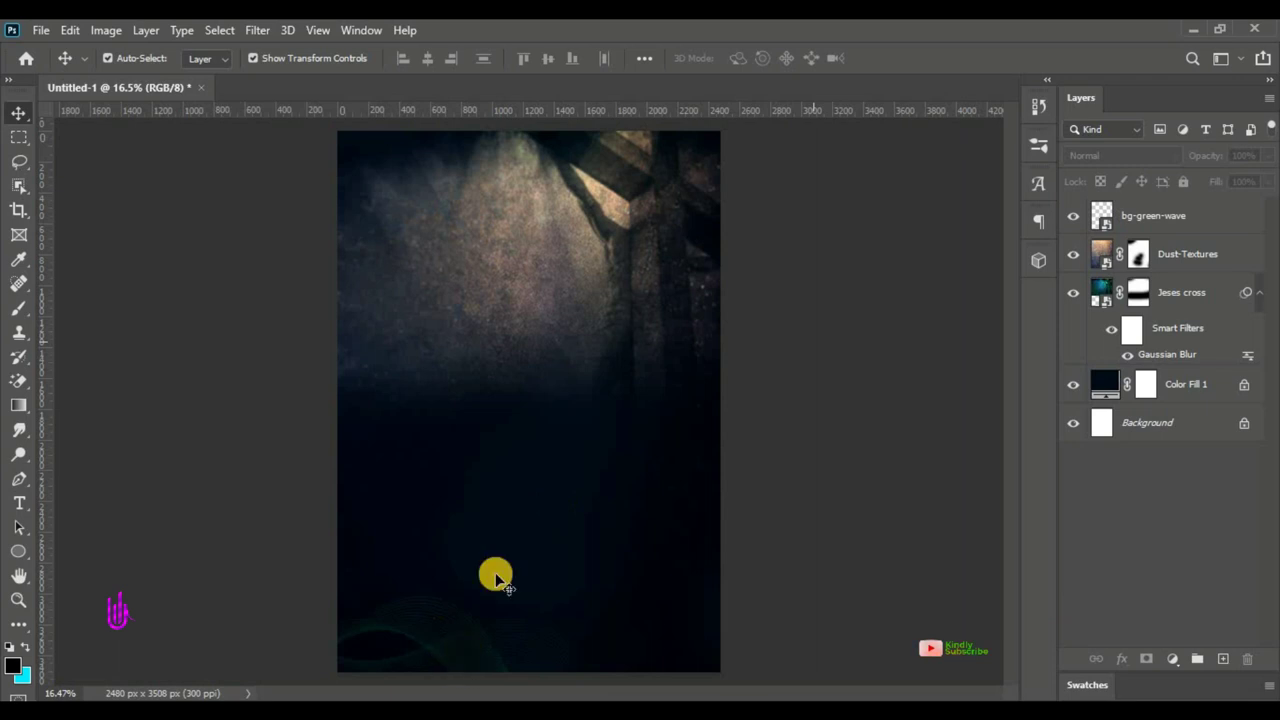
left_click(1160, 217)
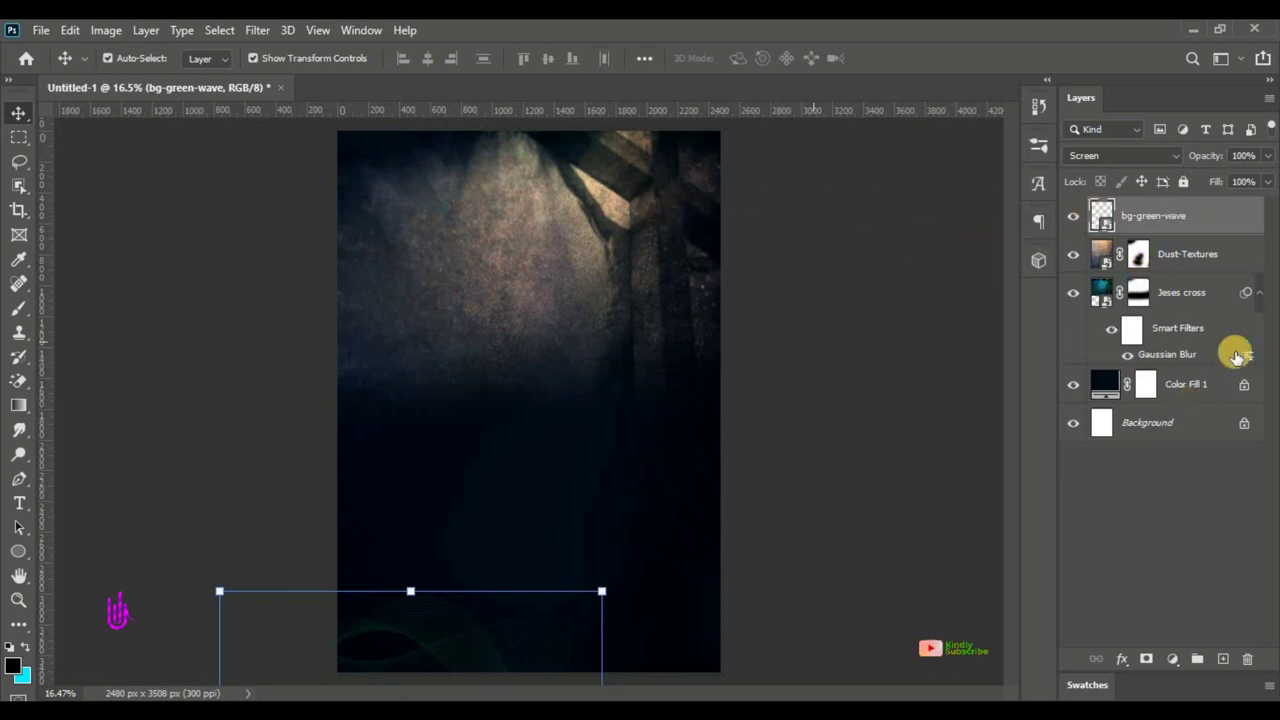
left_click(1210, 392, "shift")
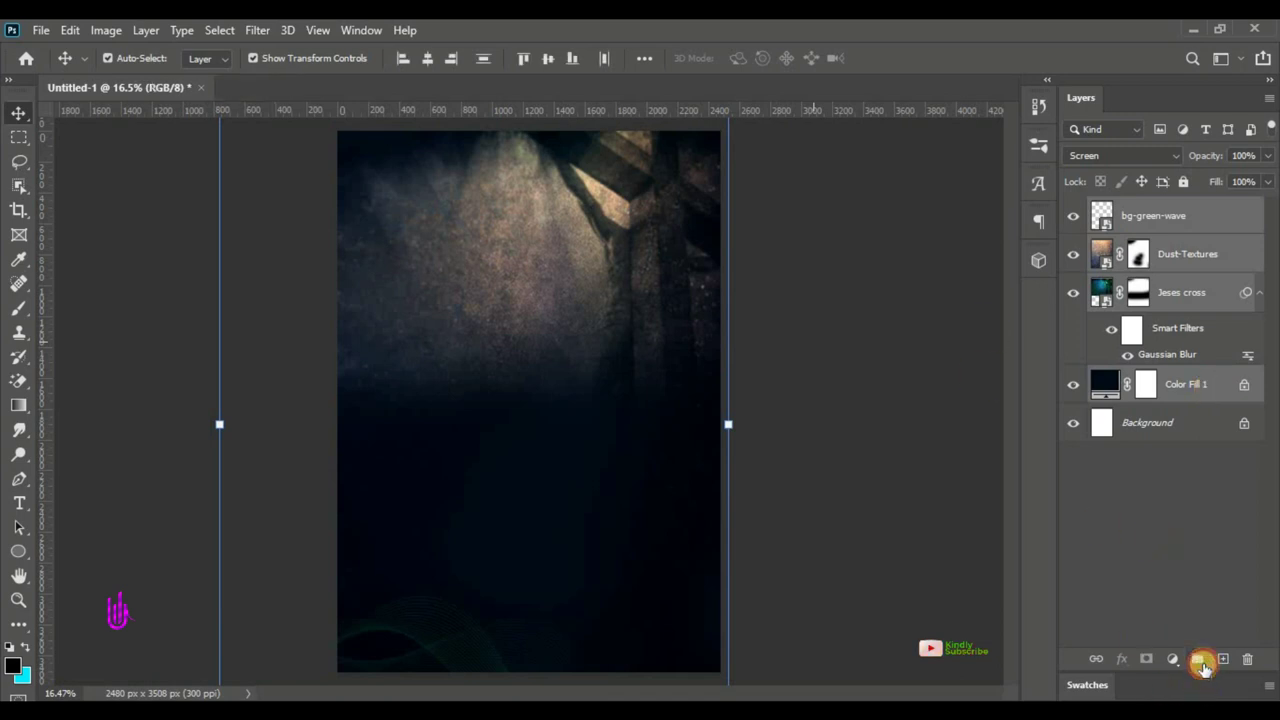
left_click(1199, 660)
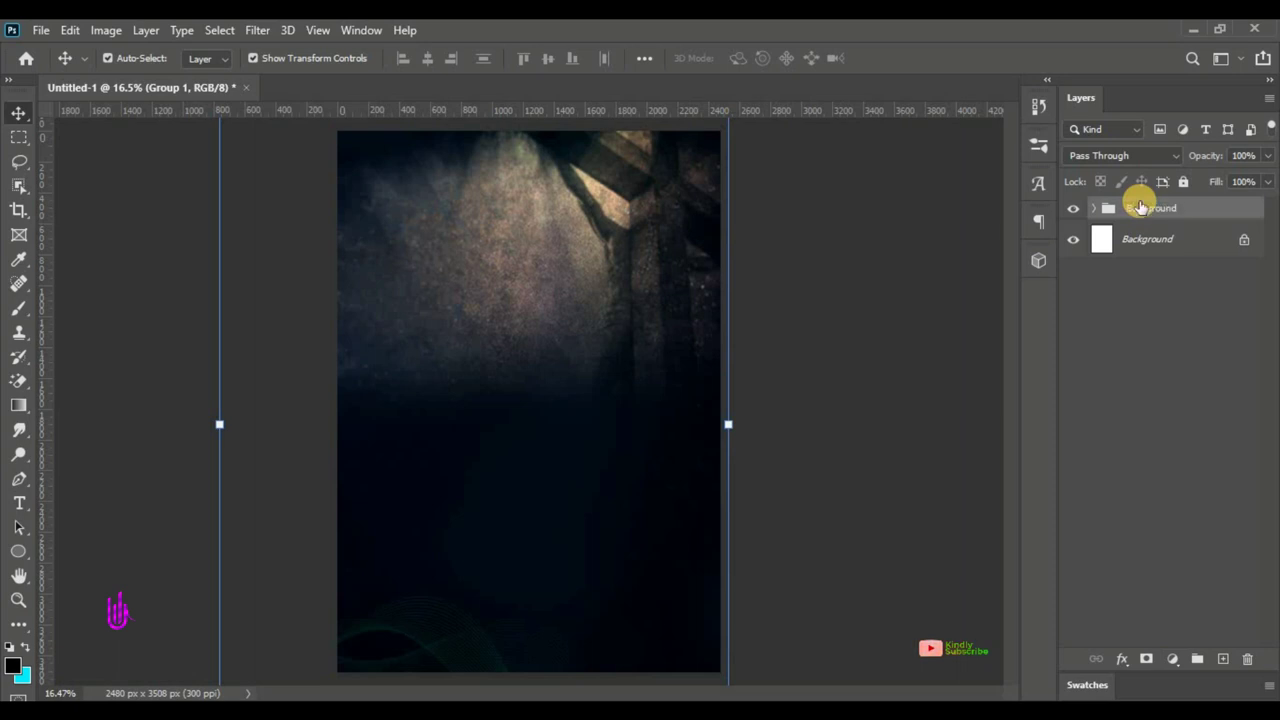
key("Return")
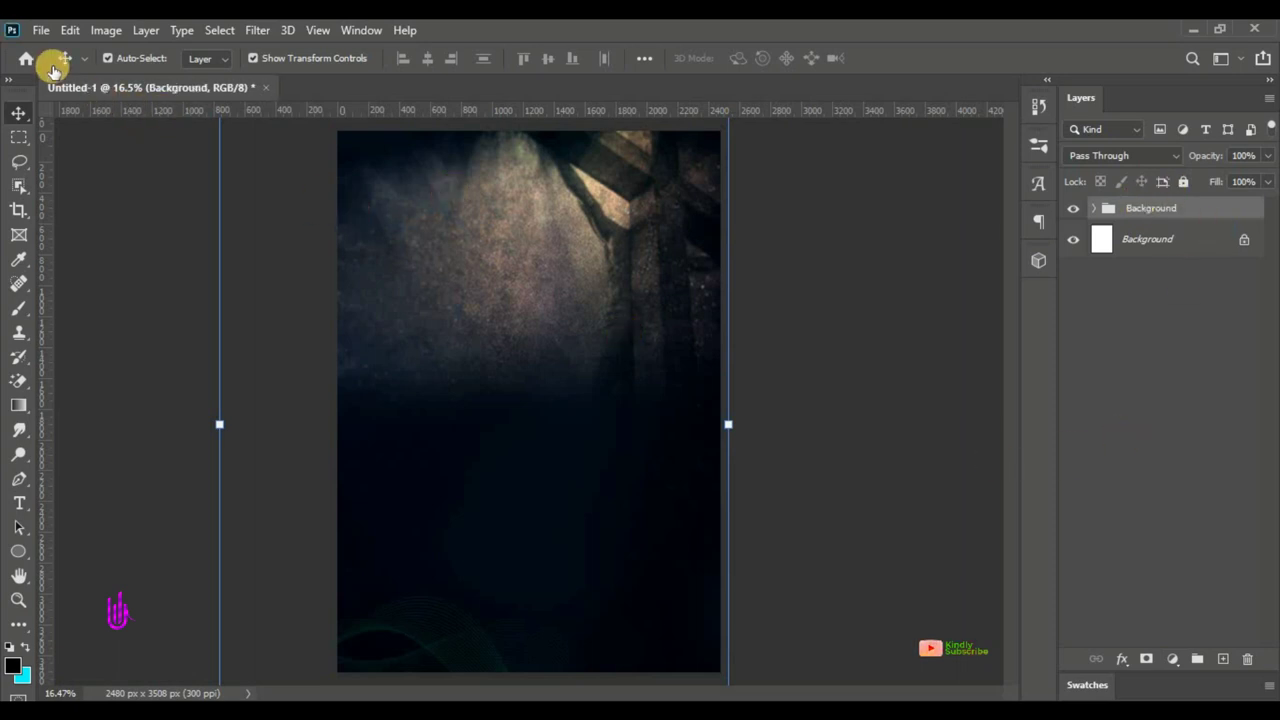
left_click(41, 30)
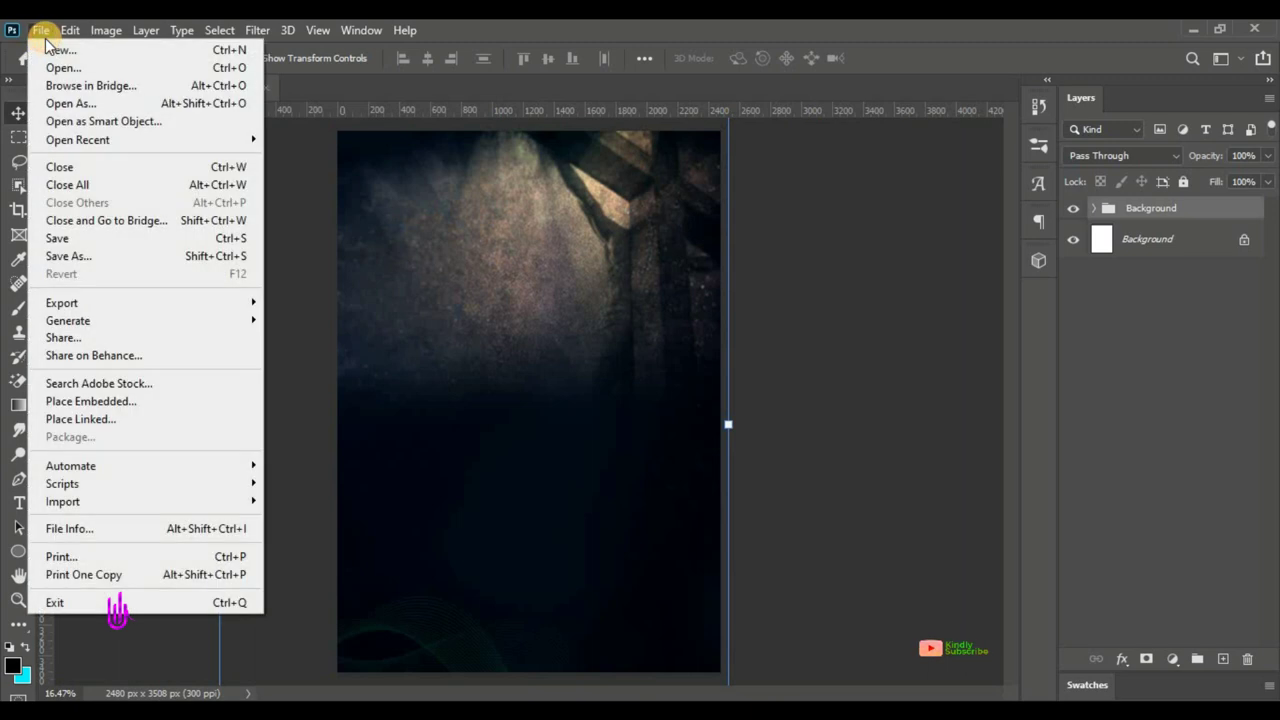
- Place the suited man's portrait and a second portrait, each scaled down side by side
left_click(80, 401)
left_click(317, 171)
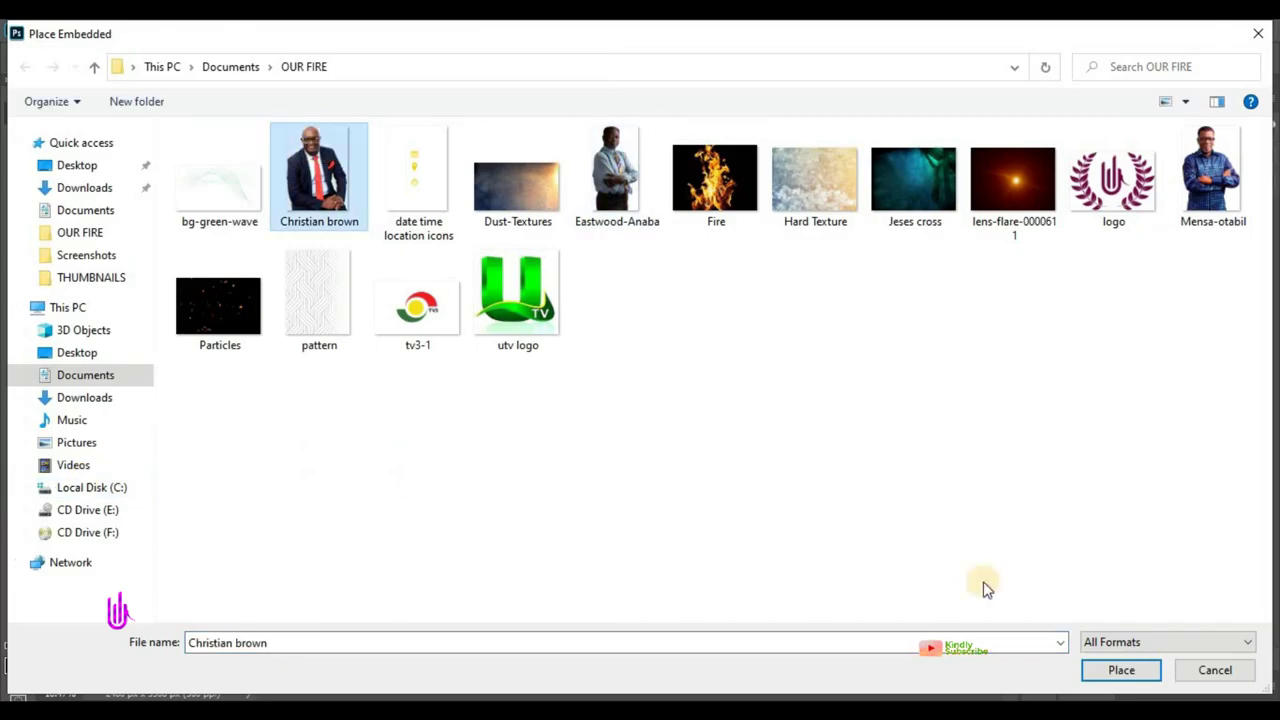
left_click(1120, 669)
left_click_drag(513, 347, 558, 300)
key("Return")
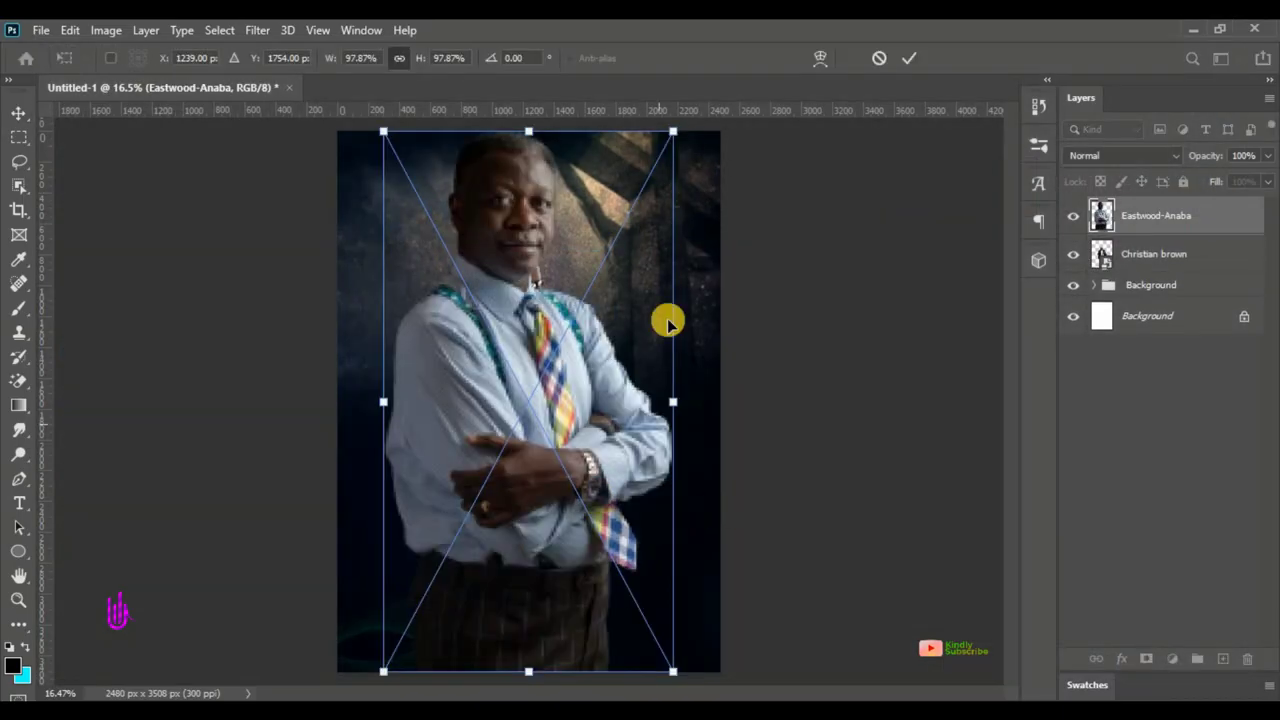
left_click_drag(666, 320, 586, 400)
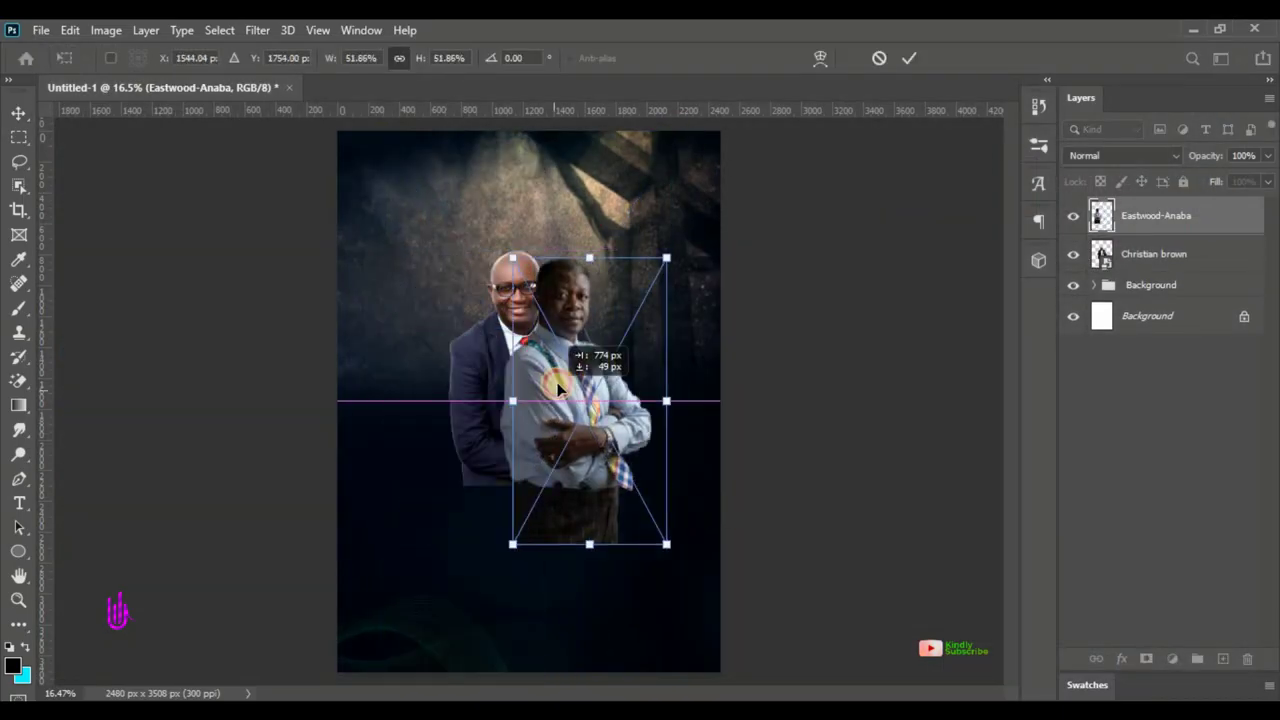
key("Return")
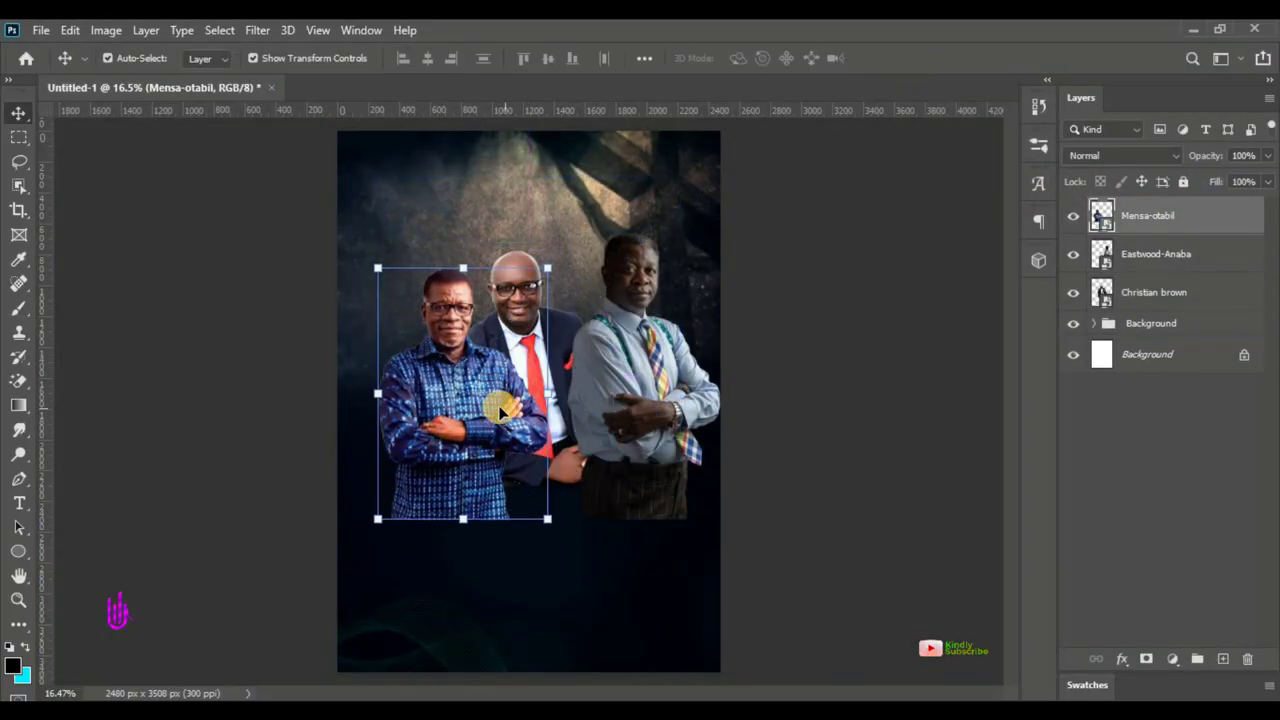
- Commit the third portrait on the left and select the patterned-shirt man's layer
left_click(622, 402)
left_click(503, 401)
left_click(940, 290)
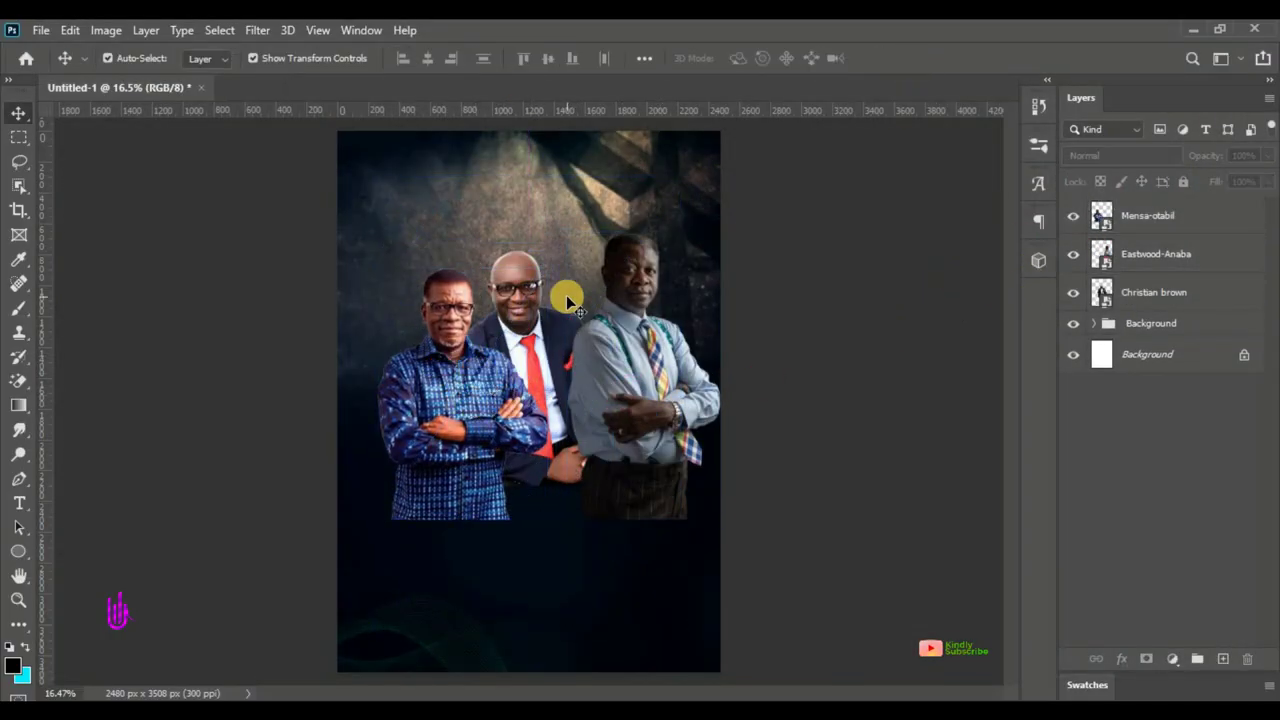
left_click(1156, 226)
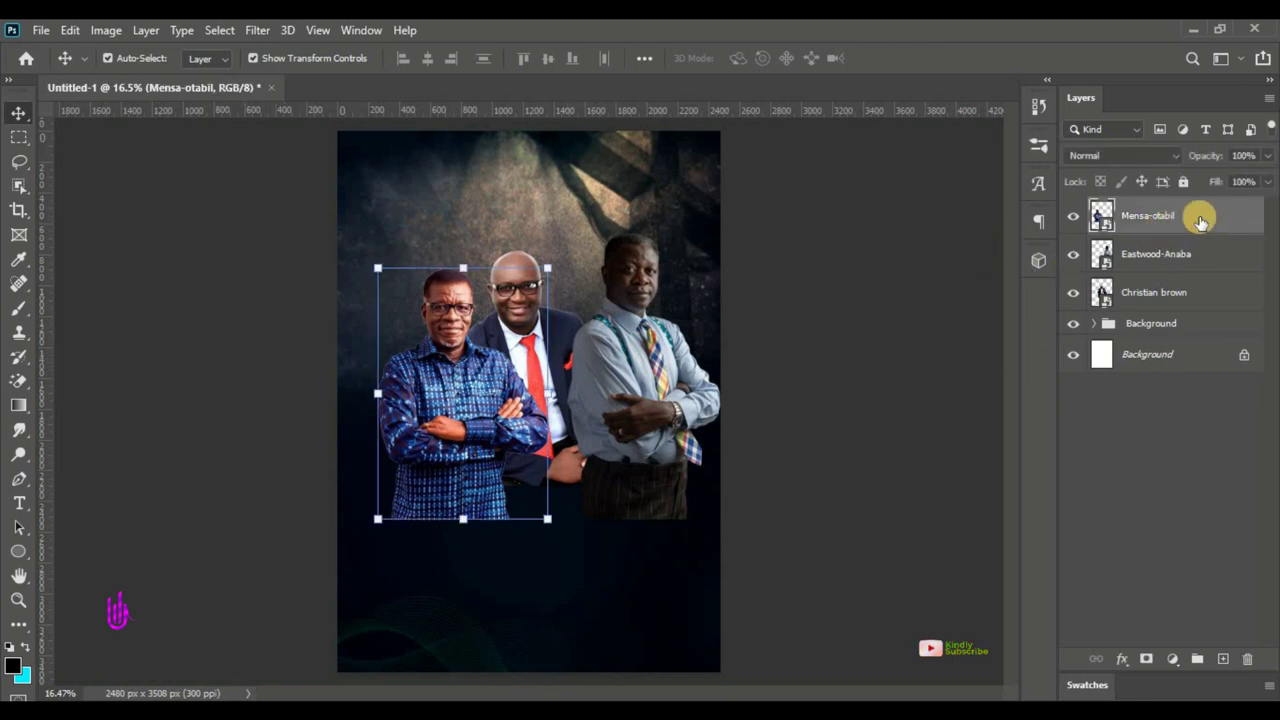
- Move the patterned-shirt and suspenders men's layers behind the suited man
left_click_drag(1200, 230, 1200, 232)
left_click_drag(431, 364, 430, 360)
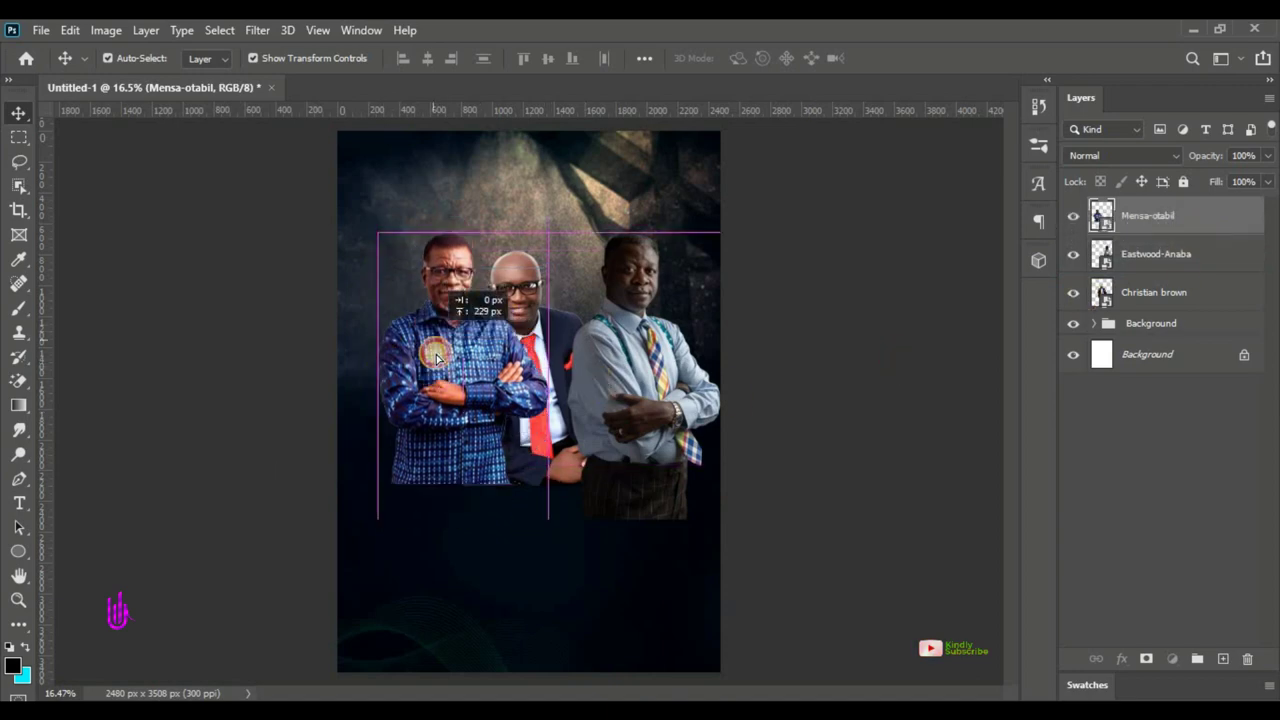
left_click_drag(1186, 214, 1130, 300)
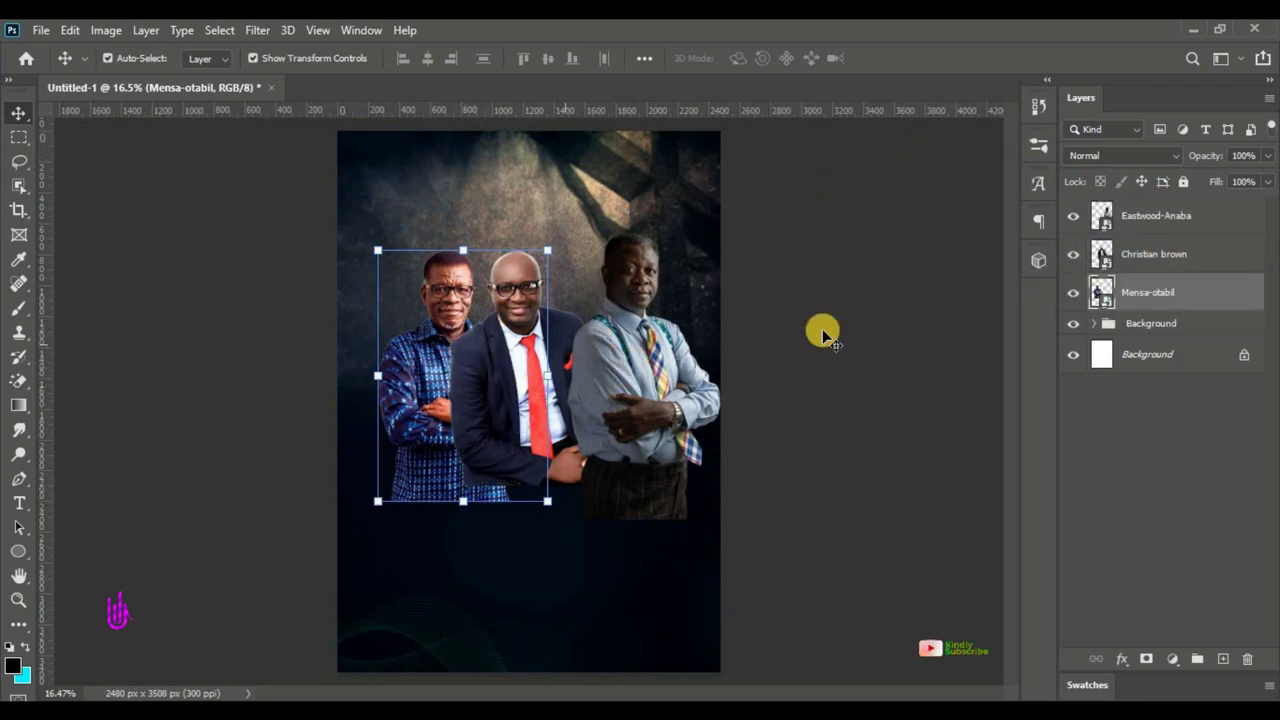
left_click_drag(1173, 213, 1209, 272)
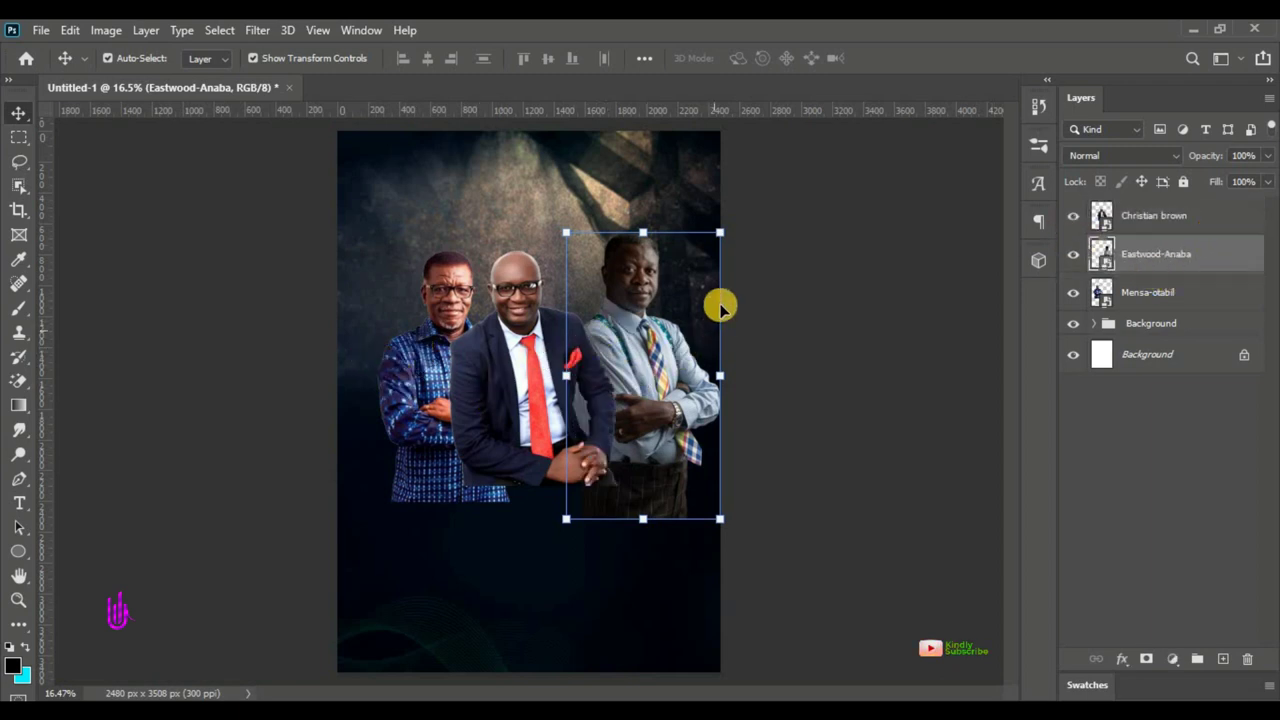
- Shrink the suspenders man's photo and shift it up and left
left_click_drag(725, 233, 691, 277)
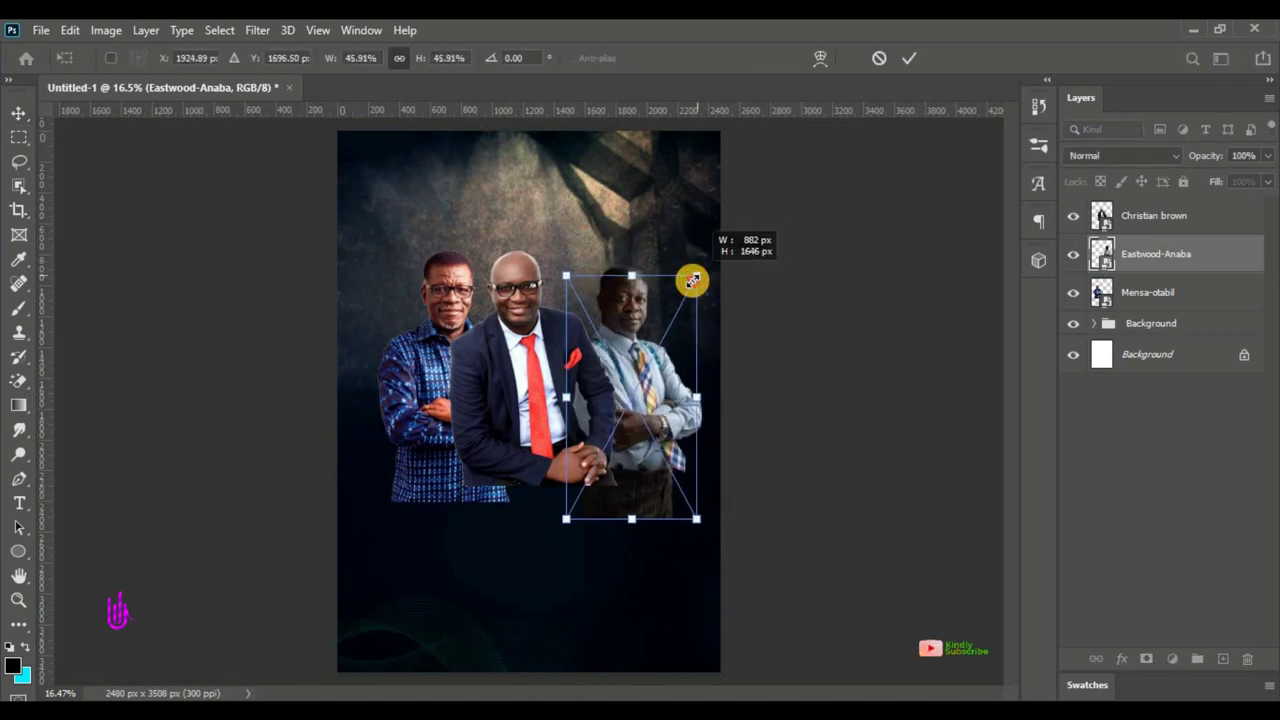
left_click_drag(631, 337, 624, 310)
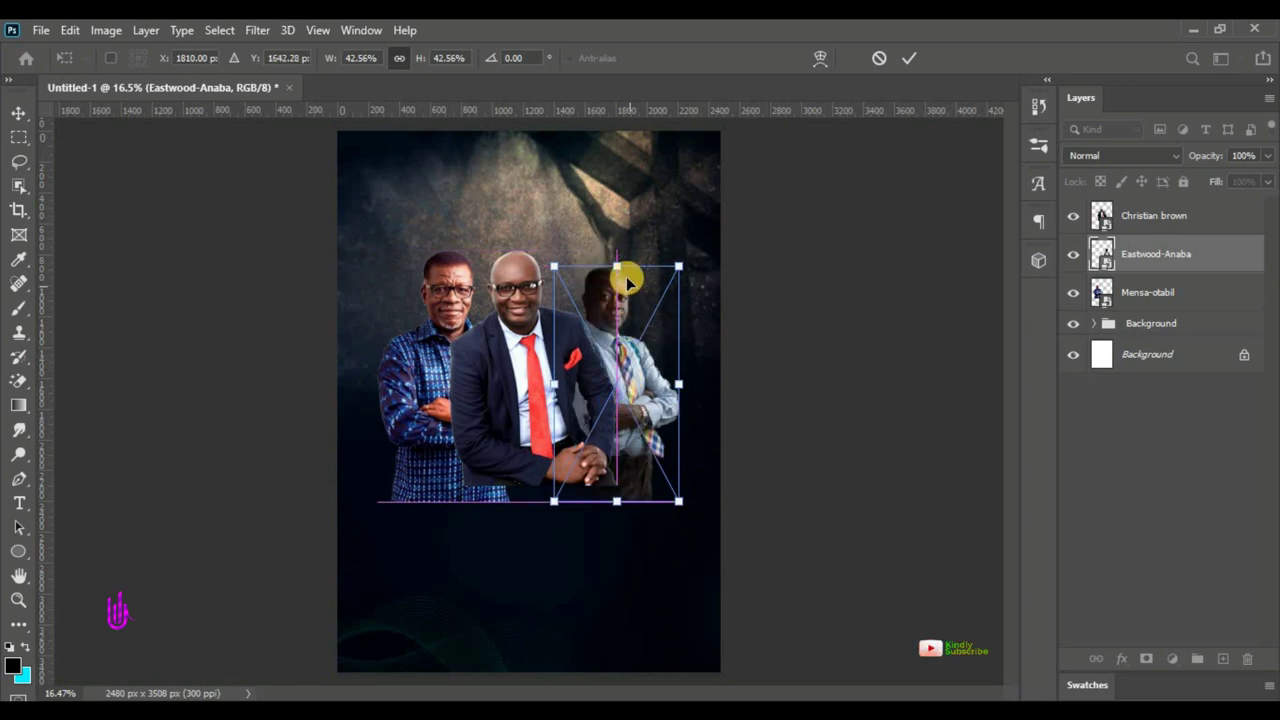
left_click_drag(615, 264, 616, 254)
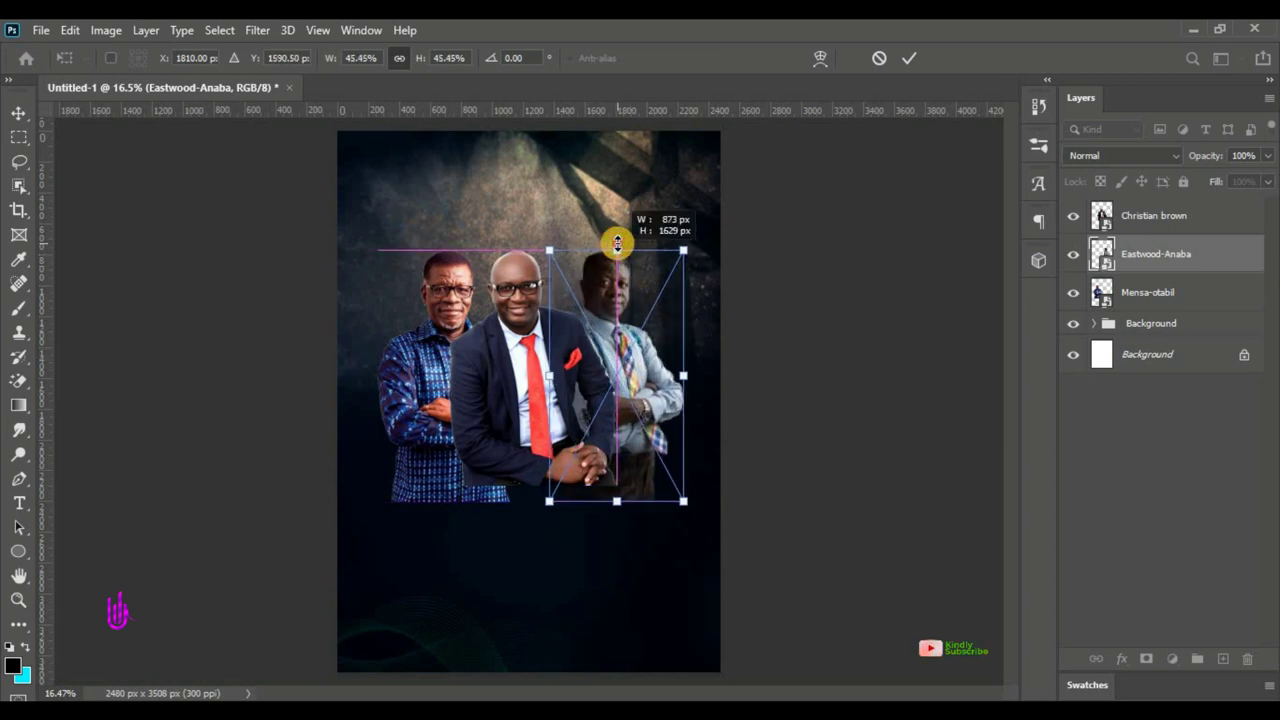
left_click_drag(617, 243, 617, 241)
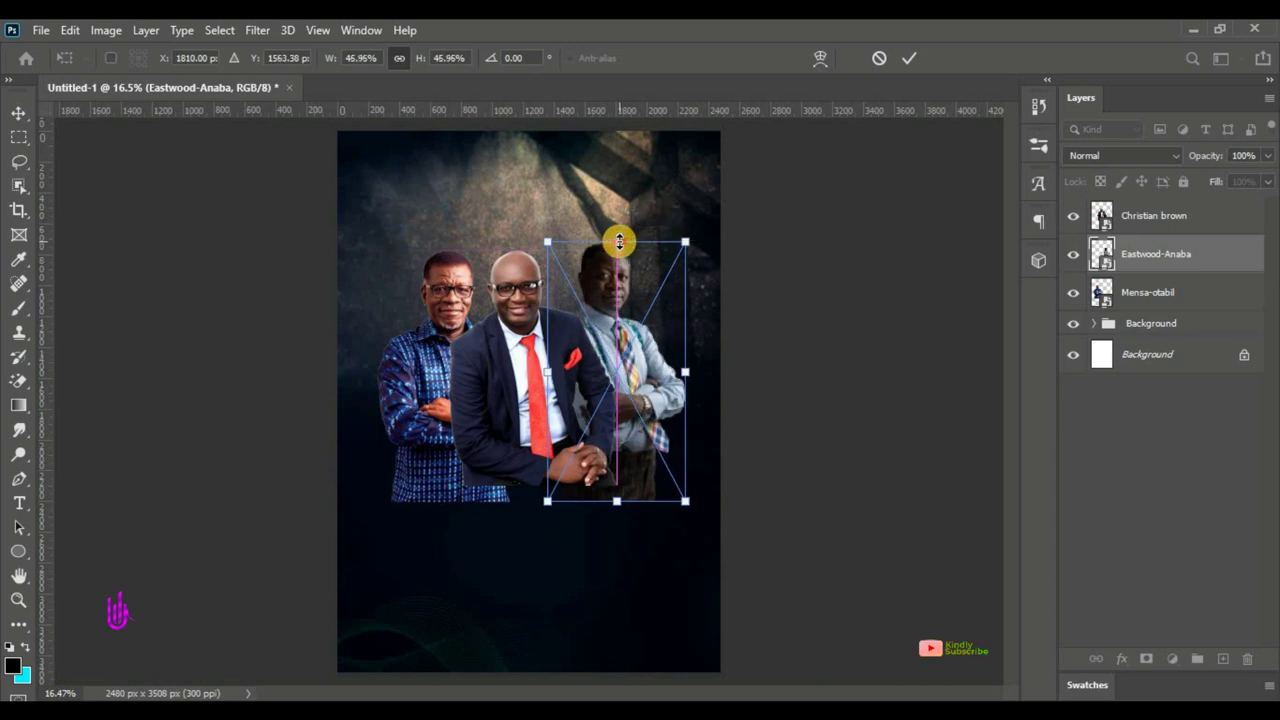
left_click(912, 57)
- Enlarge the patterned-shirt man's photo slightly
left_click(440, 300)
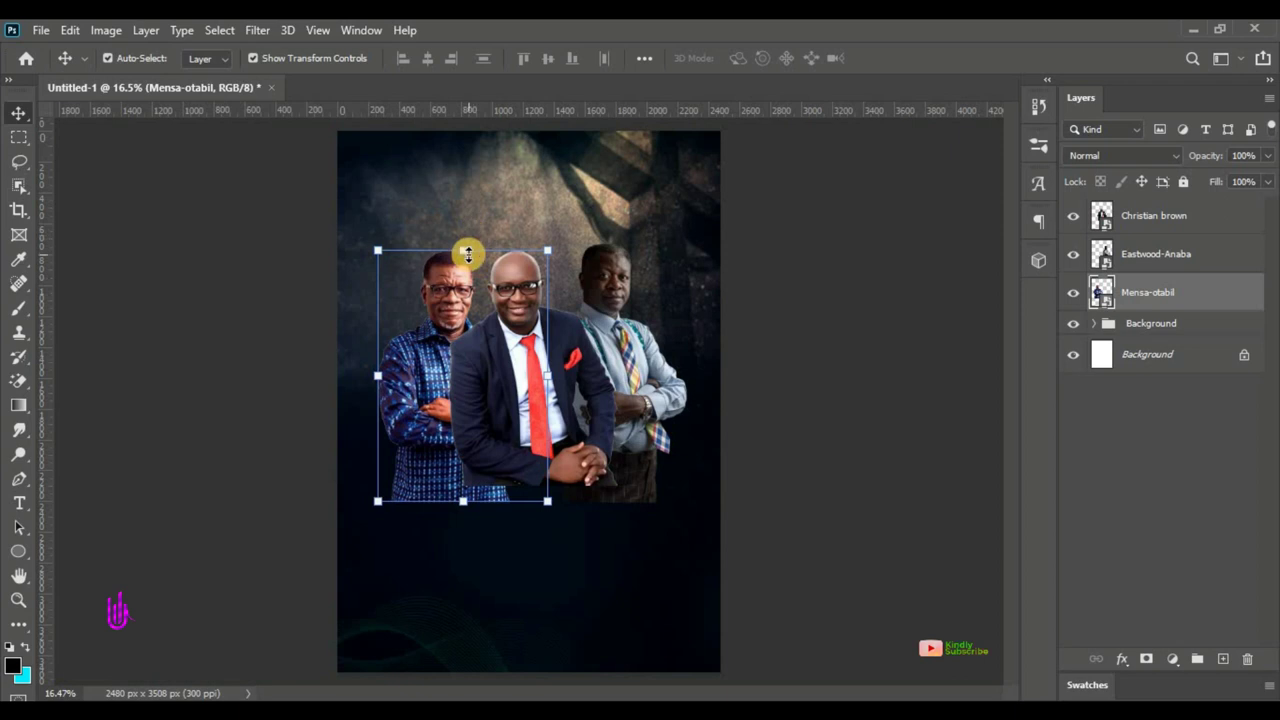
left_click(542, 248)
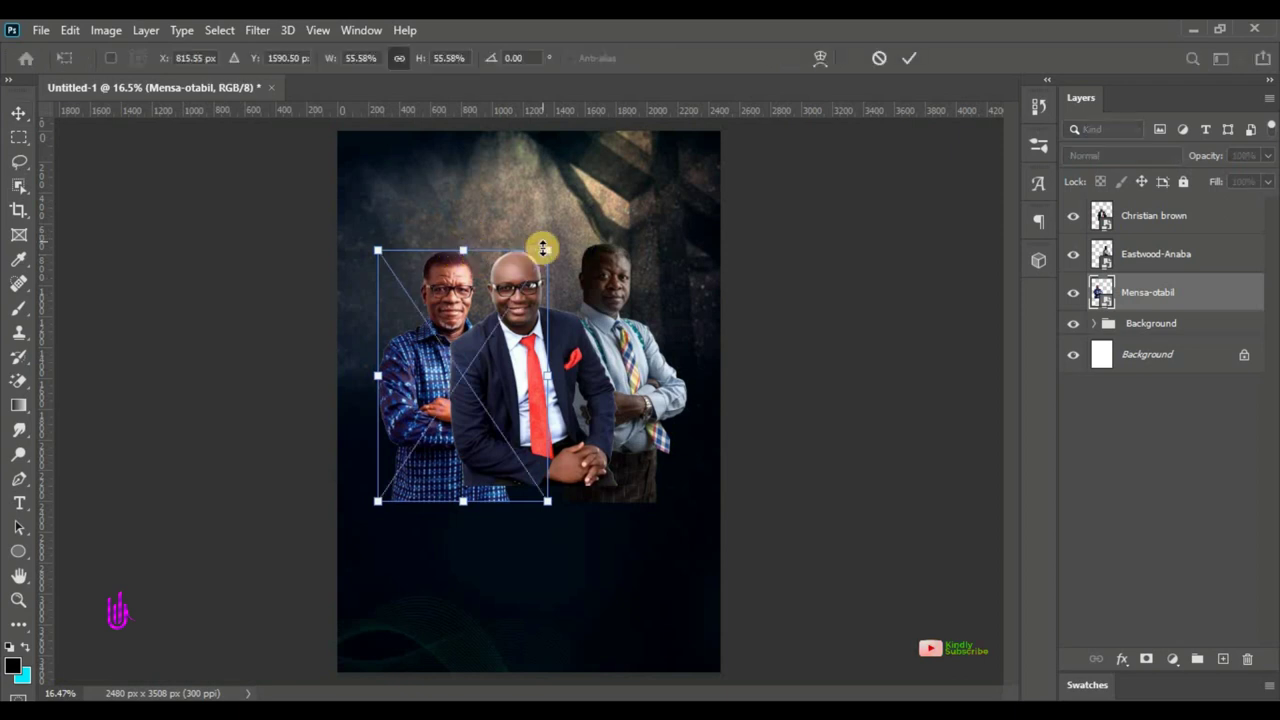
left_click_drag(550, 253, 554, 243)
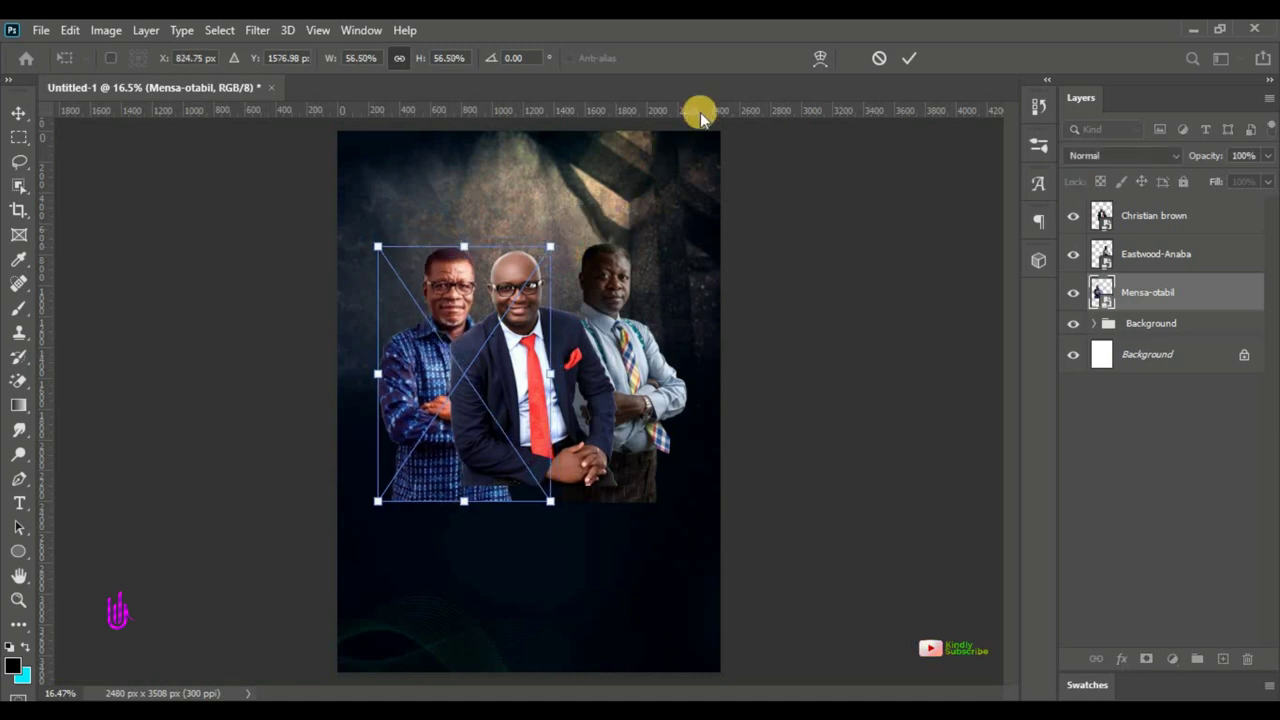
left_click(906, 59)
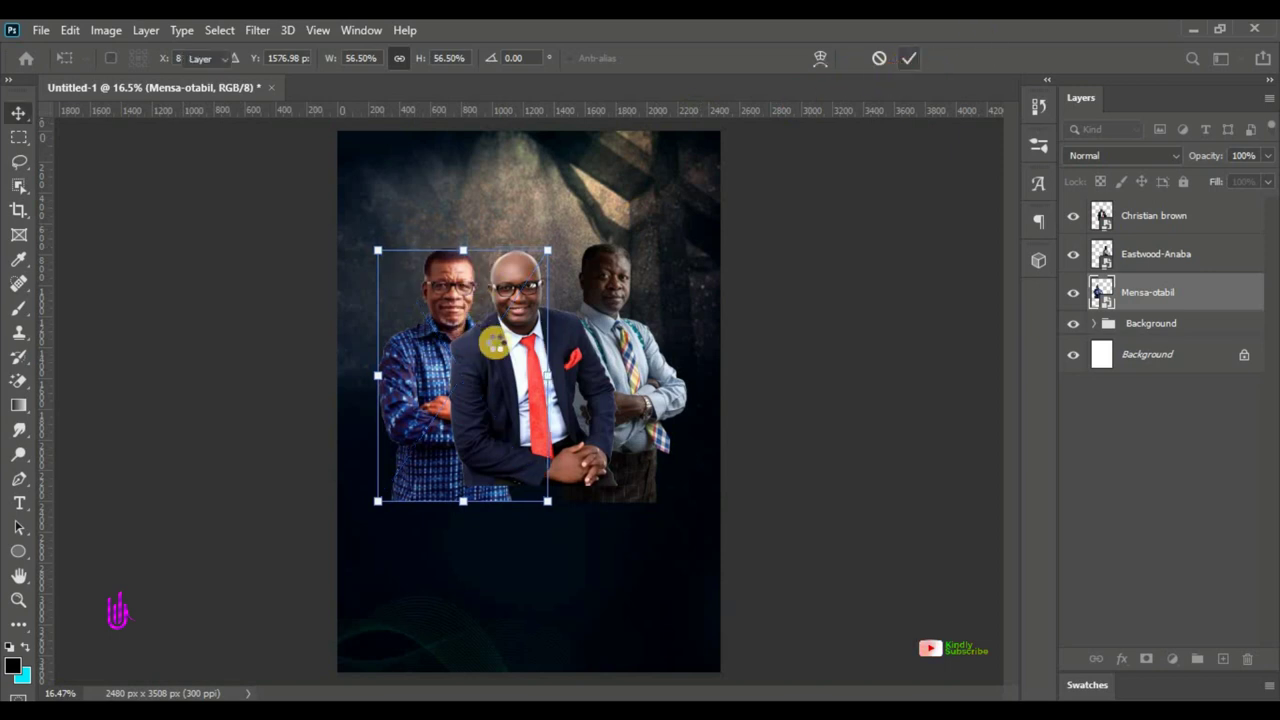
- Enlarge the suited man's photo and move it down and right
left_click(500, 383)
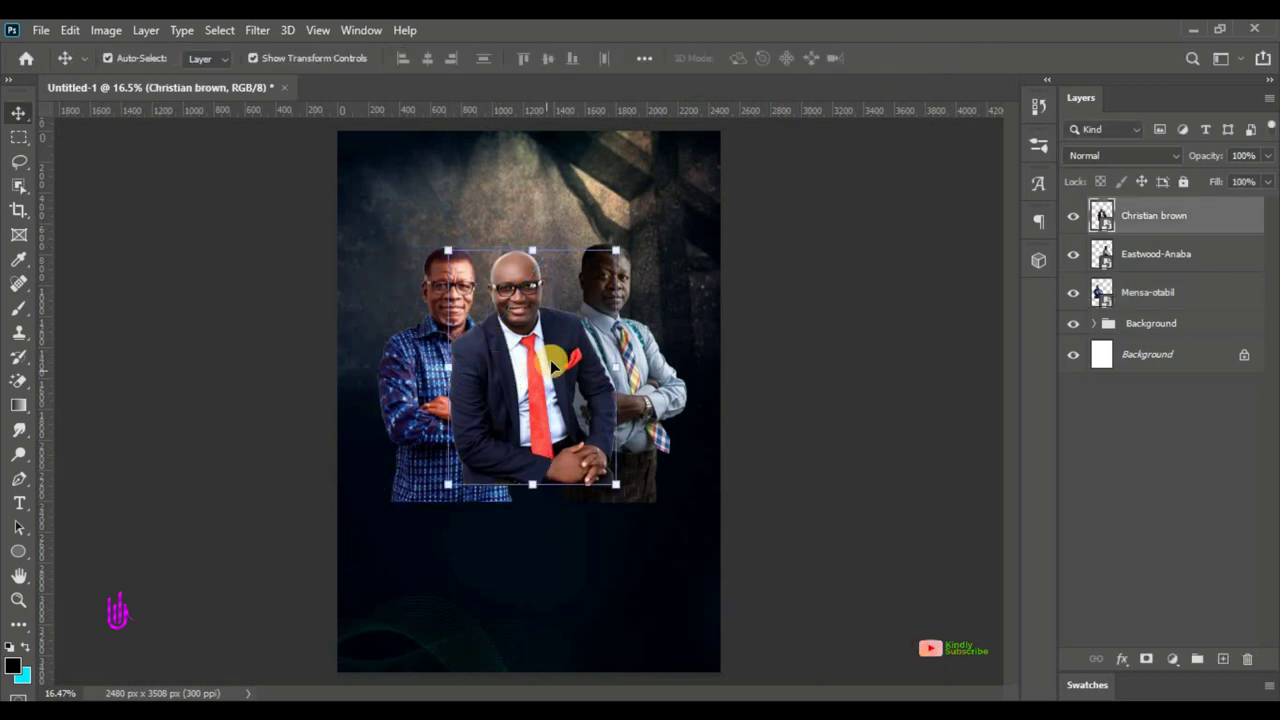
left_click(537, 483)
left_click_drag(537, 483, 533, 554)
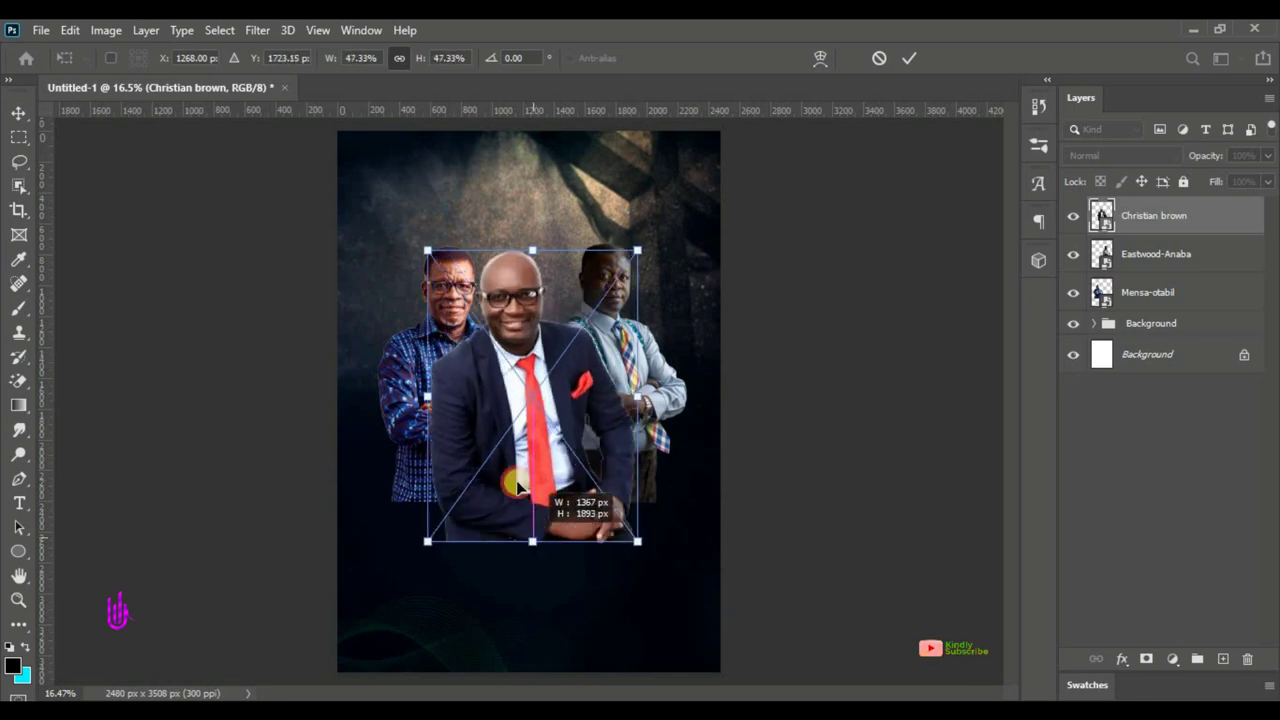
left_click_drag(508, 396, 527, 381)
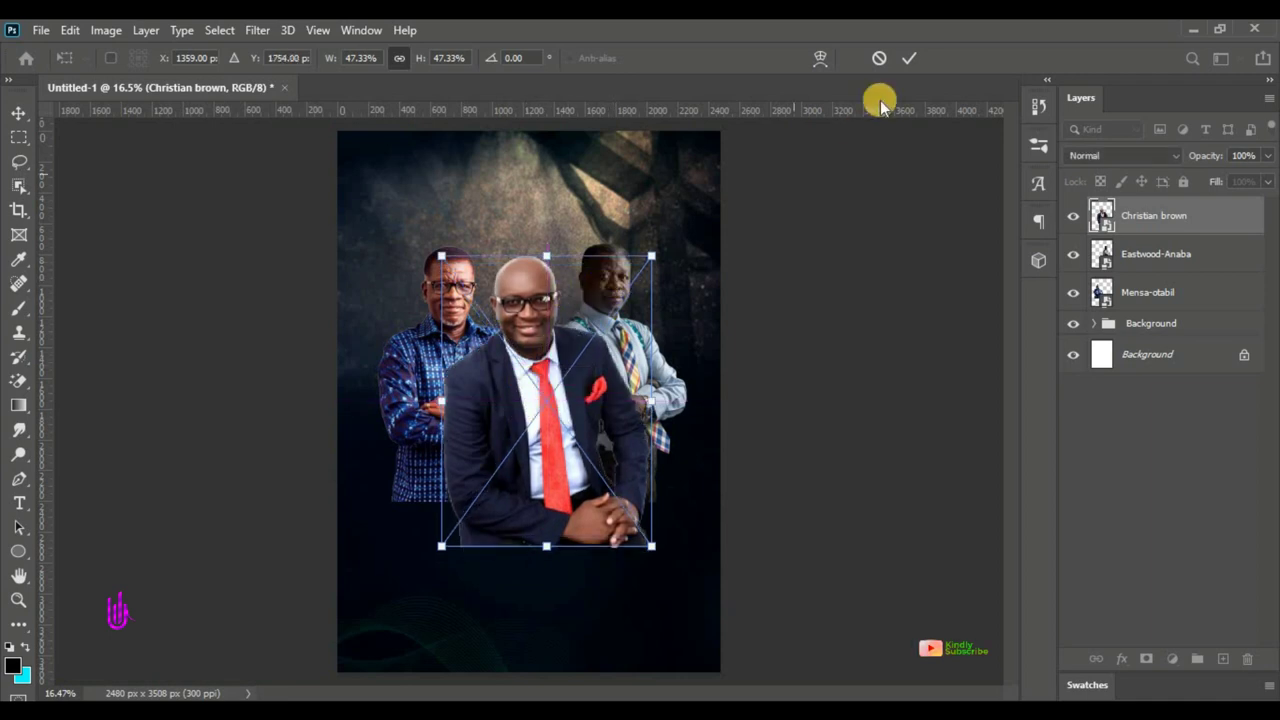
left_click(905, 57)
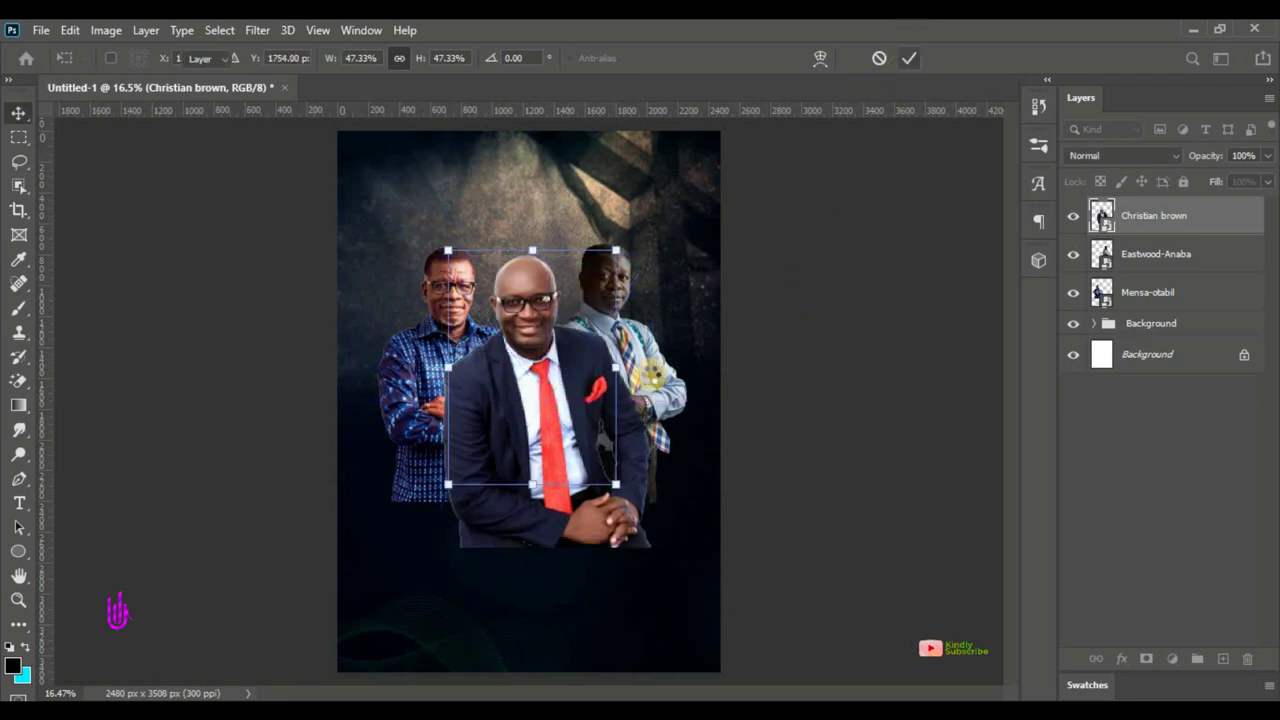
- Nudge the suspenders man's photo and select the front man's portrait layer
left_click(593, 287)
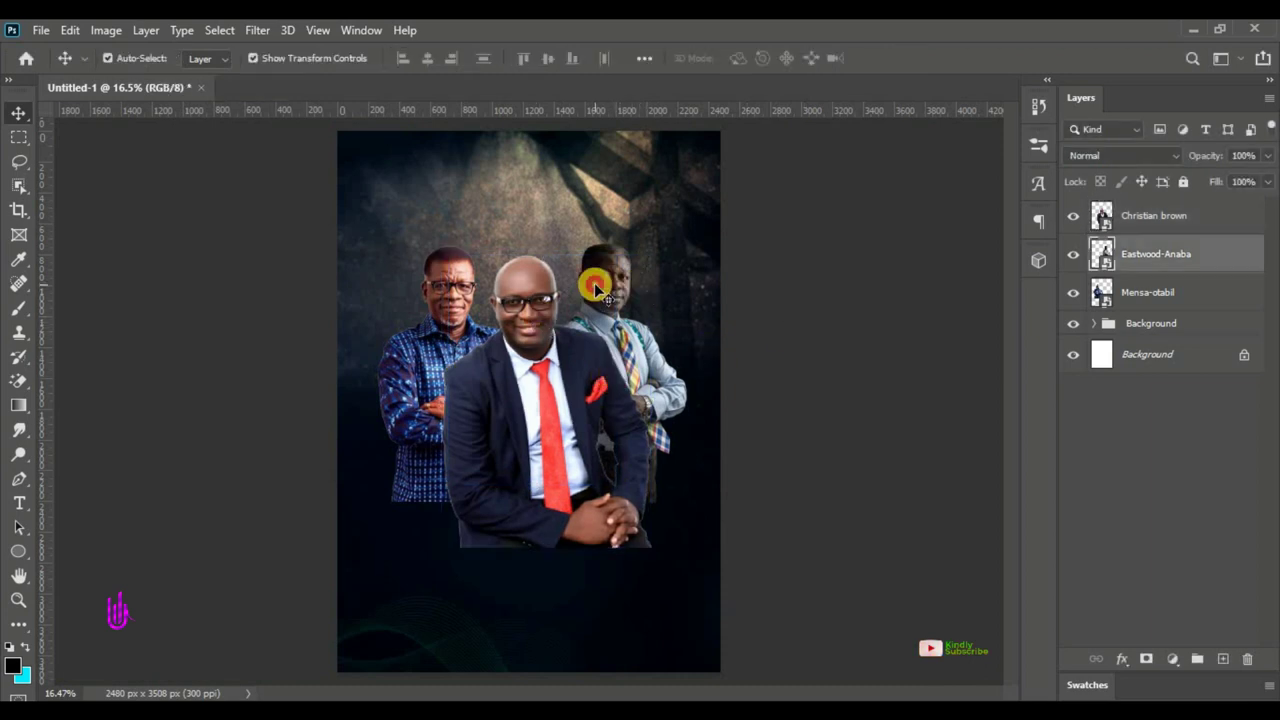
left_click_drag(585, 290, 601, 294)
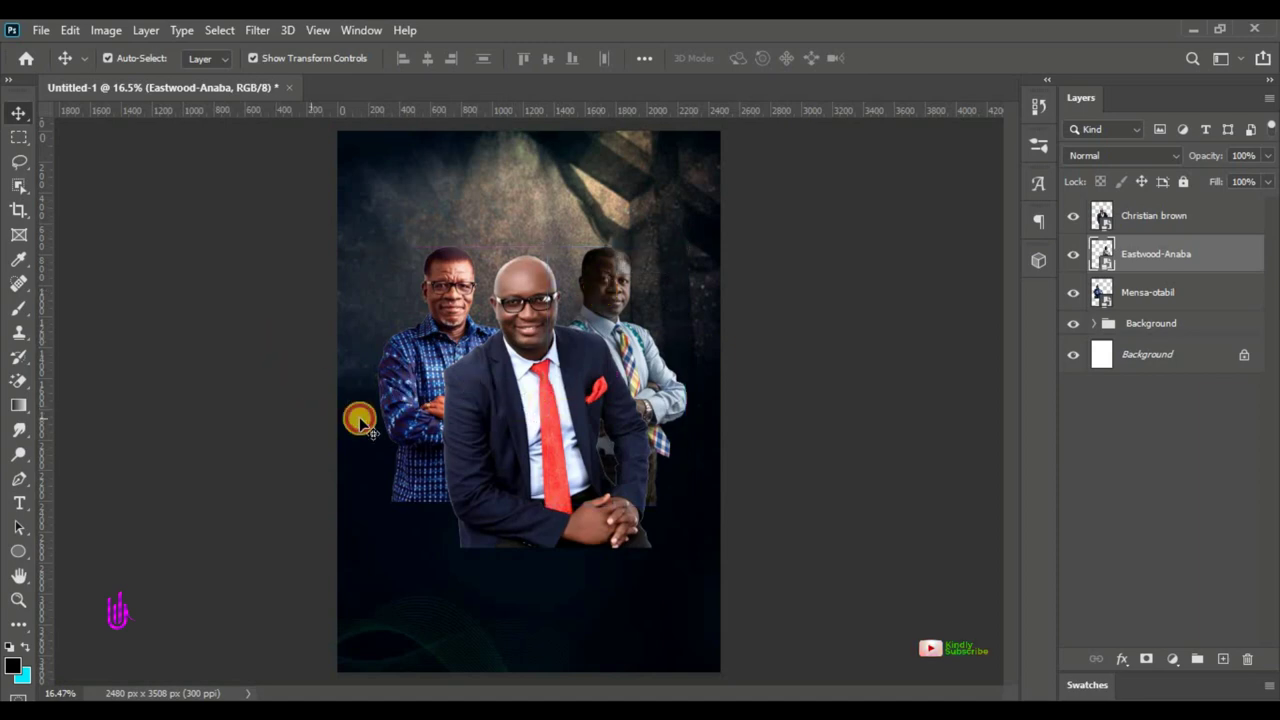
left_click(551, 399)
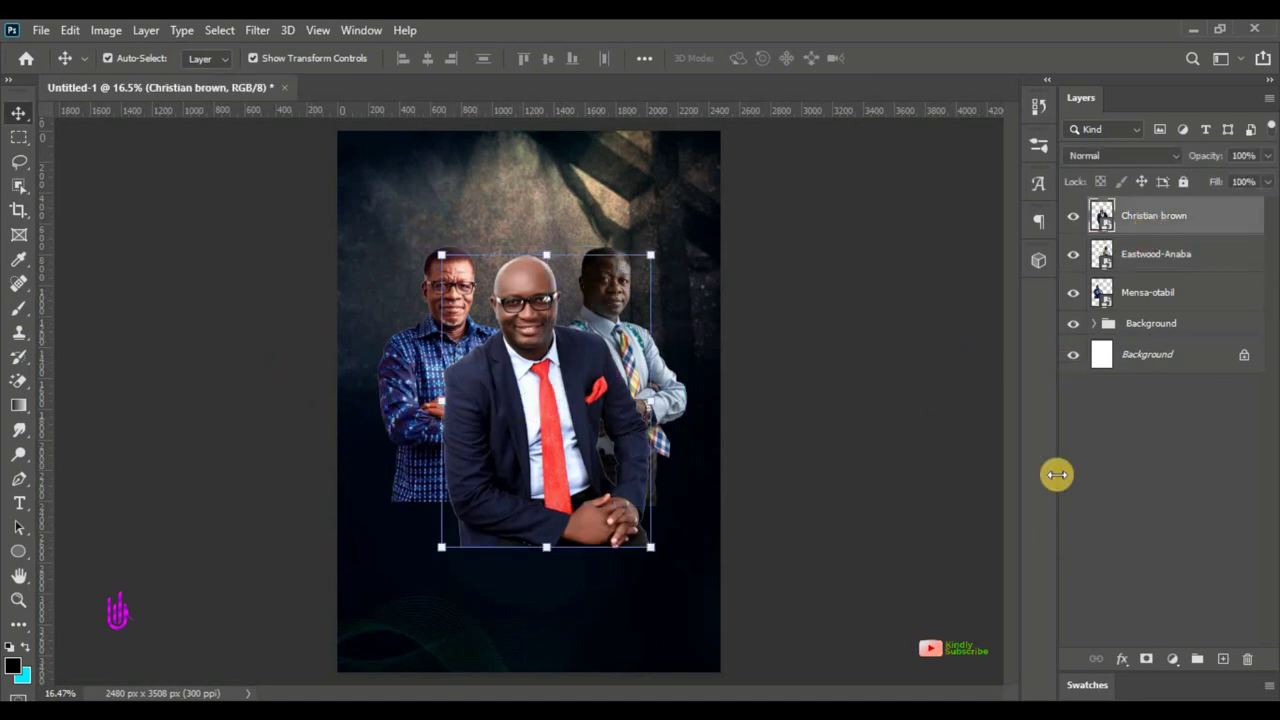
- Add a layer mask to the front portrait and paint out the bottom of the figure
left_click(1149, 660)
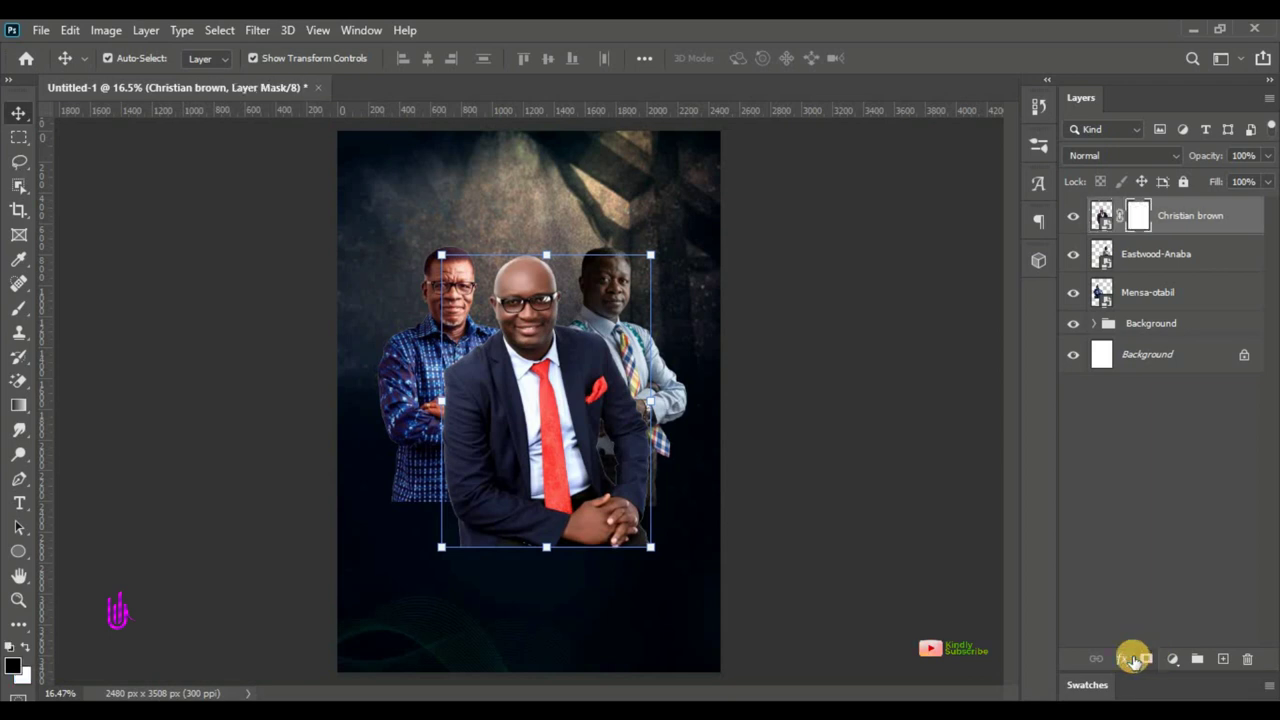
left_click_drag(19, 307, 60, 313)
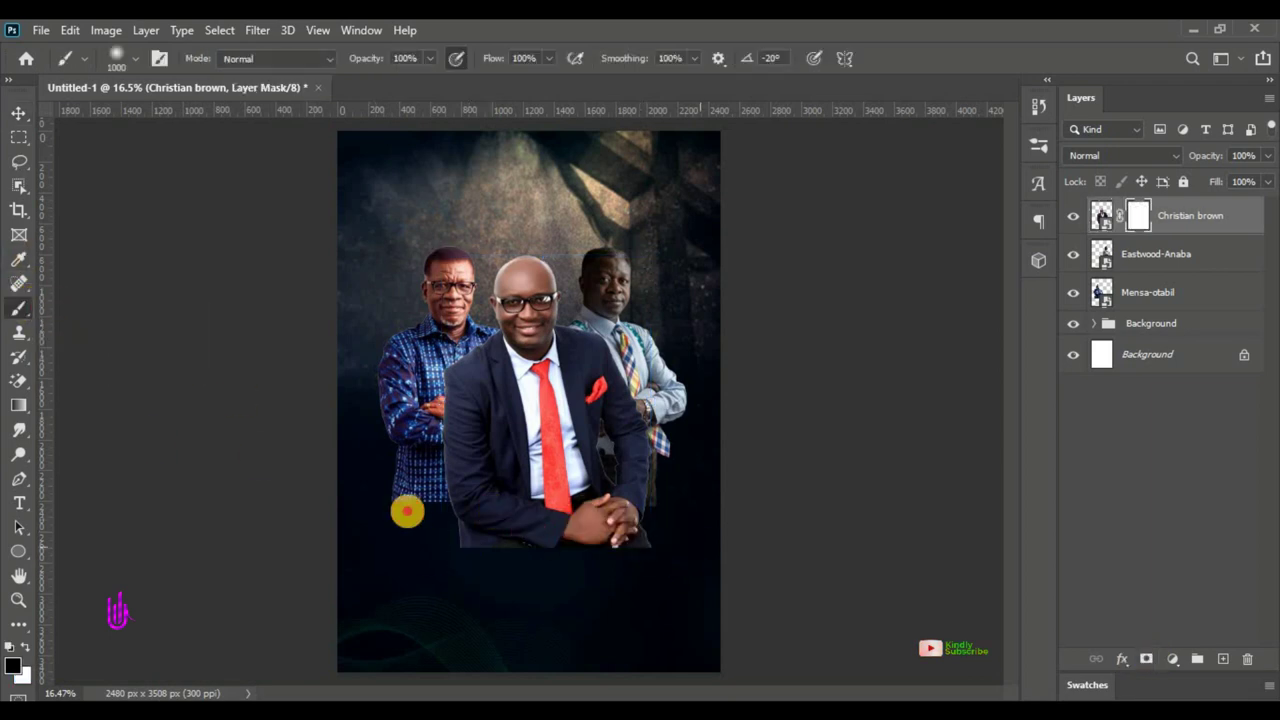
mouse_move(407, 511)
left_mouse_down()
mouse_move(367, 505)
mouse_move(414, 523)
left_mouse_up()
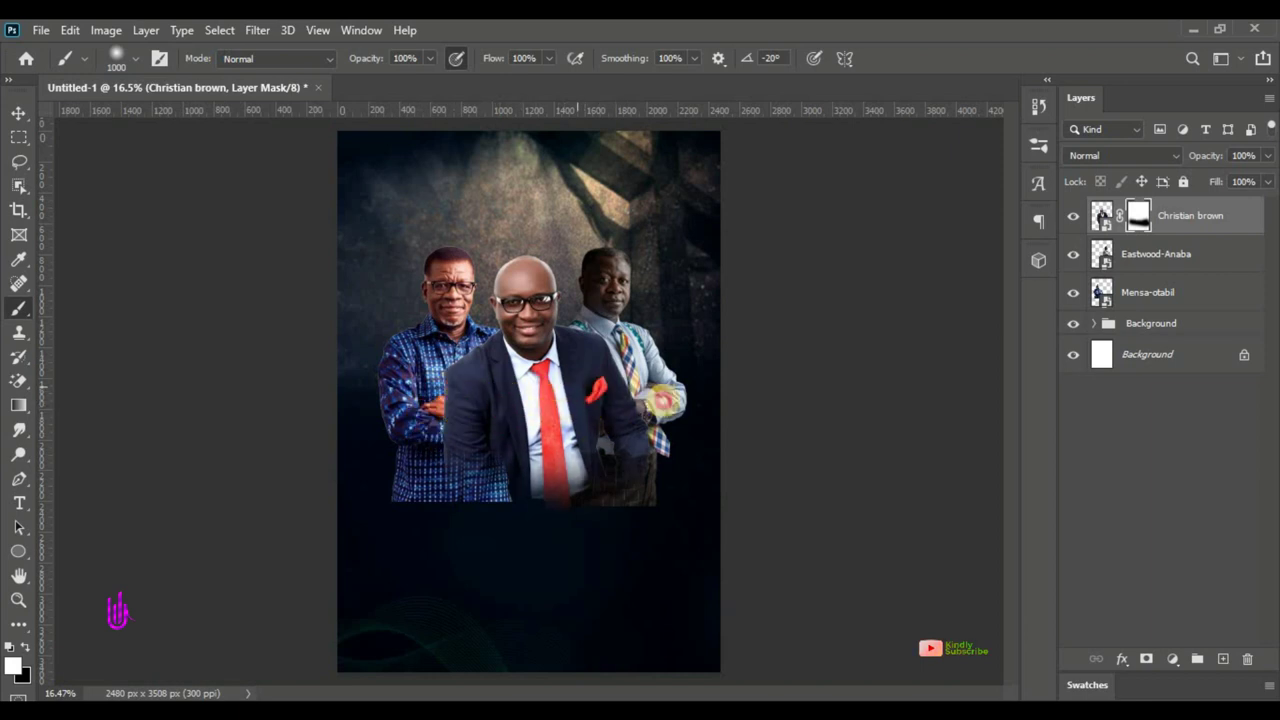
- Mask the left portrait layer and paint its lower body black to fade it
left_click(20, 110)
left_click(129, 363)
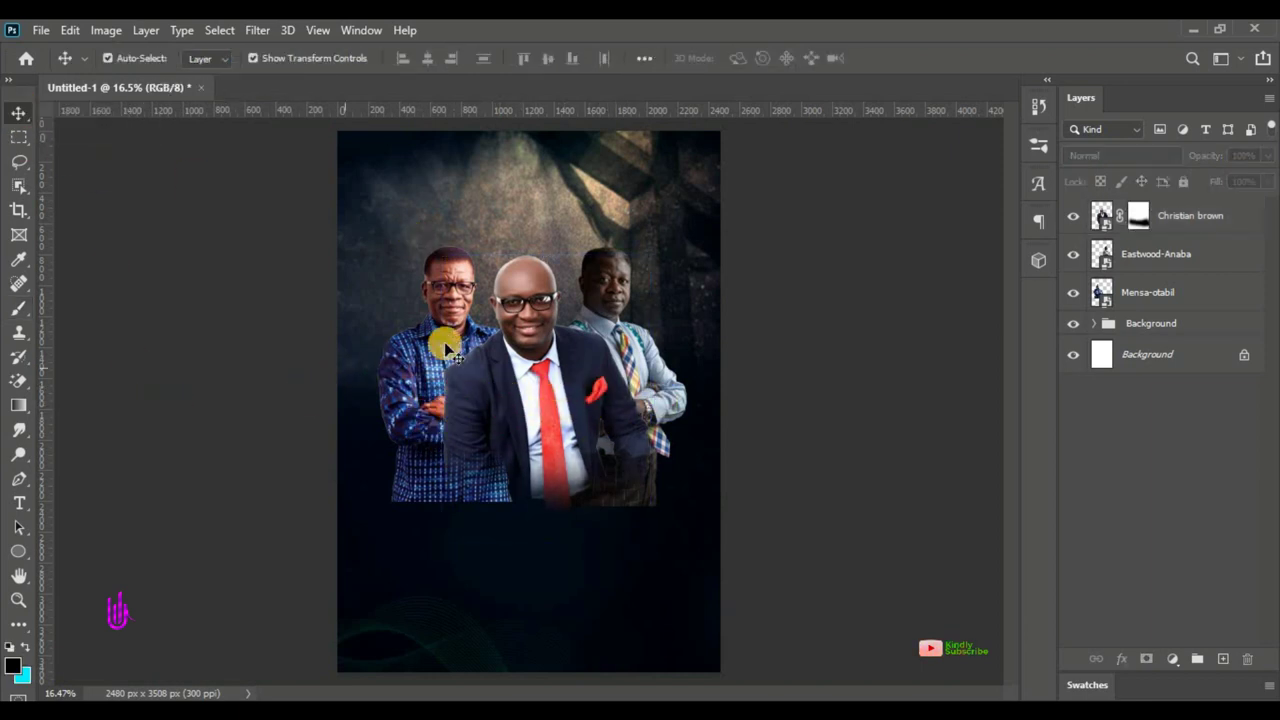
left_click(452, 305)
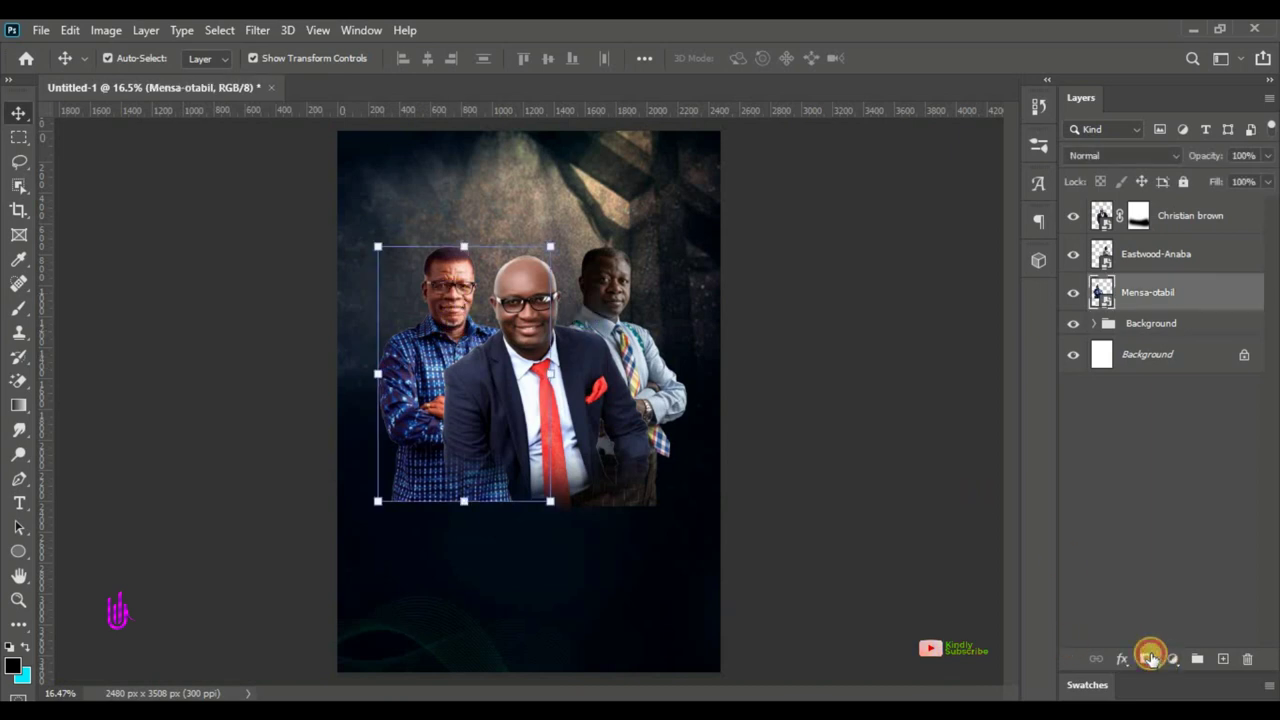
left_click(1150, 658)
left_click(19, 308)
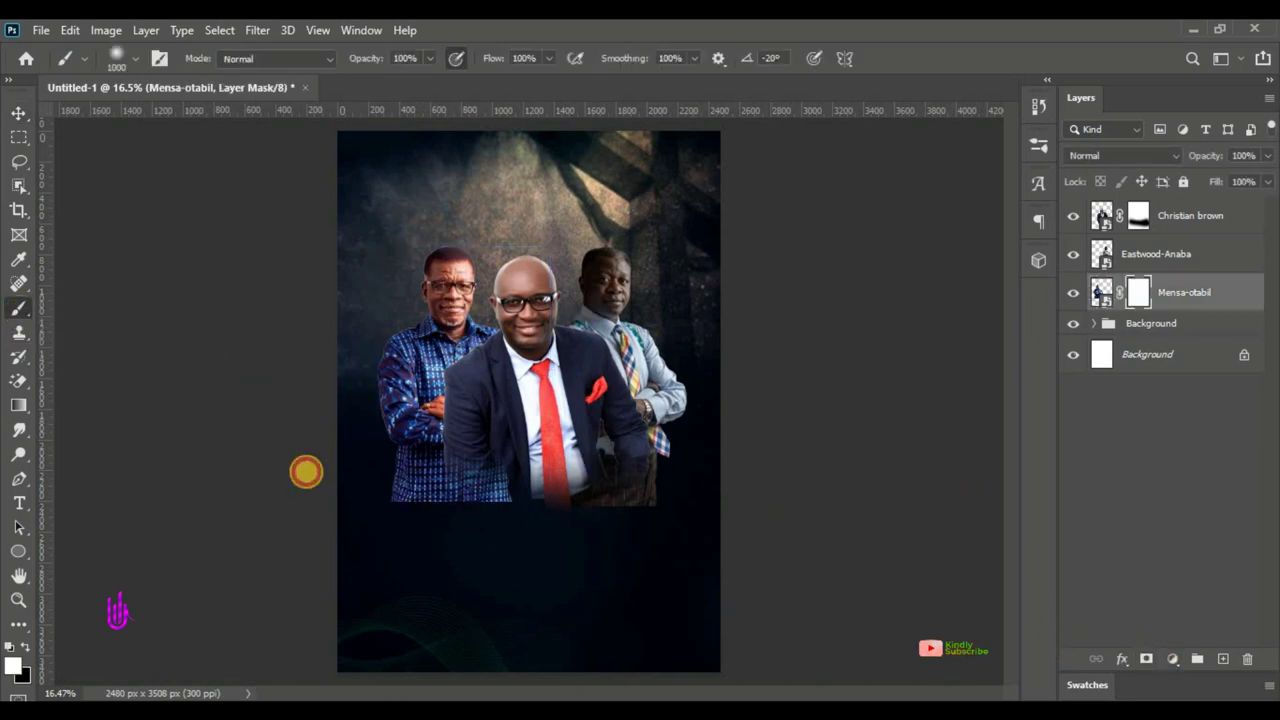
left_click_drag(306, 472, 512, 495)
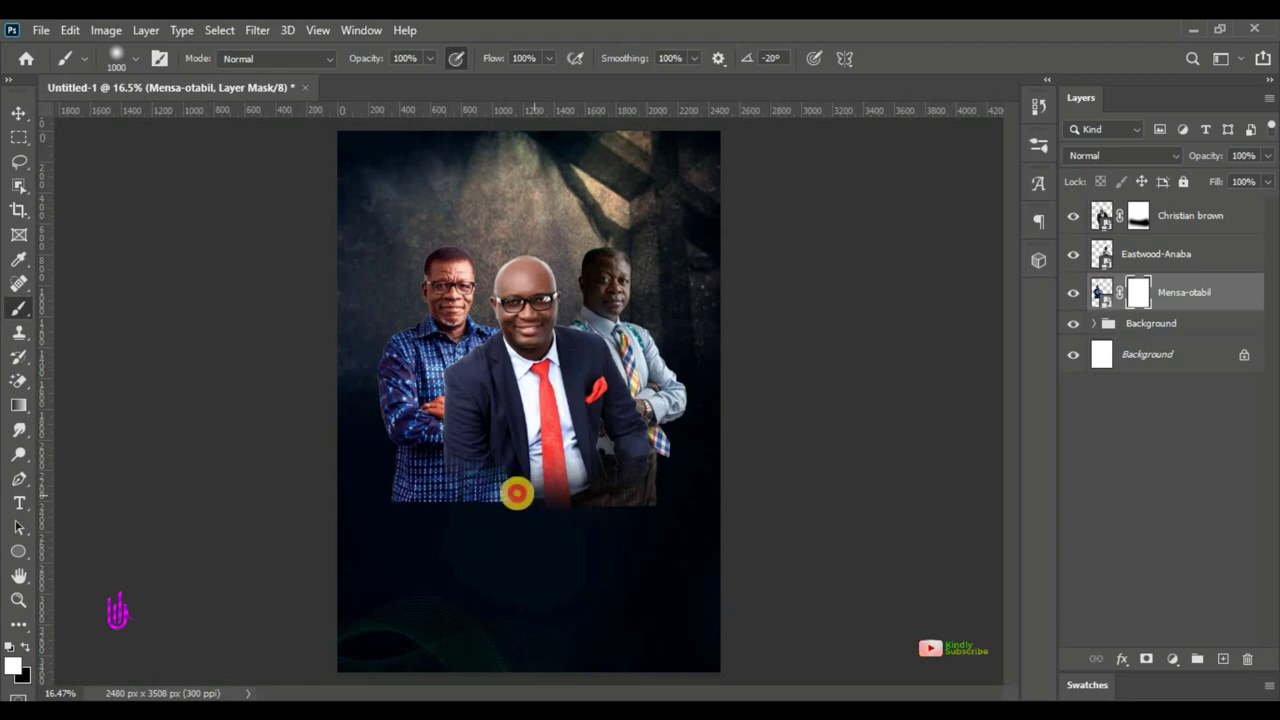
left_click(19, 652)
left_click(24, 646)
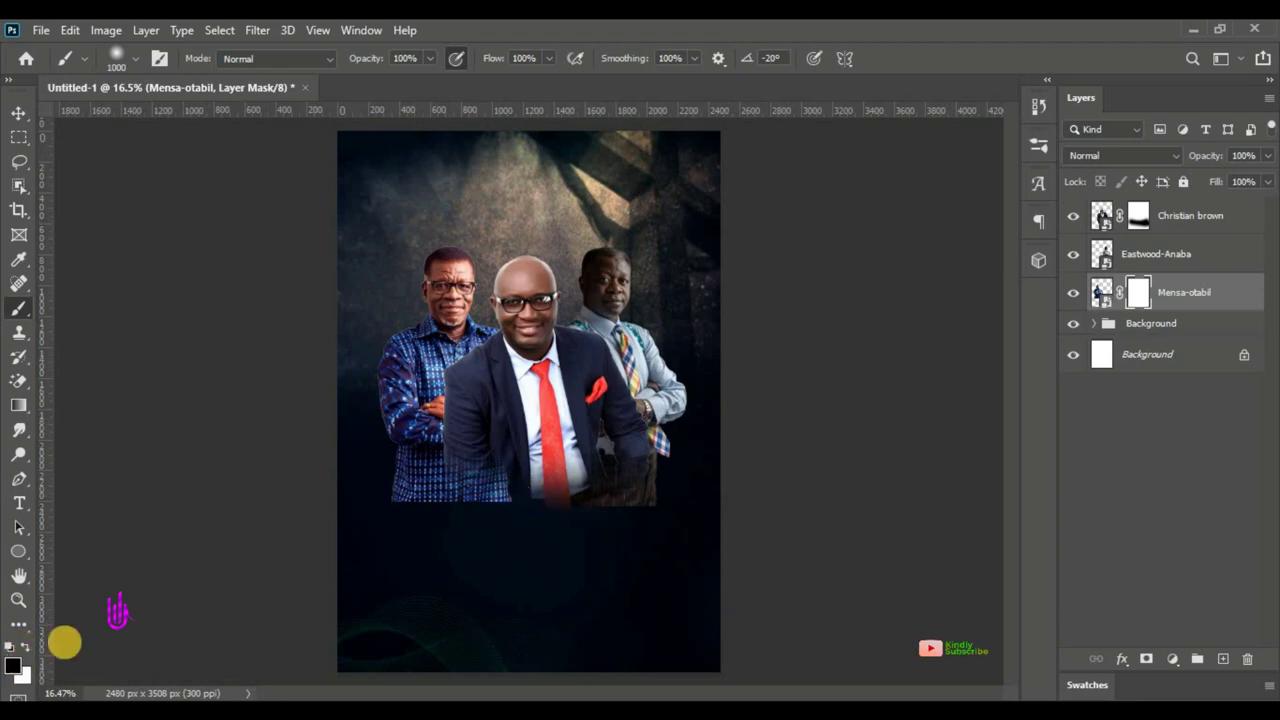
mouse_move(376, 499)
left_mouse_down()
mouse_move(359, 525)
mouse_move(360, 543)
mouse_move(485, 542)
mouse_move(368, 527)
mouse_move(533, 535)
left_mouse_up()
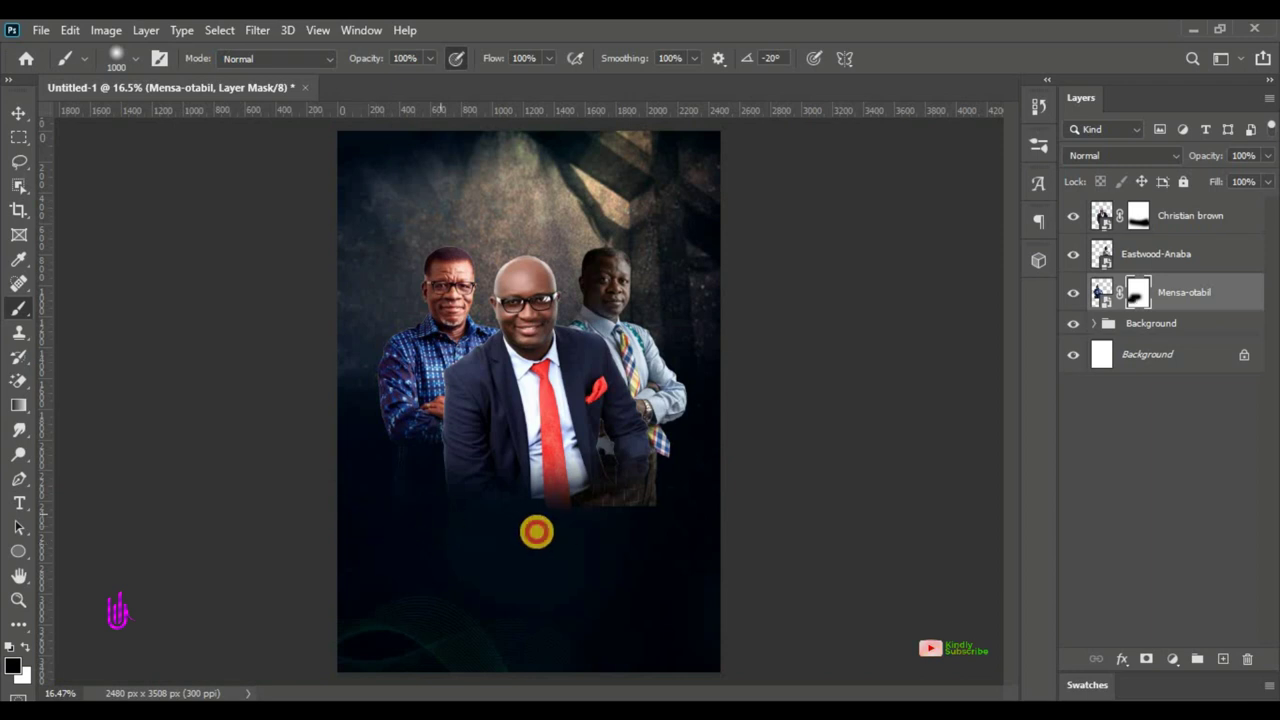
- Touch up the left portrait's mask with a smaller white brush
left_click(22, 648)
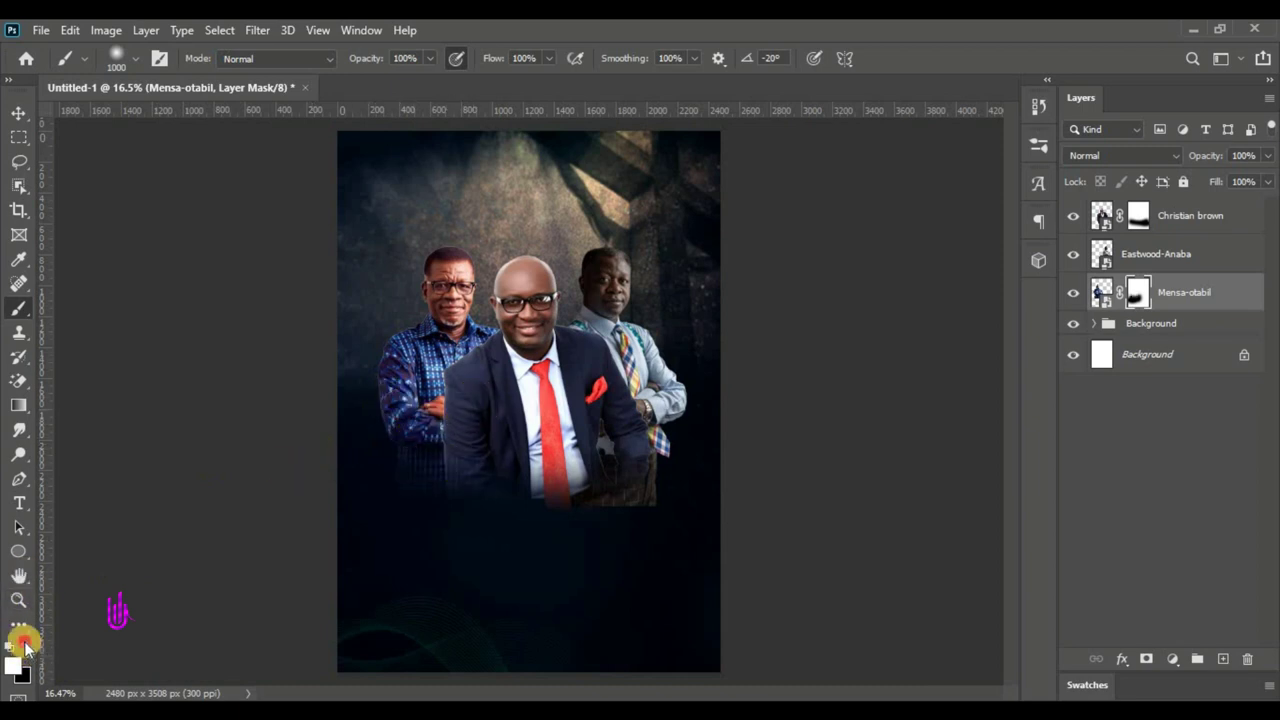
key("bracketleft")
key("bracketleft")
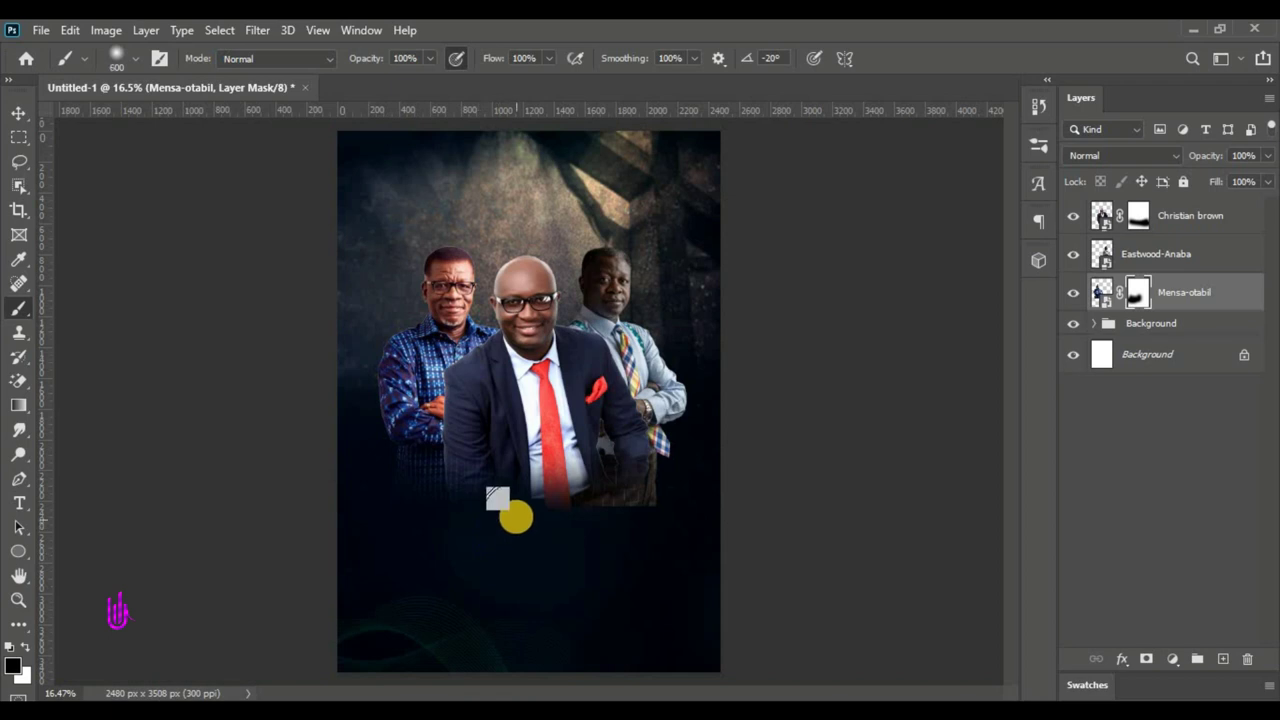
left_click(468, 522)
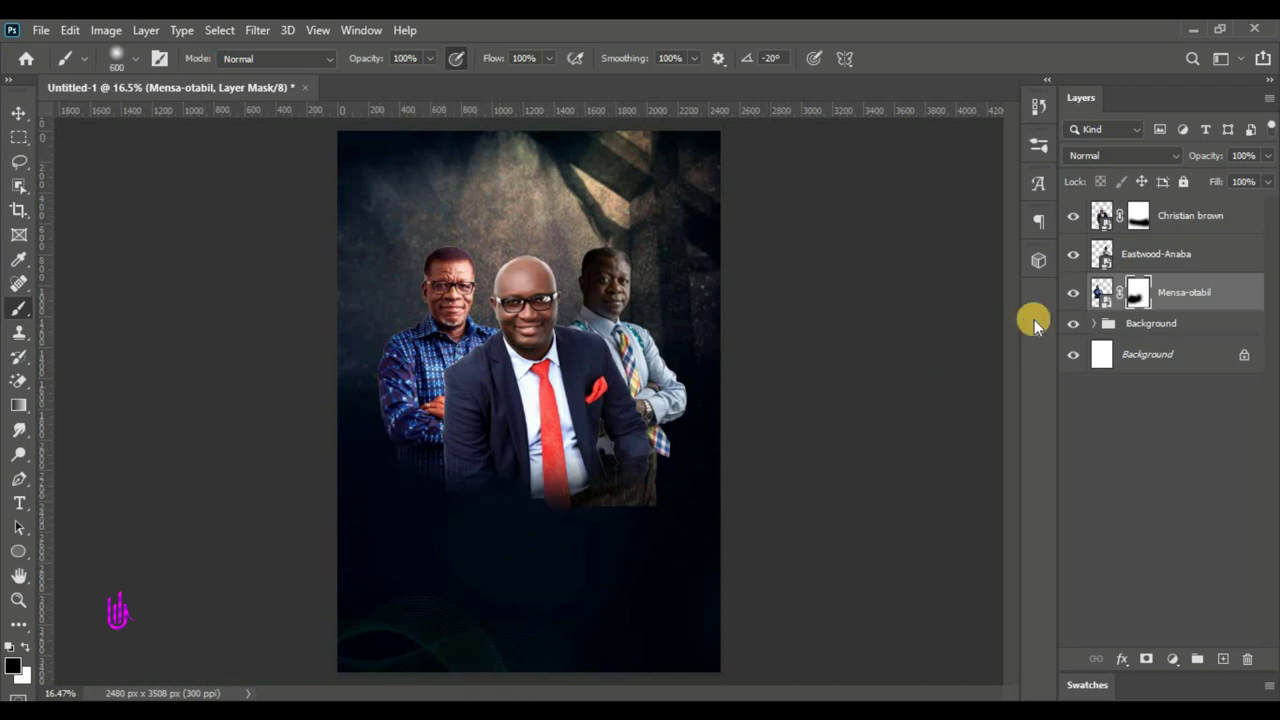
left_click(1130, 258)
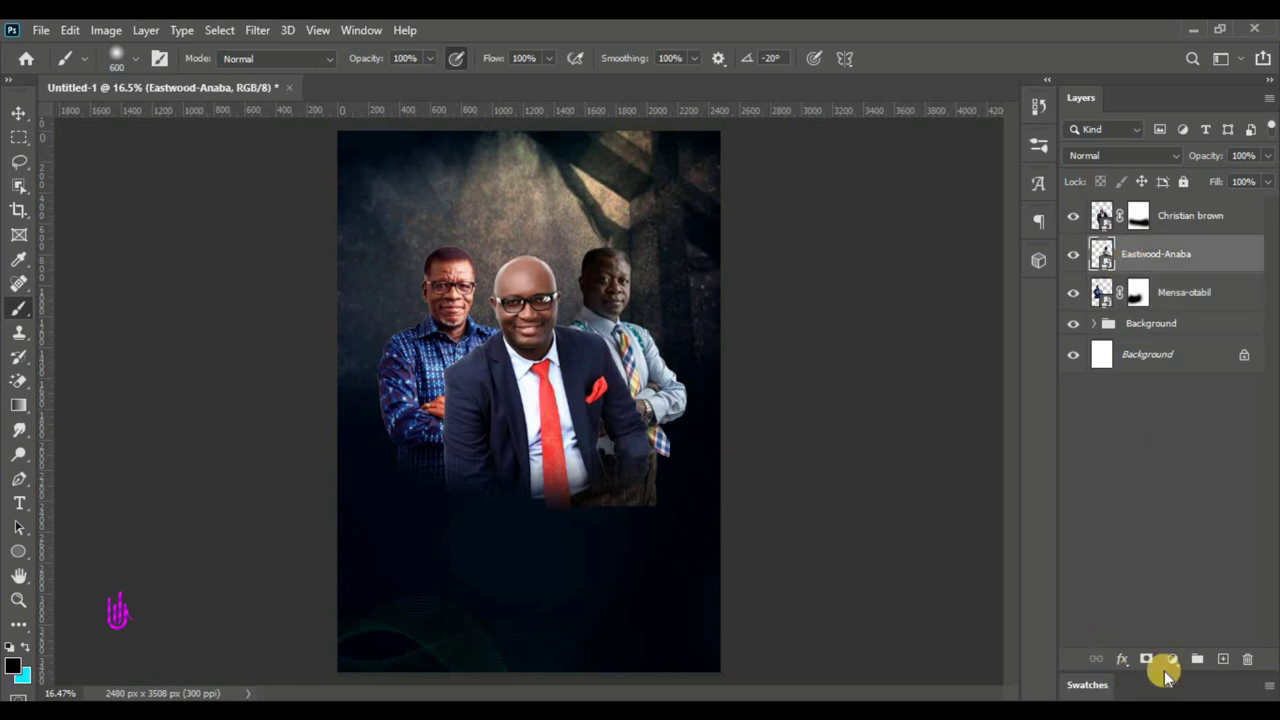
- Add a layer mask to the right portrait and paint its lower body black
left_click(1150, 660)
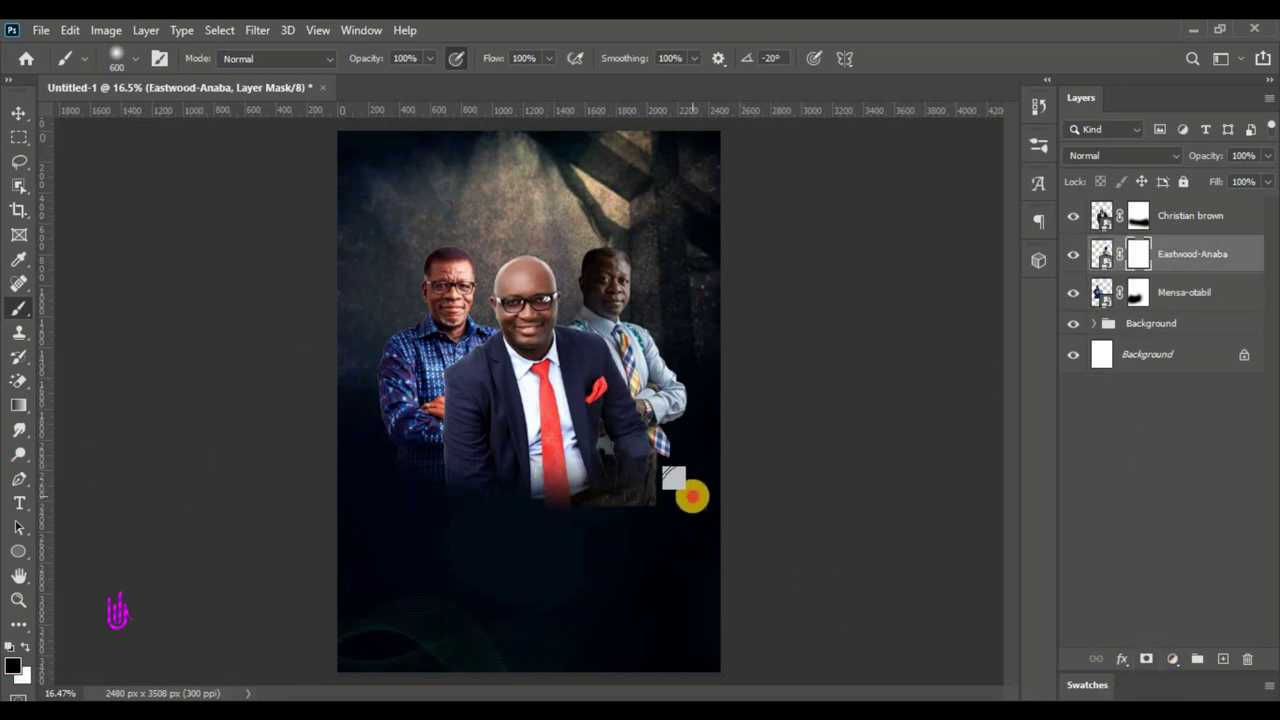
left_click_drag(689, 494, 552, 492)
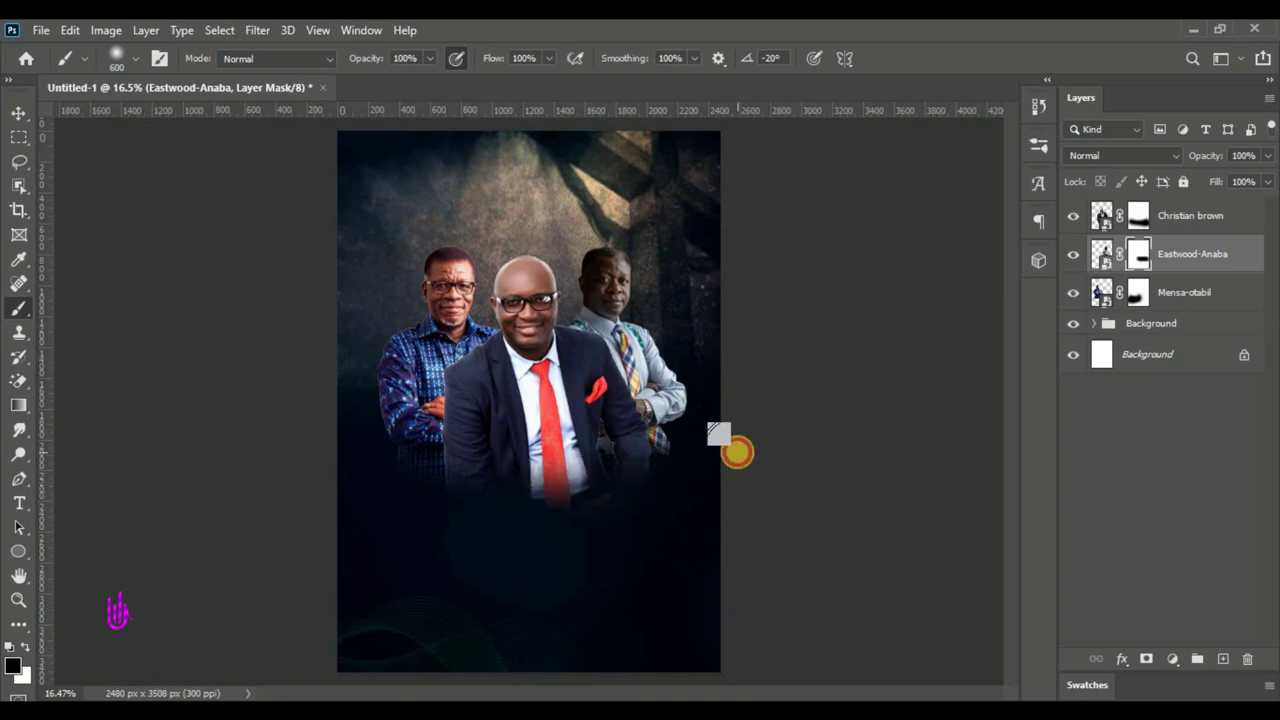
mouse_move(719, 433)
left_mouse_down()
mouse_move(642, 503)
mouse_move(719, 453)
mouse_move(556, 482)
mouse_move(662, 480)
mouse_move(493, 449)
mouse_move(709, 494)
mouse_move(498, 483)
left_mouse_up()
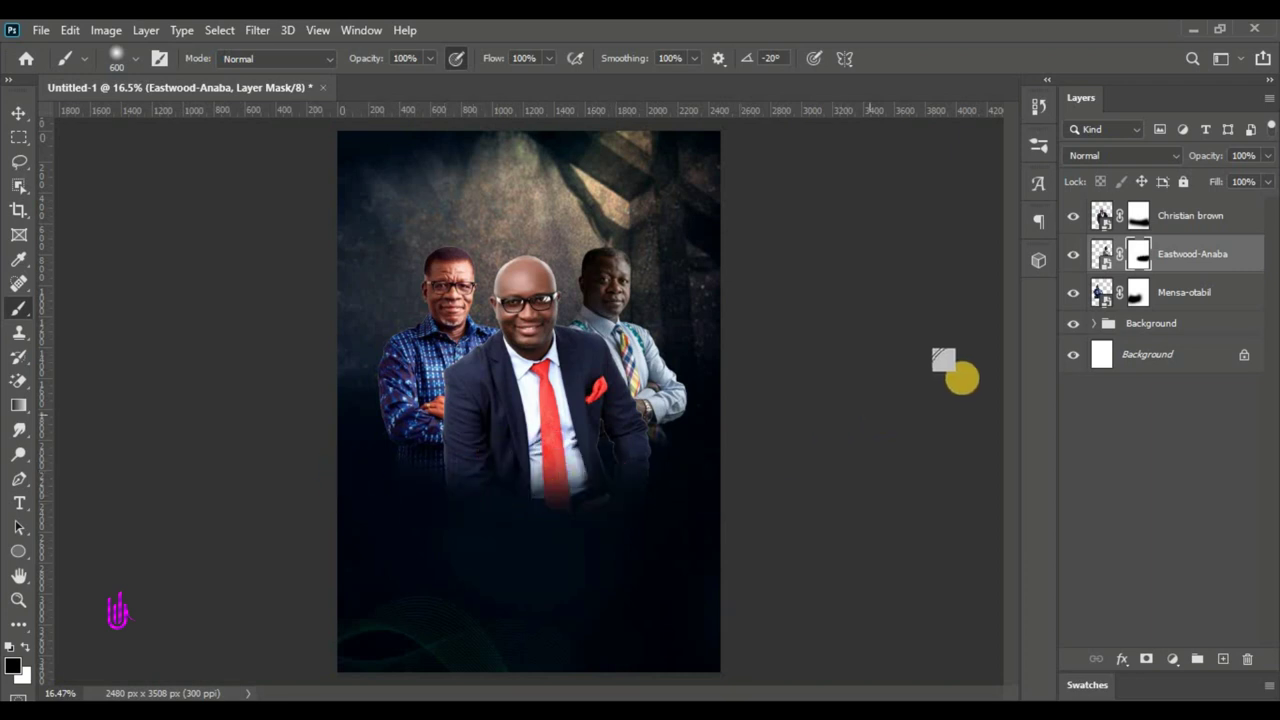
- Paint more black on the left portrait's mask to blend its bottom further
left_click(1136, 291)
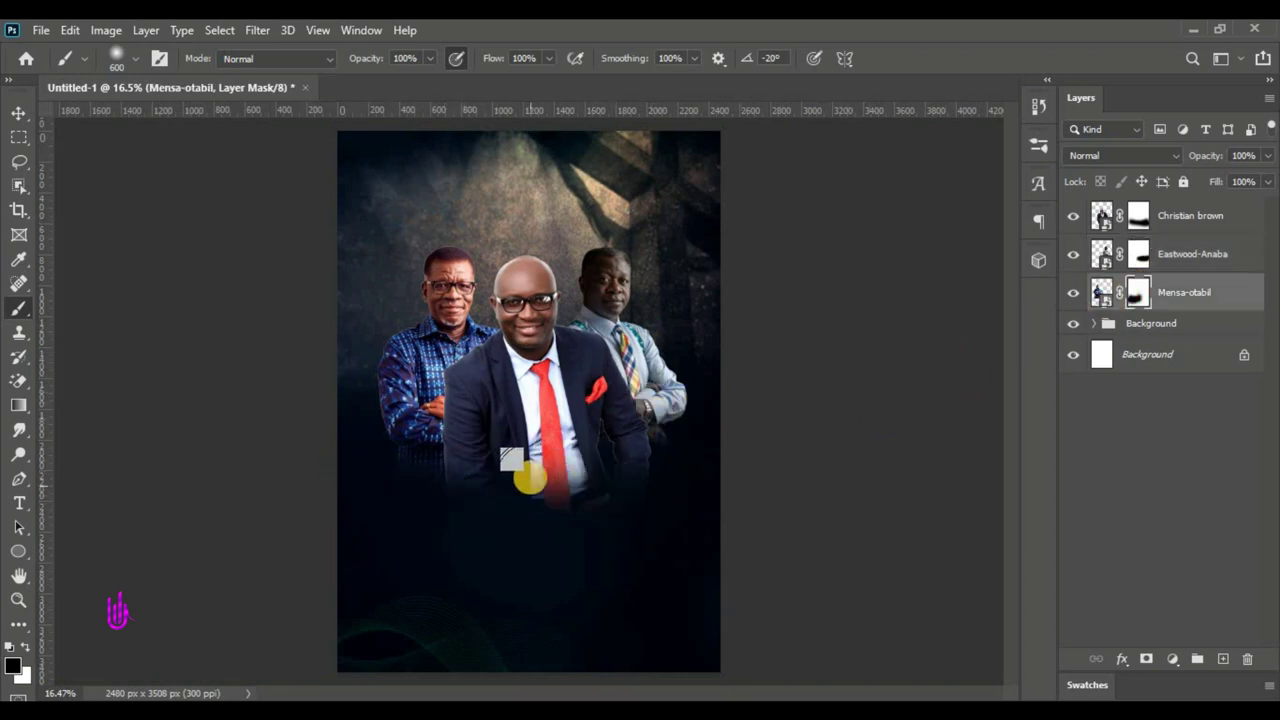
mouse_move(440, 490)
left_mouse_down()
mouse_move(443, 492)
mouse_move(384, 478)
mouse_move(420, 489)
left_mouse_up()
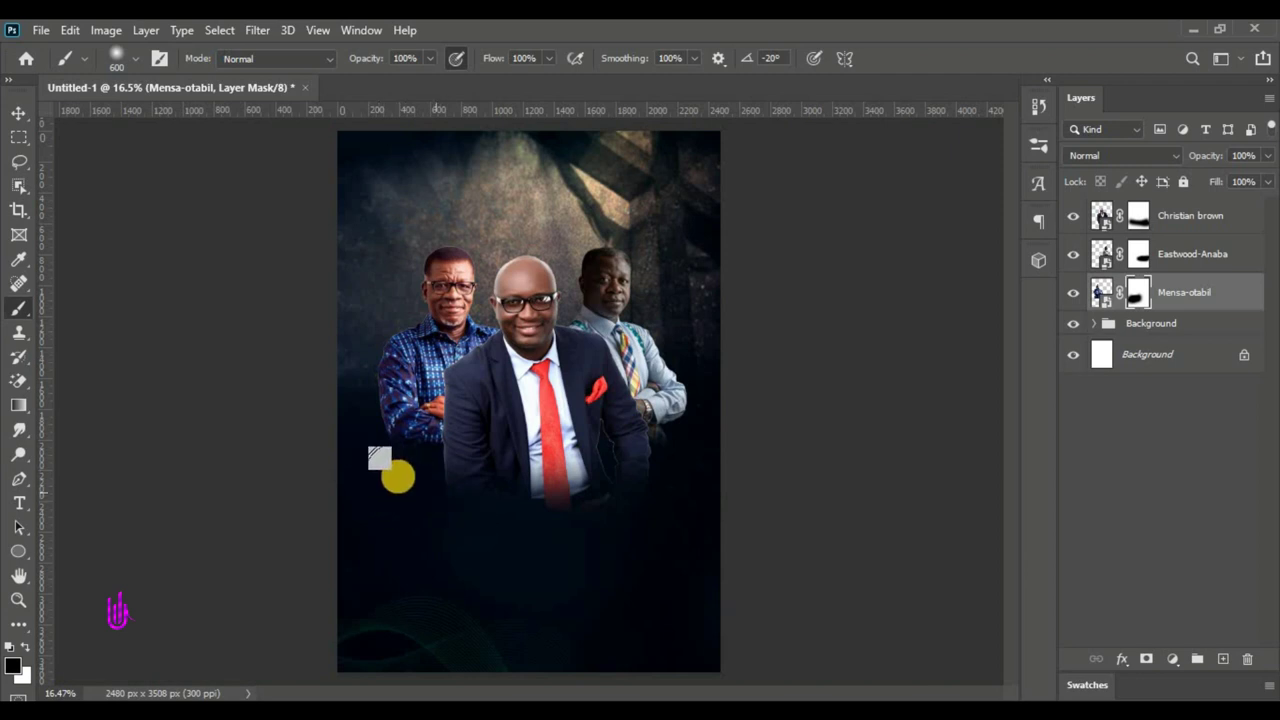
mouse_move(160, 405)
left_mouse_down()
mouse_move(520, 468)
mouse_move(461, 455)
mouse_move(655, 440)
left_mouse_up()
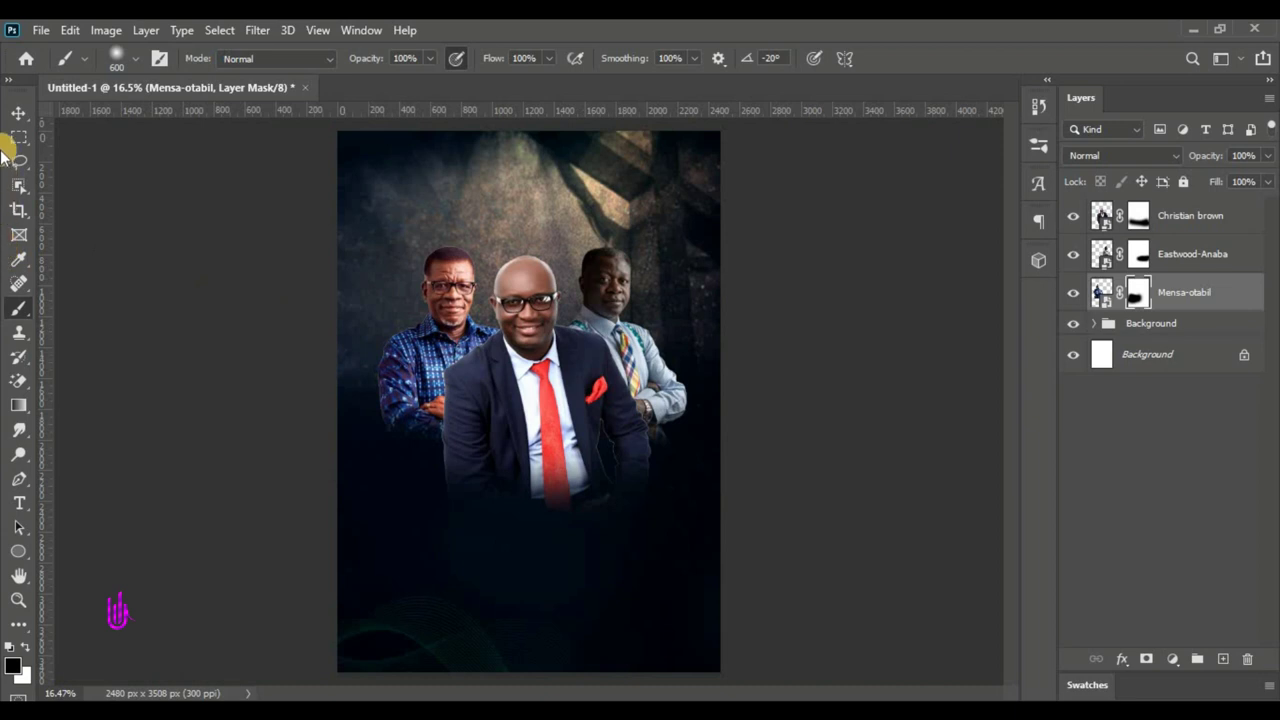
left_click(12, 117)
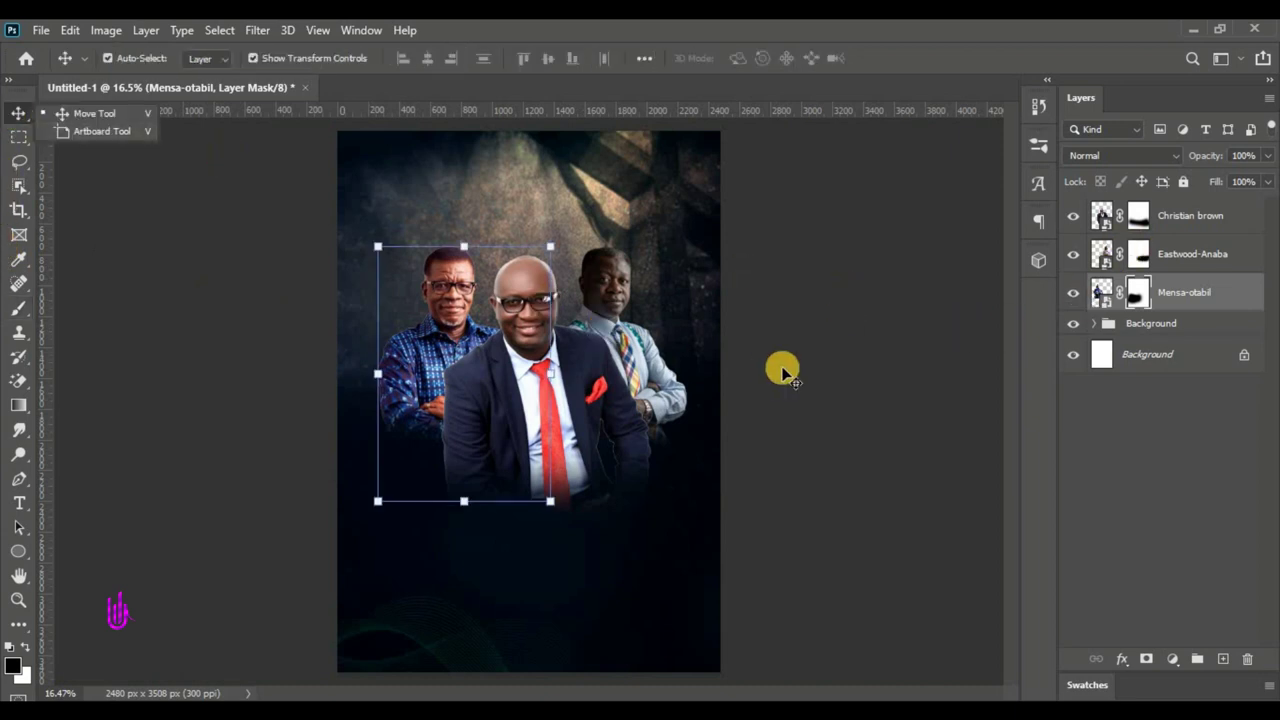
left_click(1183, 255)
left_click(1203, 290)
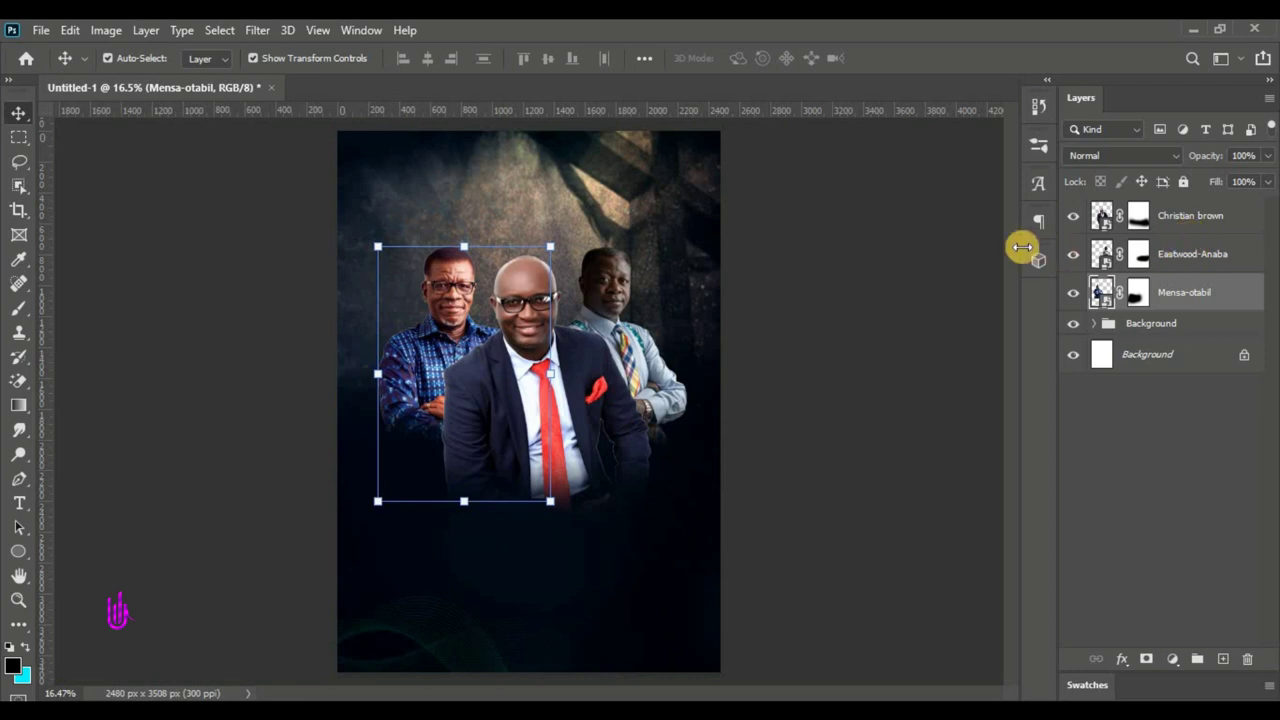
left_click(1192, 214)
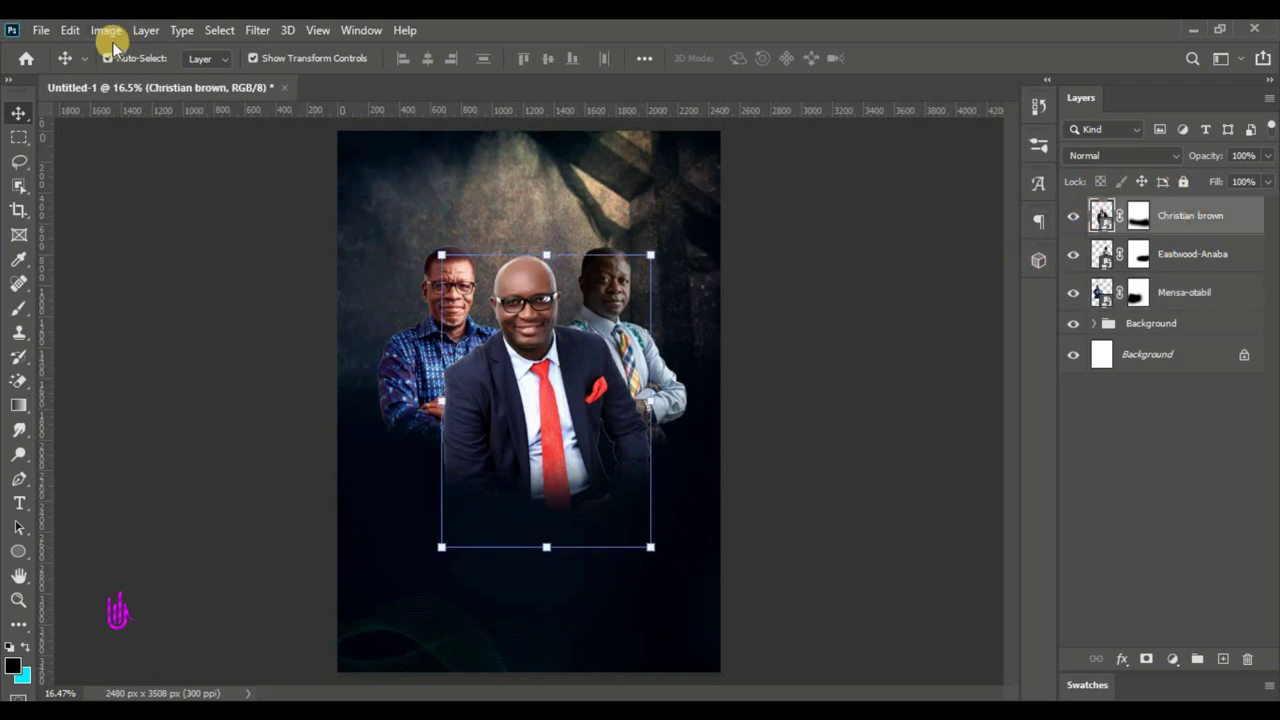
- Place lens-flare-0000611 as an embedded image and move it slightly upward
left_click(41, 30)
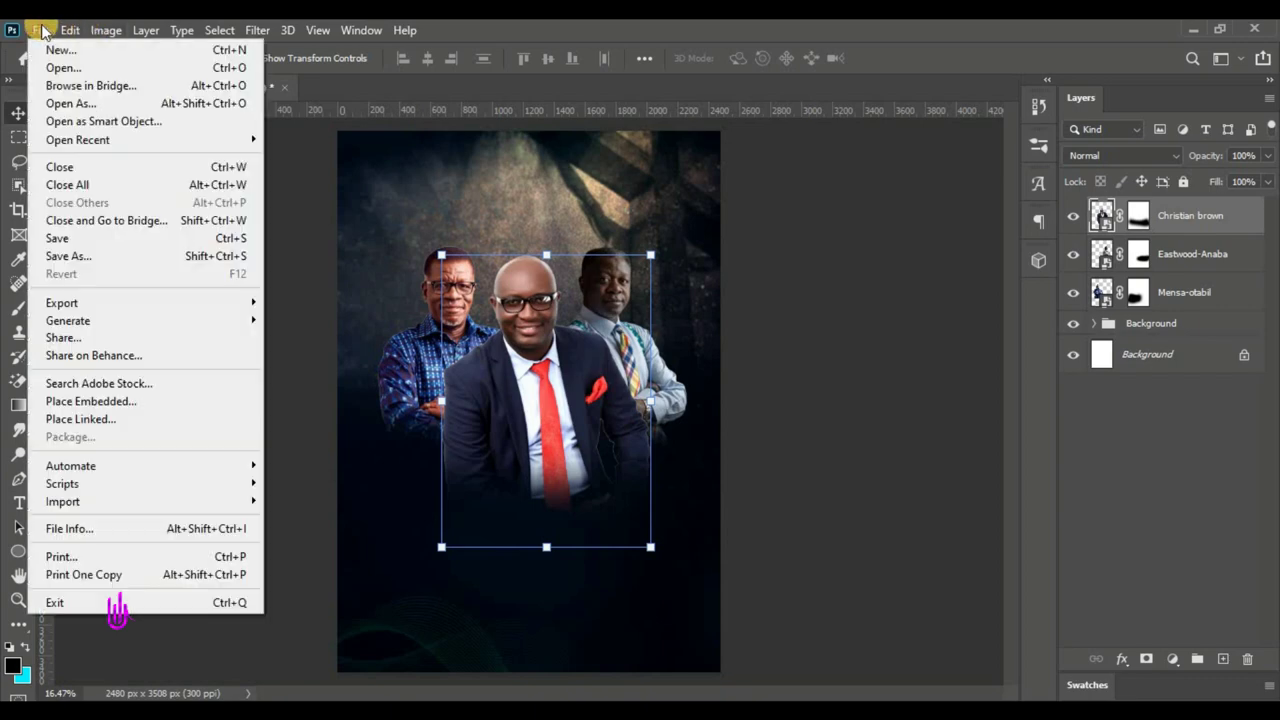
left_click(103, 401)
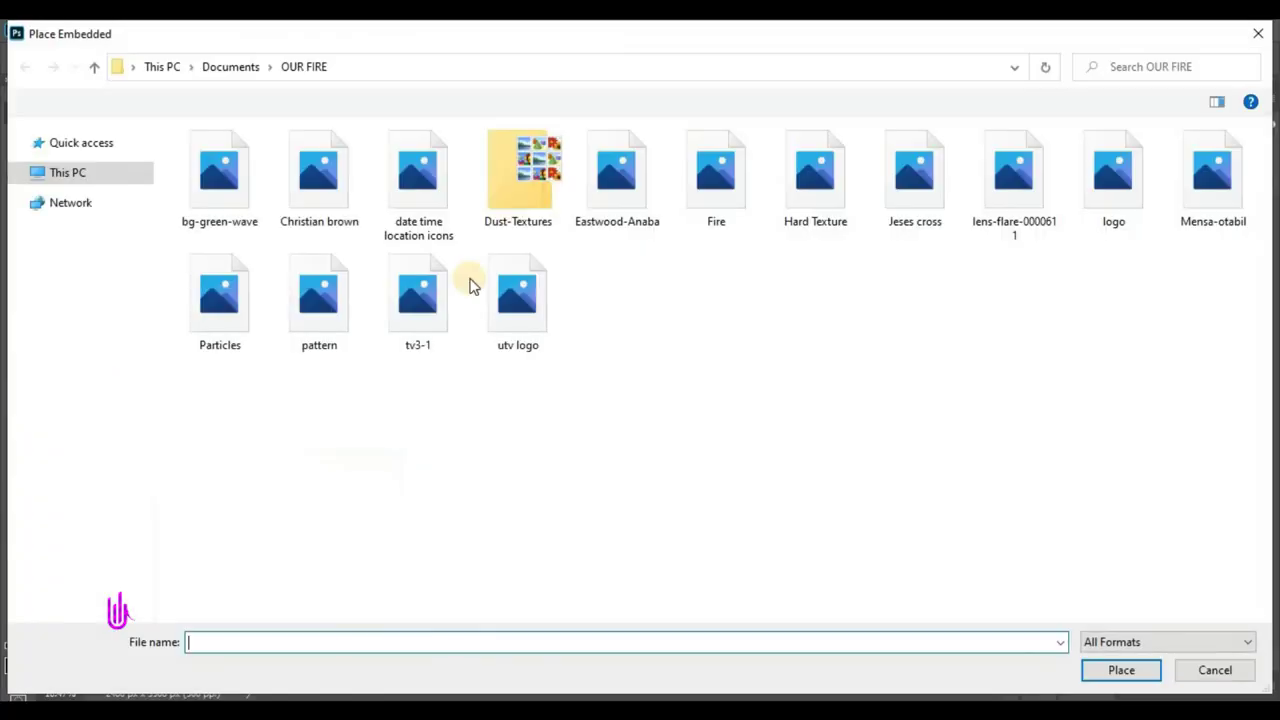
left_click(1013, 180)
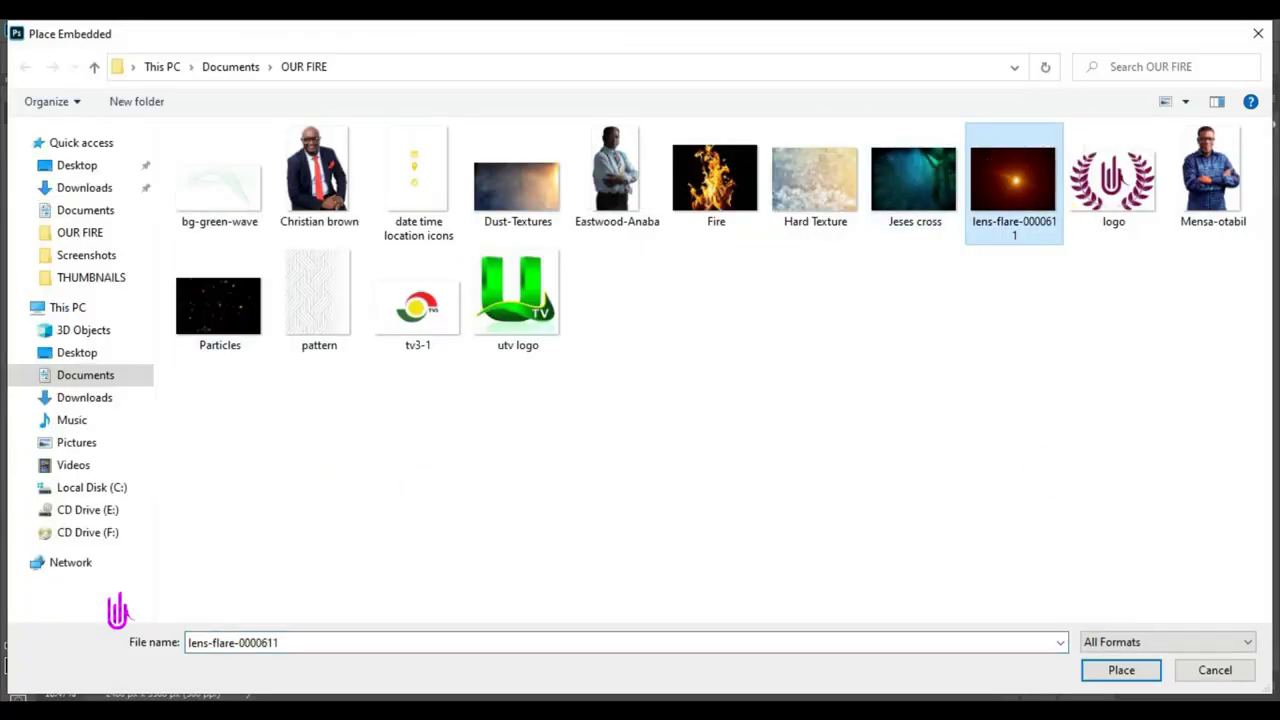
left_click(1133, 677)
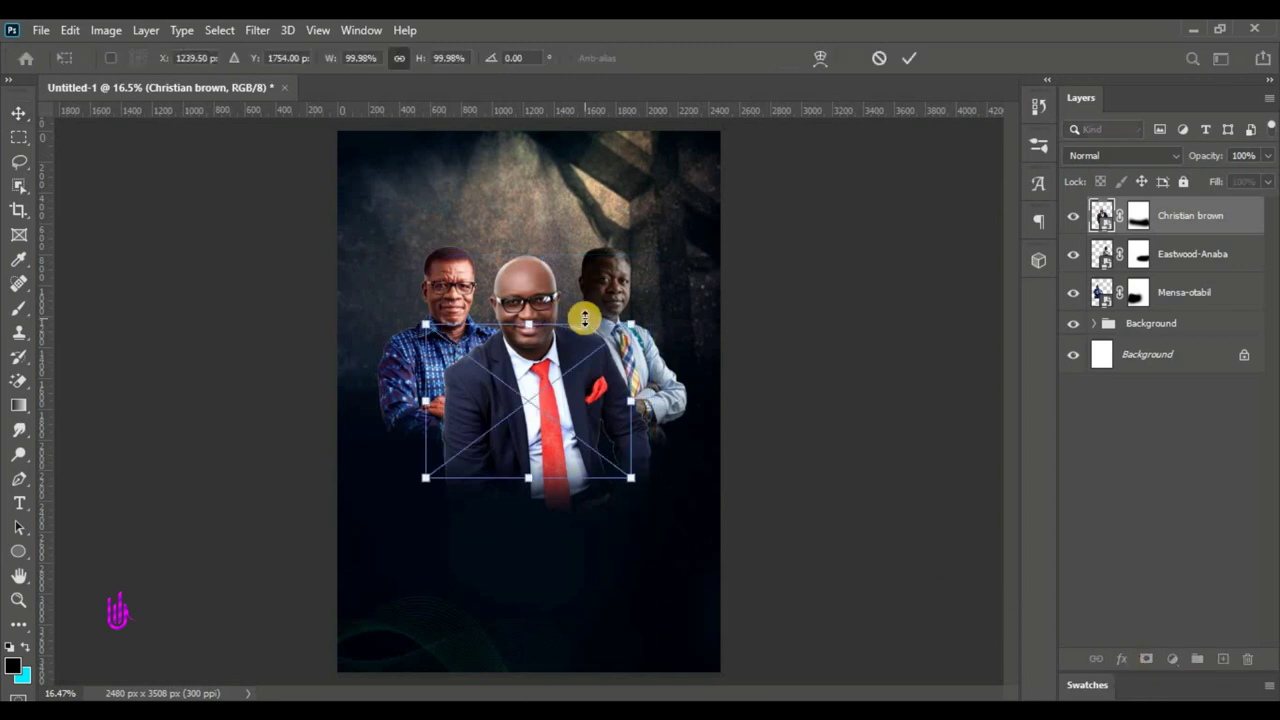
left_click(916, 60)
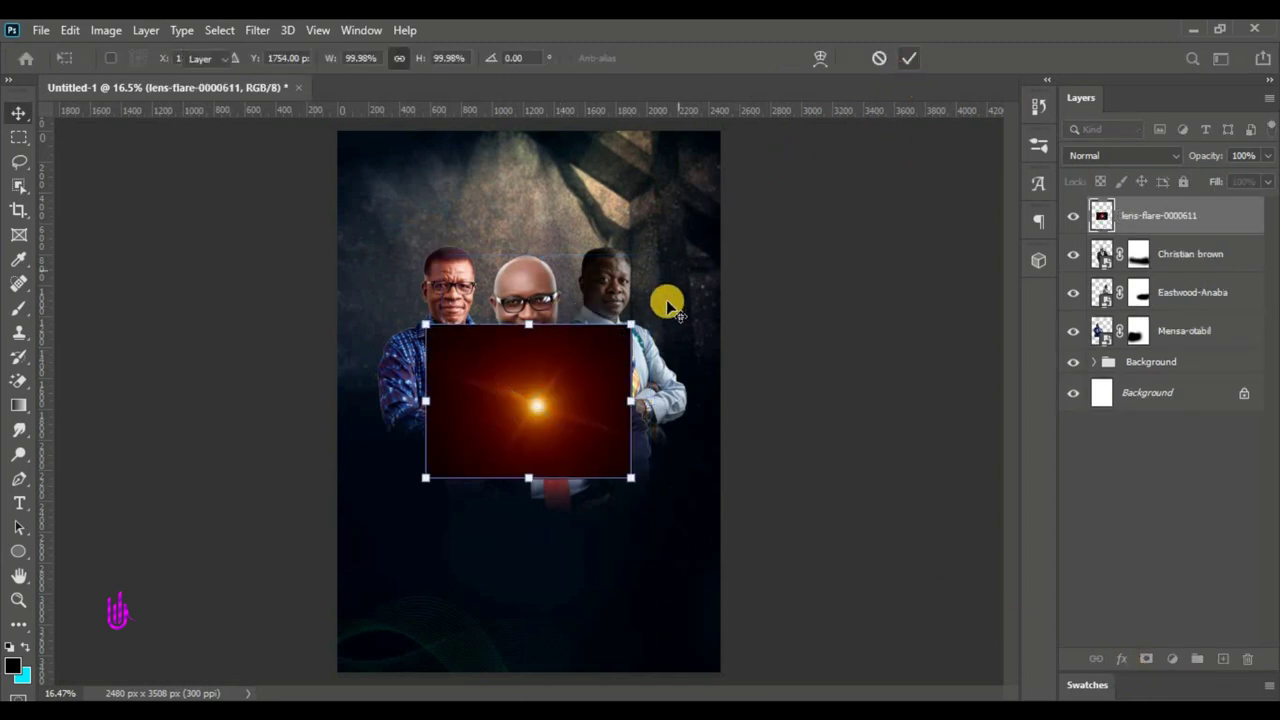
left_click_drag(537, 437, 518, 378)
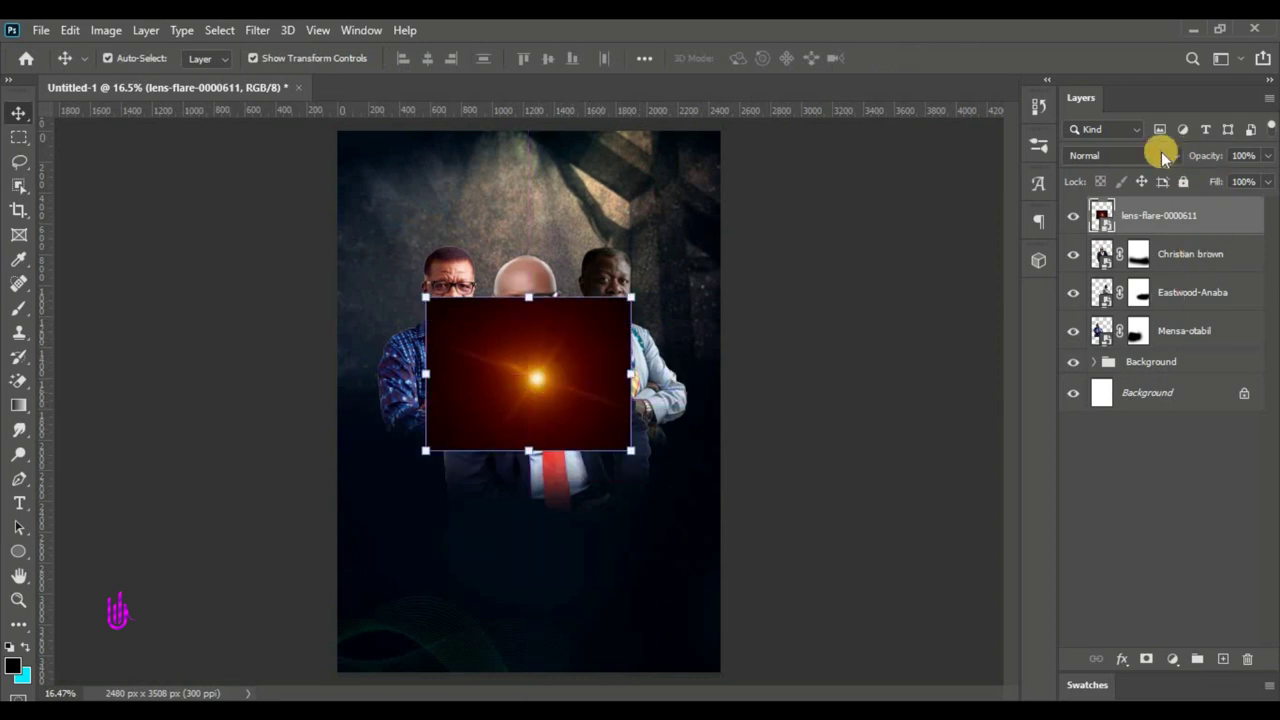
left_click(1080, 157)
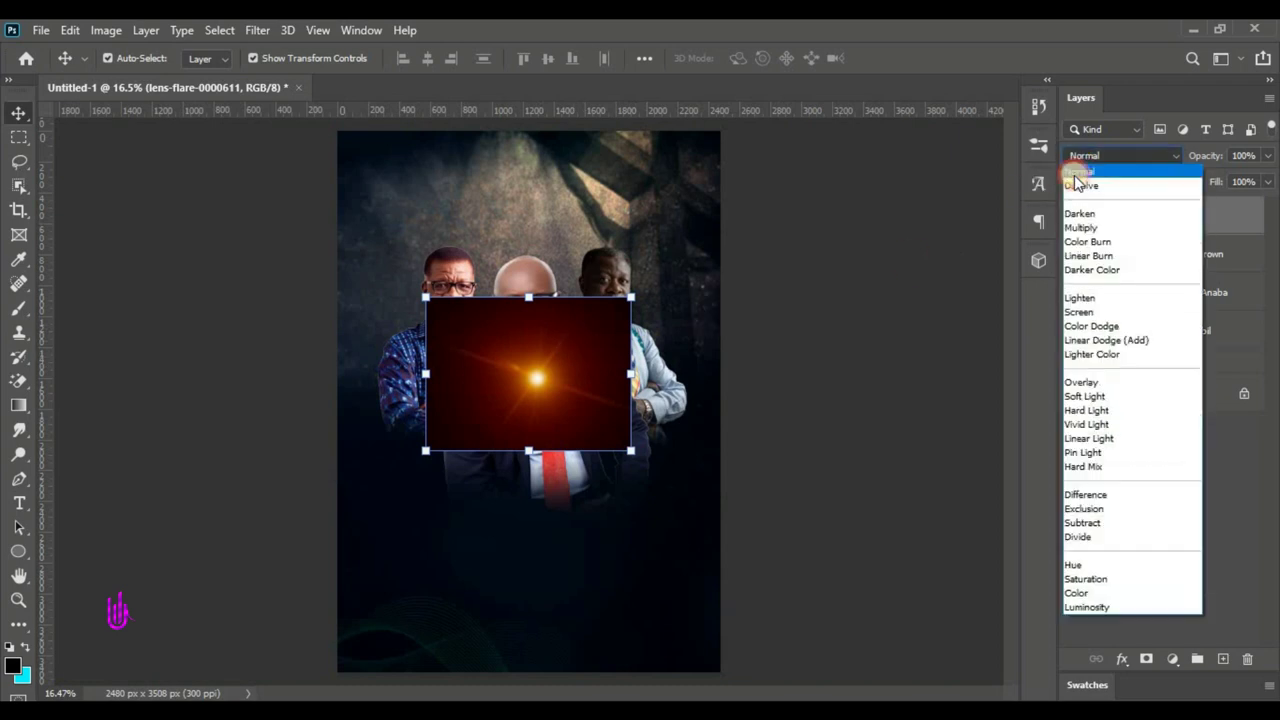
- Set the lens flare to Screen, move it to the collar, and mask its lower part
left_click(1079, 312)
left_click_drag(542, 384, 528, 592)
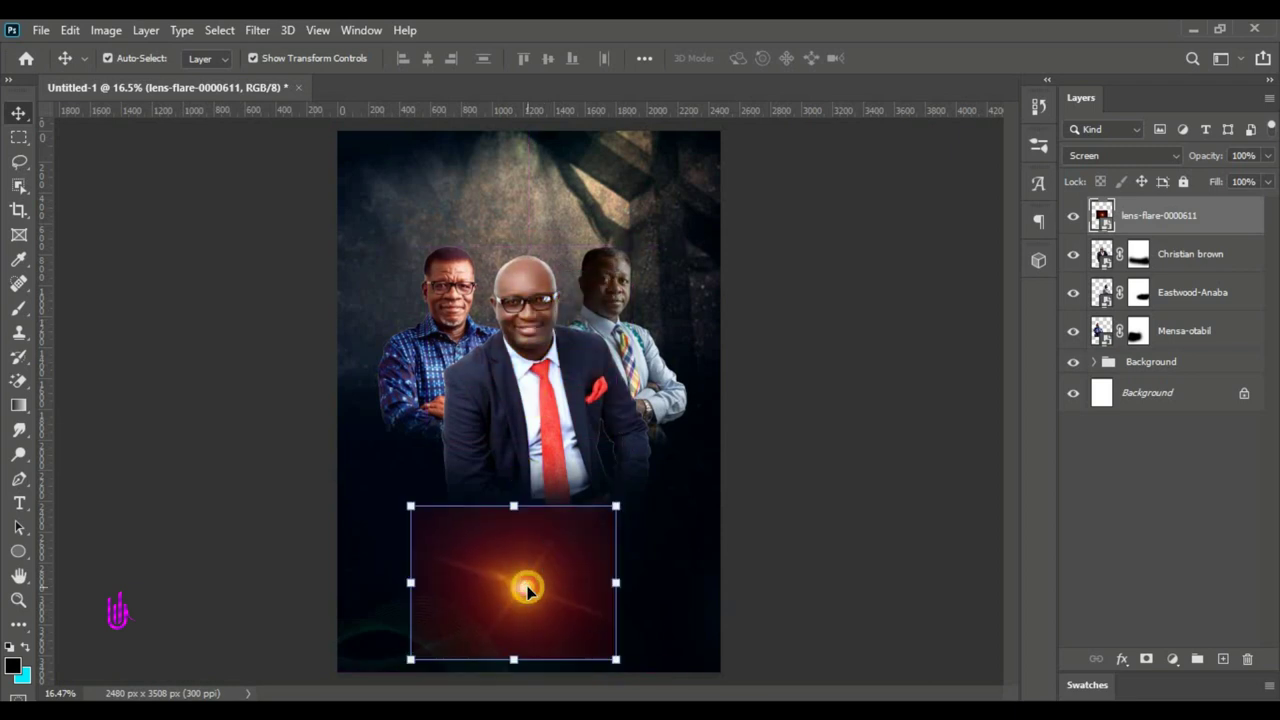
left_click(1144, 662)
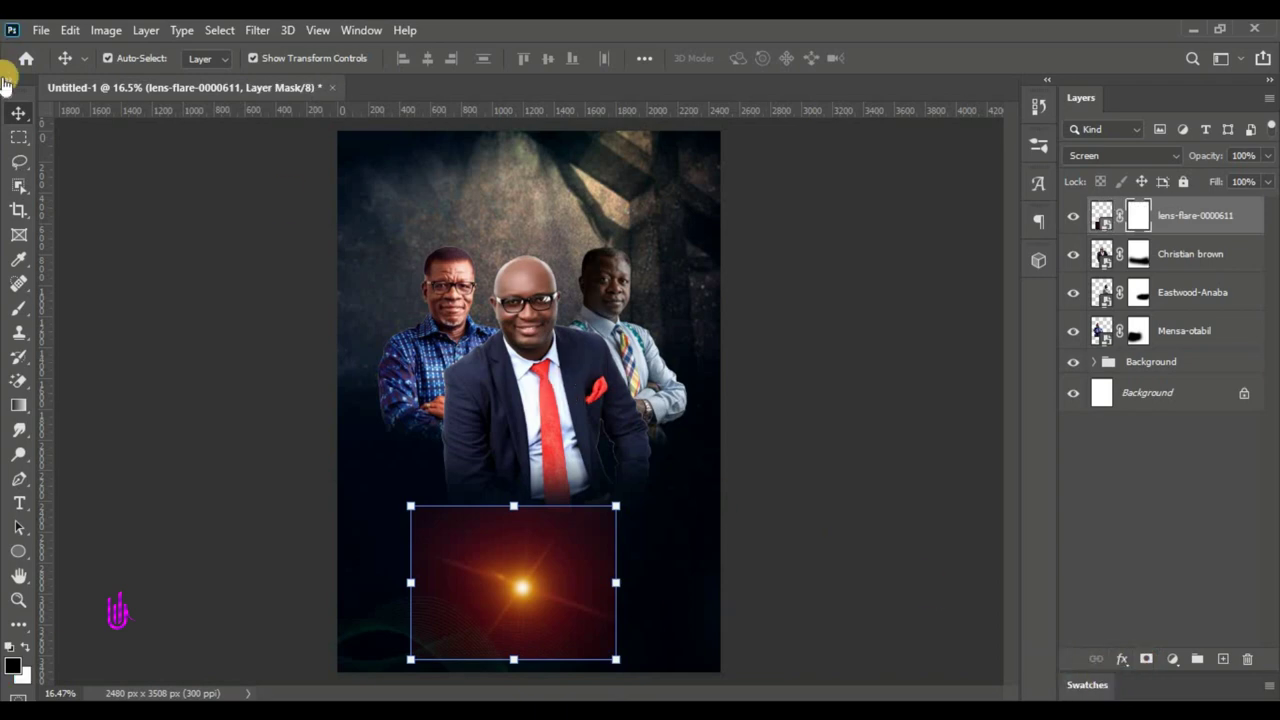
left_click(19, 308)
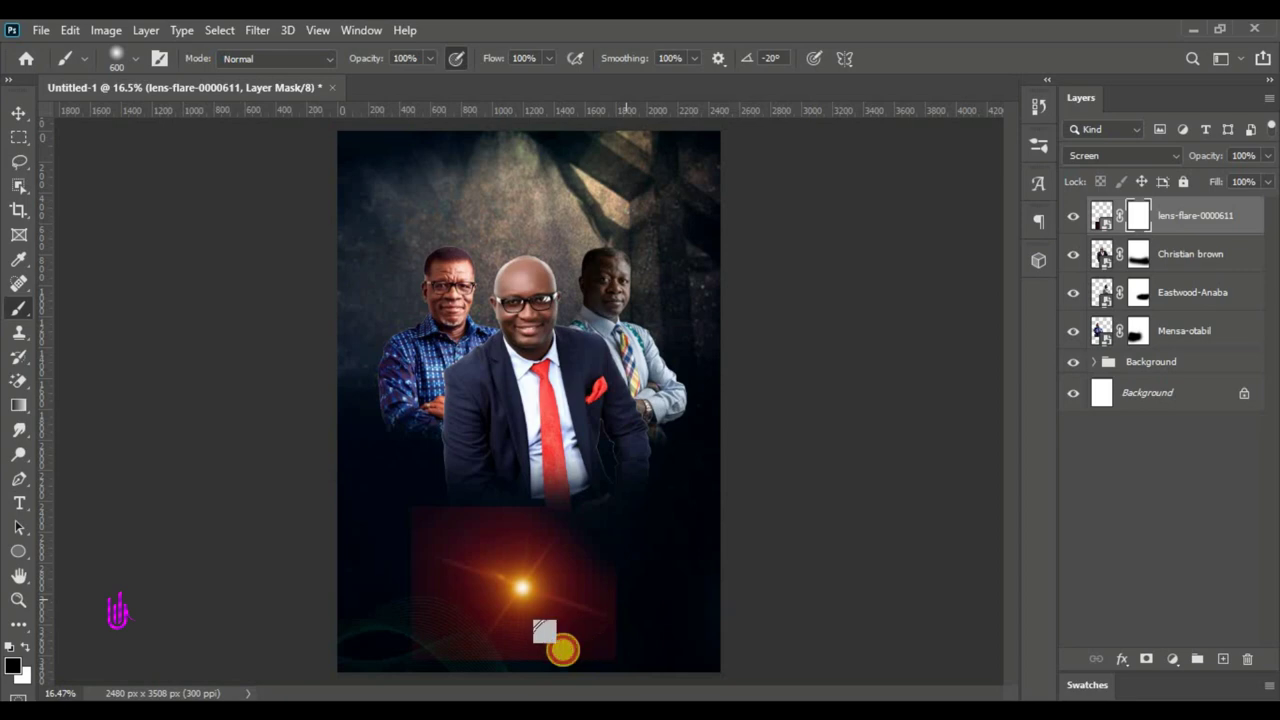
left_click_drag(543, 631, 552, 564)
- Fade the flare's hard edges with a 1000 px brush, then move it onto the tie
key("bracketright")
key("bracketright")
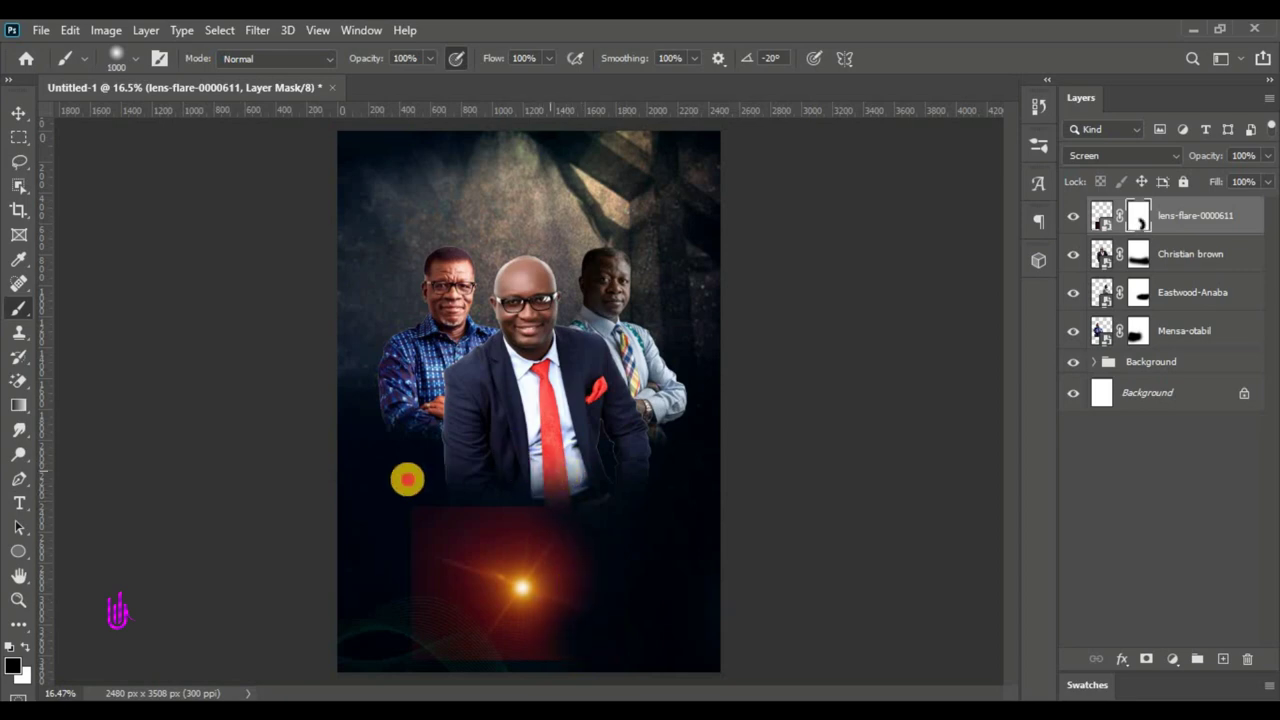
mouse_move(400, 500)
left_mouse_down()
mouse_move(380, 557)
mouse_move(390, 656)
mouse_move(420, 676)
mouse_move(503, 686)
mouse_move(663, 663)
left_mouse_up()
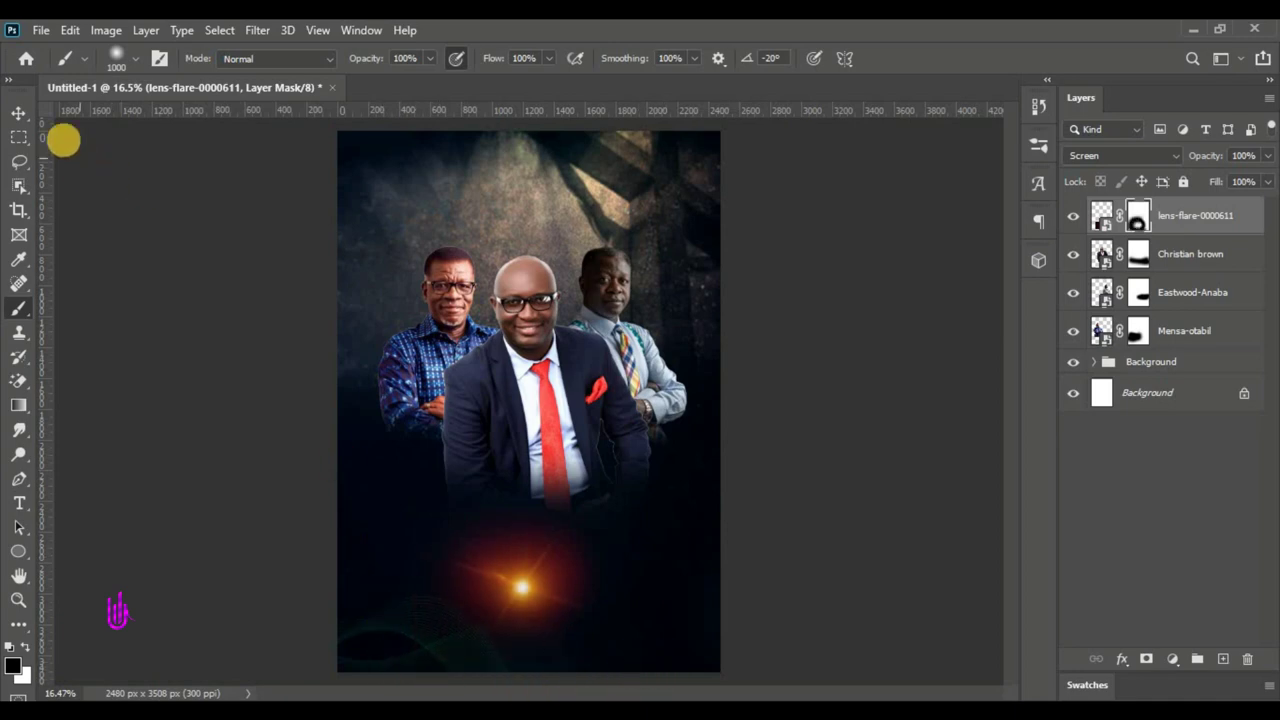
left_click(14, 118)
left_click_drag(523, 583, 549, 373)
left_click_drag(574, 326, 582, 325)
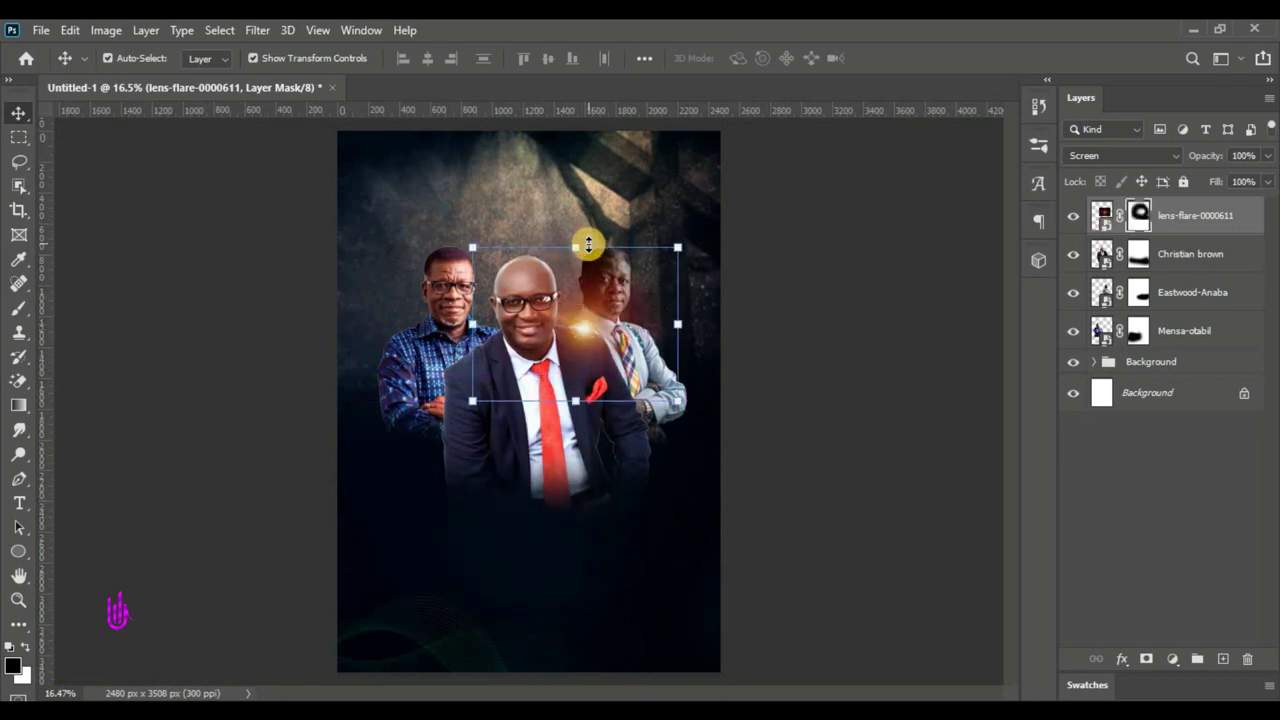
- Scale the lens flare to 83.61%, nudge it into place, and duplicate its layer
left_click_drag(575, 247, 578, 329)
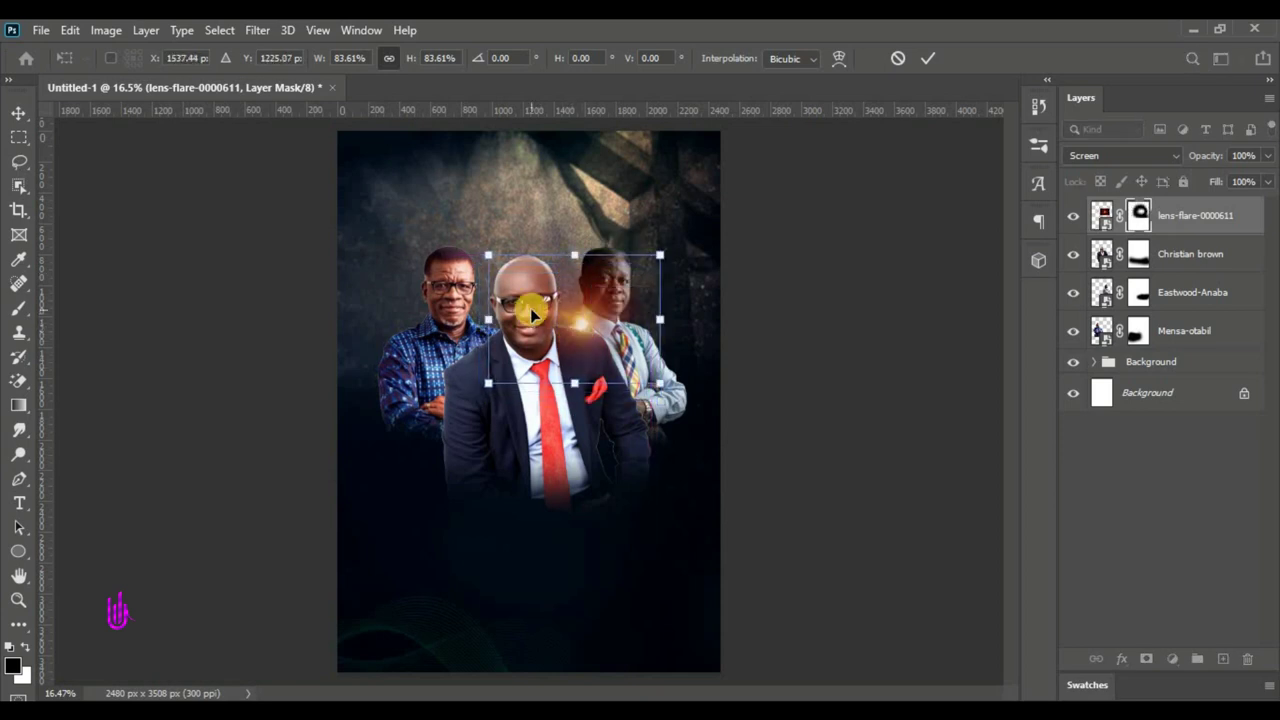
key("Down")
key("Down")
key("Down")
key("Left")
key("Left")
key("Left")
key("Left")
key("Left")
key("Left")
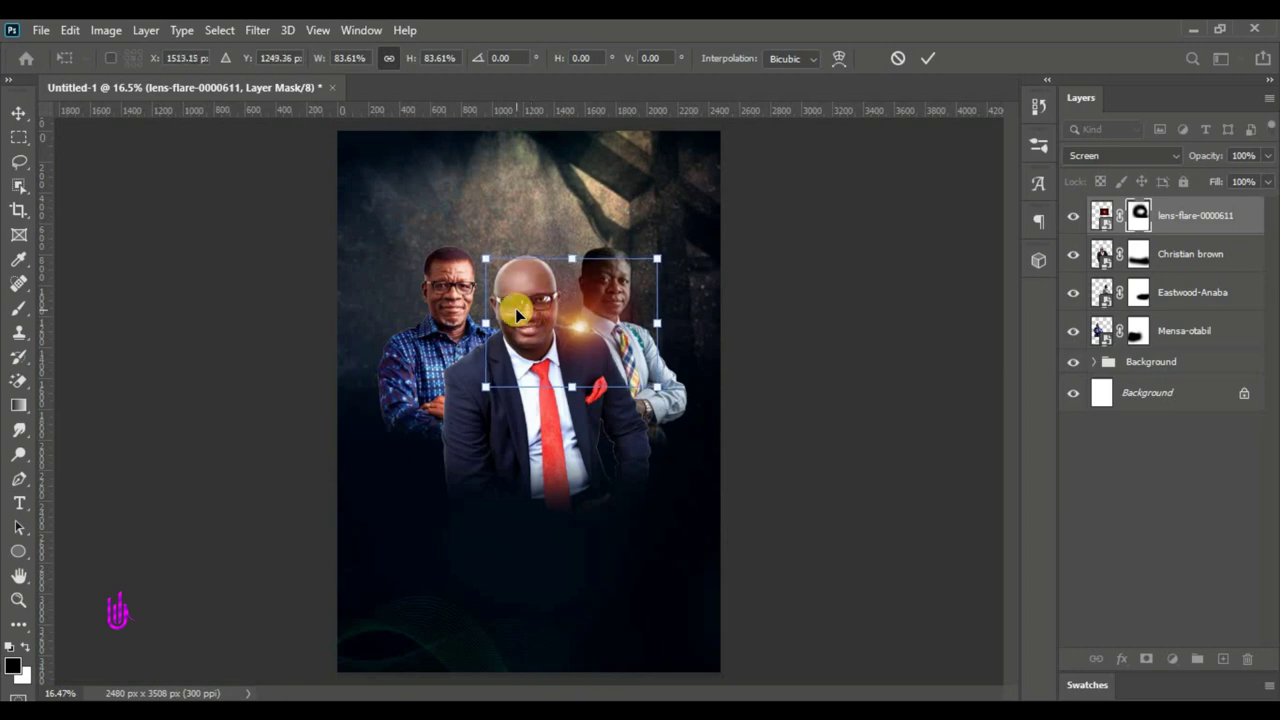
key("Down")
key("Down")
key("Down")
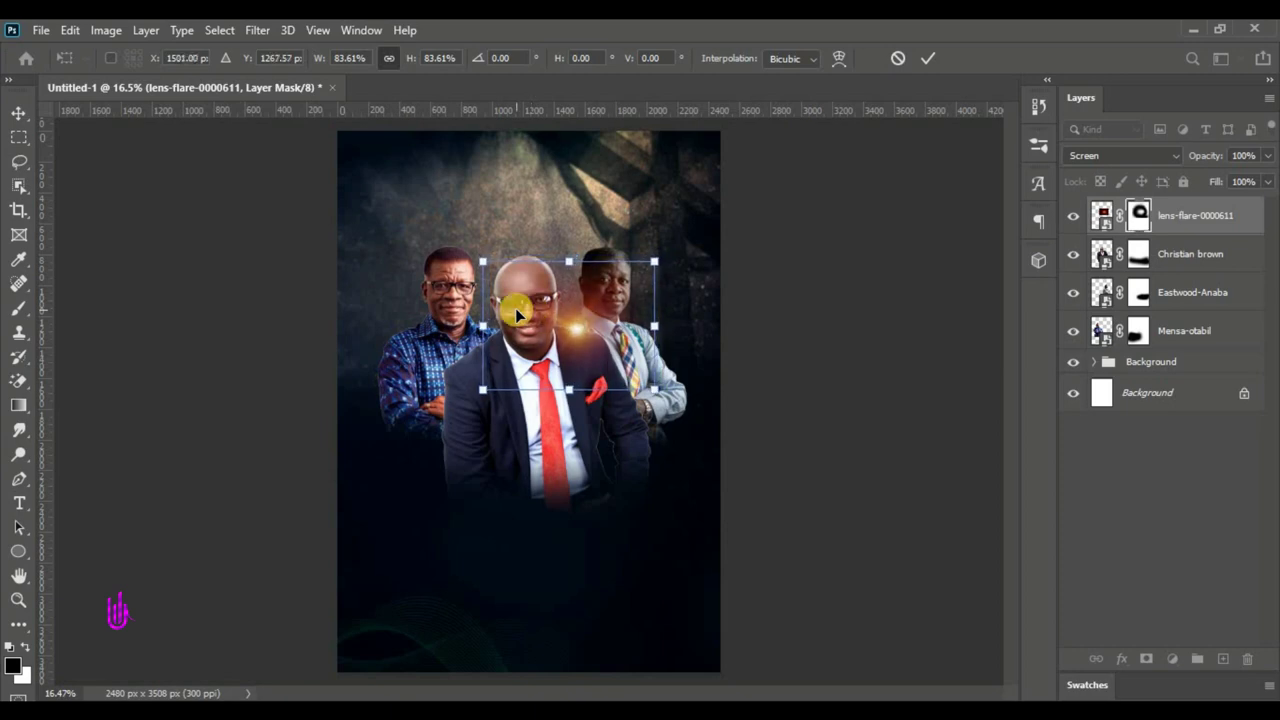
key("Up")
key("Return")
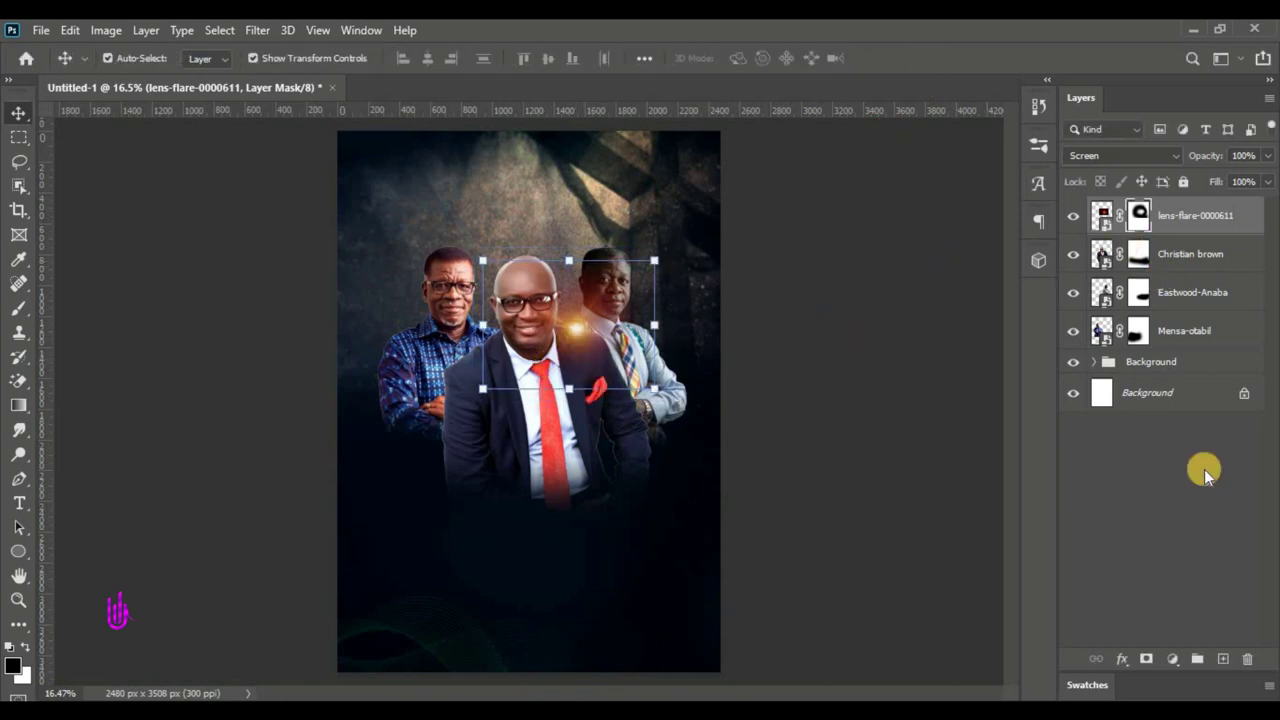
left_click_drag(1214, 214, 1222, 657)
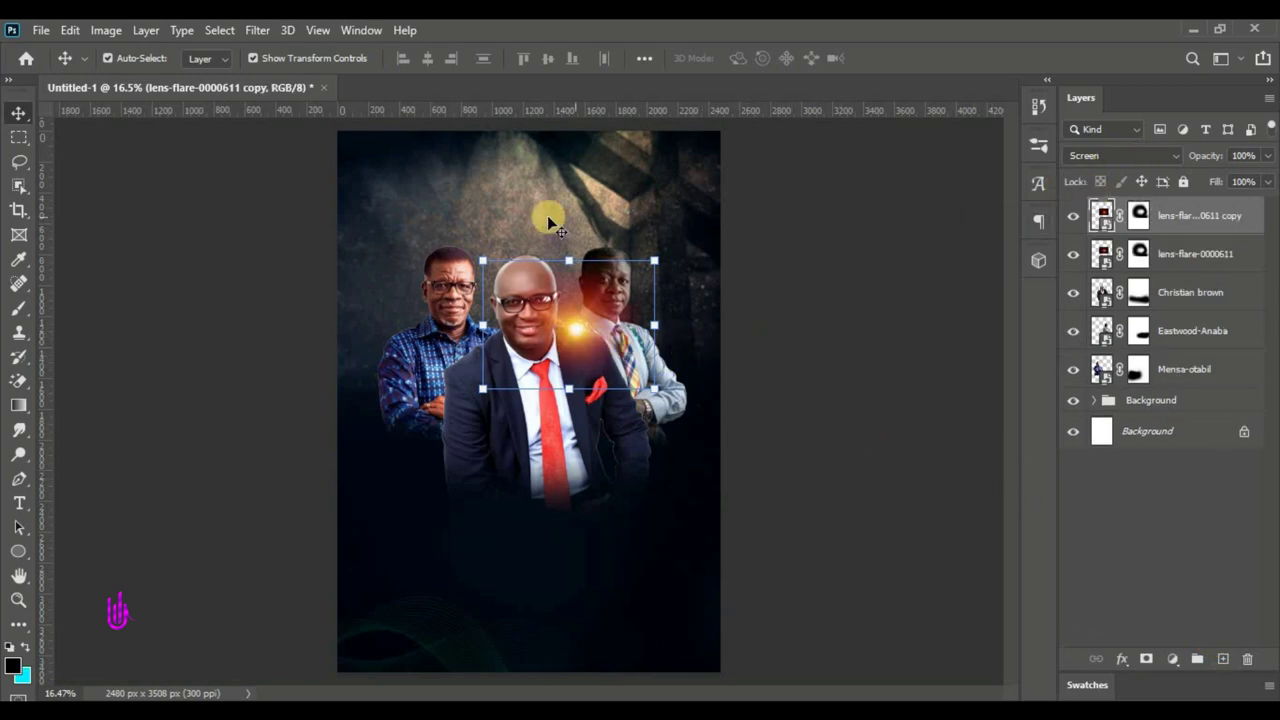
- Duplicate both flare layers and move the copies to the left of the centre man's head
left_click(1199, 259, "shift")
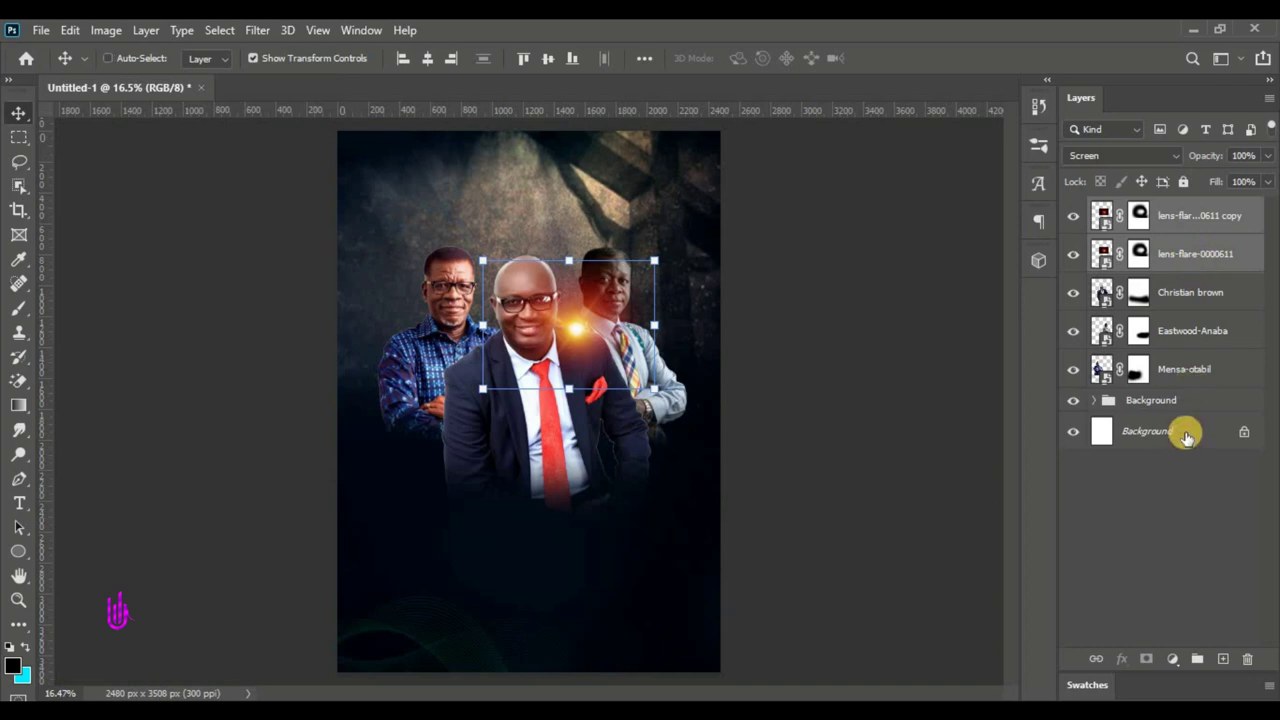
key("ctrl+j")
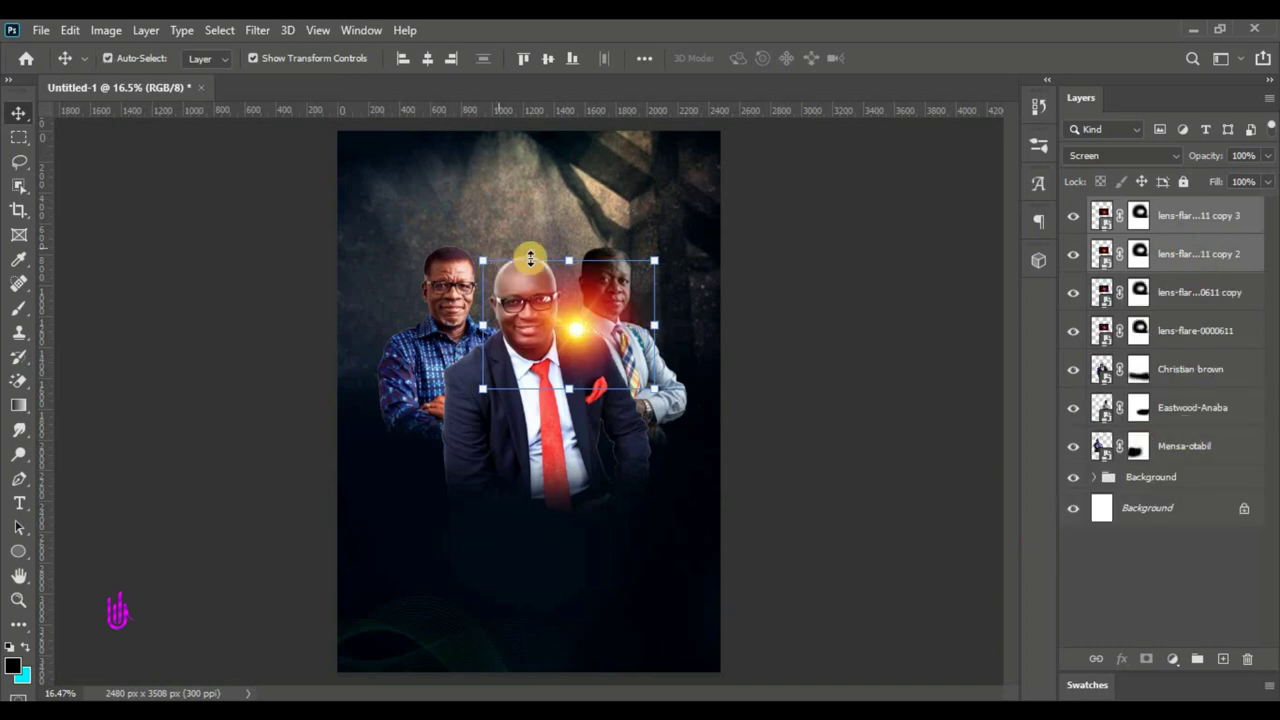
left_click(573, 259)
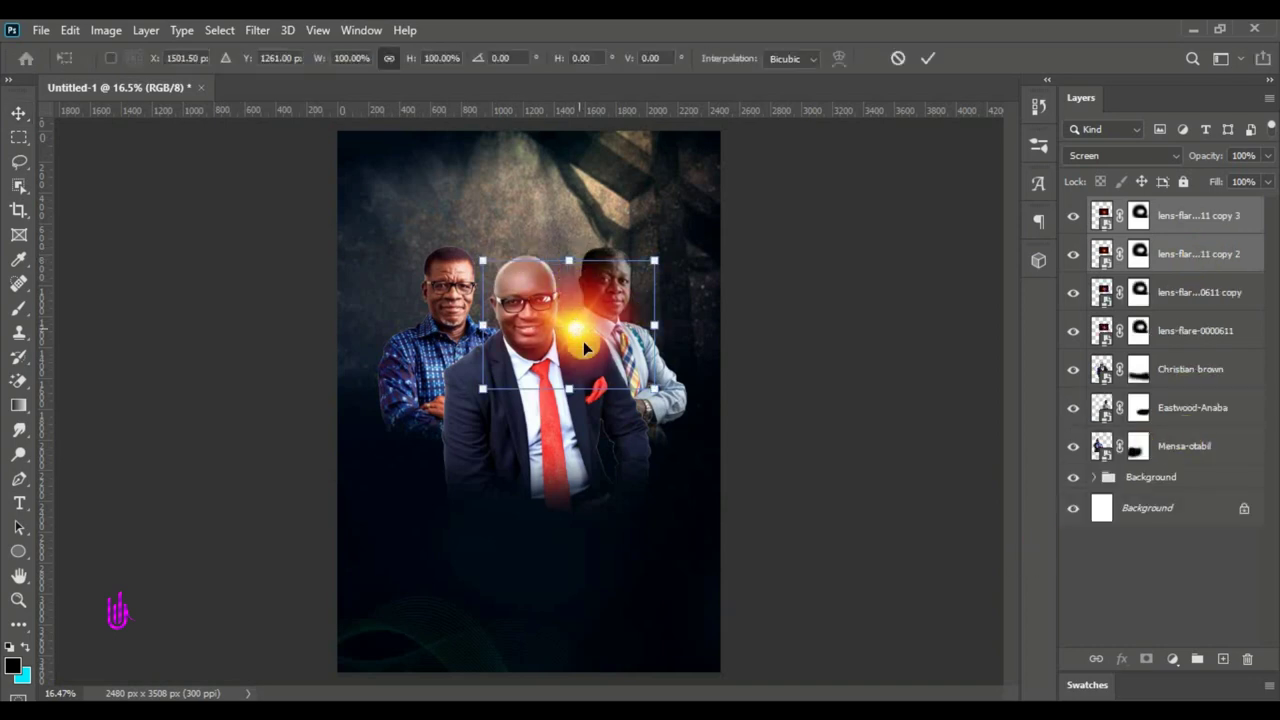
left_click_drag(575, 328, 493, 350)
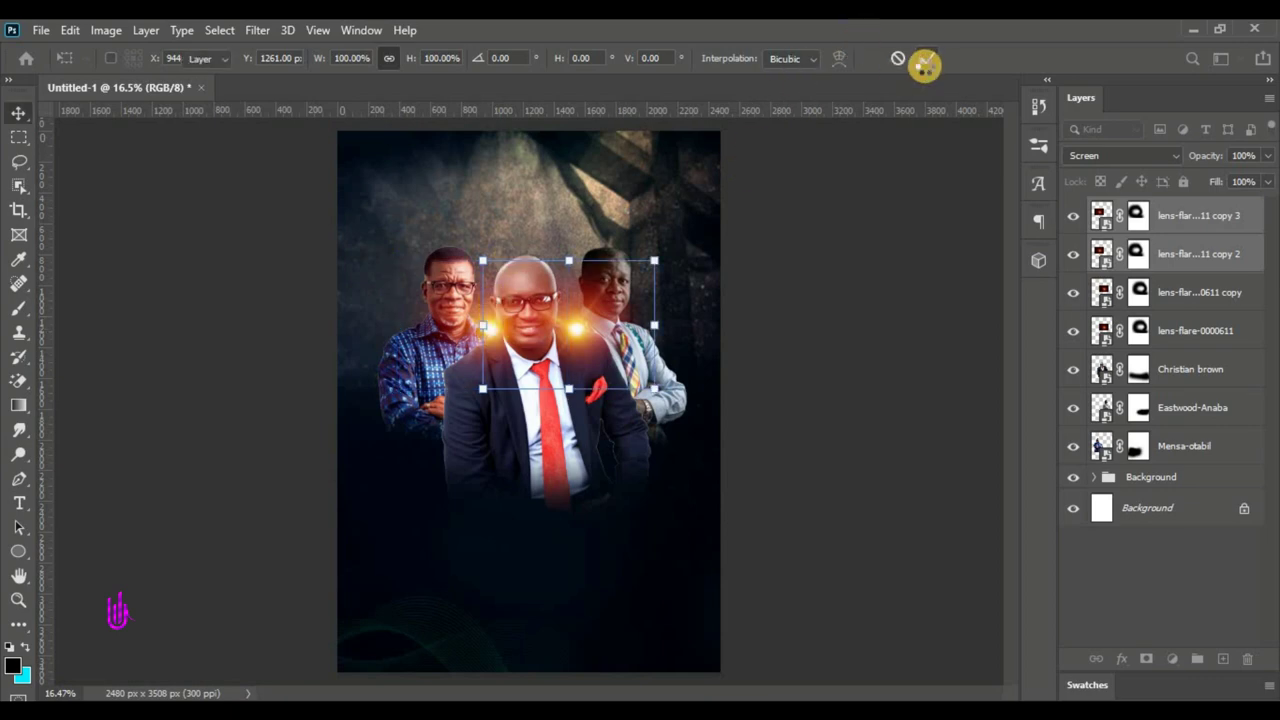
key("Return")
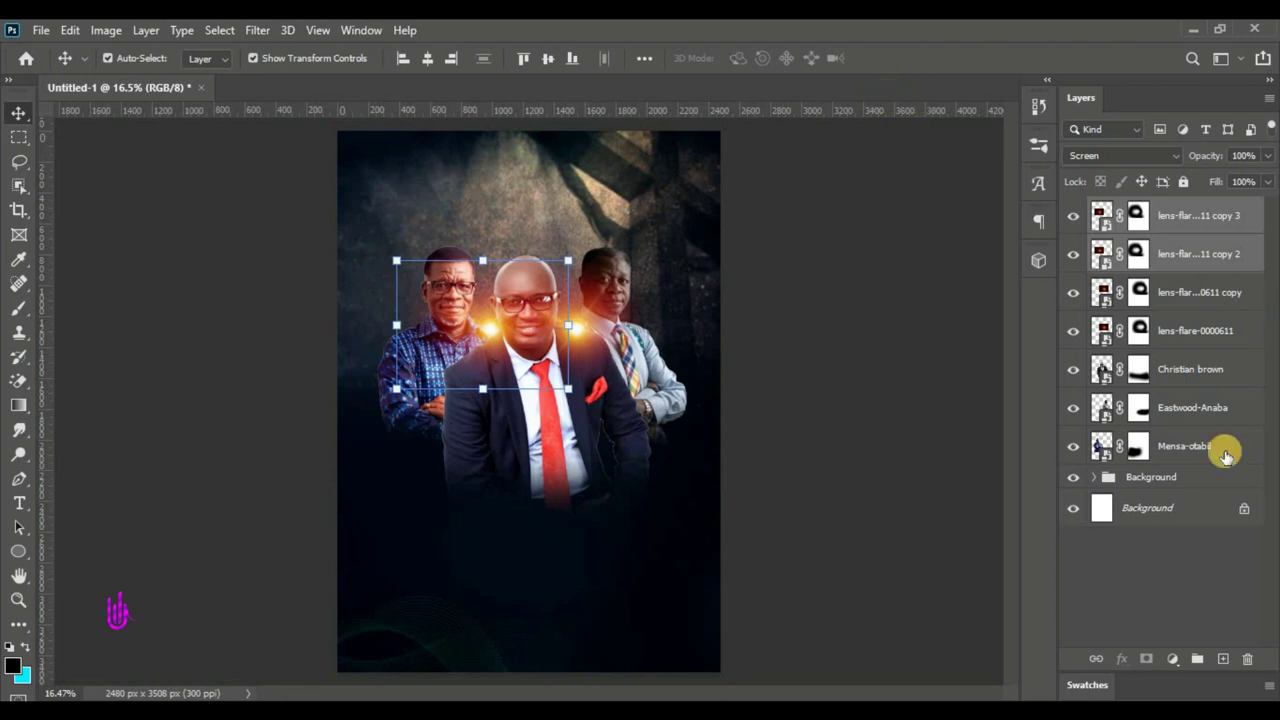
left_click(1172, 479)
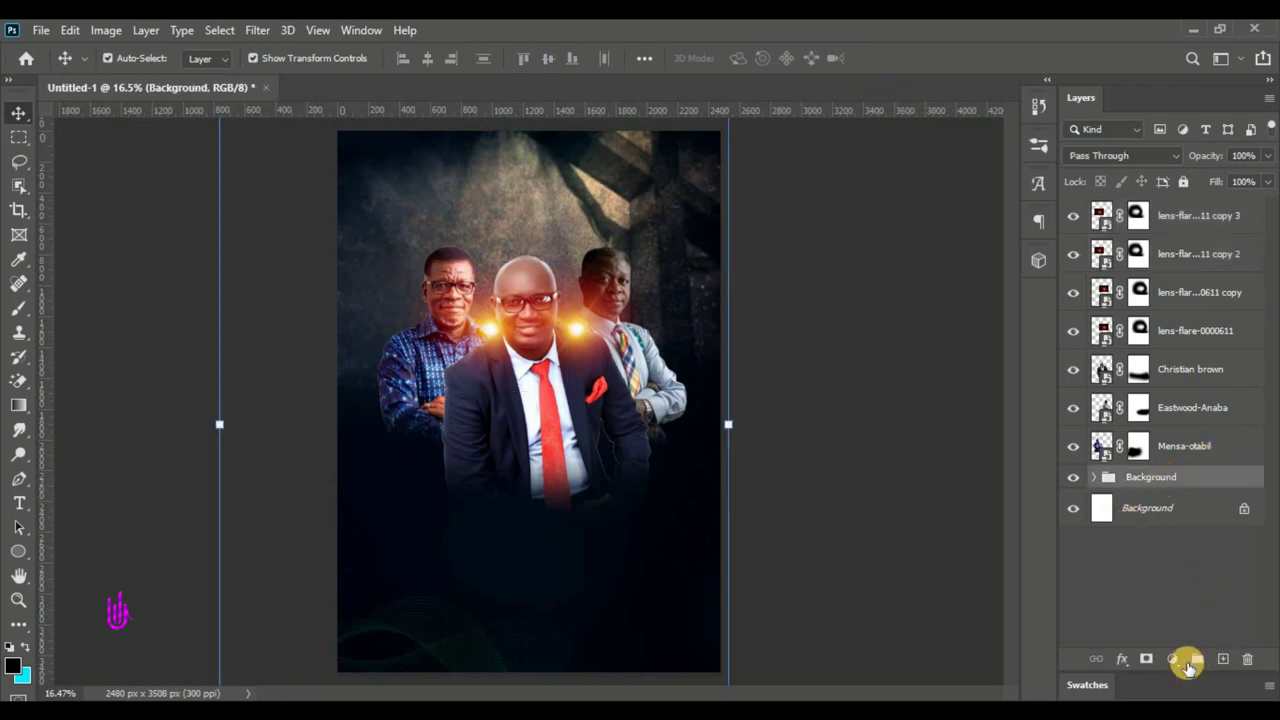
left_click(1215, 660)
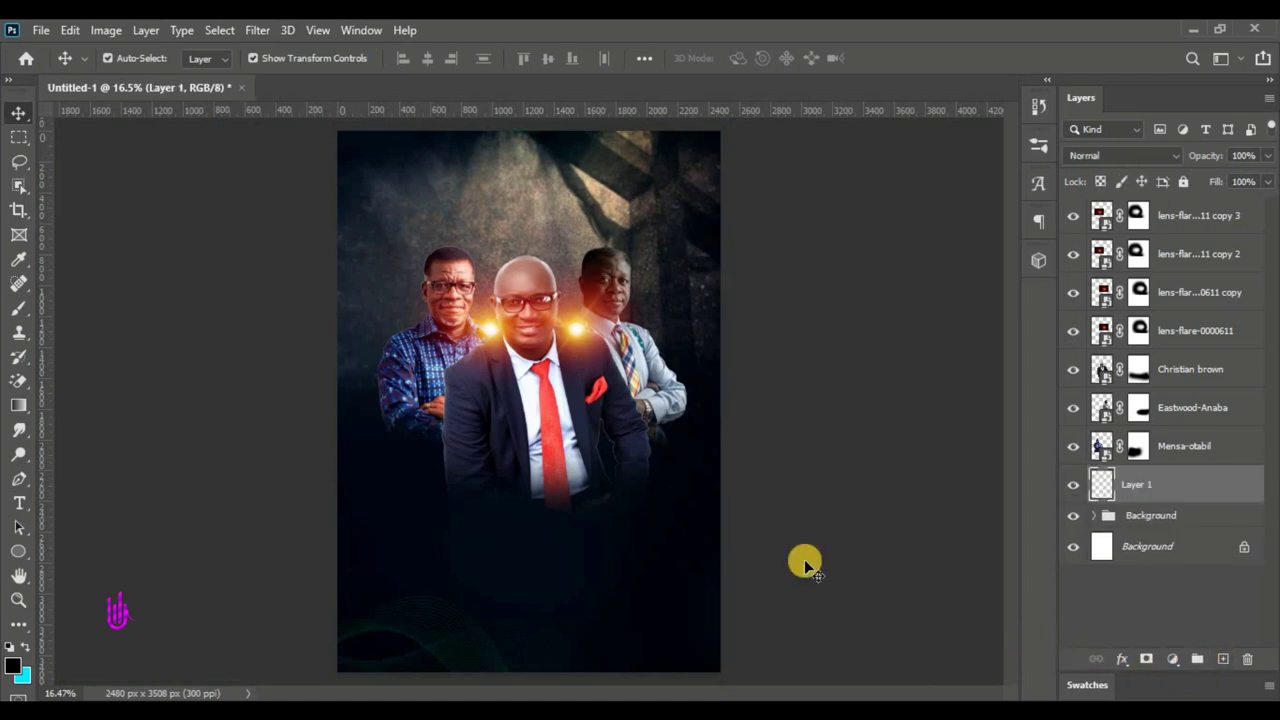
left_click(38, 32)
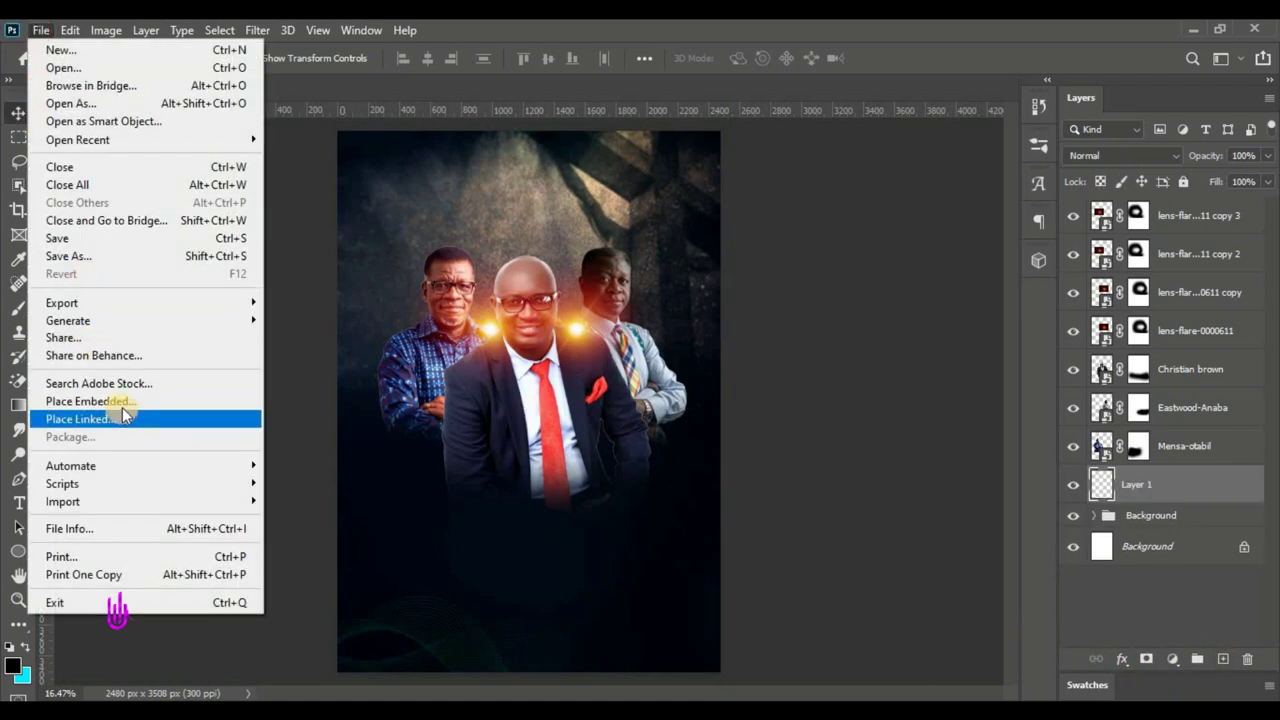
left_click(122, 405)
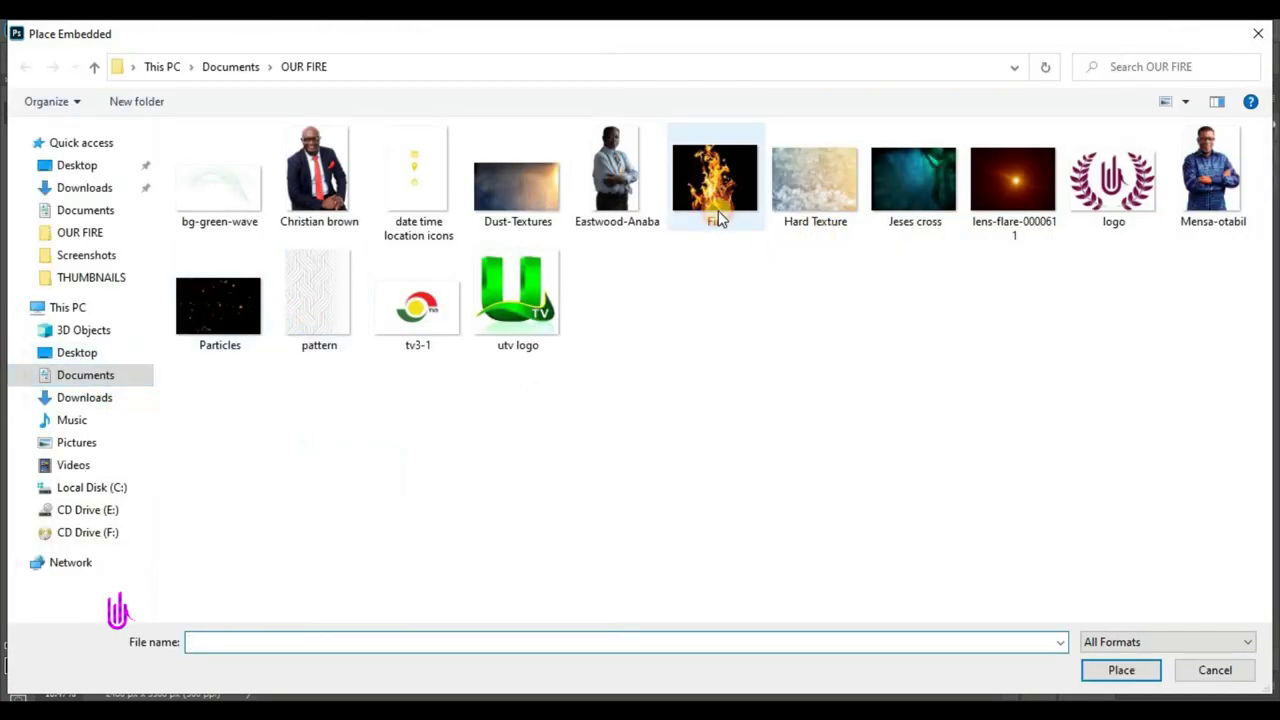
left_click(718, 219)
left_click(1118, 671)
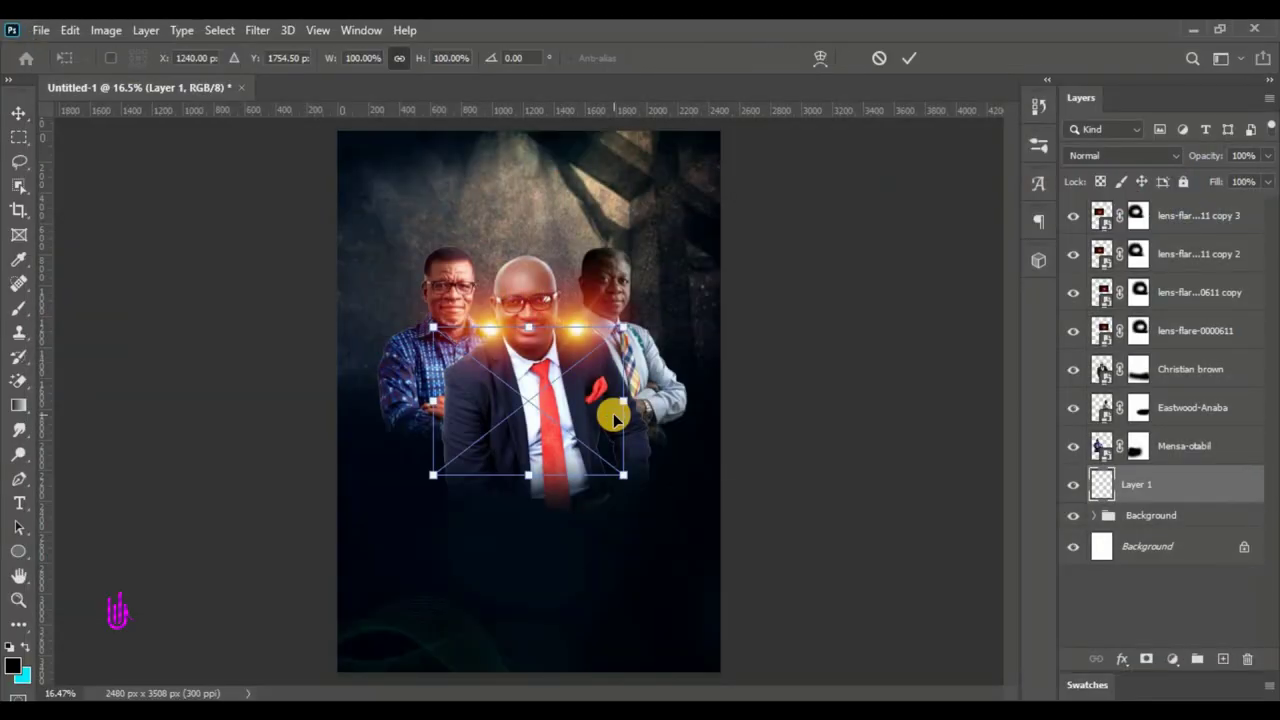
left_click(905, 57)
left_click_drag(1200, 486, 1170, 352)
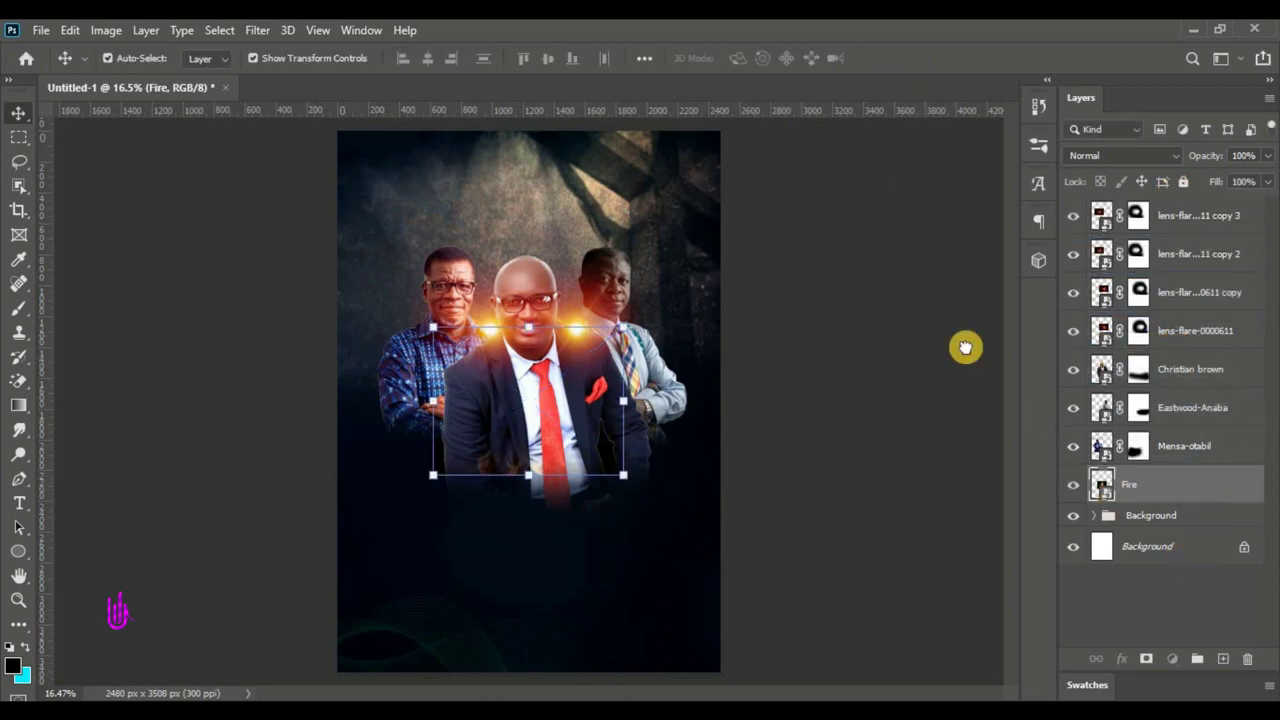
left_click_drag(549, 404, 510, 488)
- Set the Fire layer's blend mode to Screen and move it toward the poster's bottom
left_click(1132, 155)
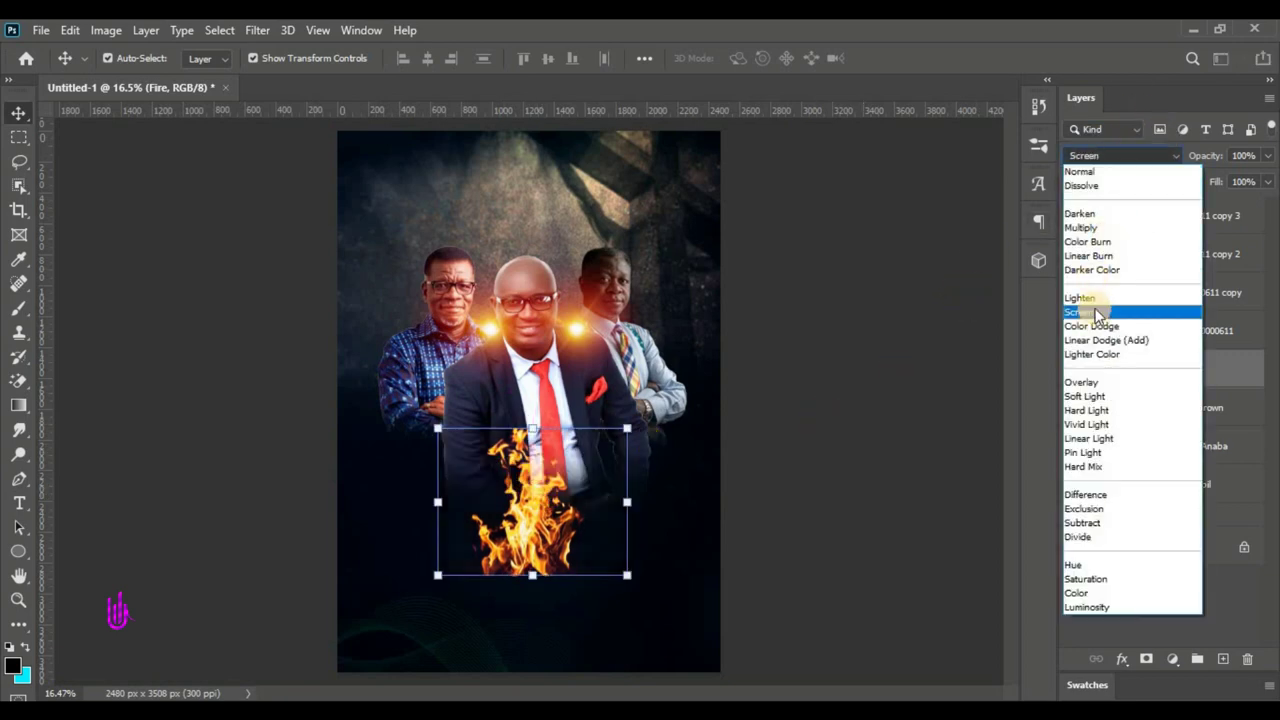
left_click(1098, 314)
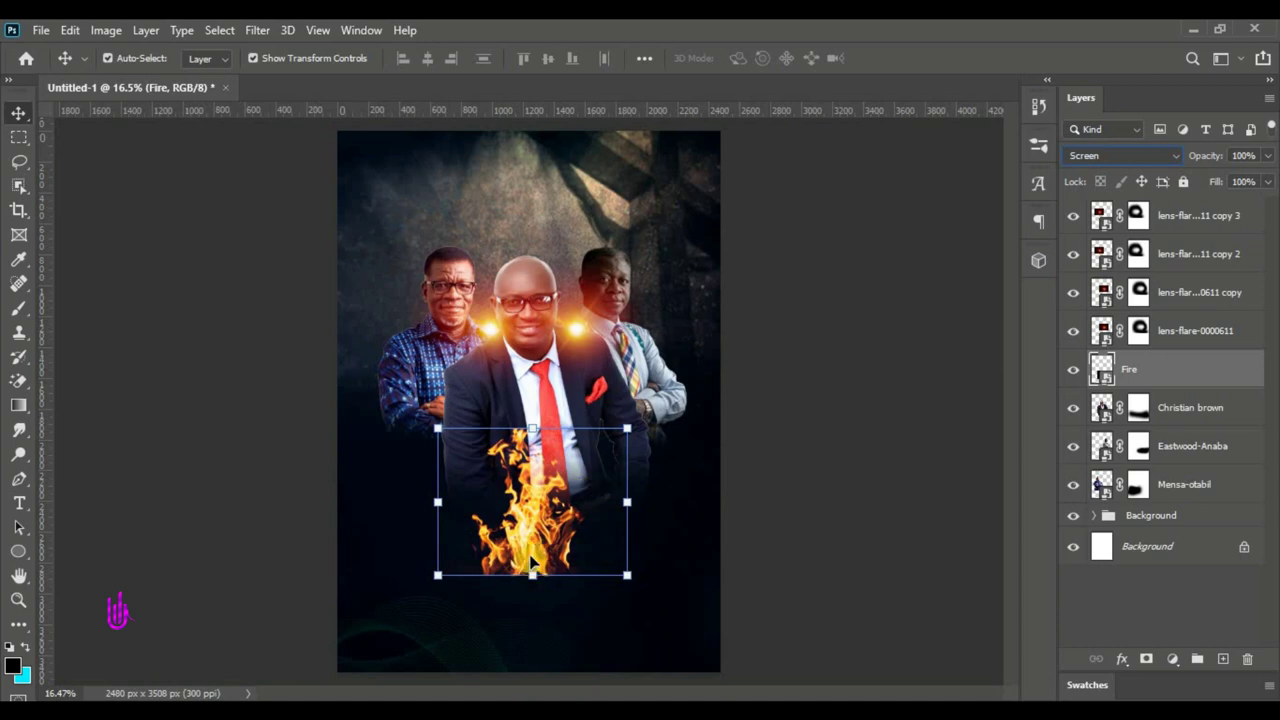
left_click_drag(533, 563, 565, 637)
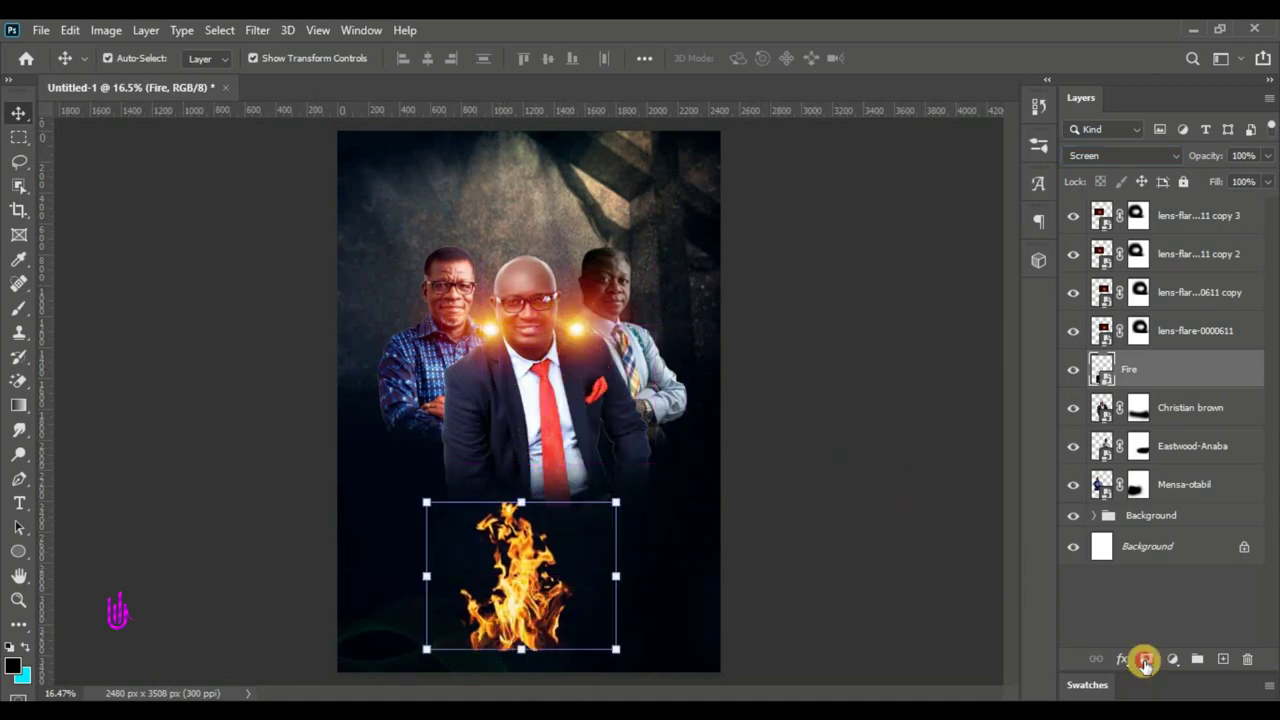
- Add a layer mask to Fire and paint away the flames' hard edges
left_click(1145, 661)
left_click_drag(16, 306, 78, 306)
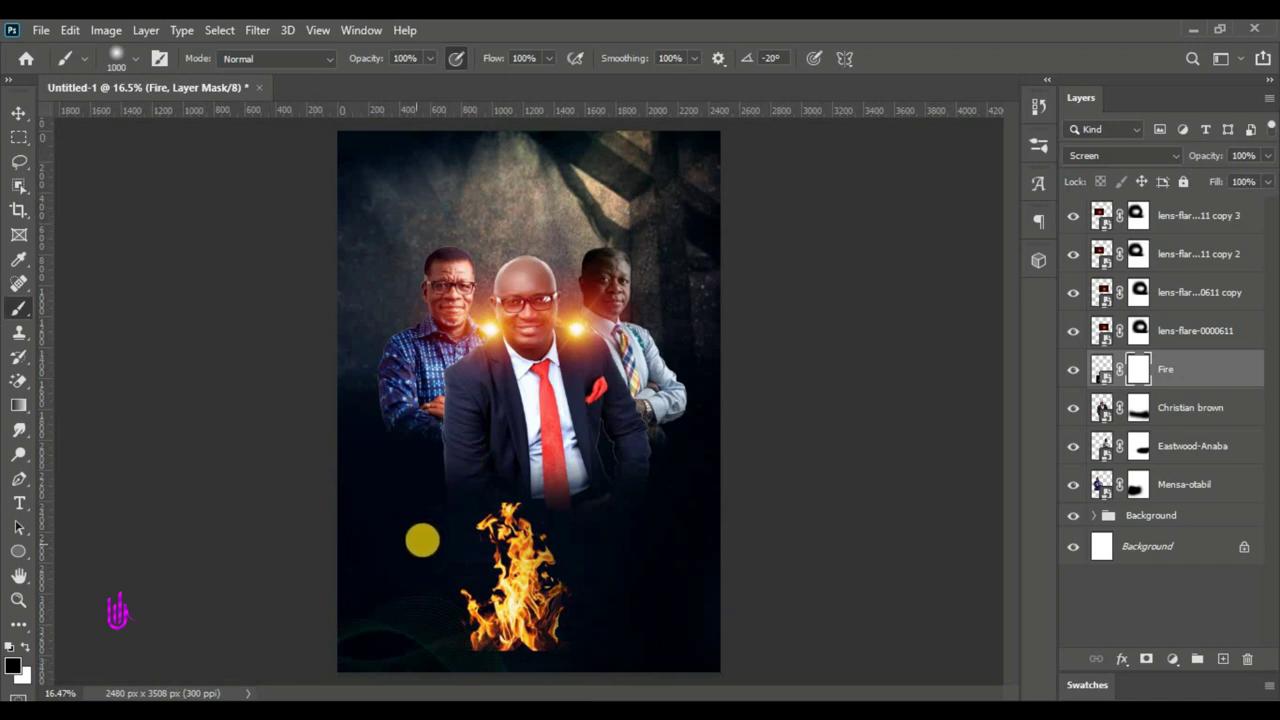
left_click_drag(428, 514, 423, 523)
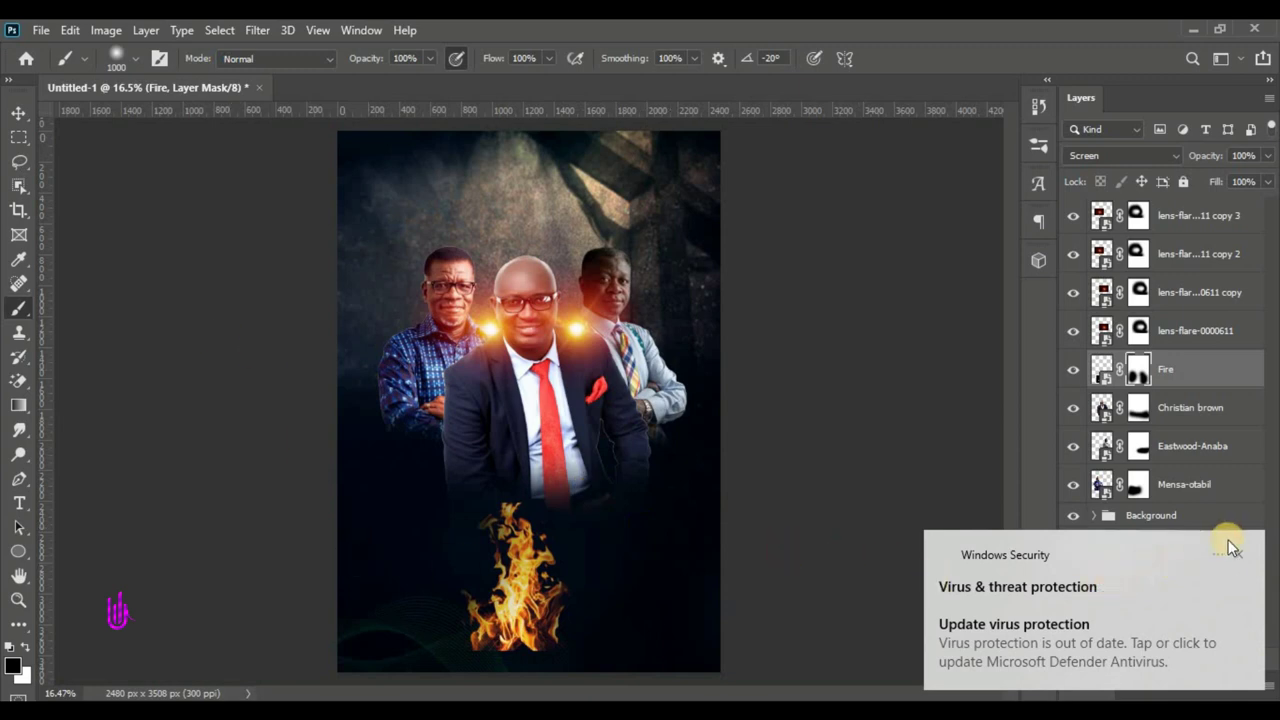
left_click(1237, 557)
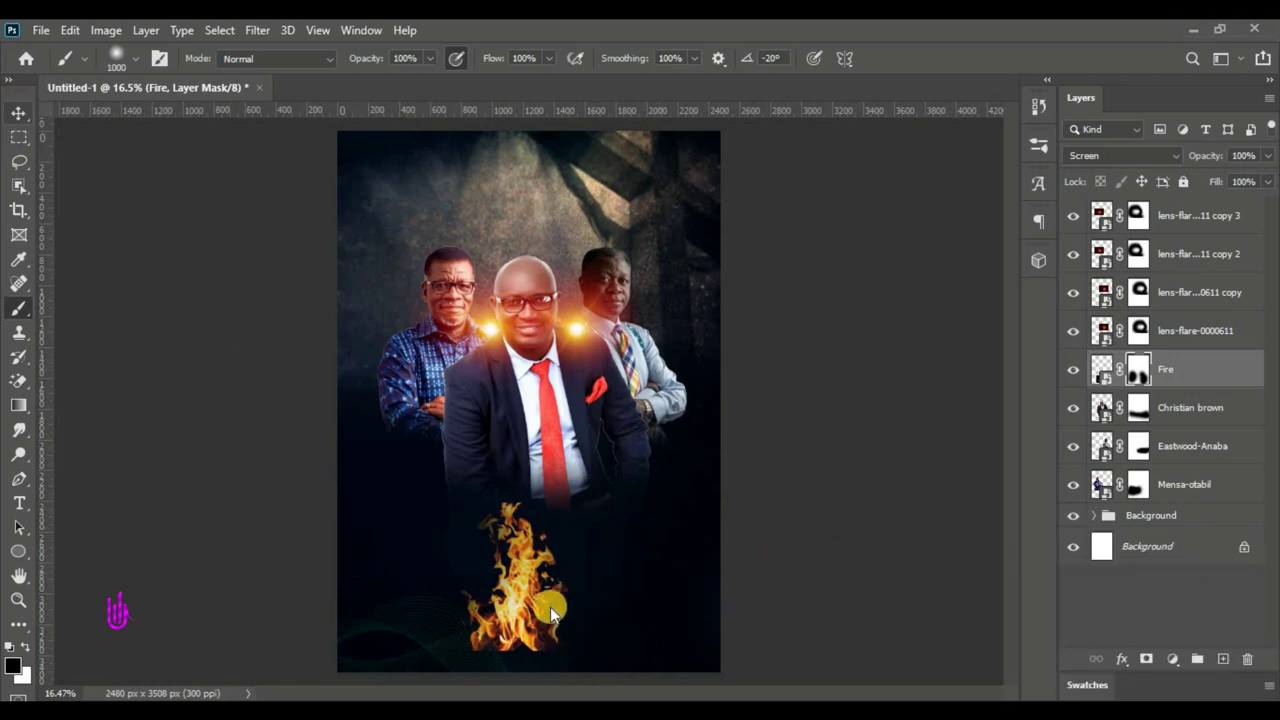
left_click(19, 112)
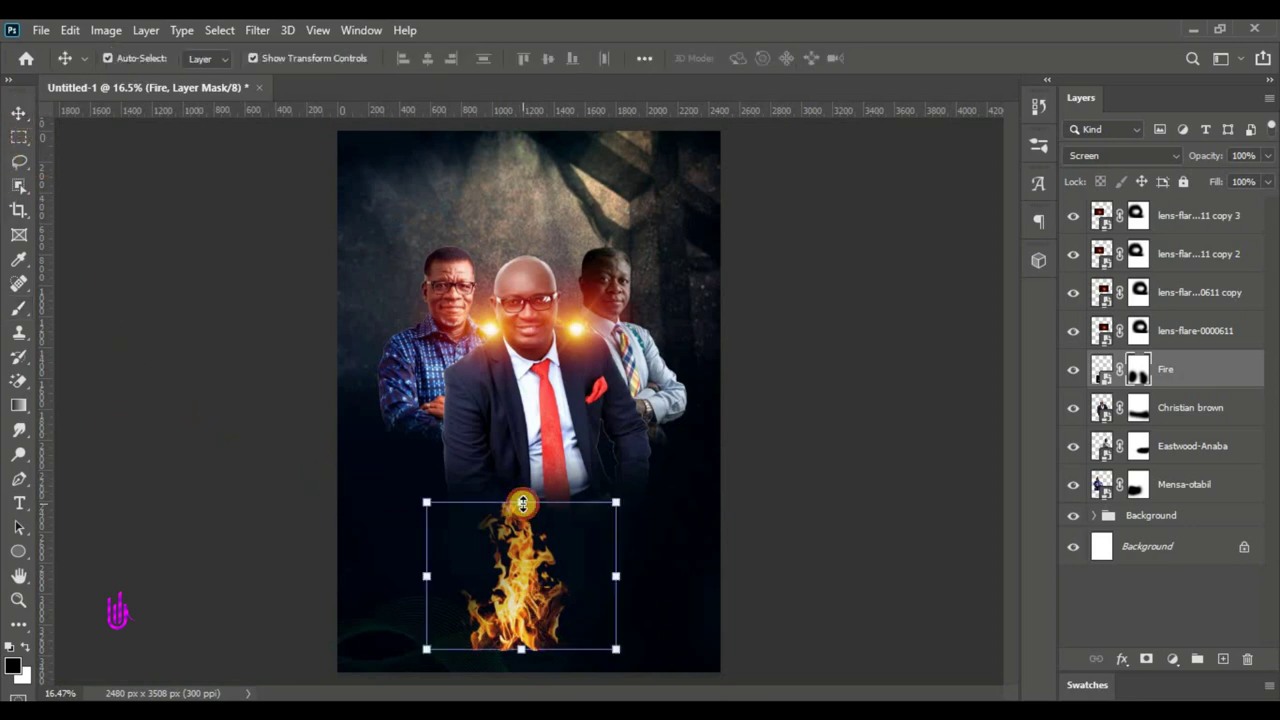
left_click(521, 503)
left_click(900, 57)
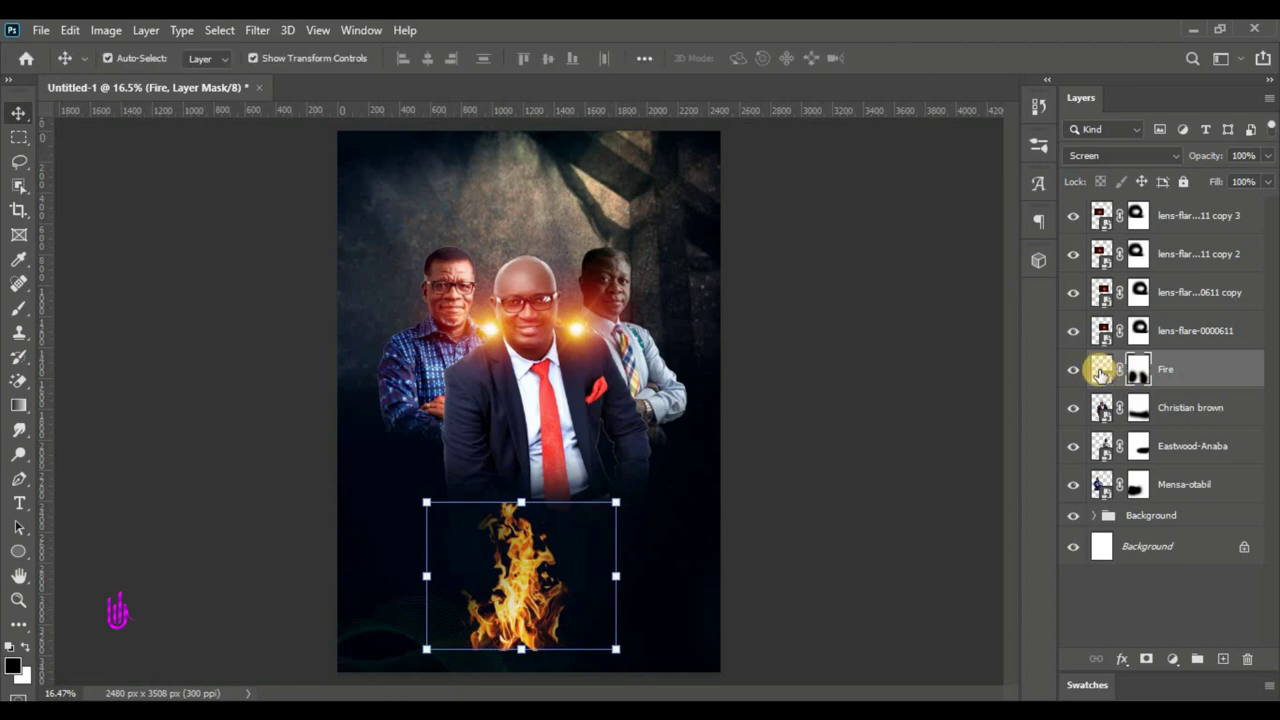
- Move the fire onto the right man's shoulder and enlarge it to about 113%
left_click(1101, 370)
left_click_drag(516, 516, 589, 322)
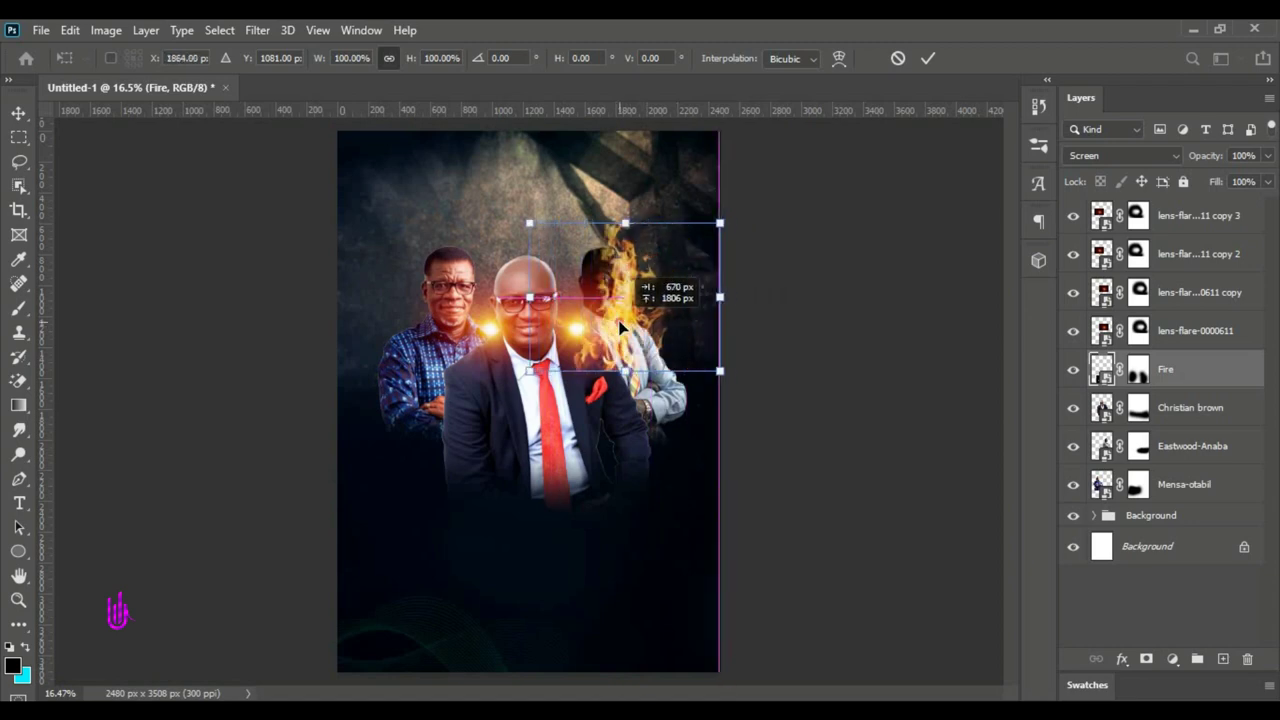
left_click_drag(725, 375, 757, 396)
left_click_drag(653, 312, 637, 323)
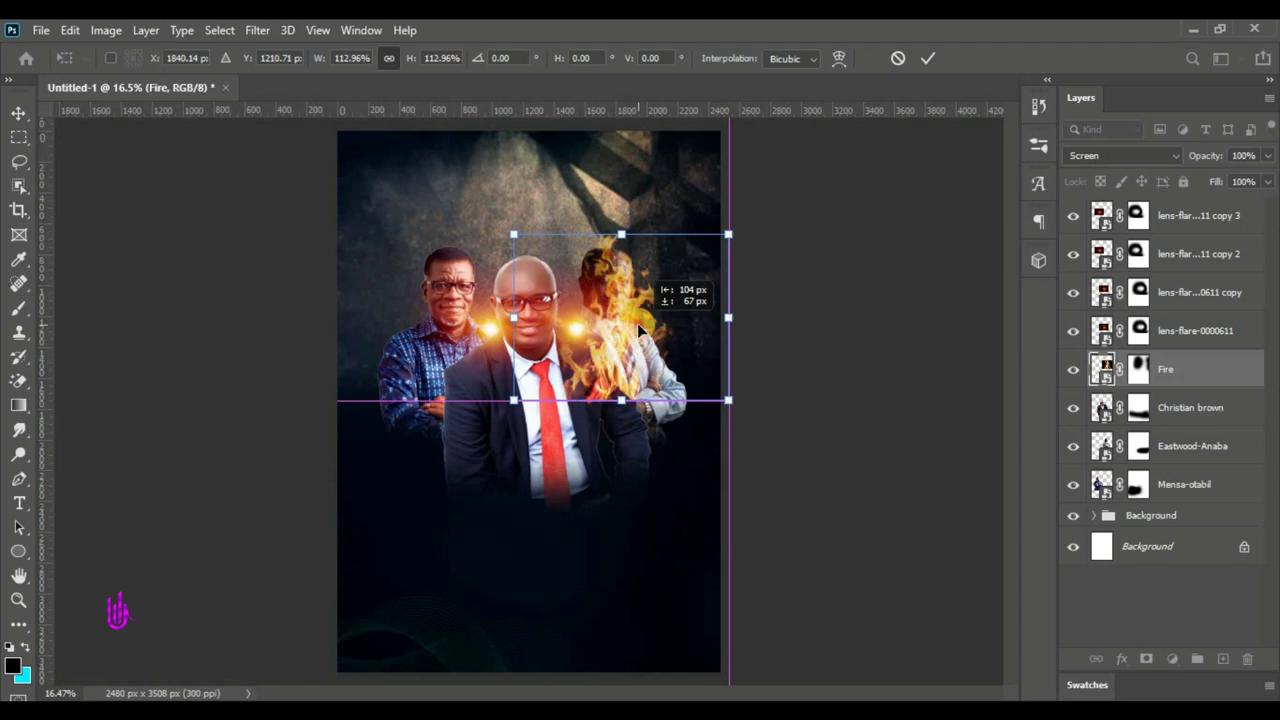
left_click(928, 58)
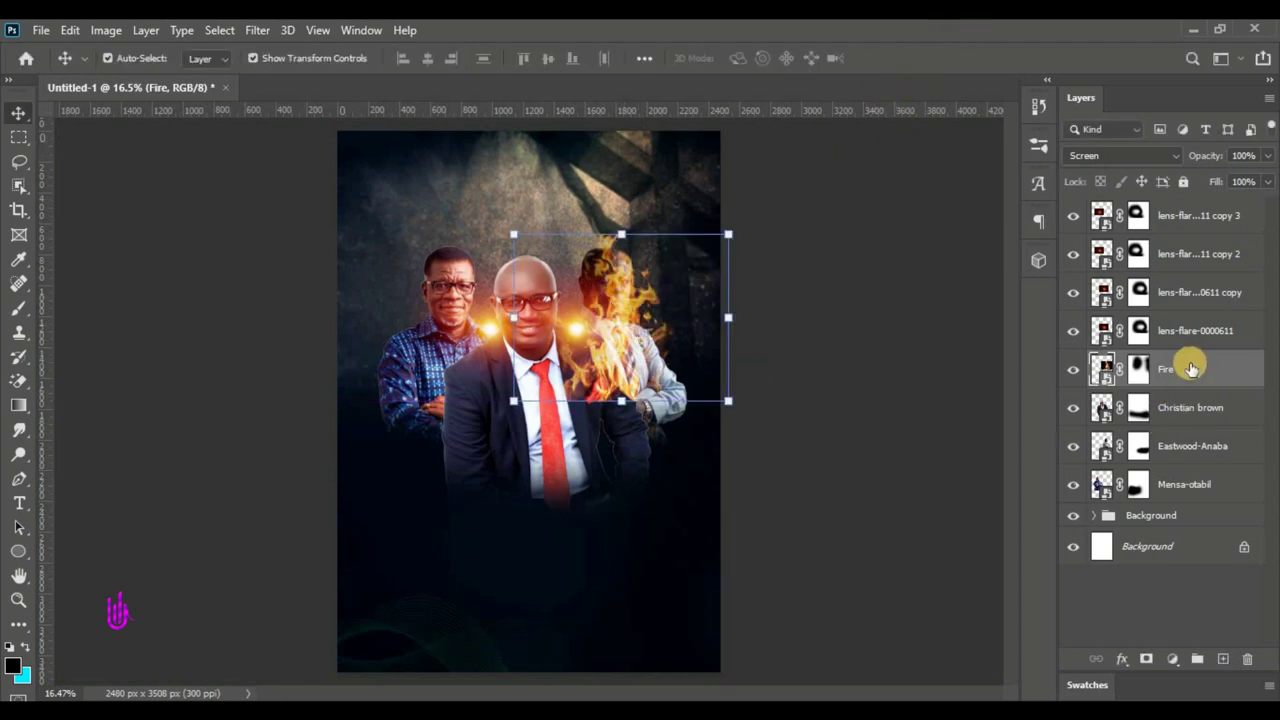
- Duplicate the Fire layer, move the copy over the left man, and flip it horizontally
left_click_drag(1223, 380, 1223, 659)
left_click(620, 232)
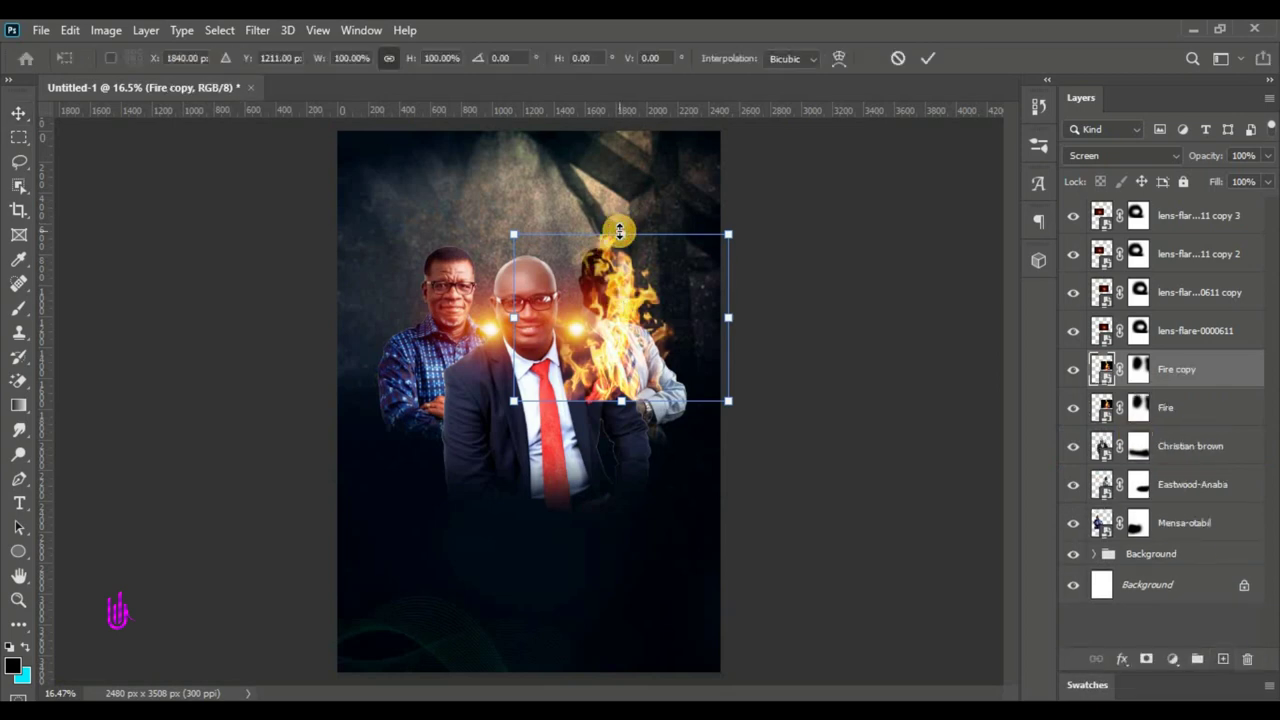
left_click_drag(625, 350, 450, 322)
left_click(447, 389)
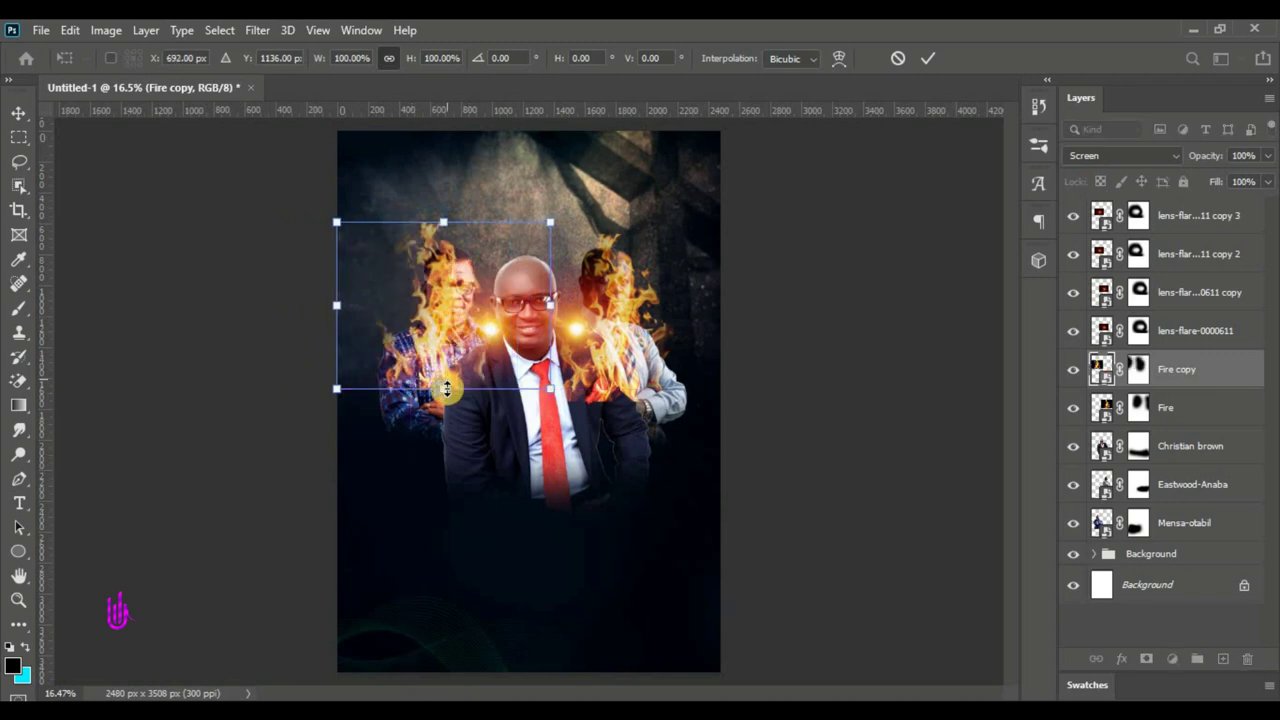
right_click(445, 355)
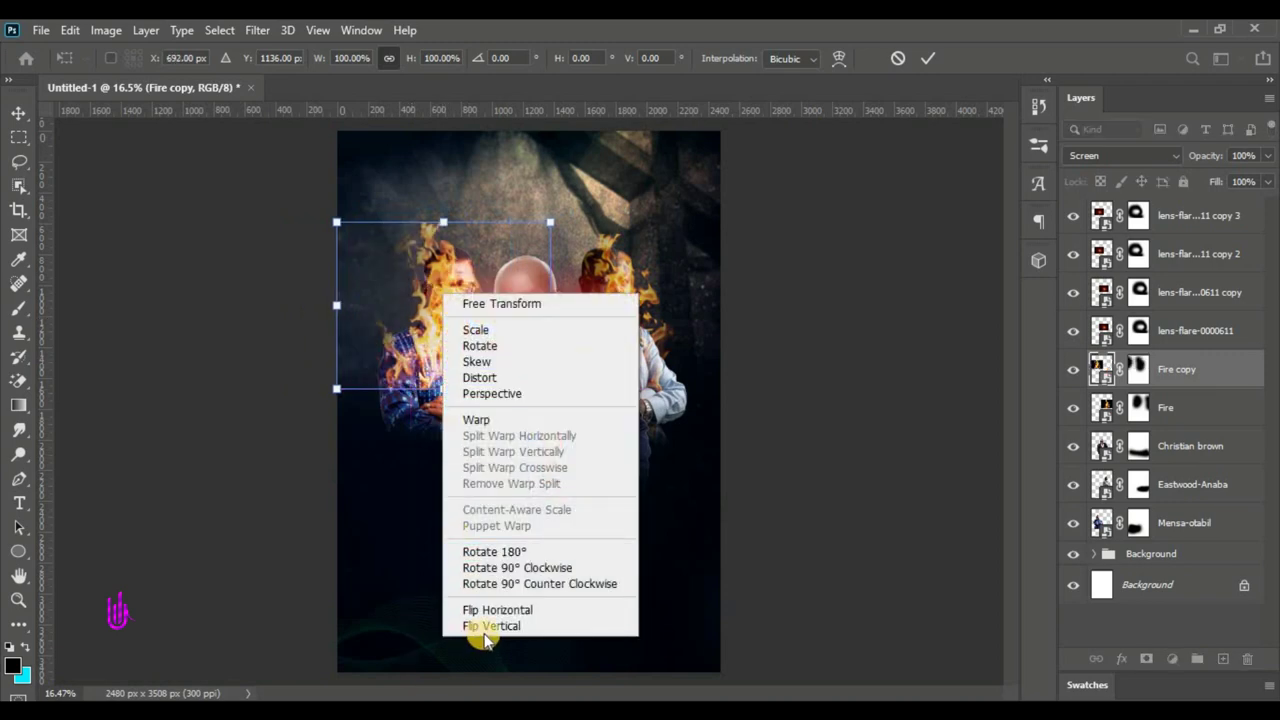
left_click(493, 606)
left_click_drag(452, 308, 443, 300)
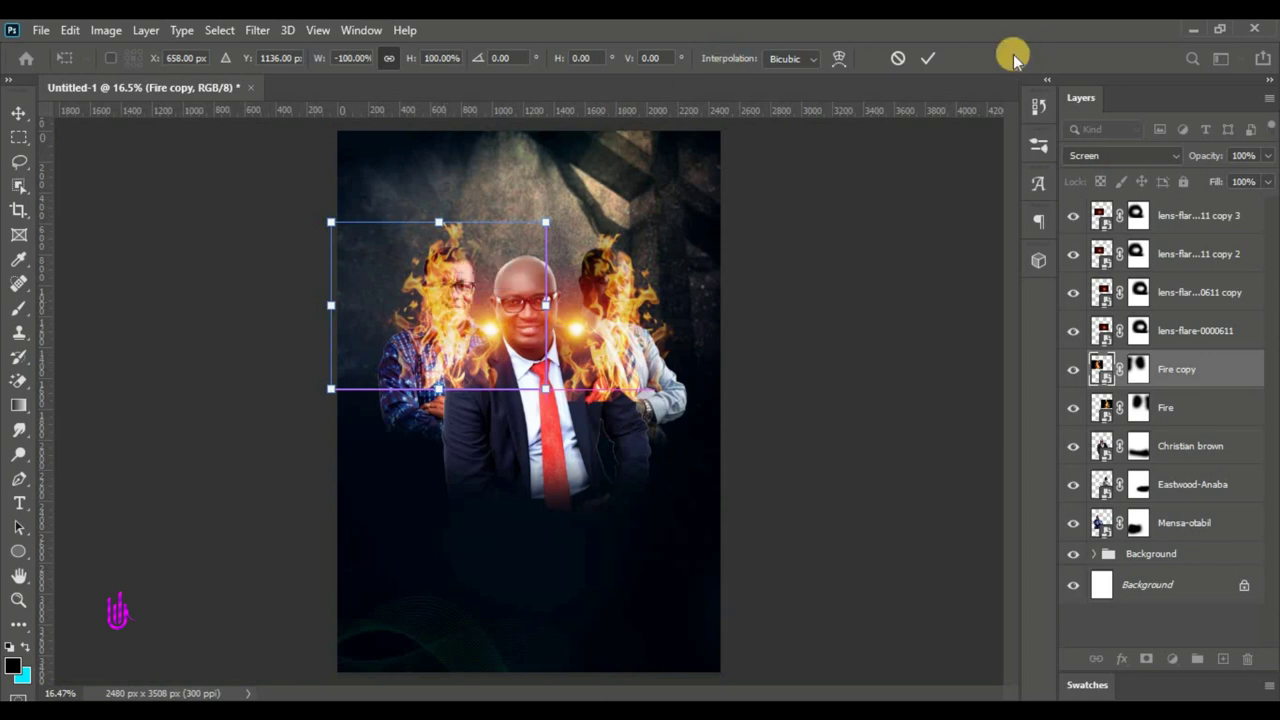
left_click(931, 62)
- Stack both fire layers beneath the portraits and shift them by 156 px
left_click(1187, 410, "shift")
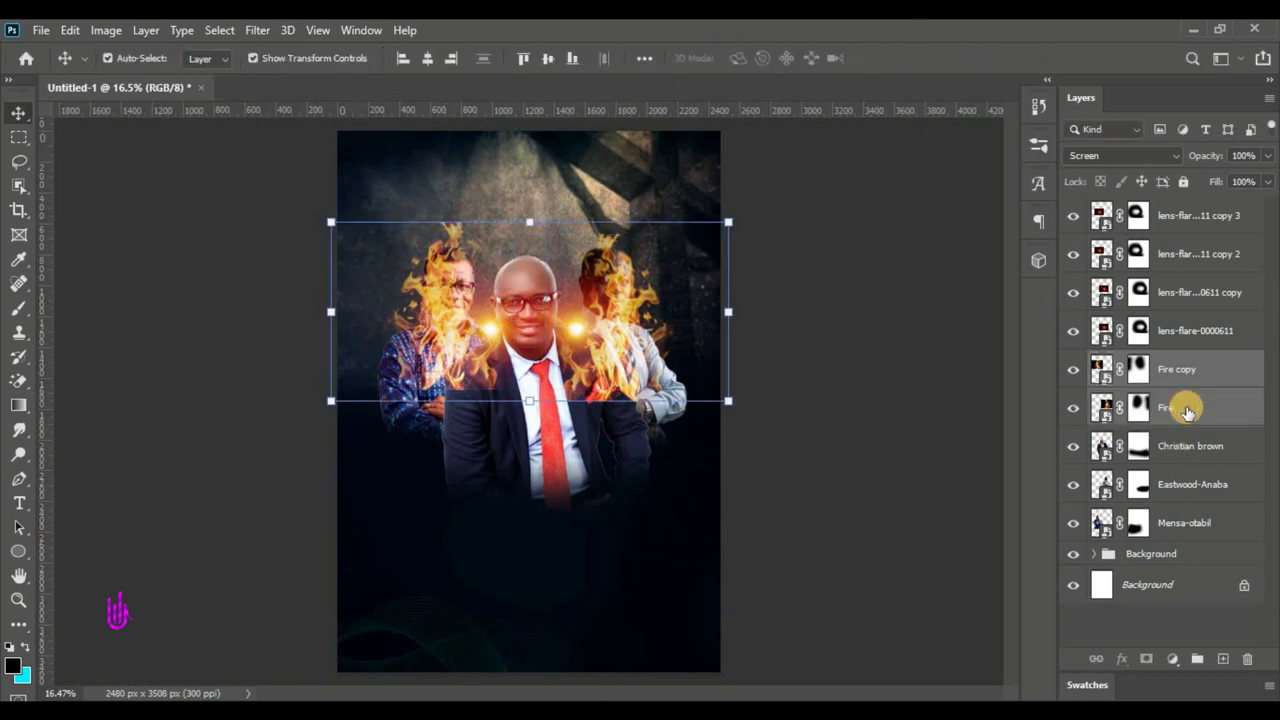
left_click_drag(1187, 410, 1175, 531)
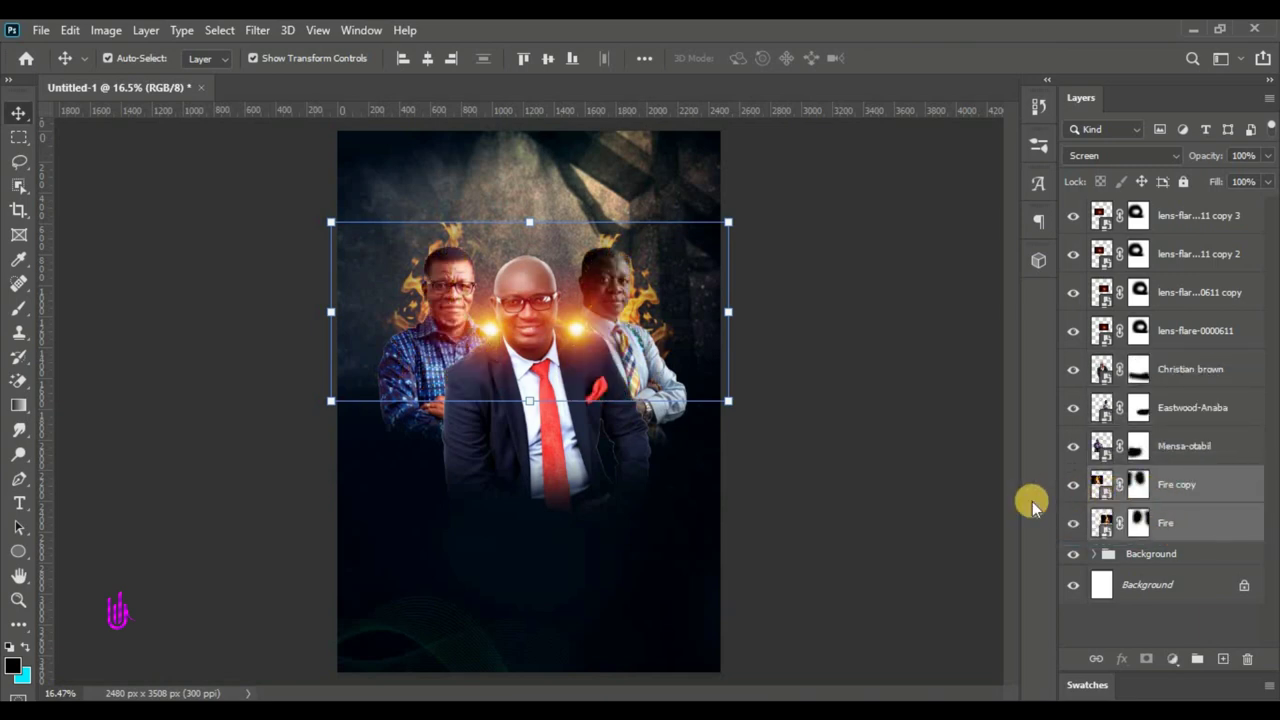
left_click(560, 283)
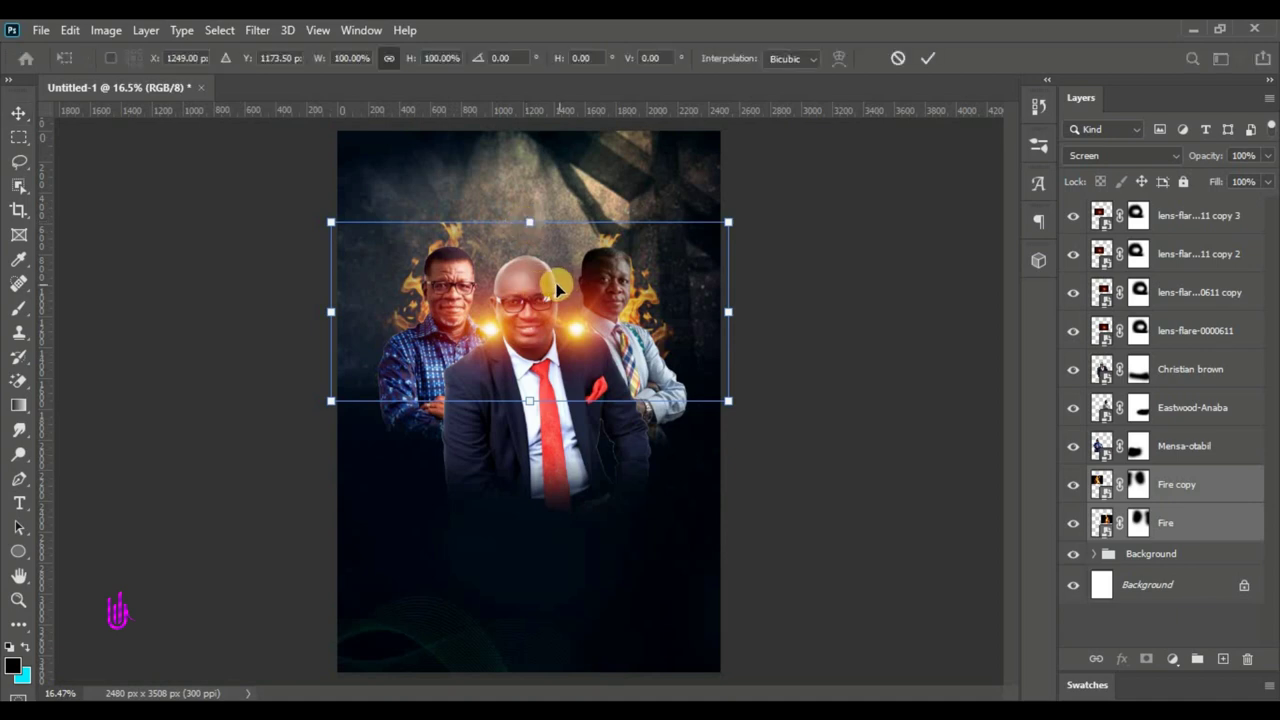
left_click_drag(533, 289, 505, 288)
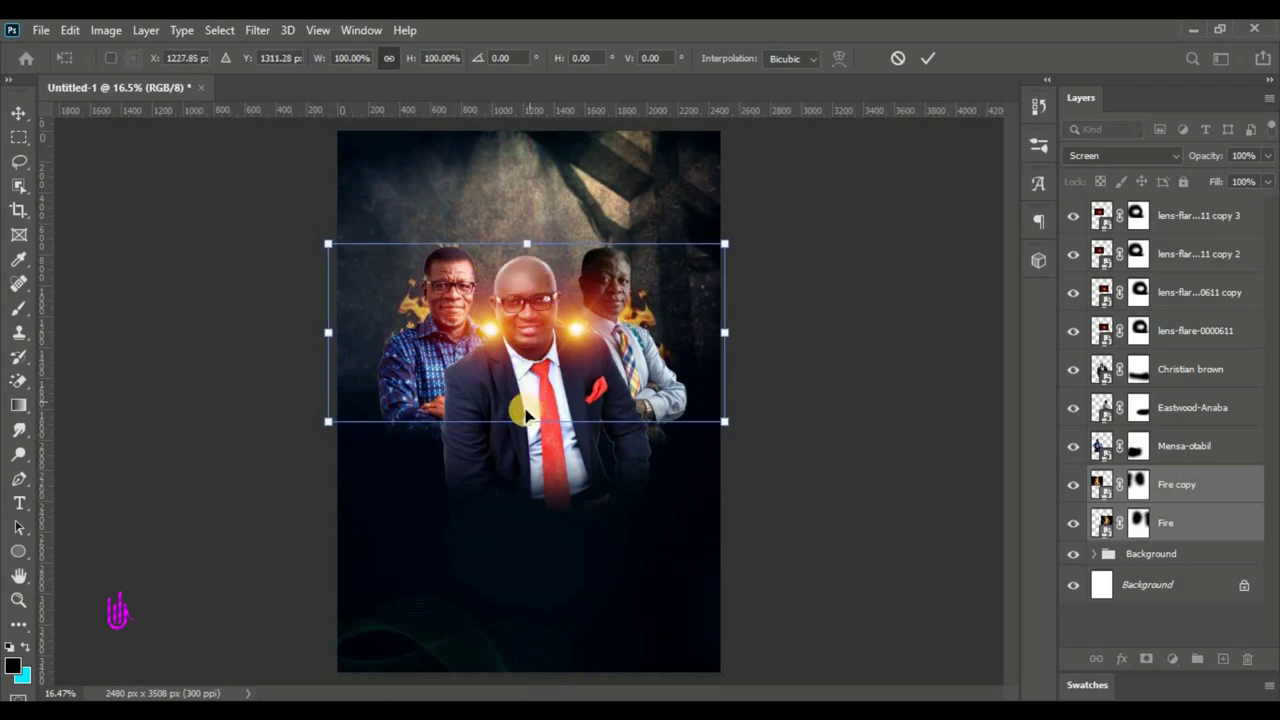
- Scale both fire layers to about 105% and paint the Fire copy mask to hide excess flames
left_click_drag(527, 421, 531, 442)
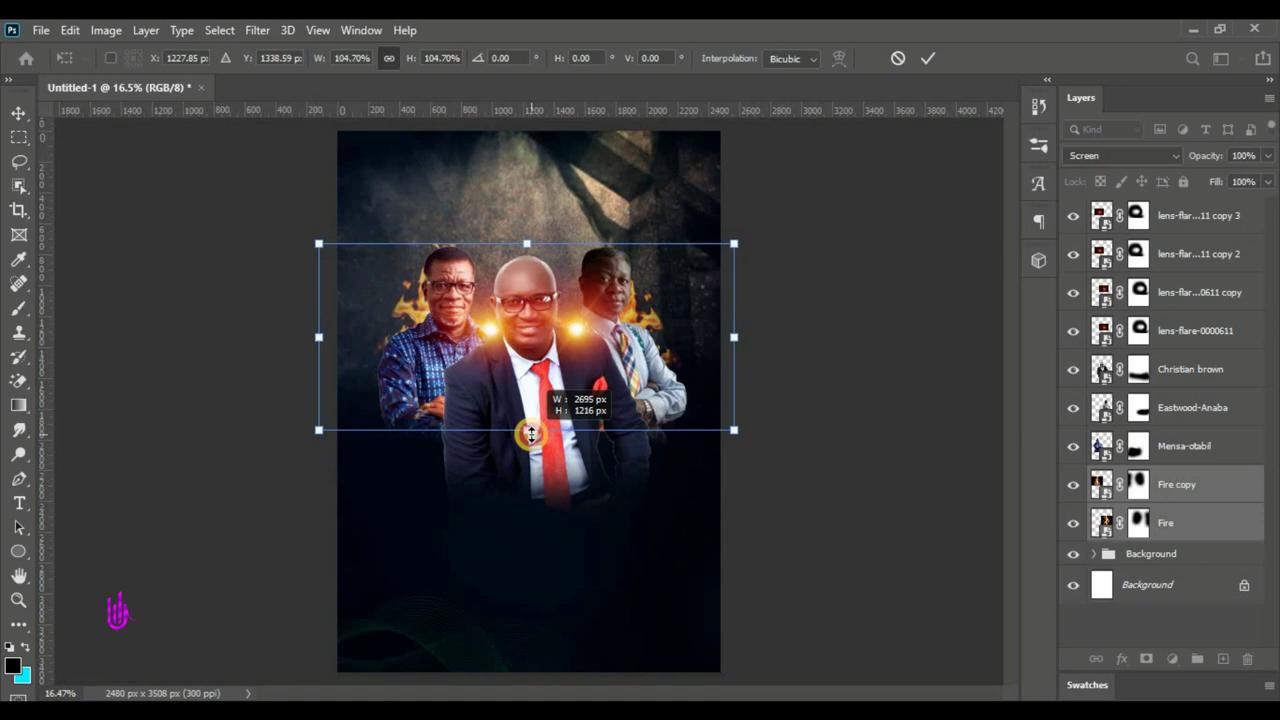
left_click(922, 60)
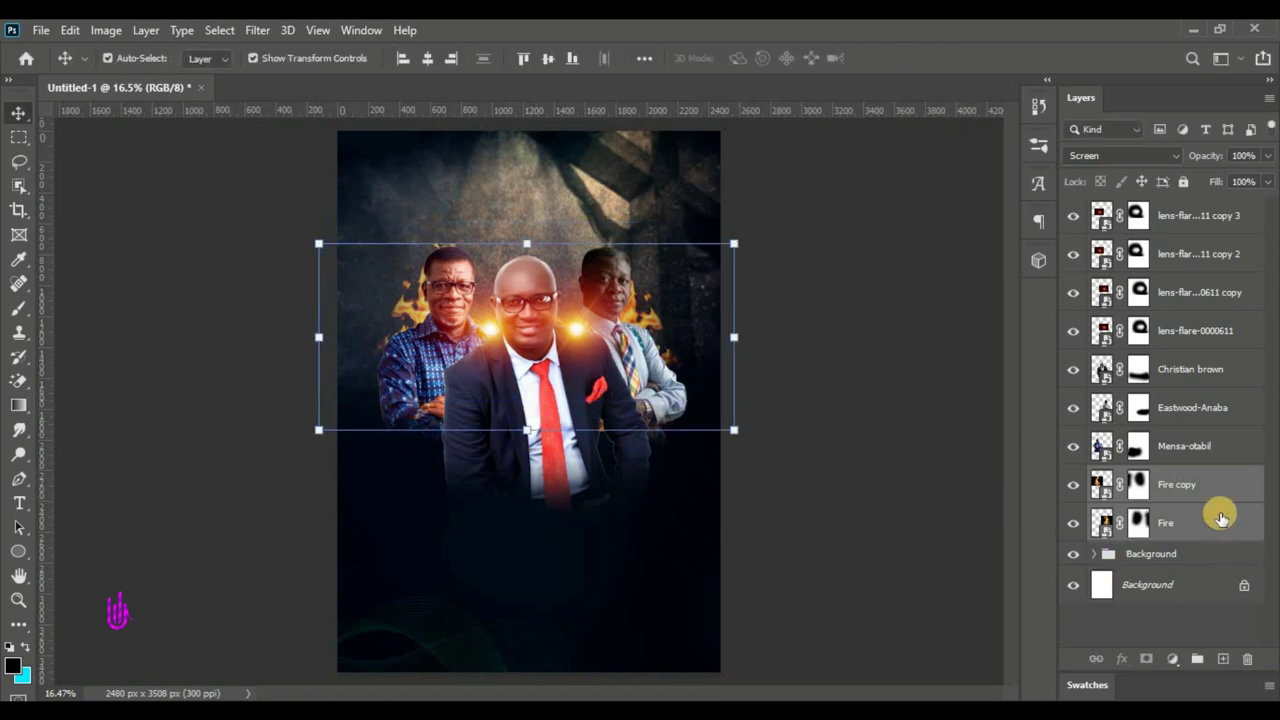
left_click(1138, 497)
left_click(1139, 495)
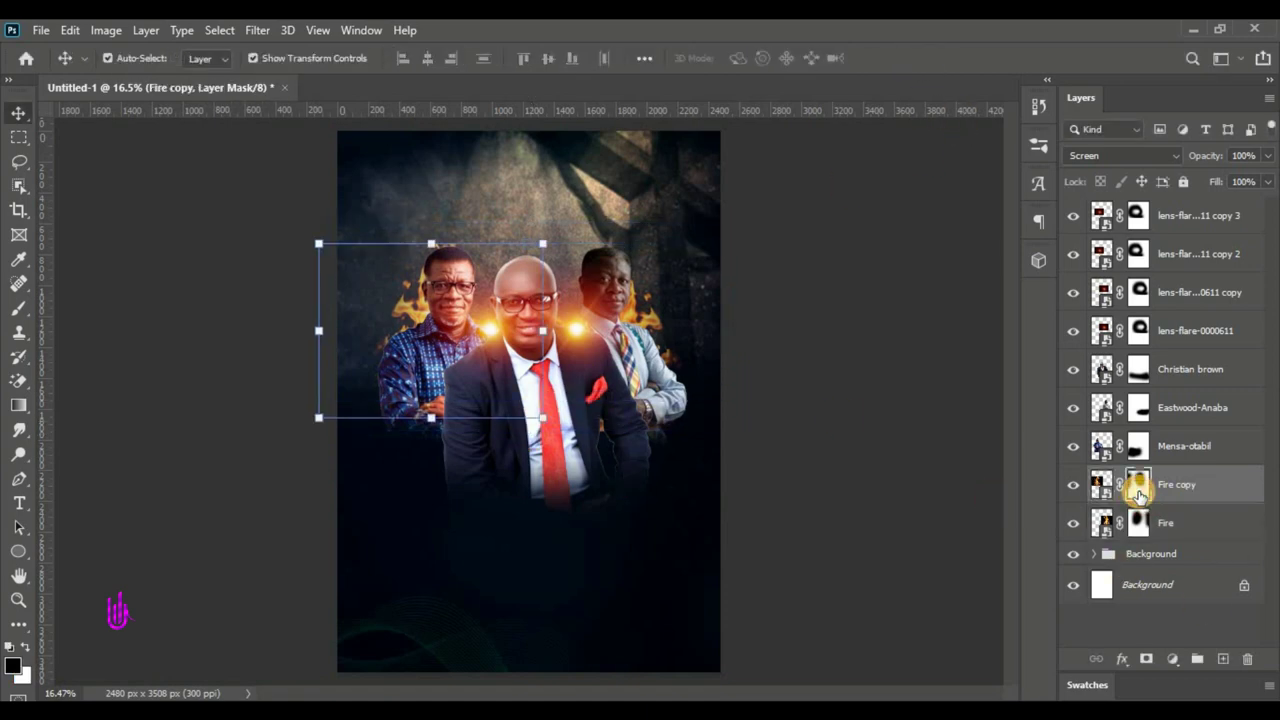
left_click(19, 308)
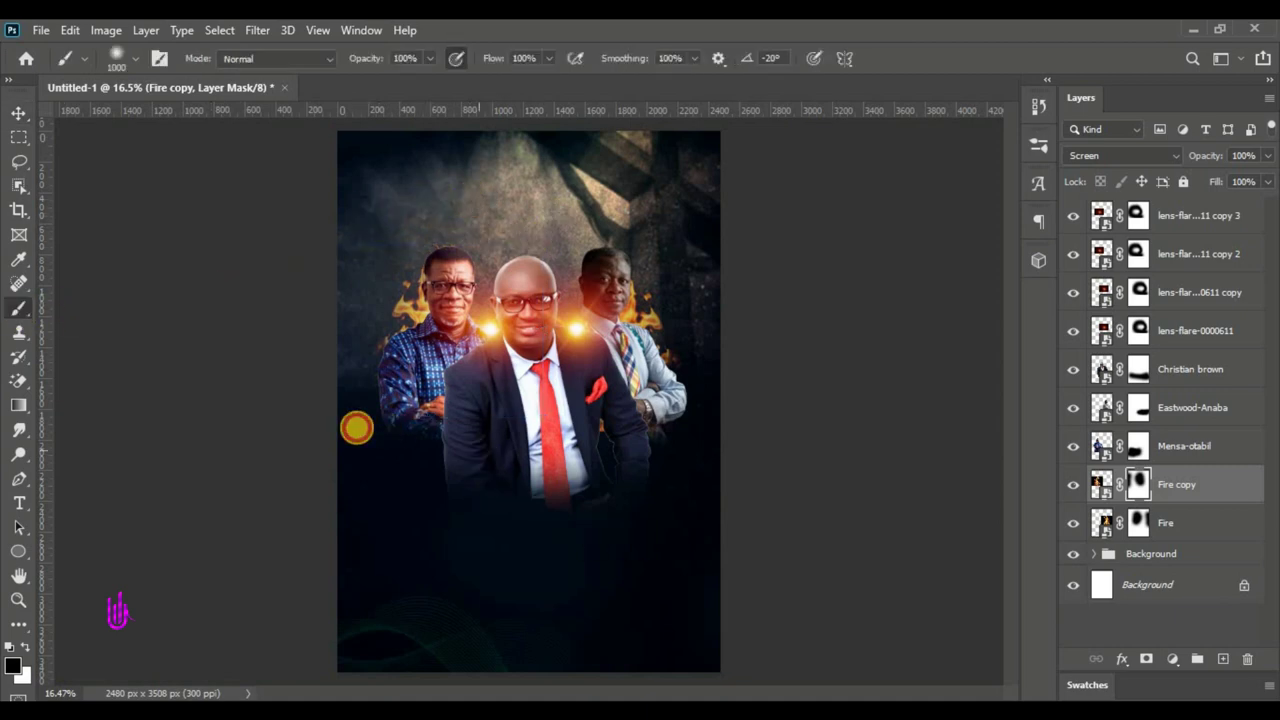
left_click_drag(1138, 486, 1139, 518)
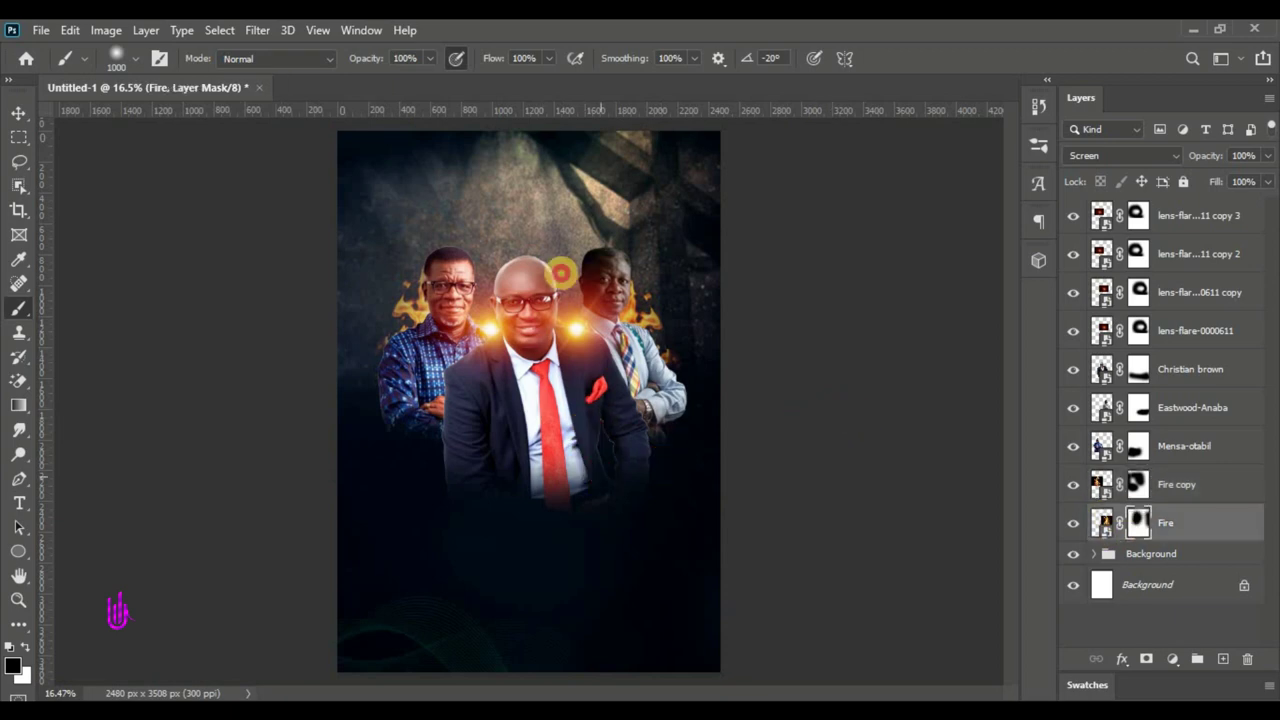
left_click(21, 117)
left_click(106, 451)
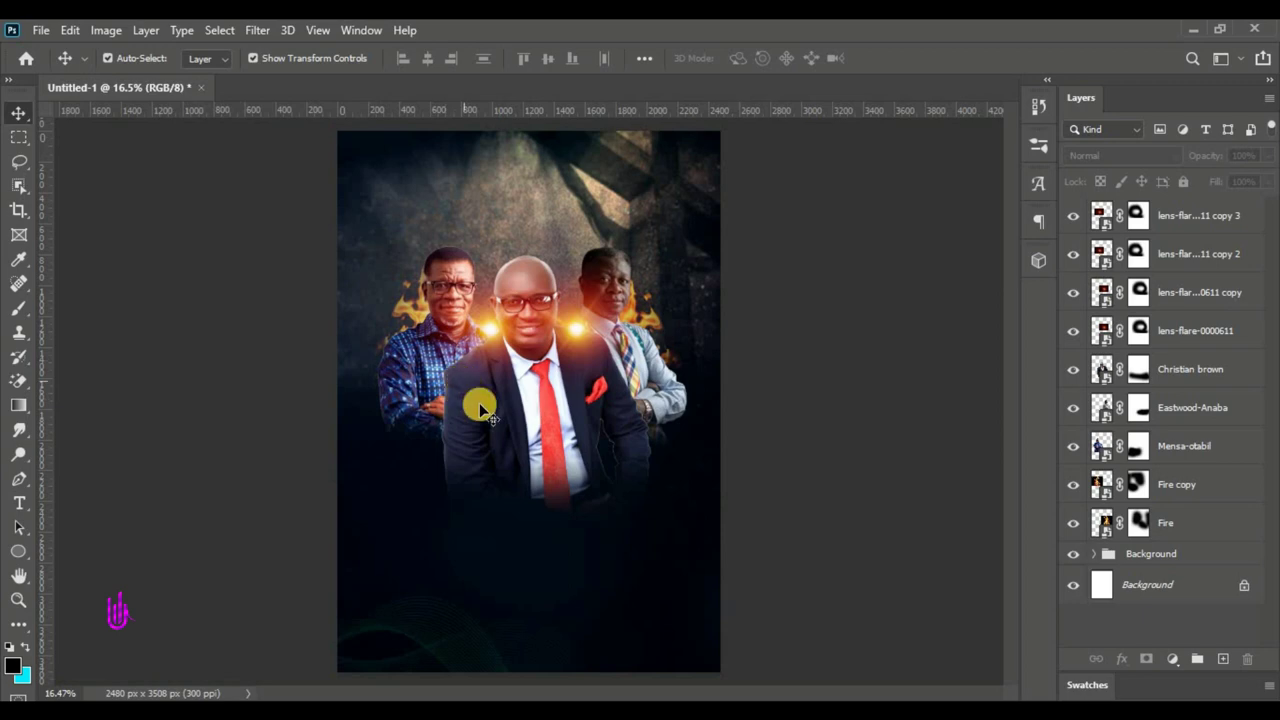
- Group the layers from Fire through the top lens-flare copy into a group named Men of God
left_click(1170, 522)
left_click(1182, 215, "shift")
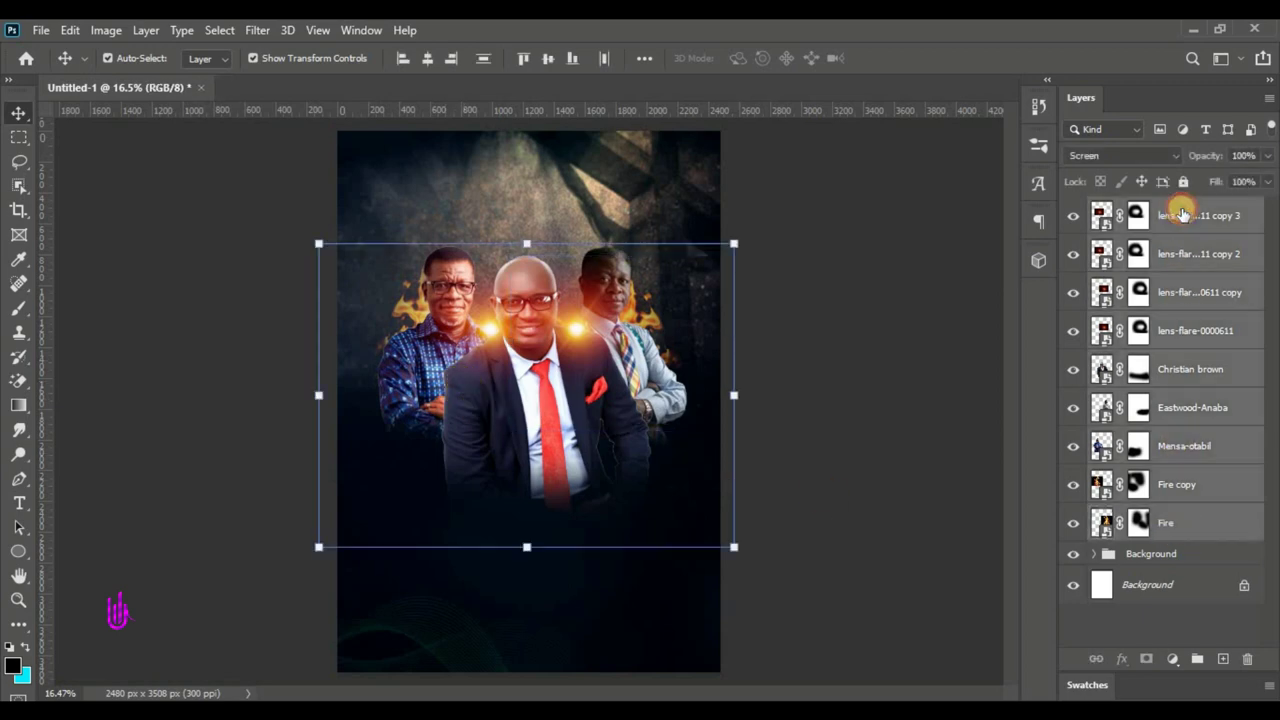
left_click(1194, 645)
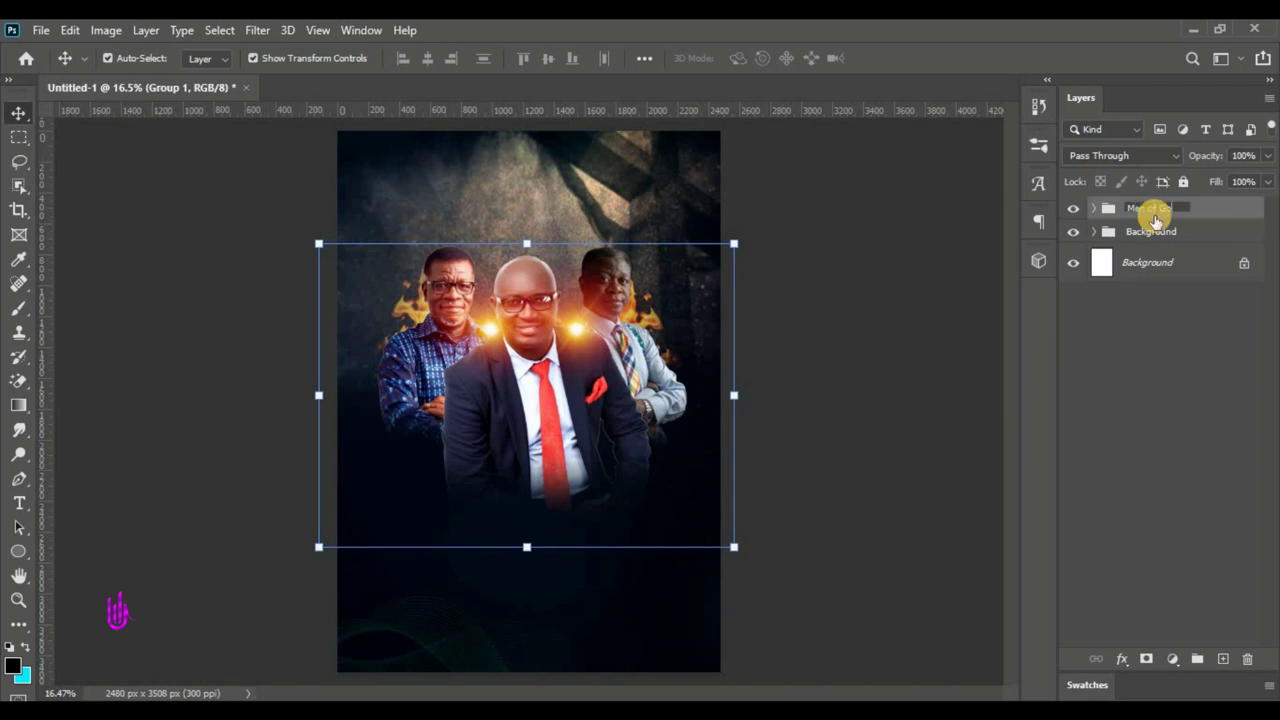
left_click(1213, 231)
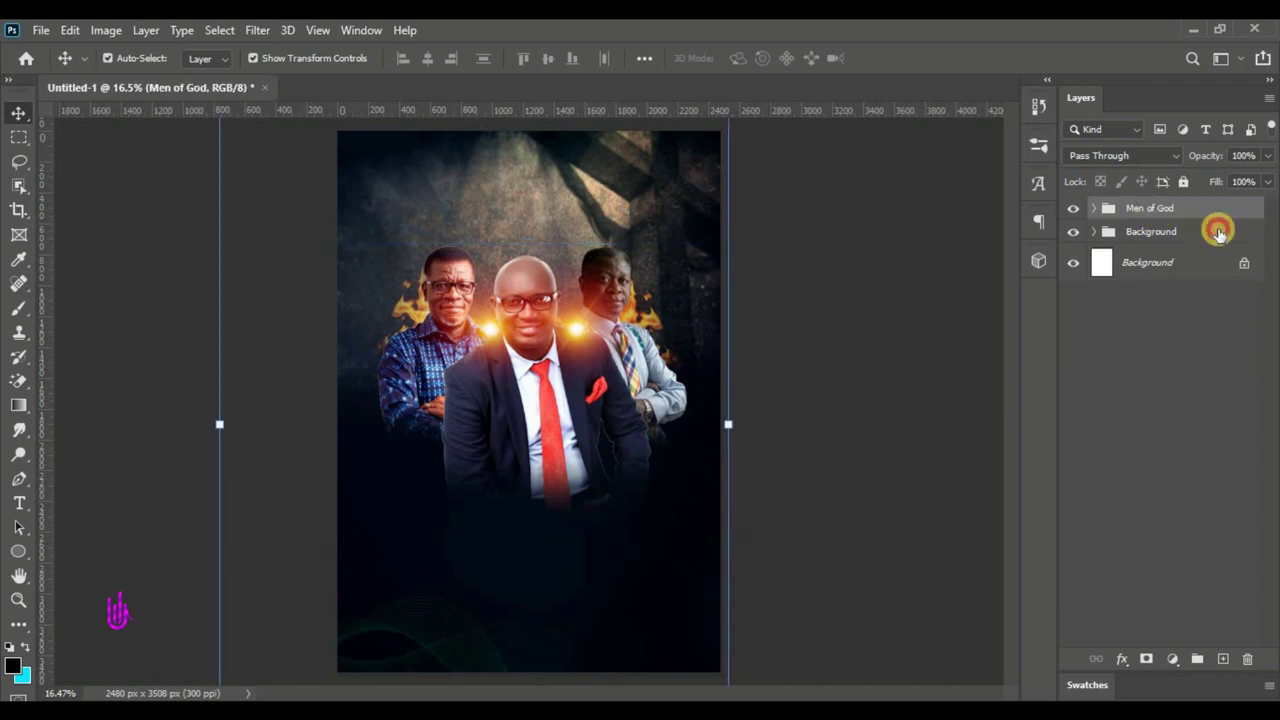
left_click(1232, 210)
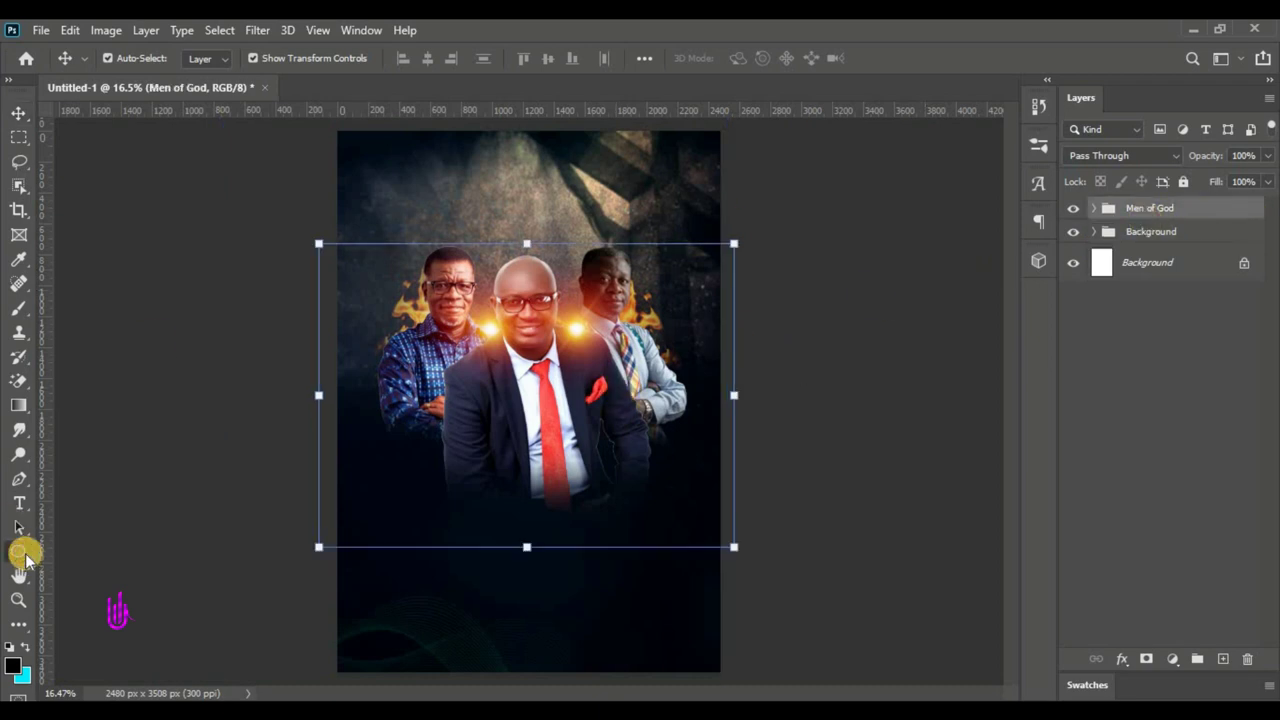
- Draw a tall black rectangle at the top of the poster
left_click_drag(22, 555, 108, 545)
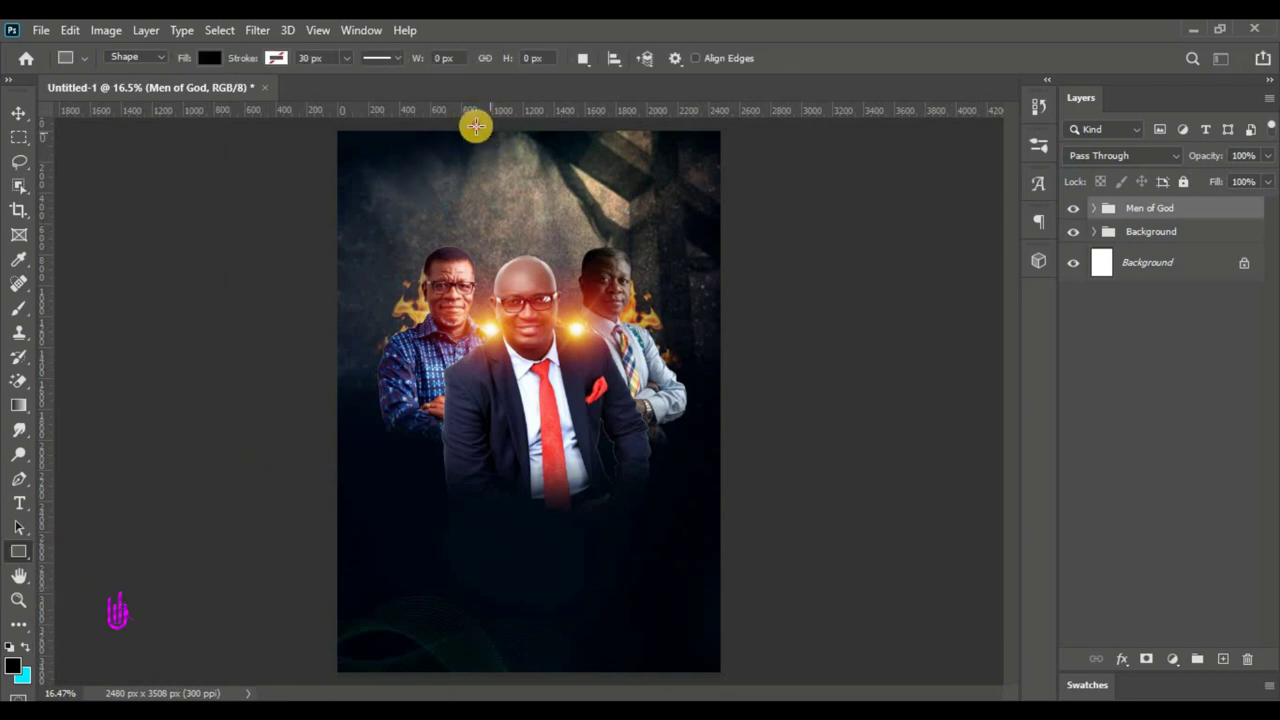
left_click(545, 265)
left_click(662, 296)
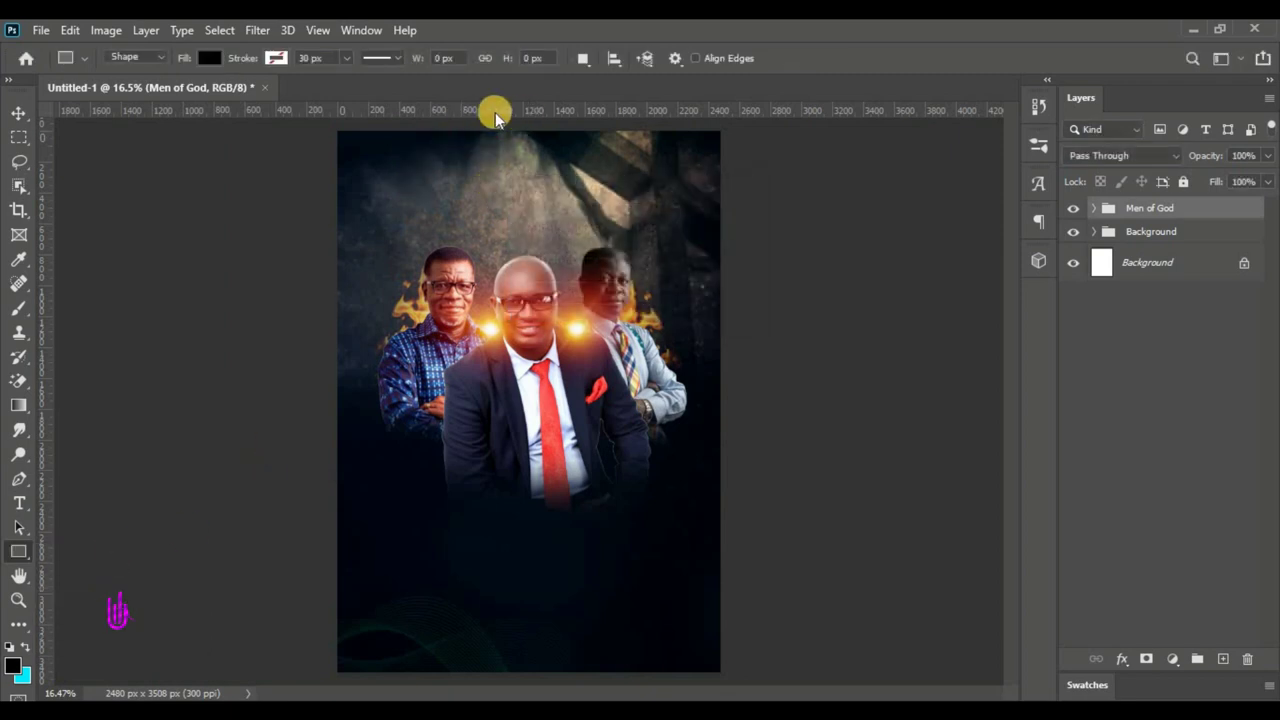
left_click_drag(467, 123, 545, 340)
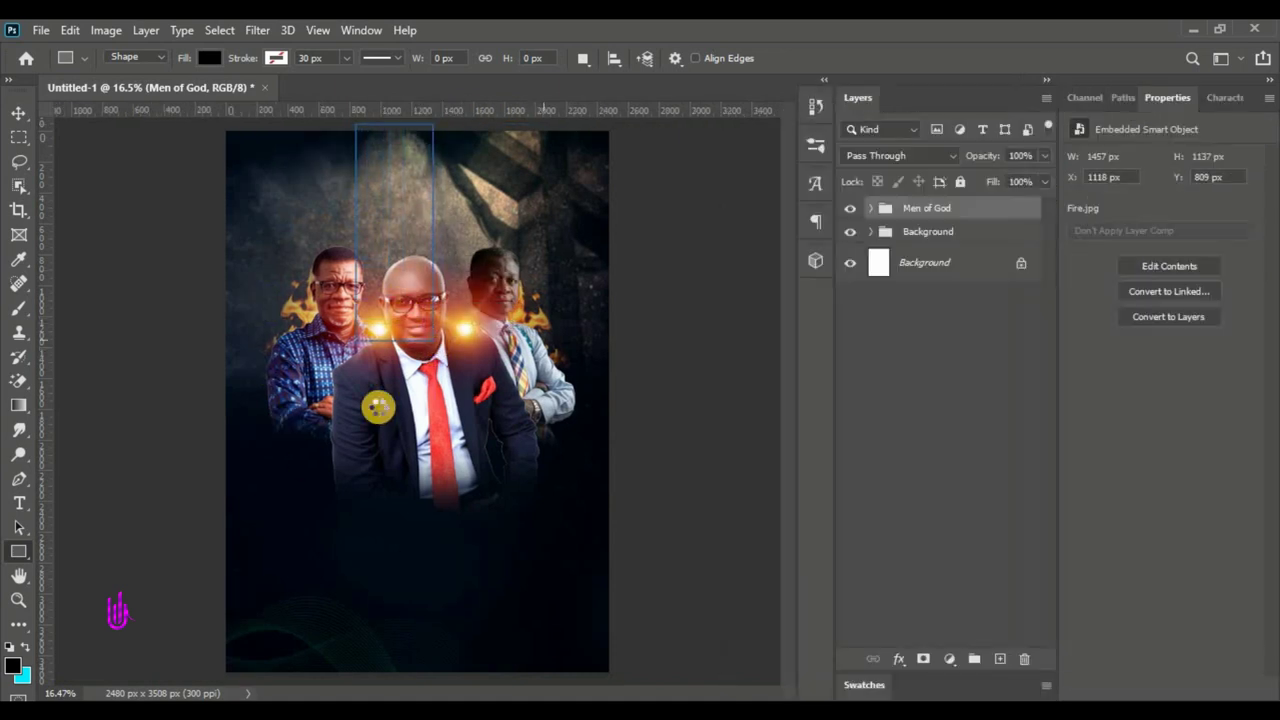
- Duplicate the rectangle into two copies and align the three bars side by side
left_click(20, 118)
left_click_drag(386, 223, 322, 238)
left_click(419, 224)
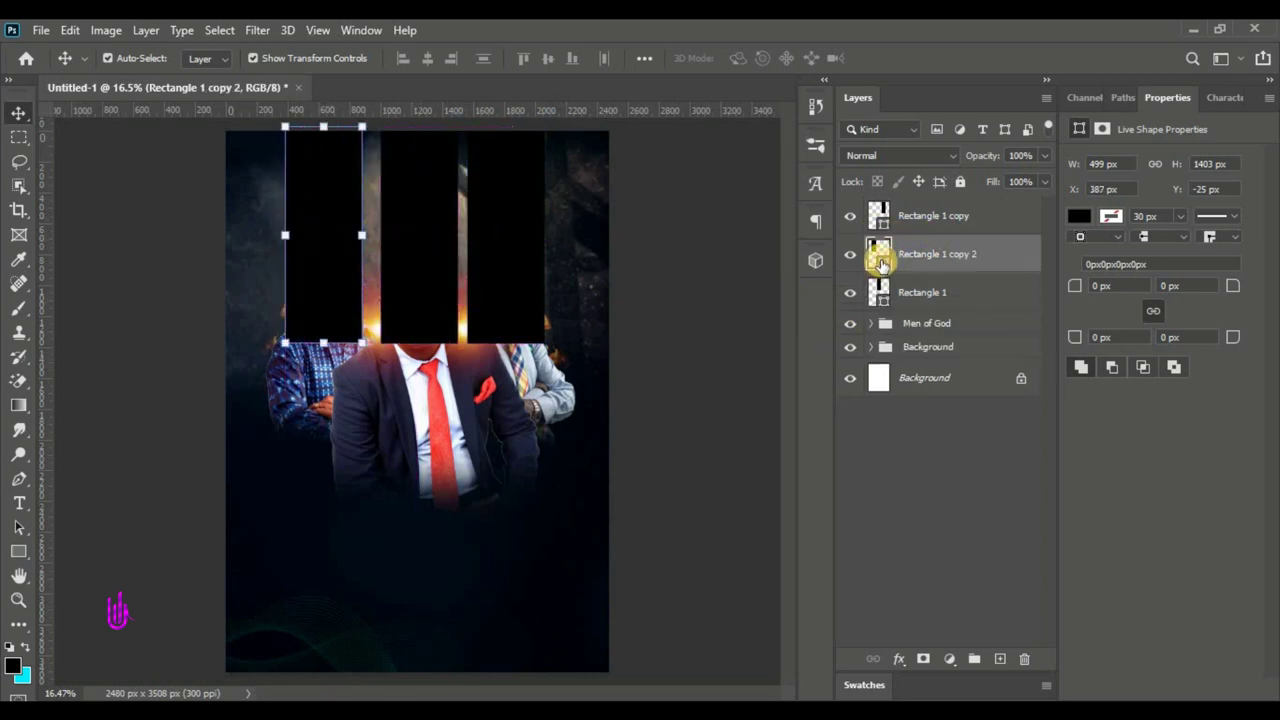
left_click(432, 262)
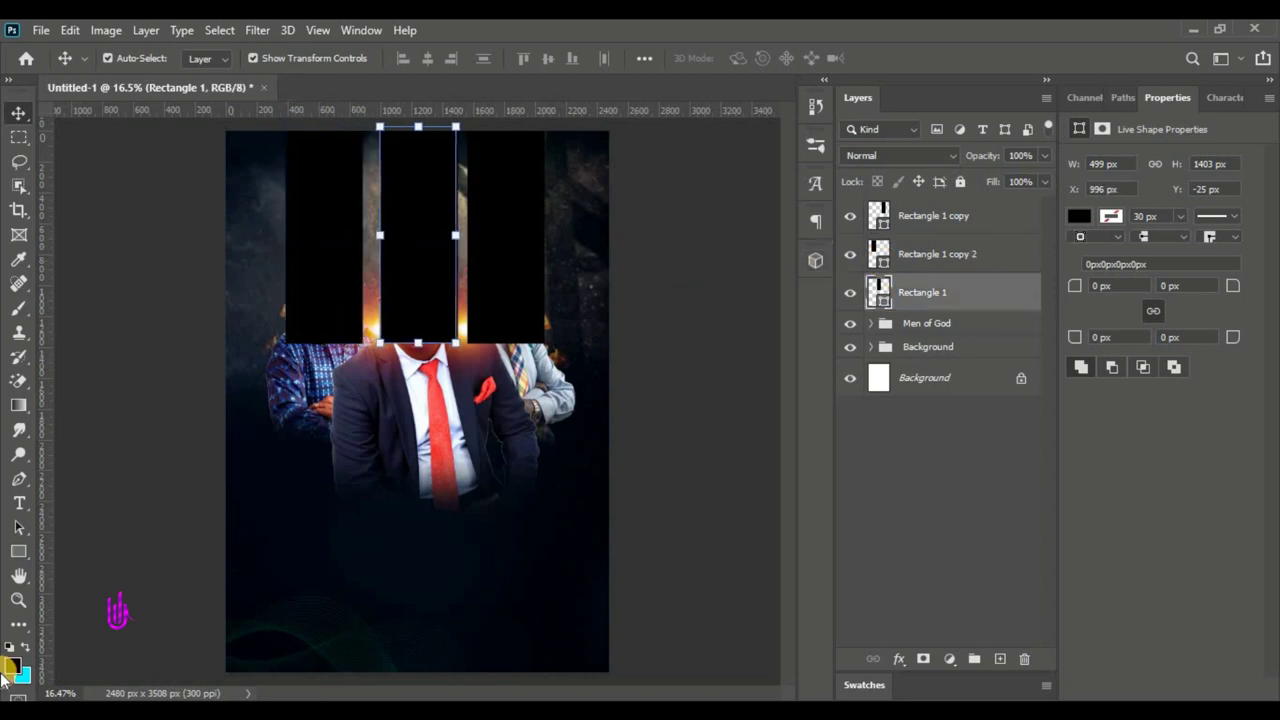
key("shift+Left")
key("shift+Left")
key("Left")
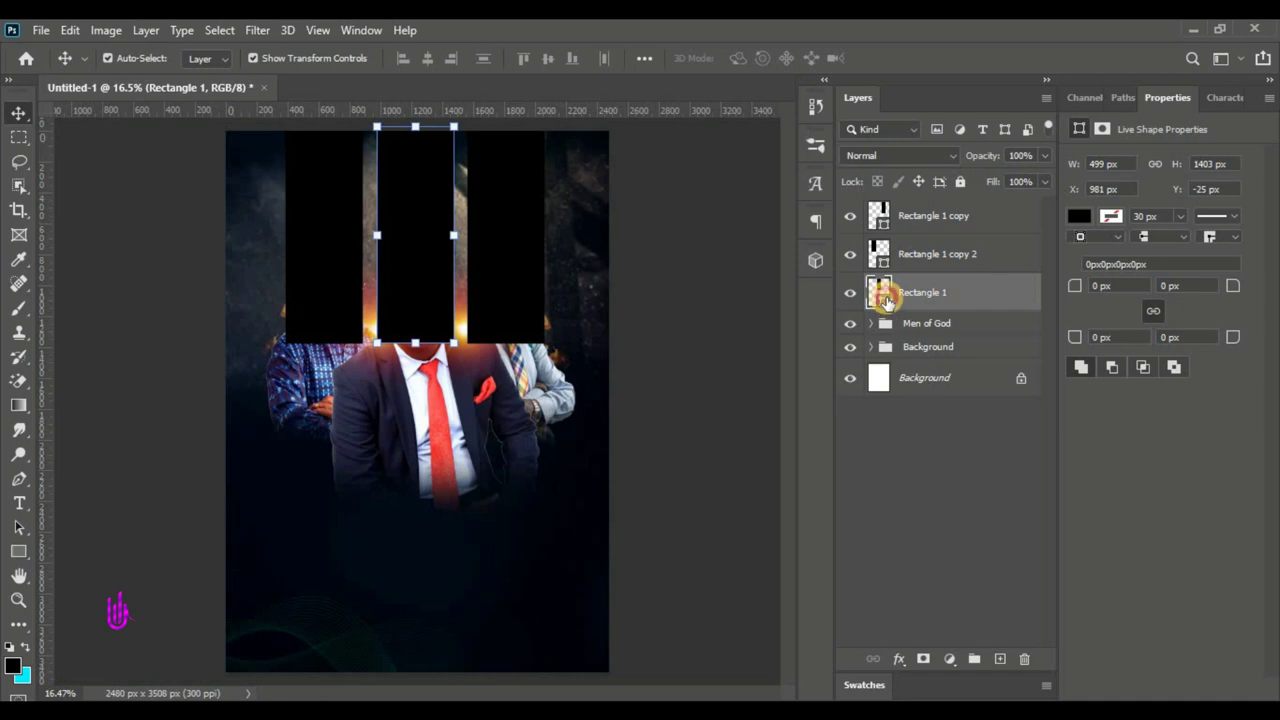
- Try a deep navy bar fill sampled from the suit colour in the Color Picker
double_click(884, 298)
left_click(943, 386)
left_click(563, 629)
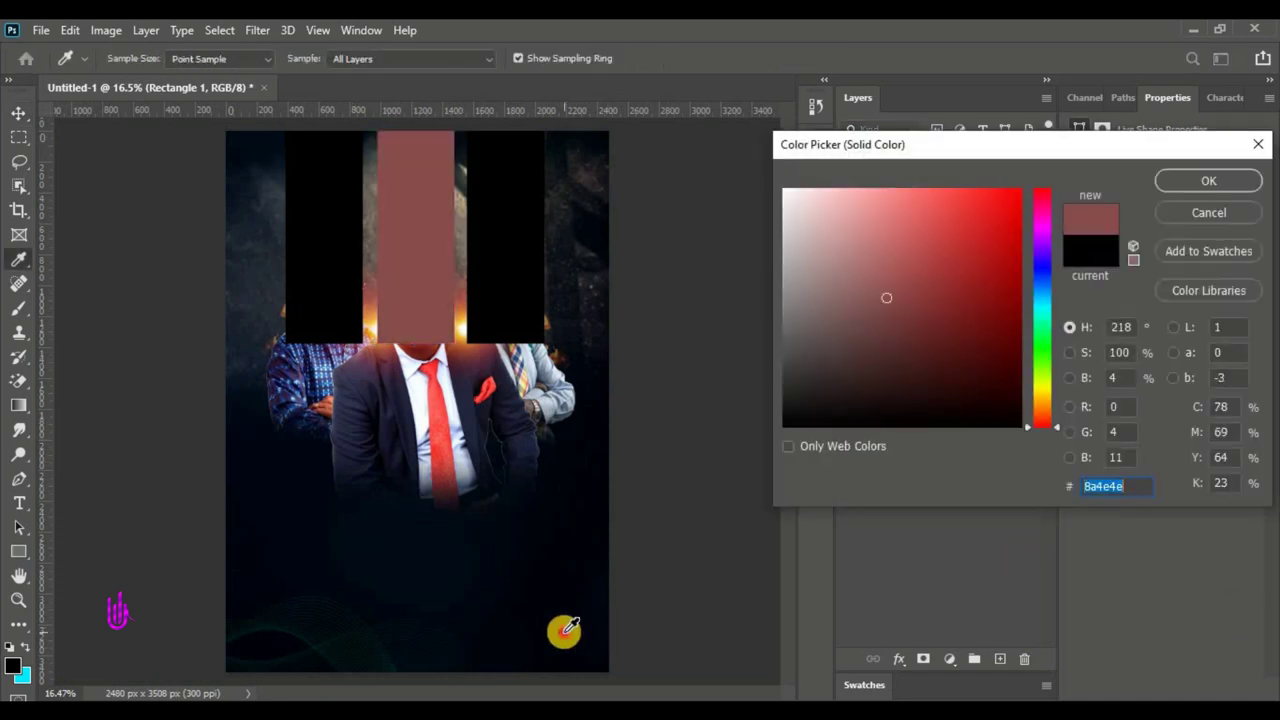
left_click(405, 296)
left_click(366, 377)
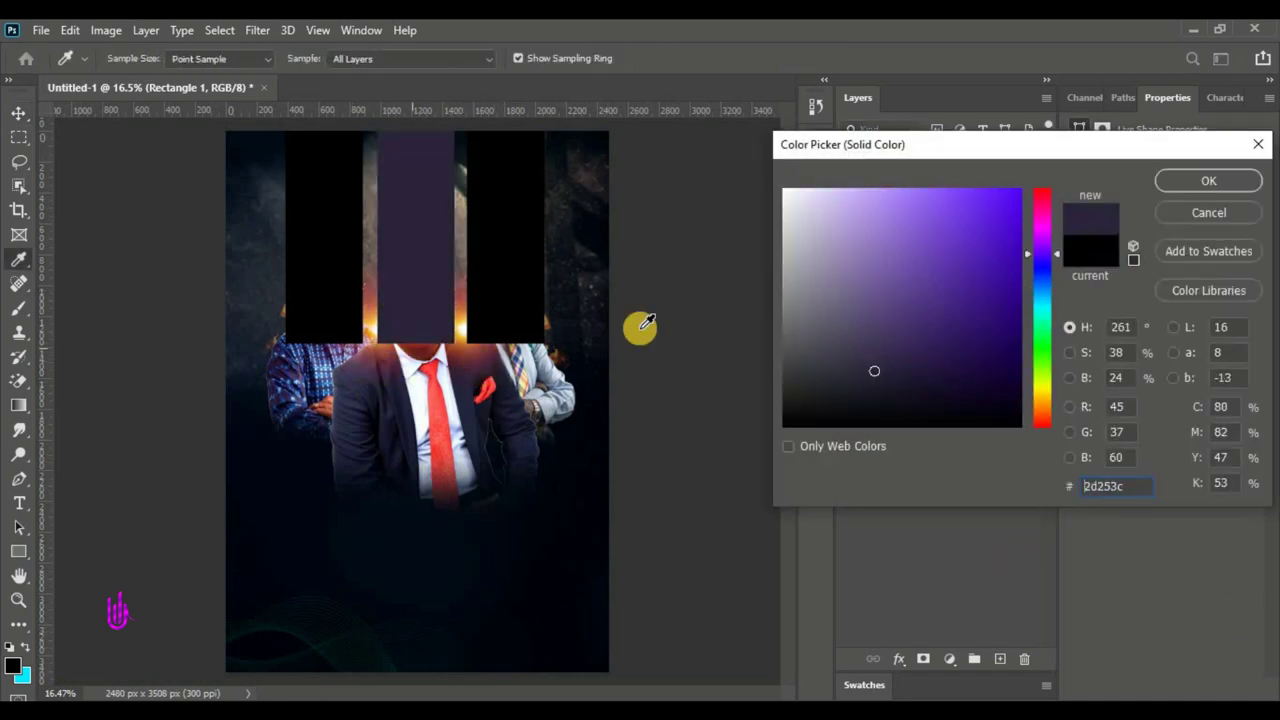
left_click_drag(1057, 262, 1047, 272)
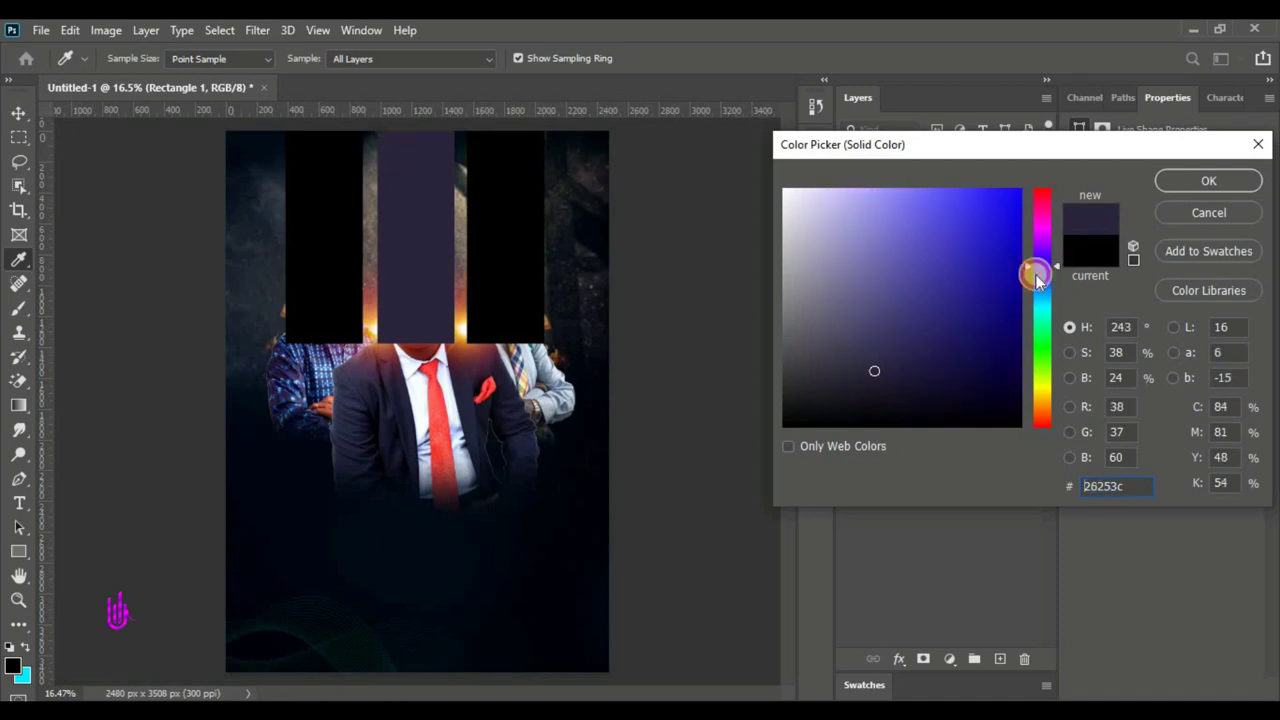
left_click_drag(990, 315, 1018, 413)
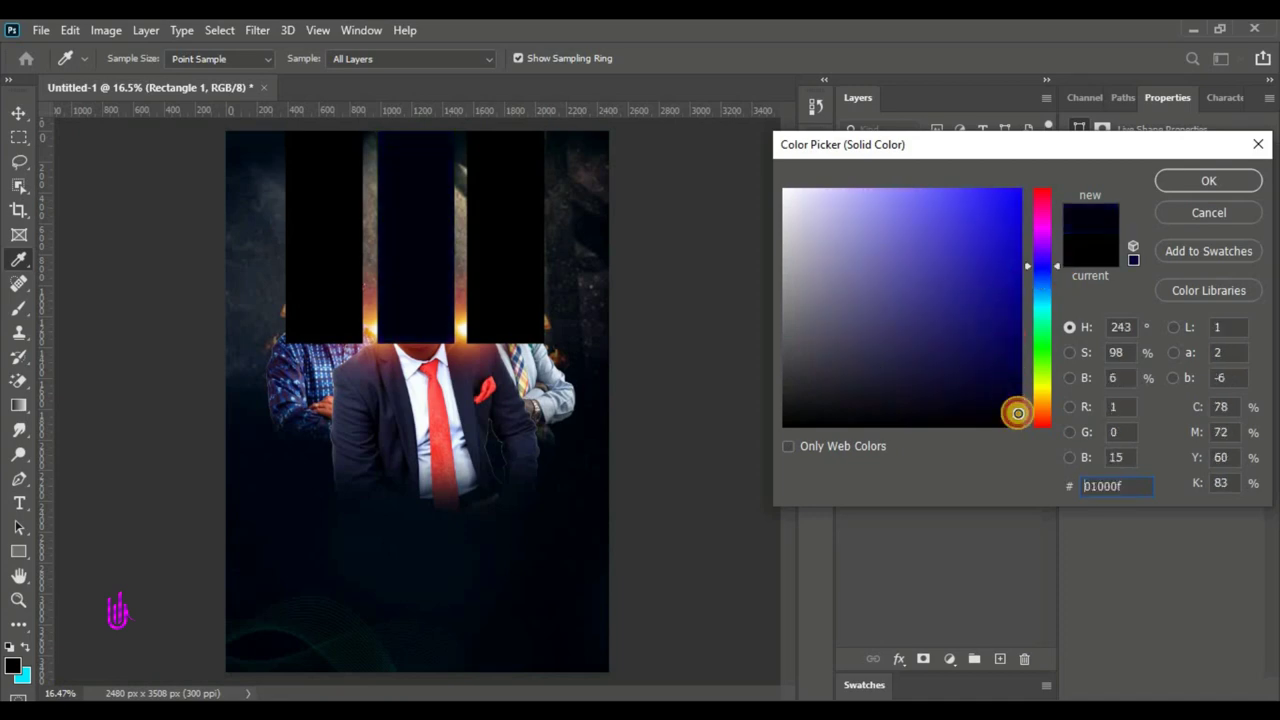
left_click_drag(1100, 486, 1139, 491)
left_click(1207, 181)
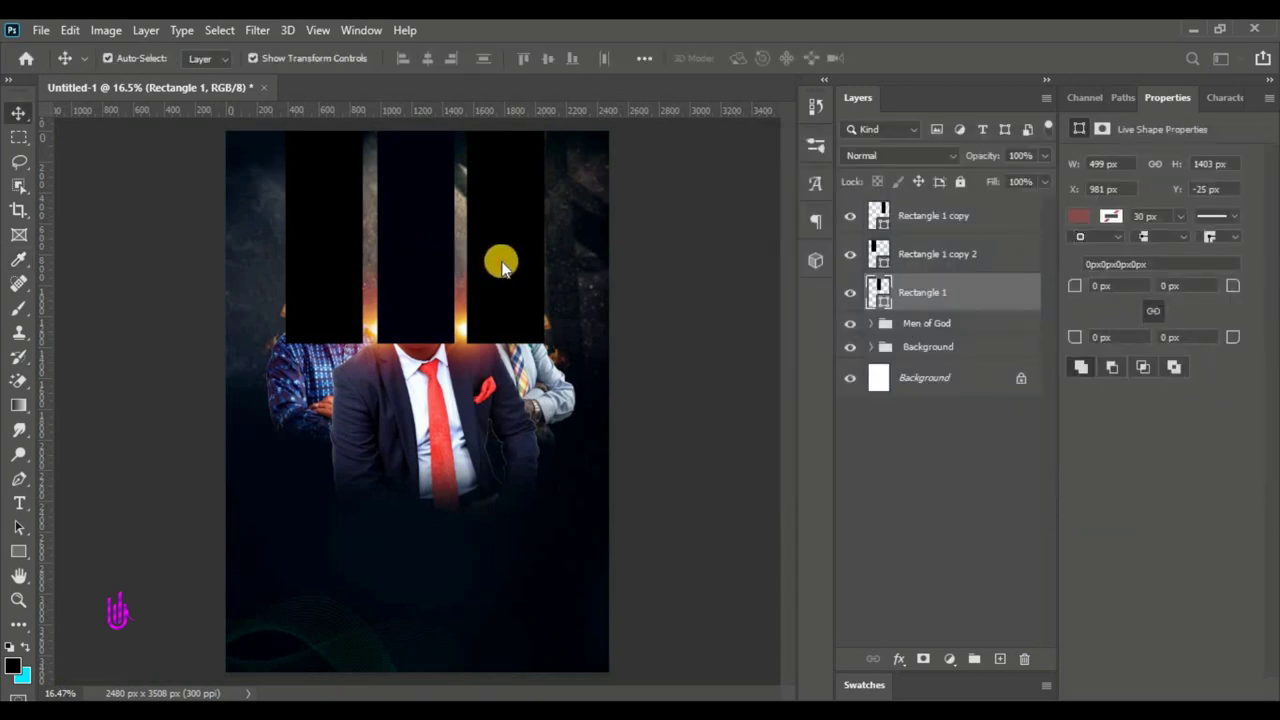
- Set the right bar's fill to blue #004c70
double_click(887, 229)
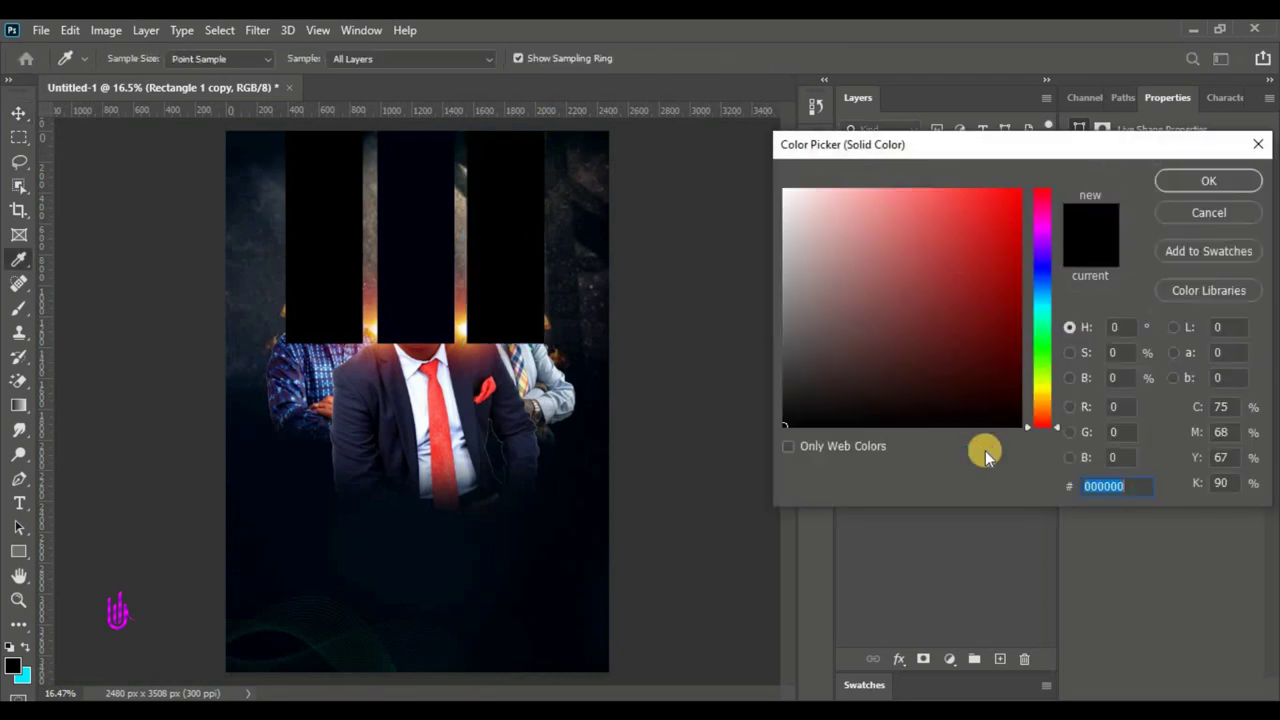
left_click(543, 557)
left_click(994, 240)
mouse_move(994, 240)
left_mouse_down()
mouse_move(1011, 217)
mouse_move(1015, 280)
mouse_move(1043, 300)
mouse_move(1037, 277)
mouse_move(1014, 289)
mouse_move(1028, 288)
mouse_move(1026, 271)
mouse_move(1045, 300)
mouse_move(1037, 286)
mouse_move(974, 289)
mouse_move(1037, 363)
mouse_move(1043, 297)
mouse_move(1020, 280)
mouse_move(1022, 295)
mouse_move(1060, 298)
mouse_move(1040, 286)
mouse_move(1017, 297)
mouse_move(1019, 322)
left_mouse_up()
left_click(1138, 490)
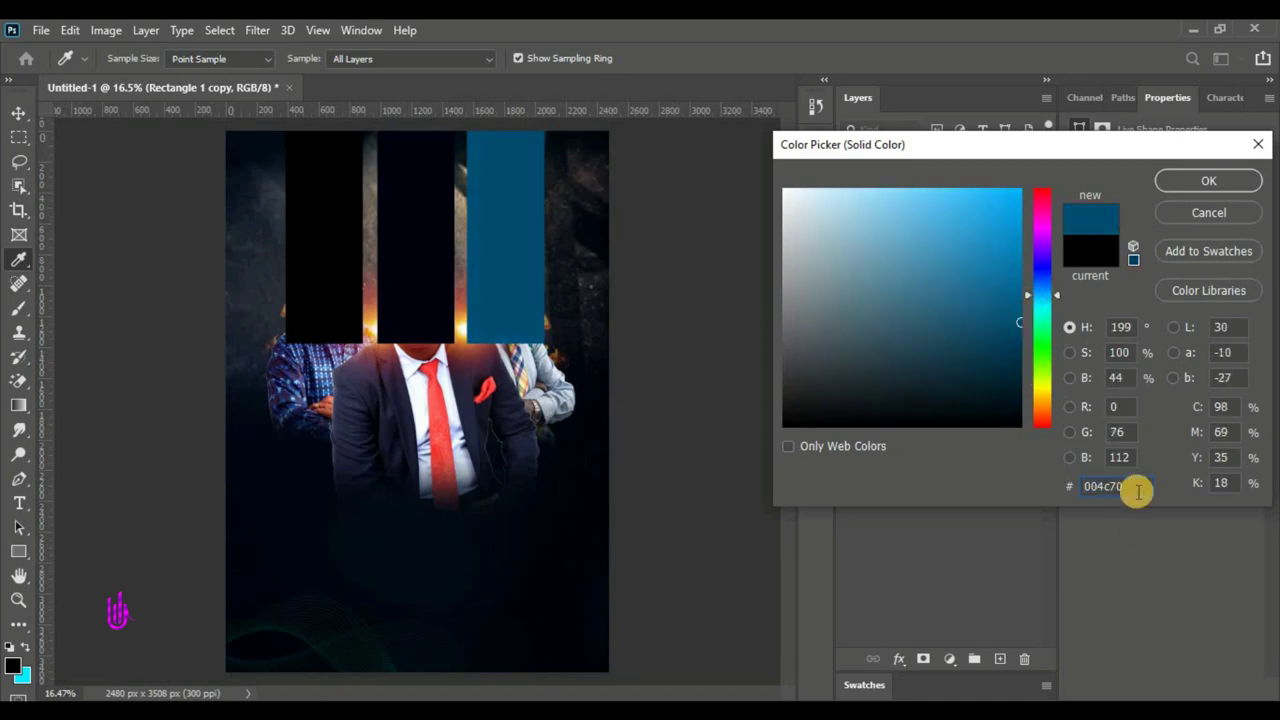
left_click_drag(1140, 488, 1028, 494)
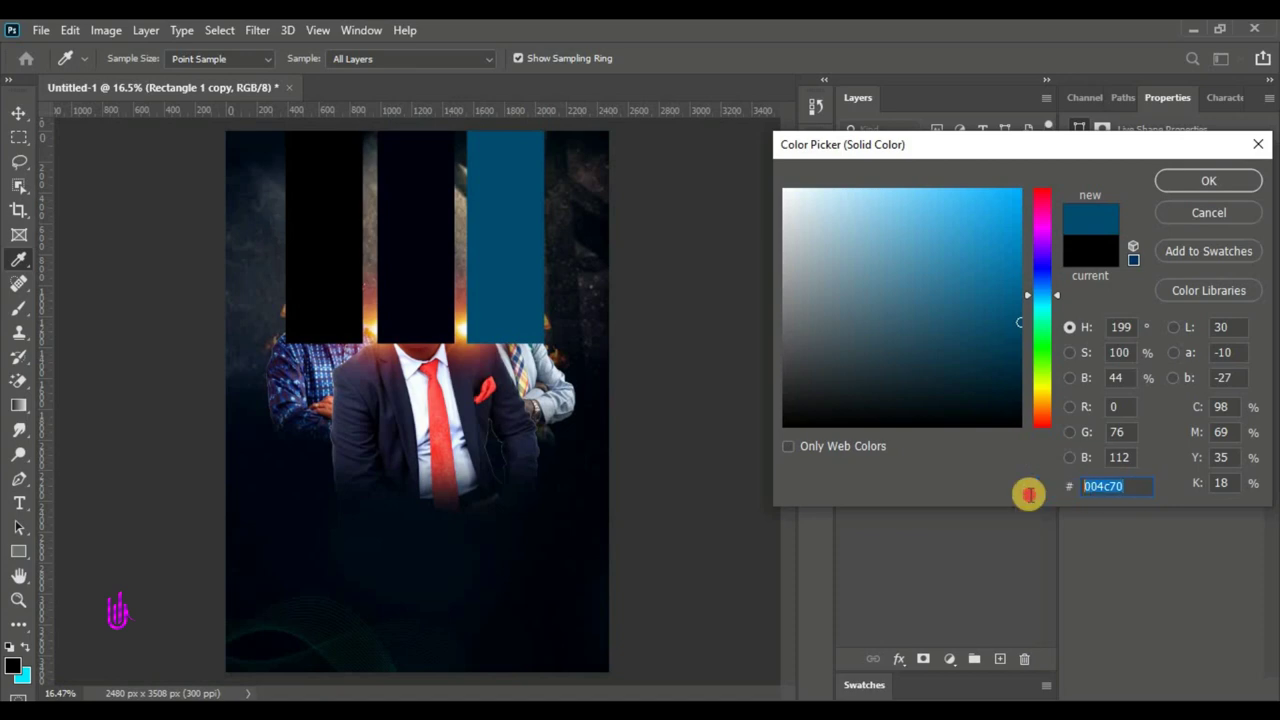
left_click(1181, 179)
- Set the left bar's fill to dark red #790000
left_click(326, 251)
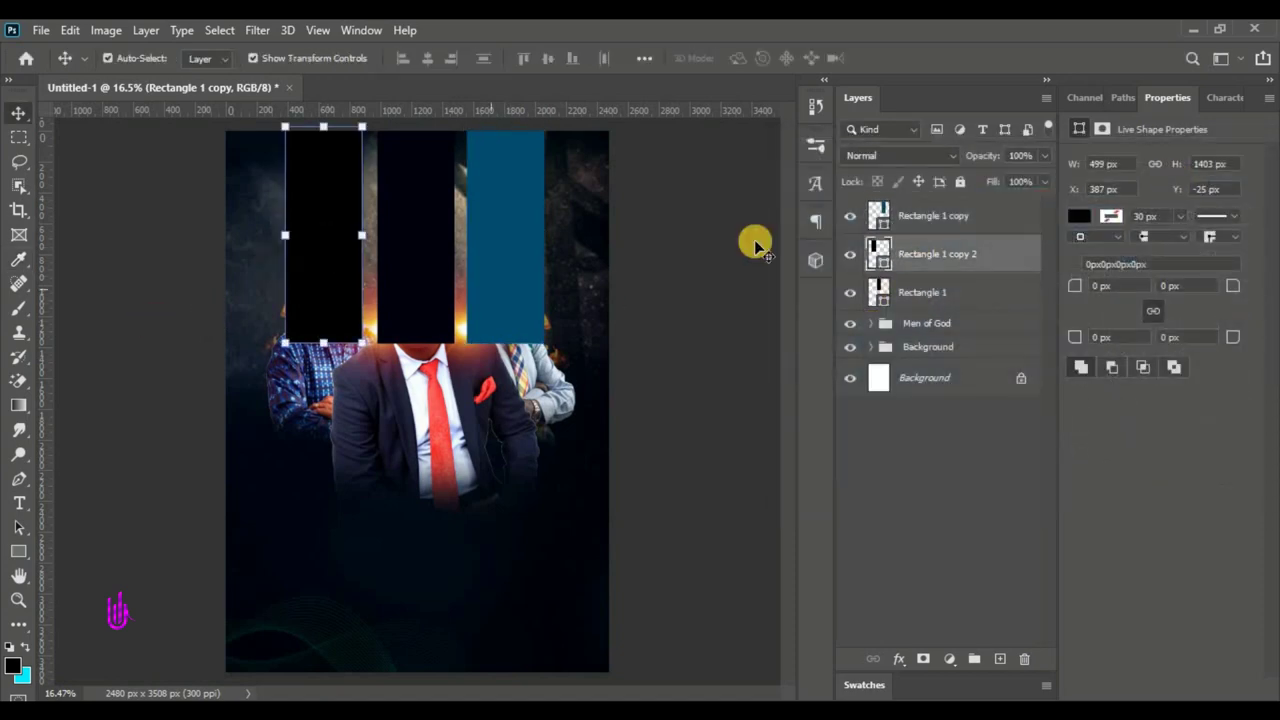
double_click(882, 262)
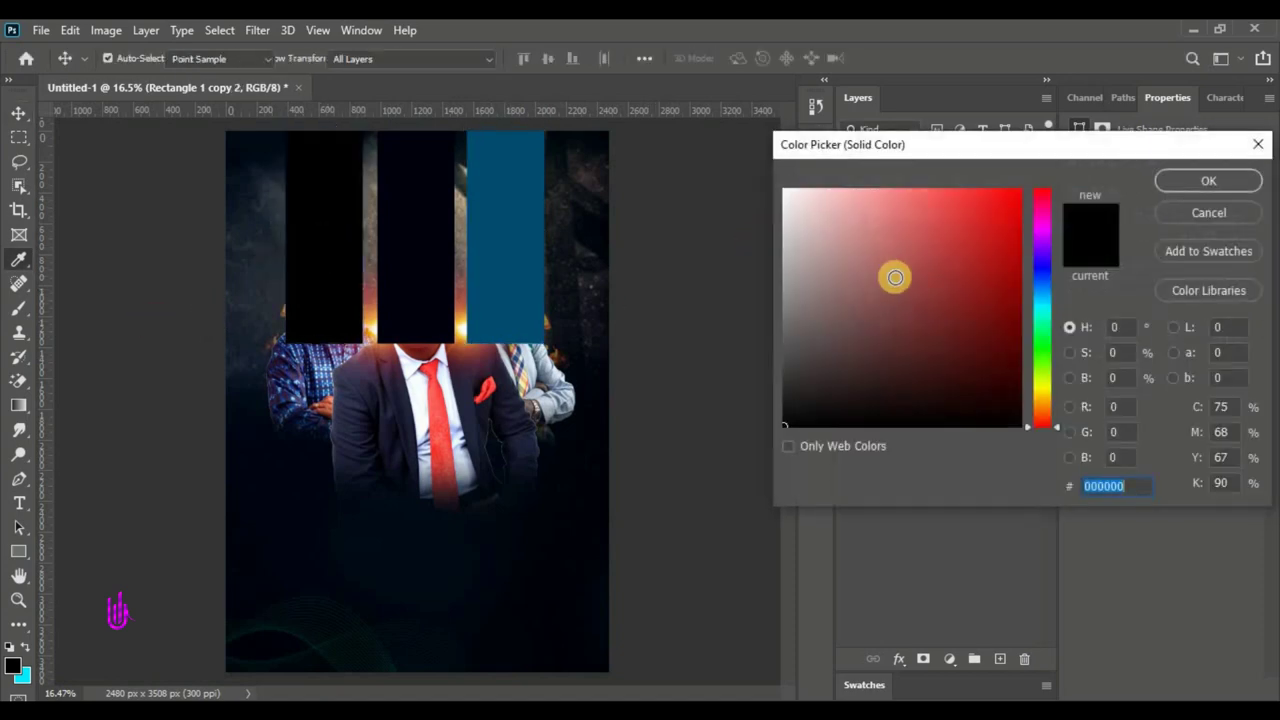
mouse_move(894, 277)
left_mouse_down()
mouse_move(1037, 334)
mouse_move(1040, 300)
mouse_move(1043, 324)
mouse_move(1049, 311)
left_mouse_up()
double_click(1128, 484)
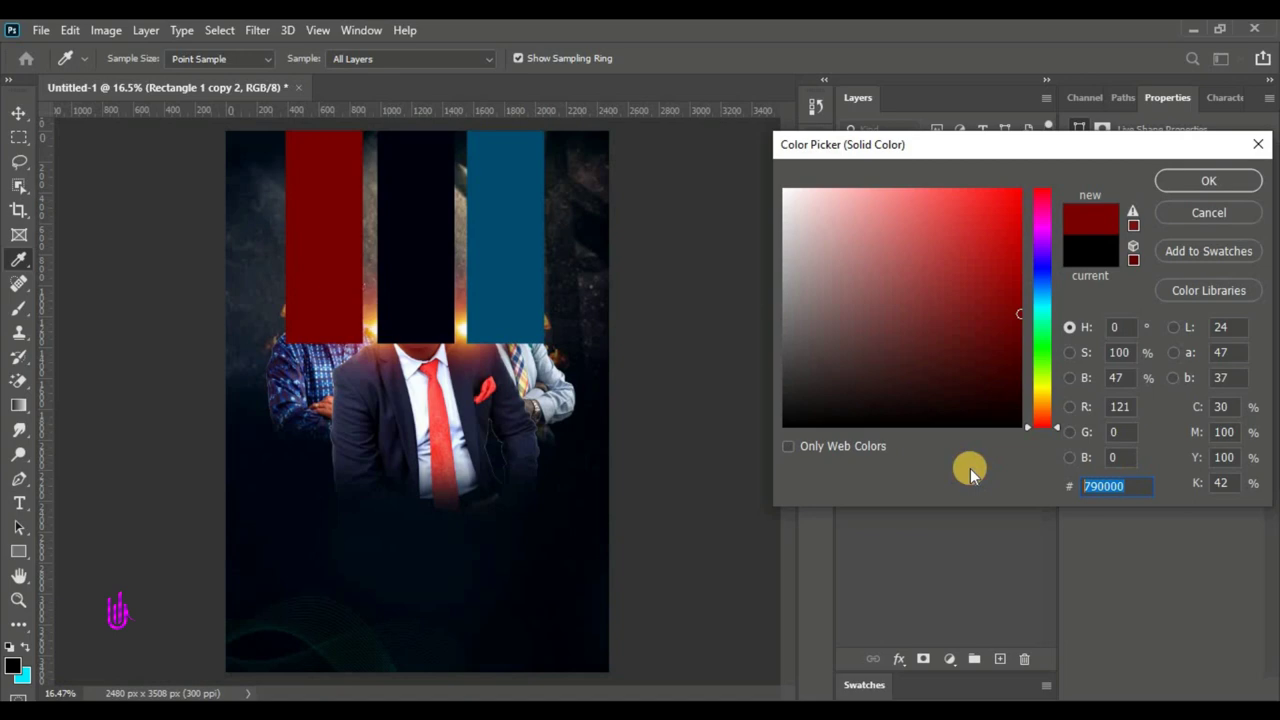
left_click(1178, 182)
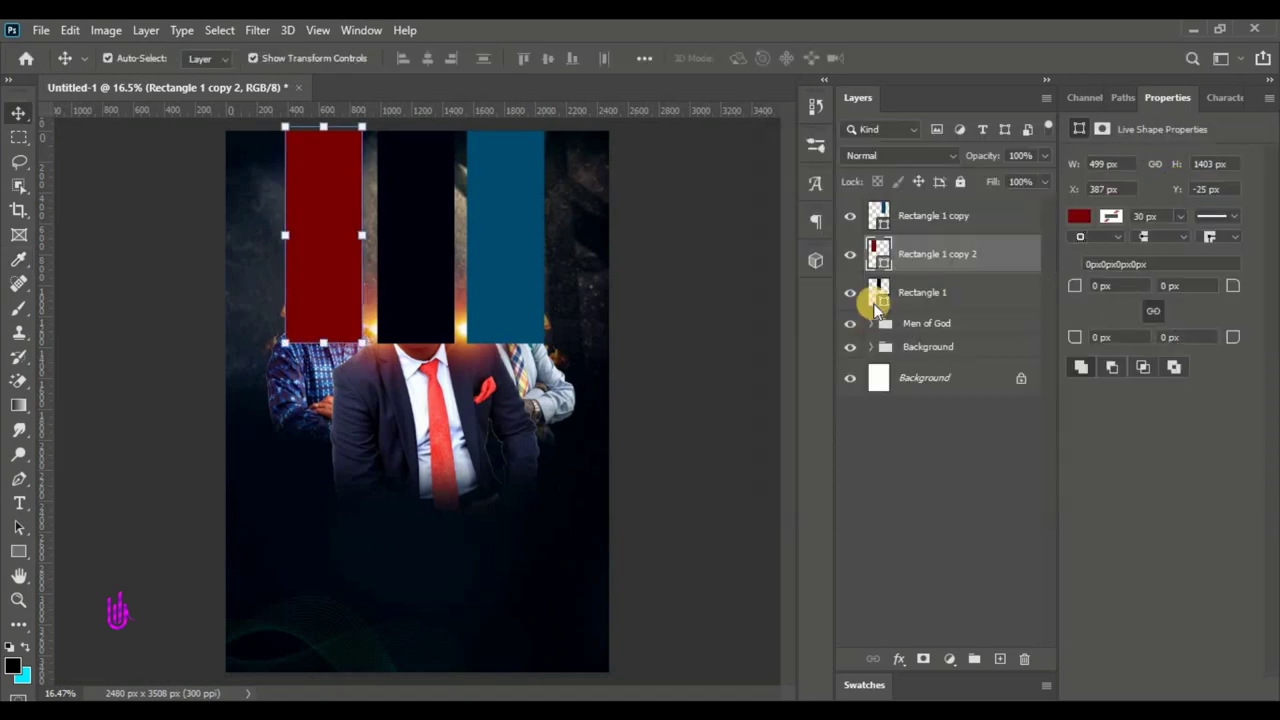
- Select Rectangle 1 and both of its copies
left_click(960, 292)
left_click(945, 215, "ctrl")
left_click(956, 264, "ctrl")
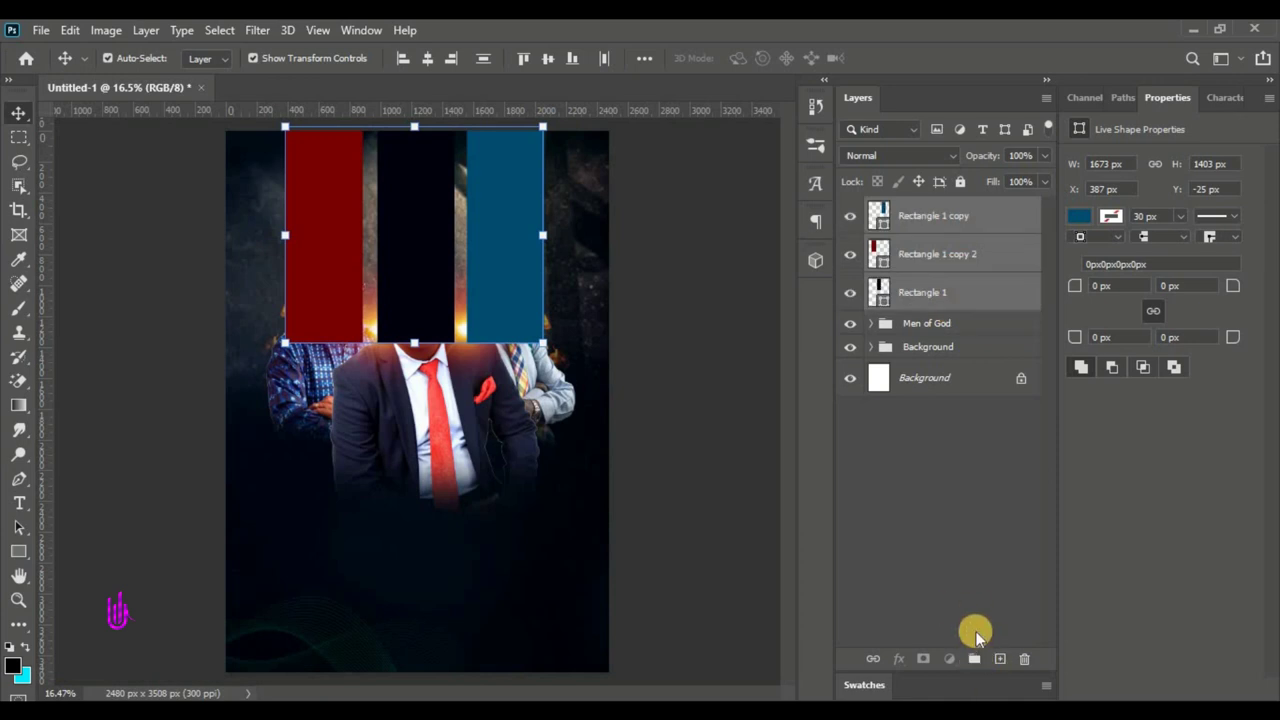
- Group the three bar layers as Group 1 and move it below Men of God
left_click(975, 658)
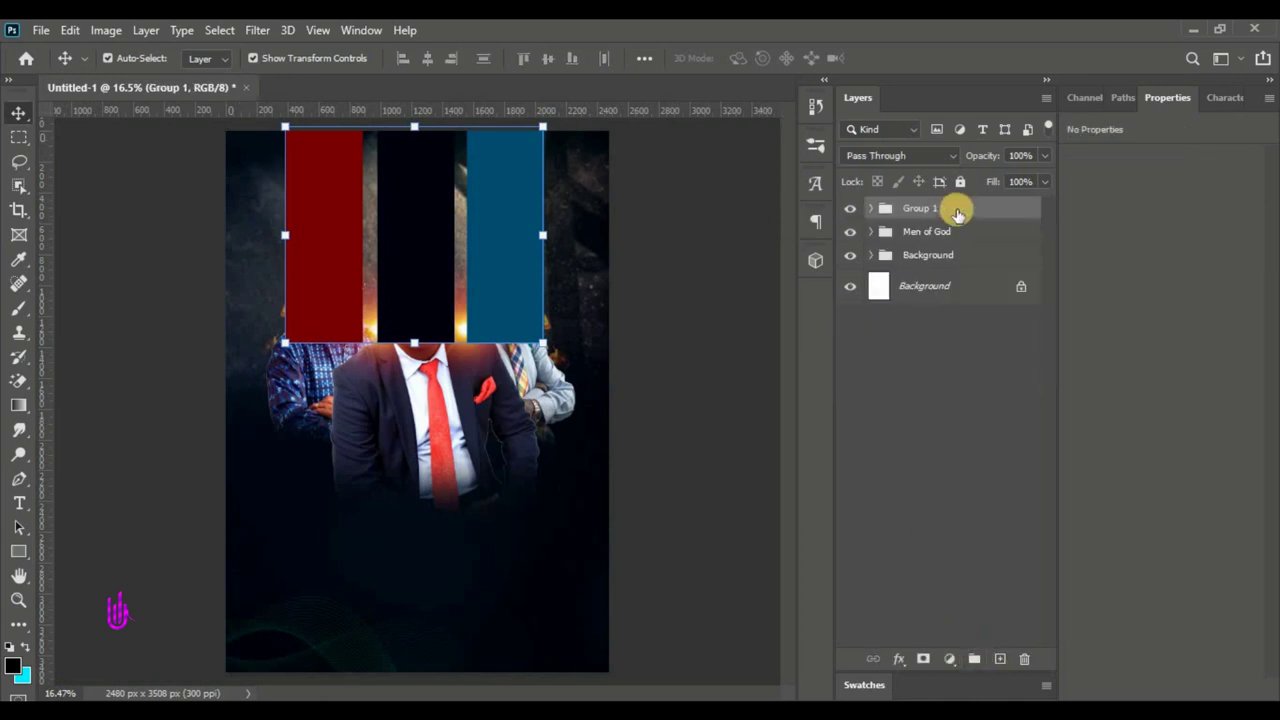
left_click_drag(958, 214, 957, 245)
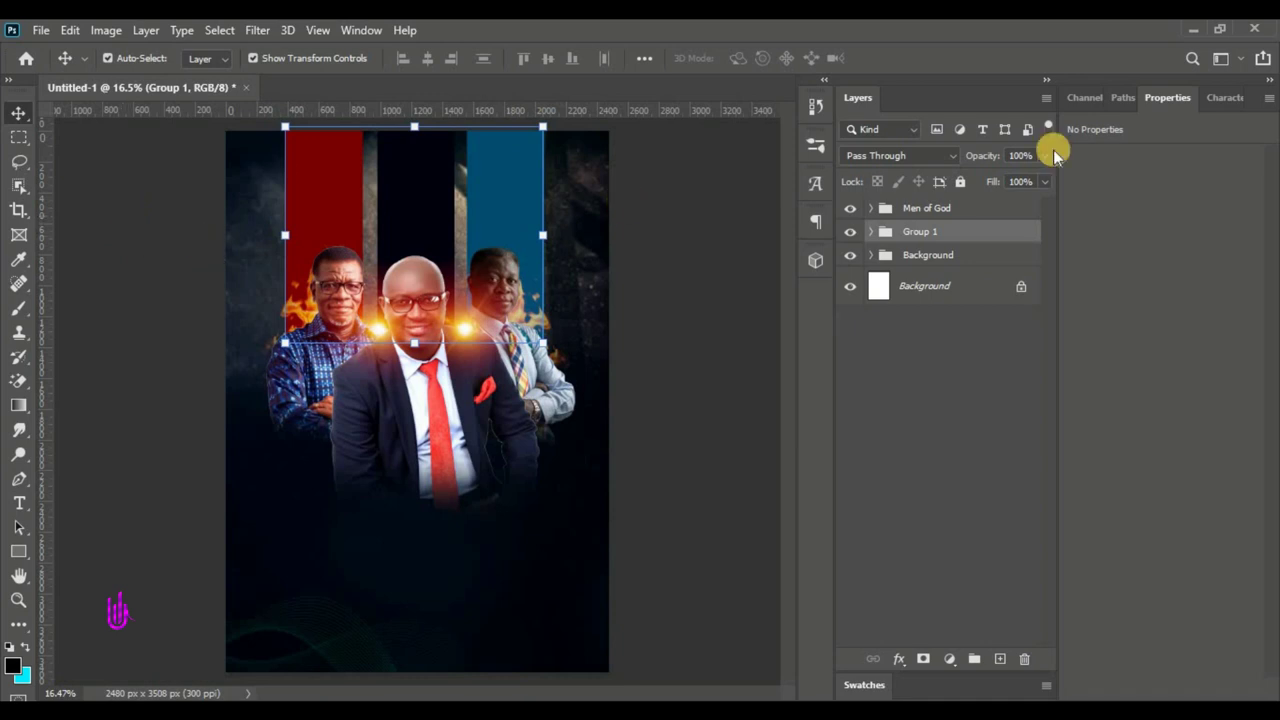
left_click(20, 550)
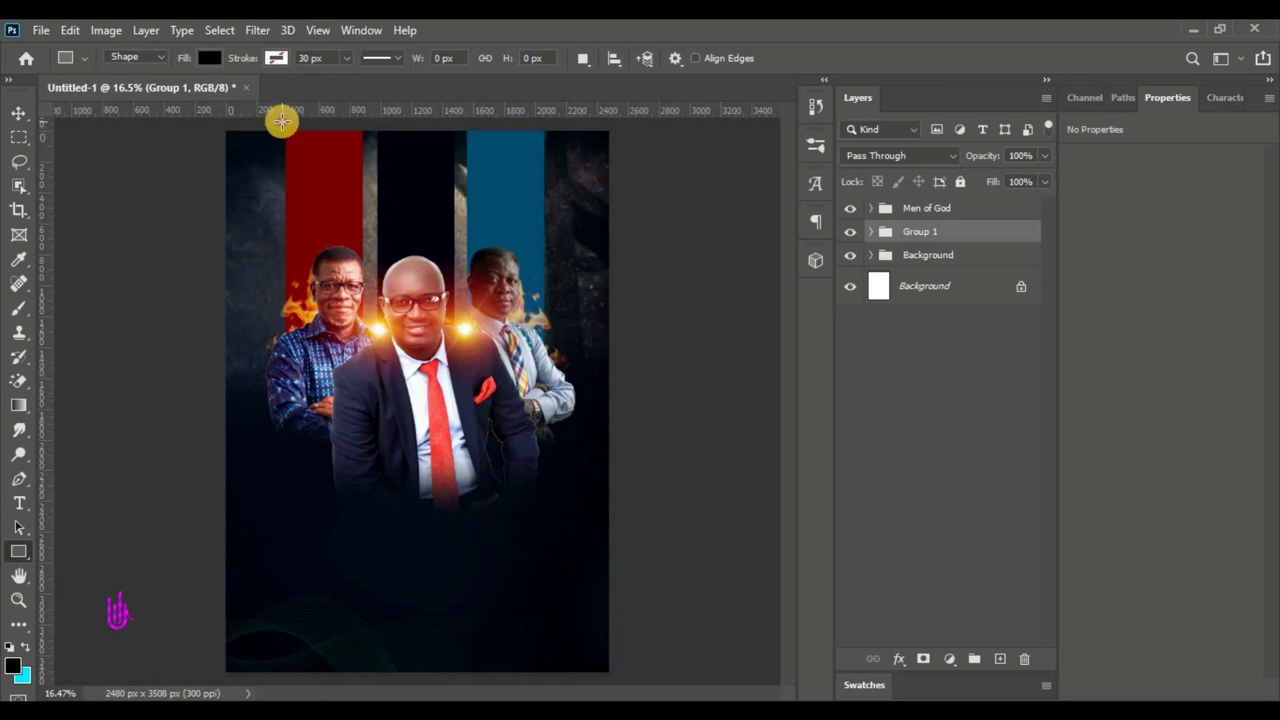
- Draw a wide band across the poster's top and fill it orange #ff9c00
left_click_drag(282, 122, 548, 188)
left_click(19, 113)
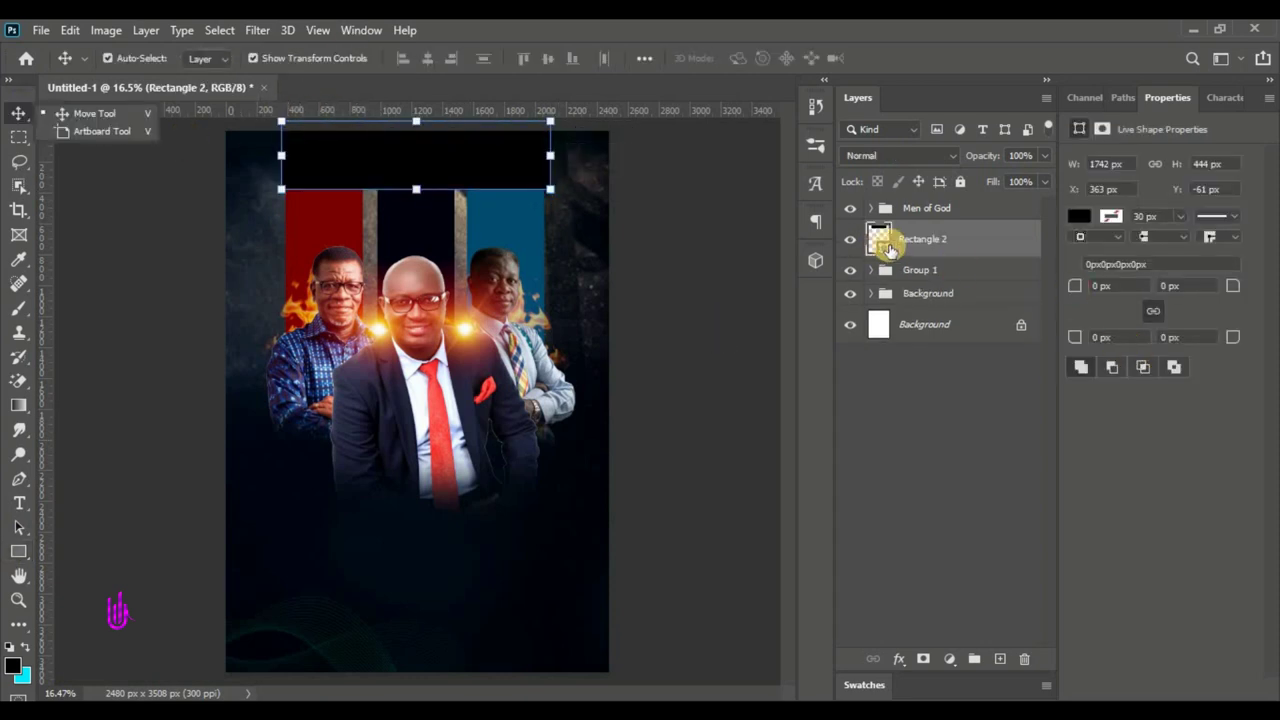
double_click(887, 247)
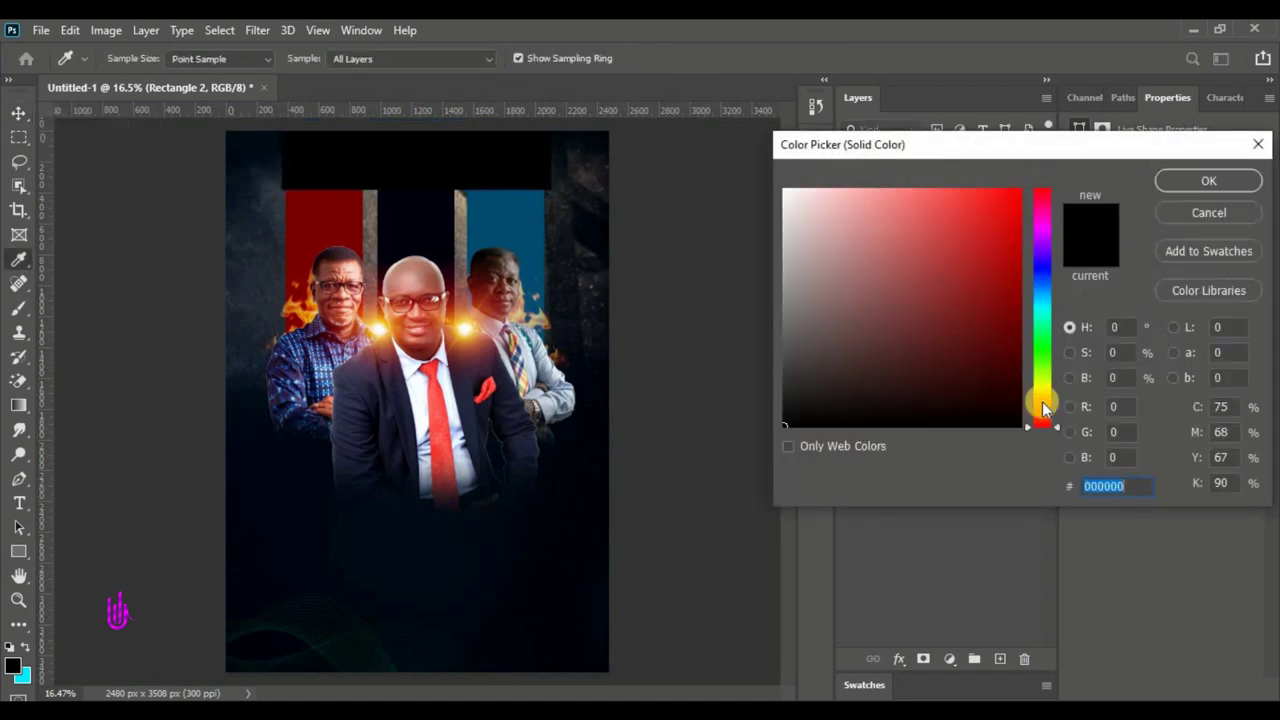
left_click(1042, 400)
left_click_drag(1042, 404, 1042, 405)
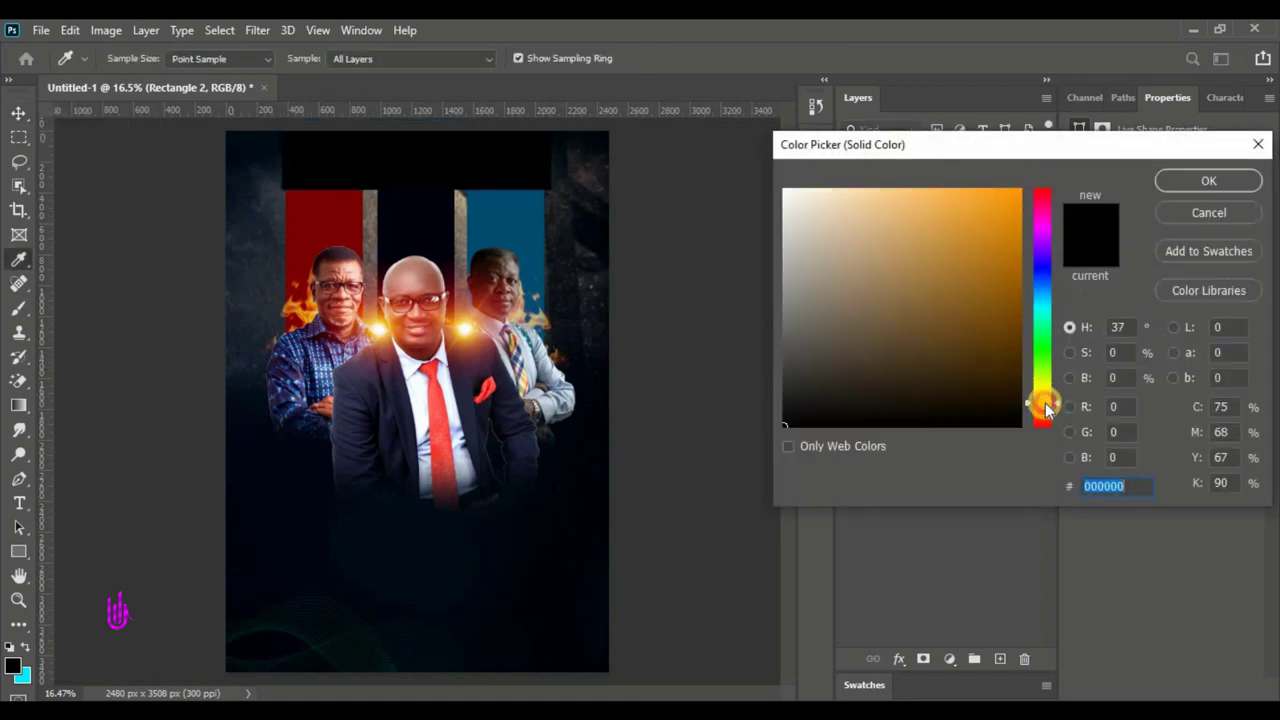
left_click(1022, 190)
left_click_drag(1089, 484, 1124, 485)
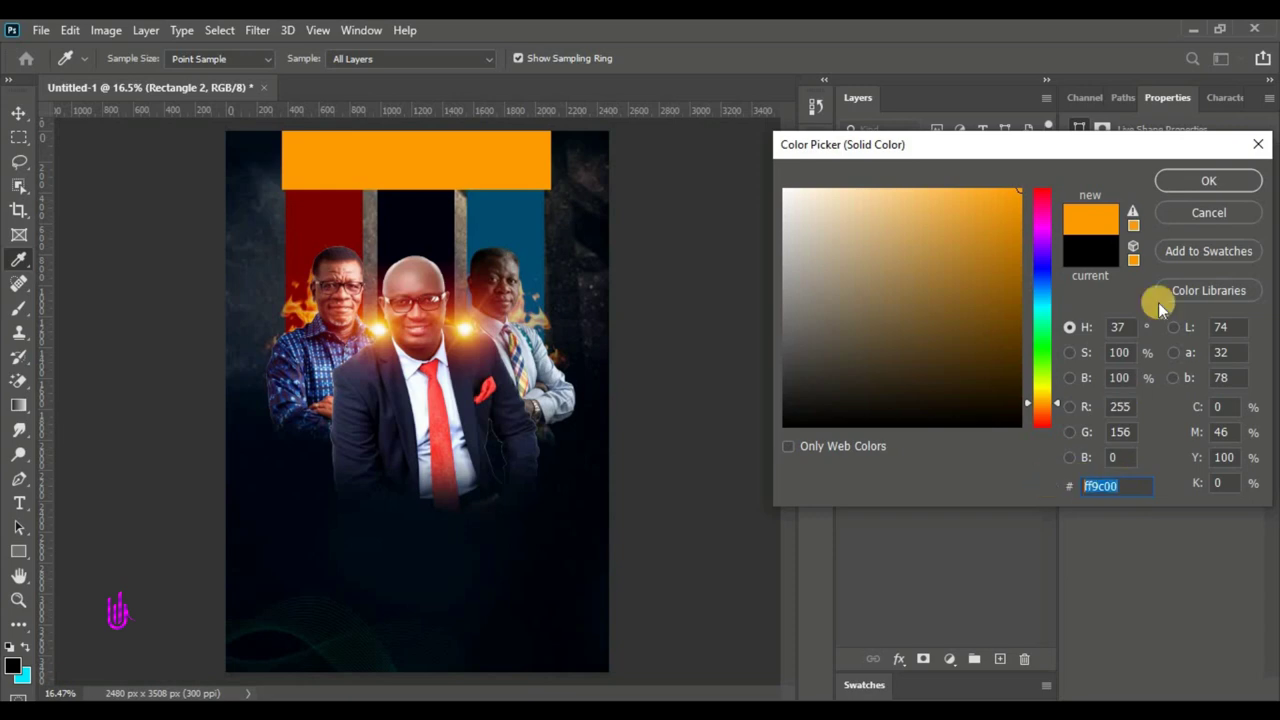
left_click(1182, 190)
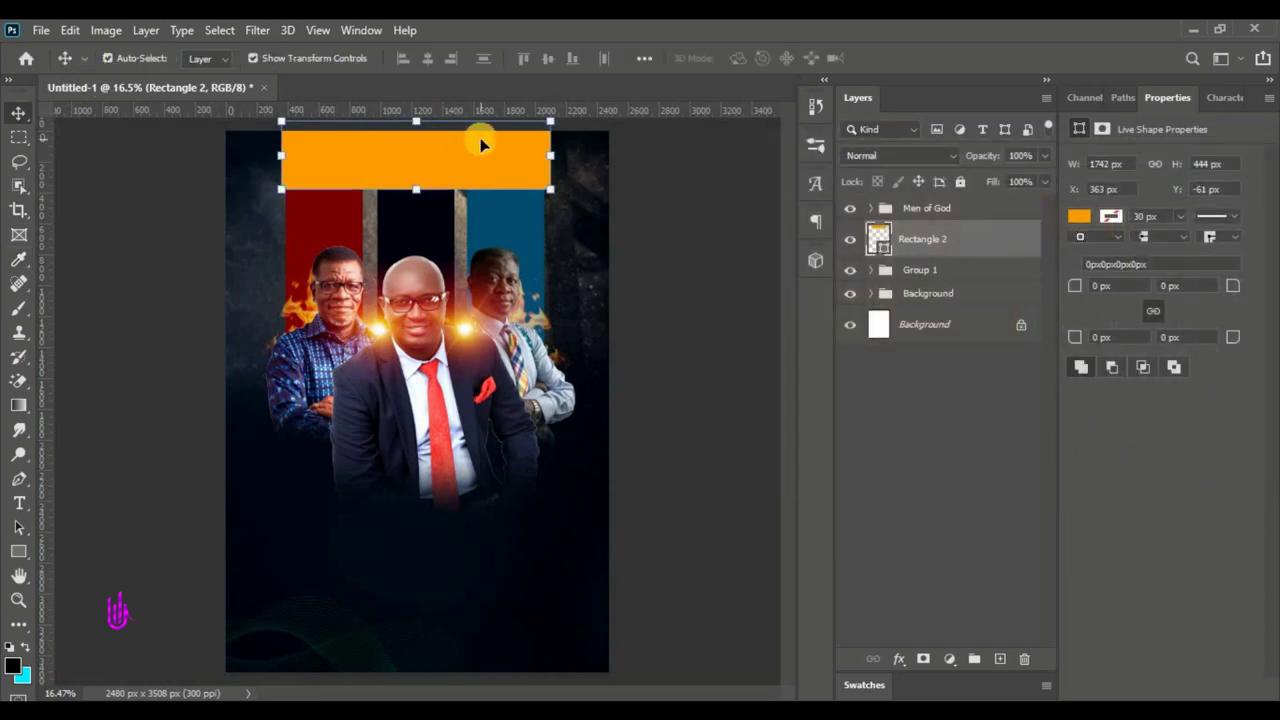
- Narrow the orange band to the bars' width and warp its bottom edge into a wave
left_click_drag(550, 158, 543, 160)
left_click_drag(274, 155, 278, 158)
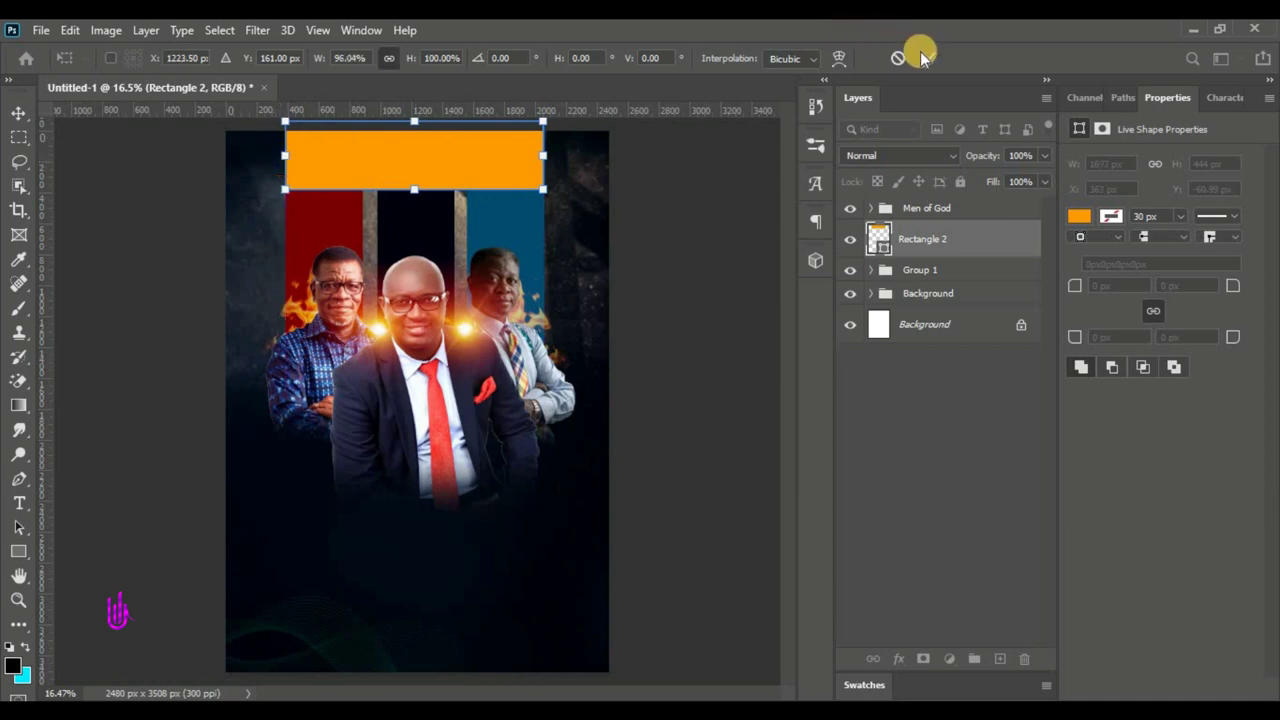
key("Return")
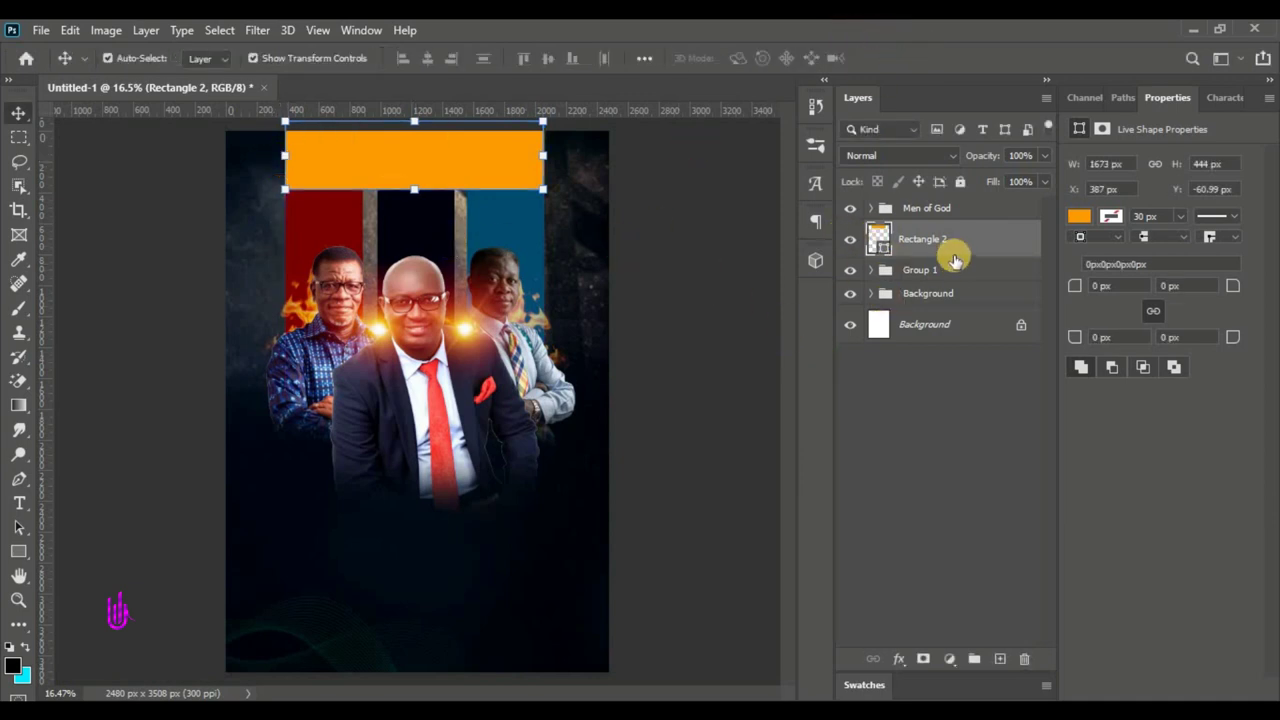
left_click(425, 195)
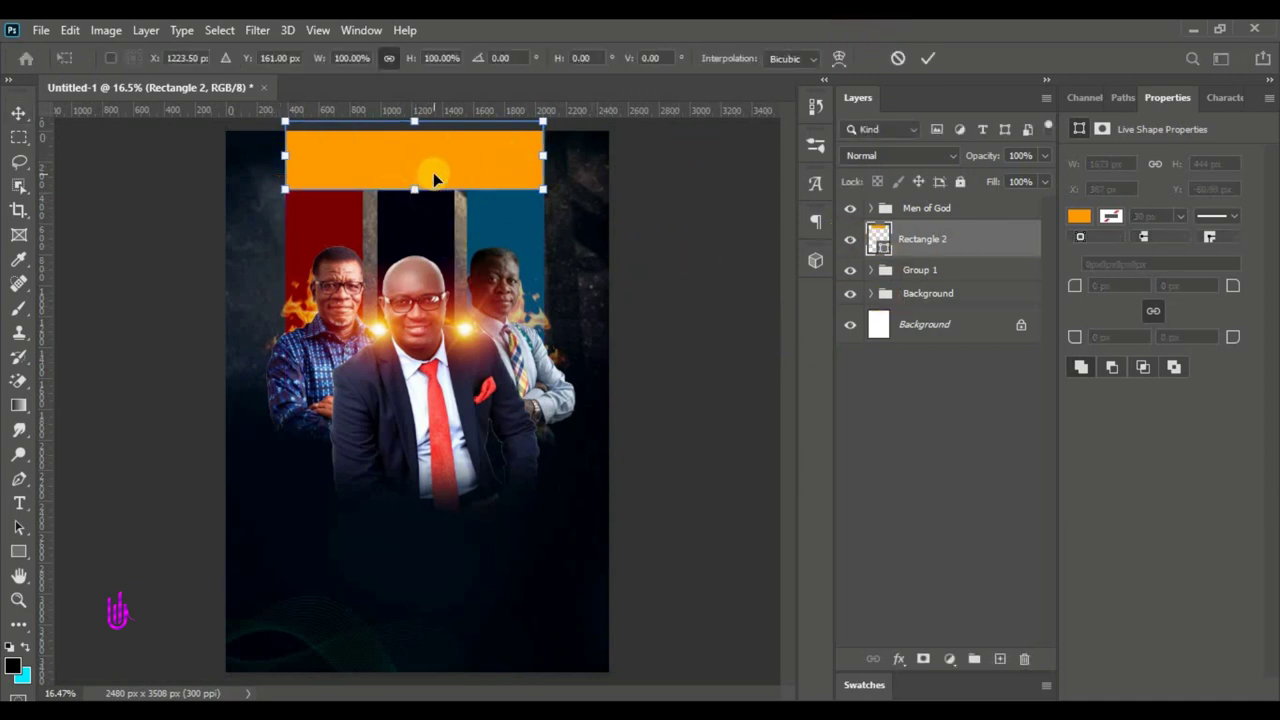
right_click(432, 178)
left_click(471, 294)
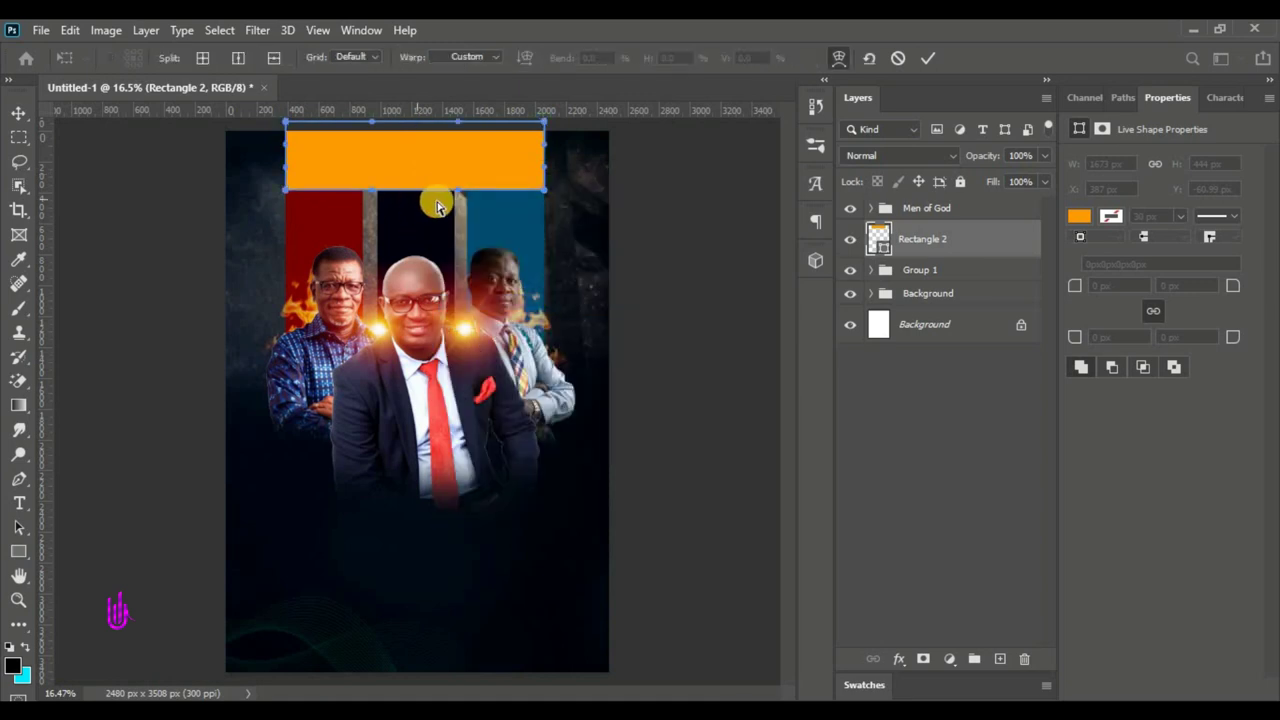
left_click_drag(460, 190, 460, 164)
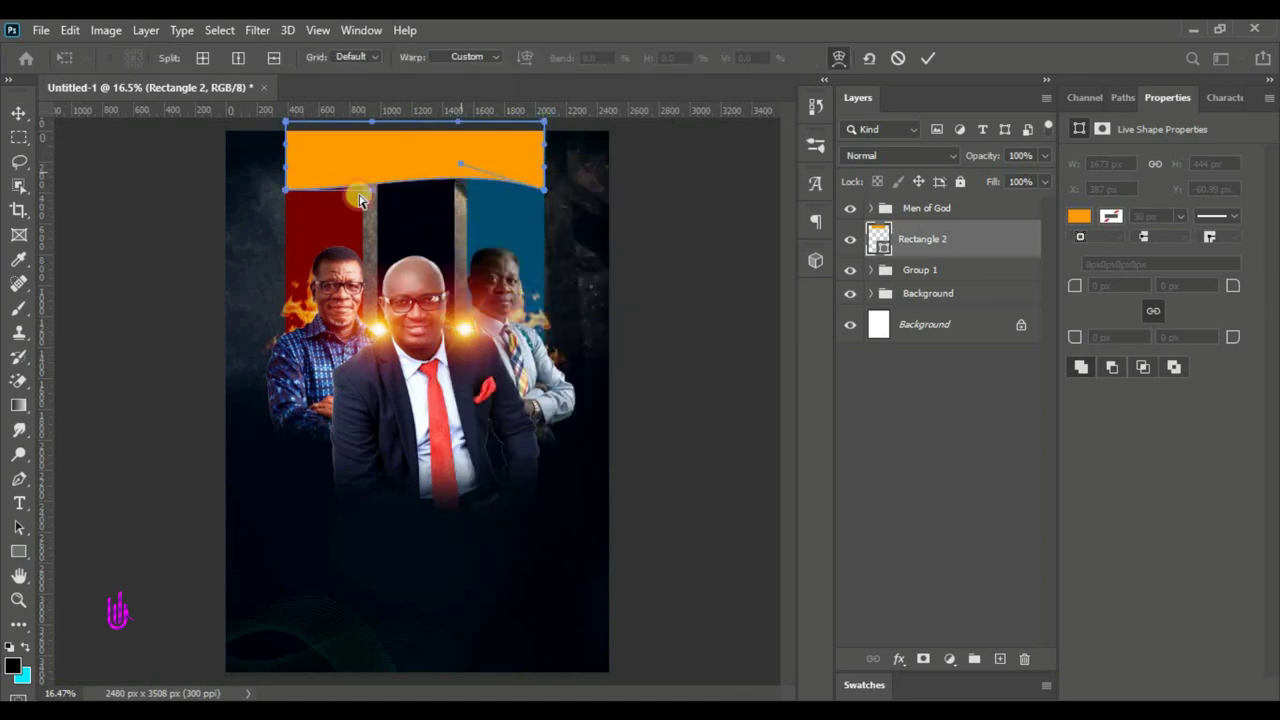
left_click_drag(371, 186, 387, 212)
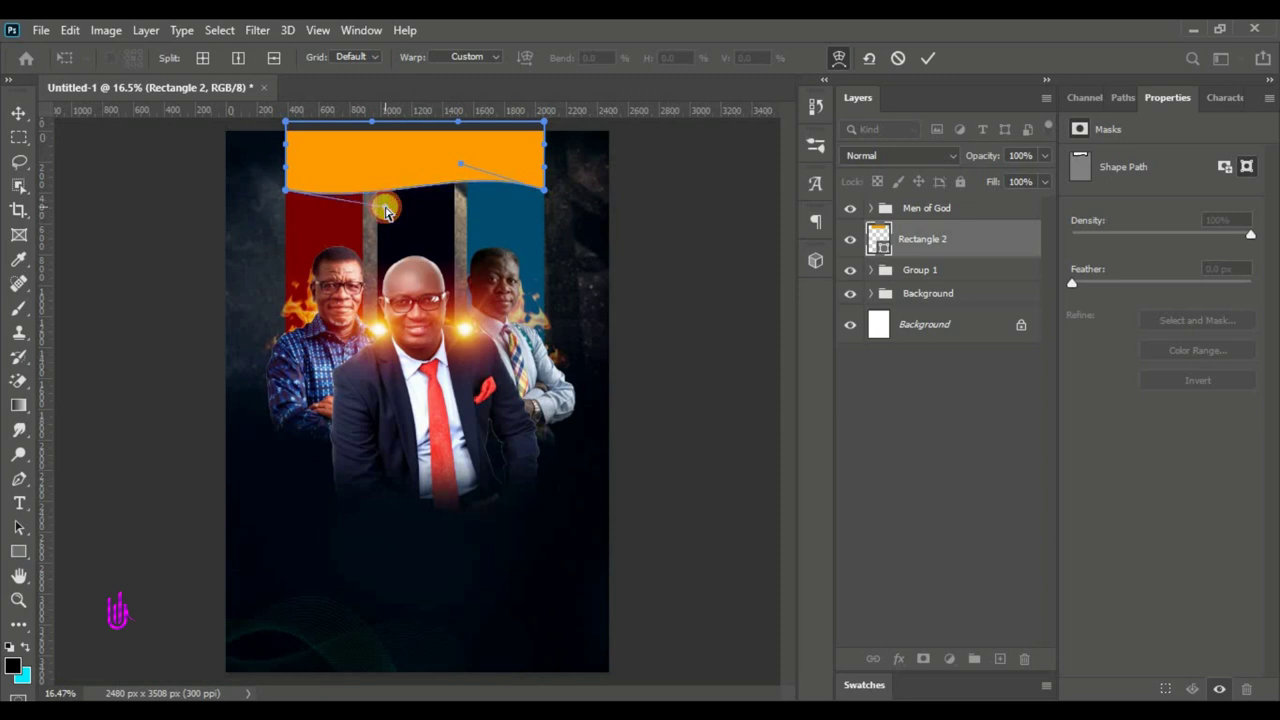
left_click(928, 58)
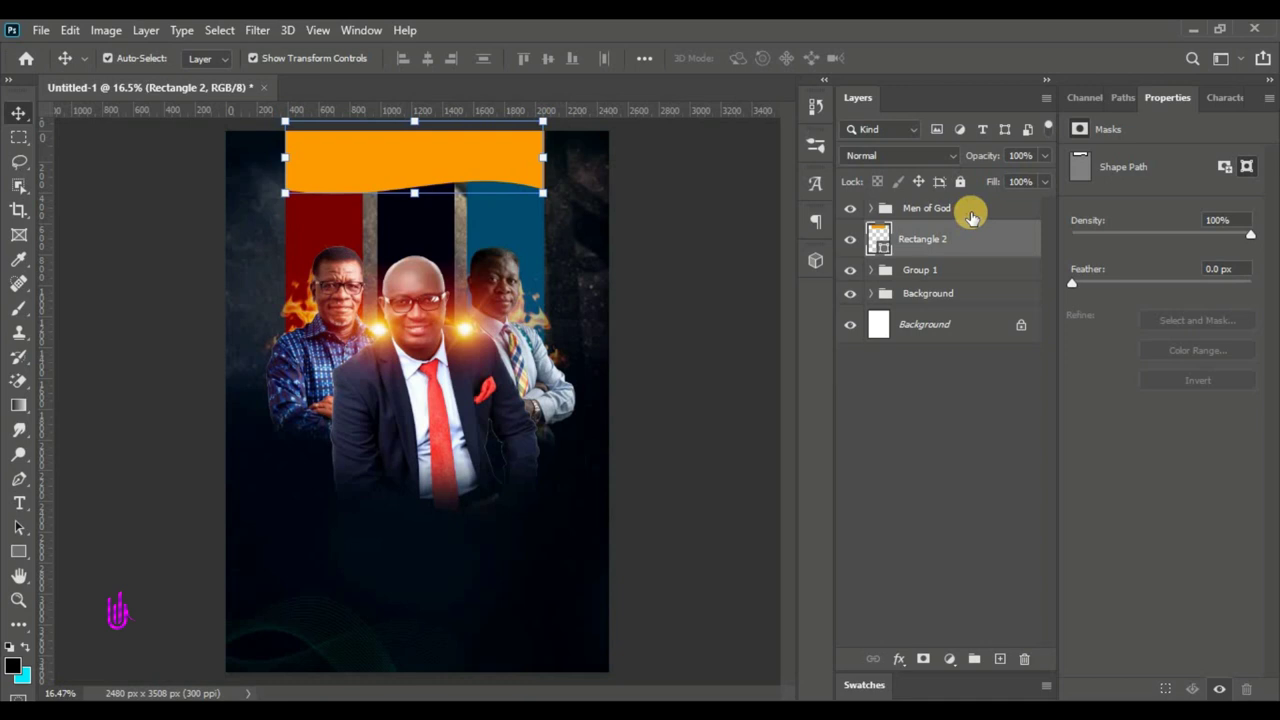
left_click(958, 210)
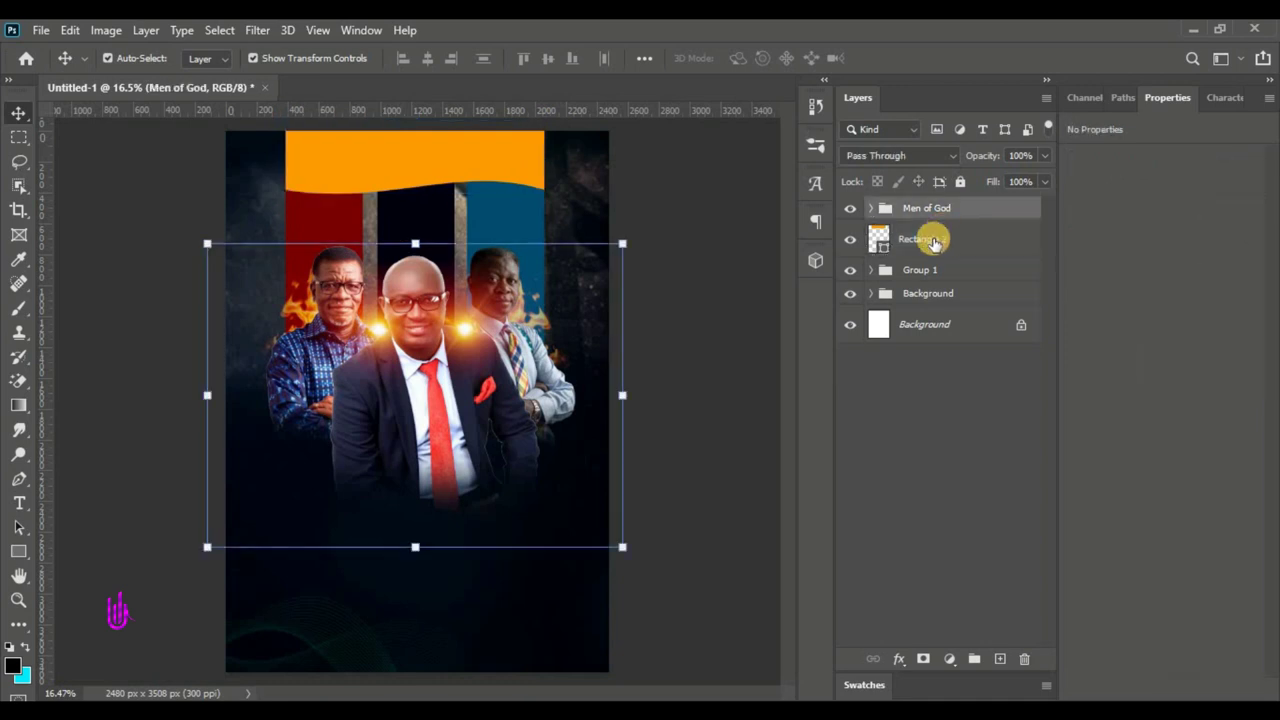
left_click(926, 240)
left_click(940, 208)
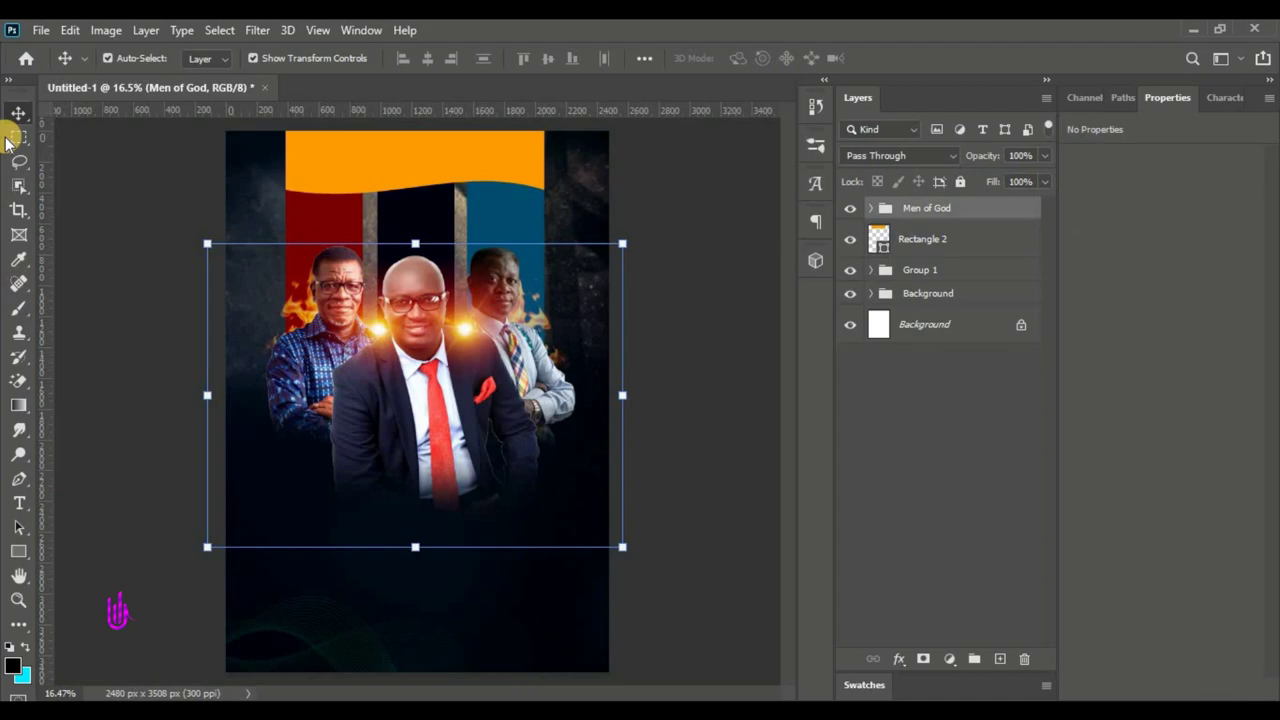
- Place the Particles image as an embedded layer and enlarge it over the poster
left_click(31, 29)
left_click(84, 395)
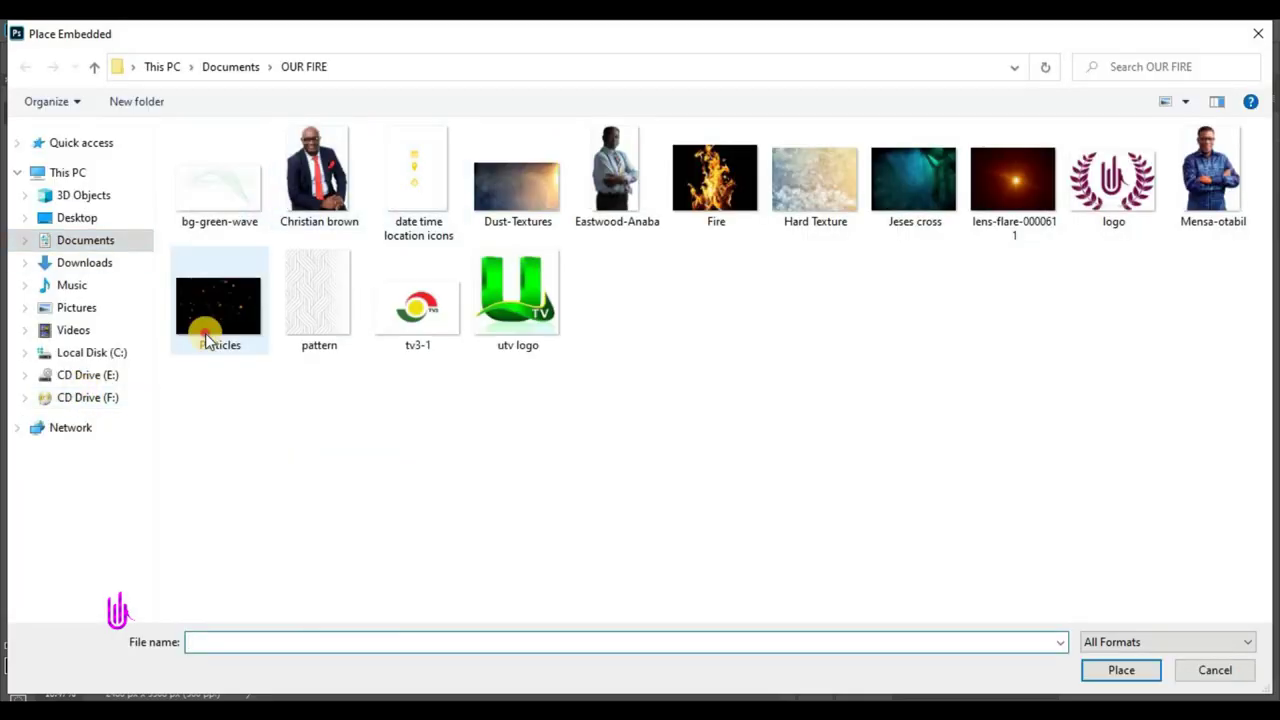
left_click(207, 338)
left_click(1121, 670)
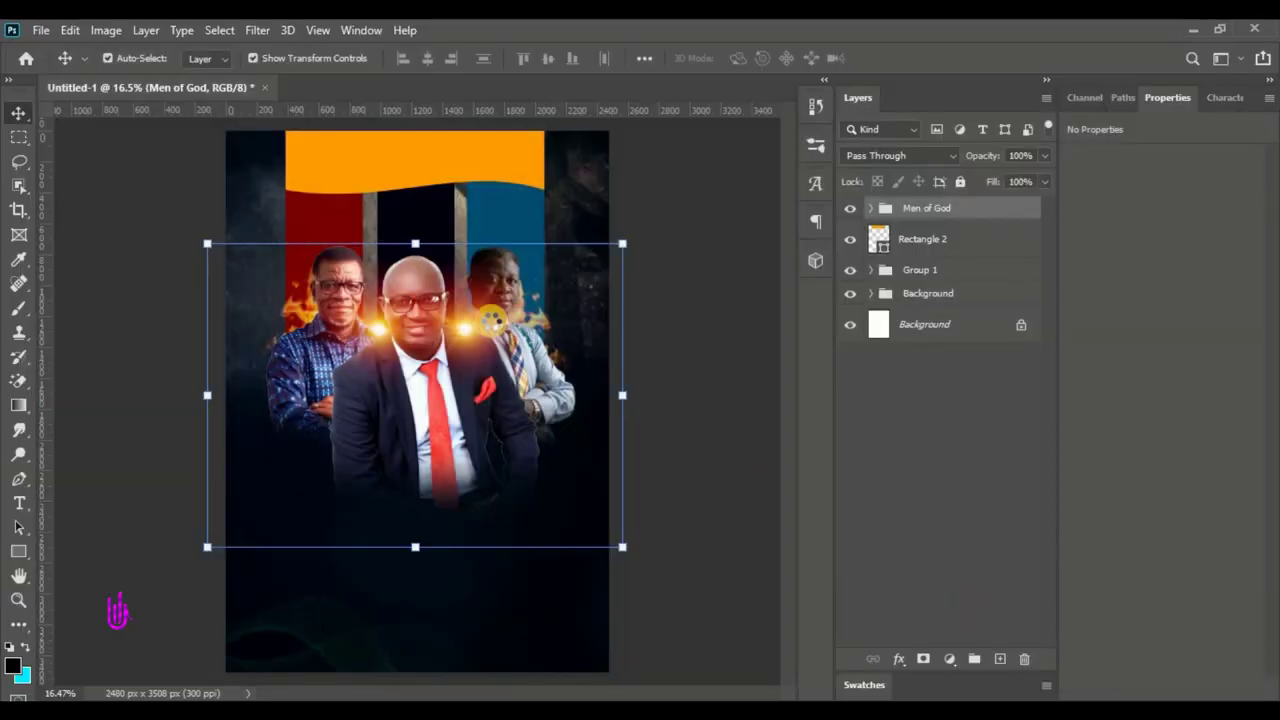
left_click_drag(420, 352, 446, 155)
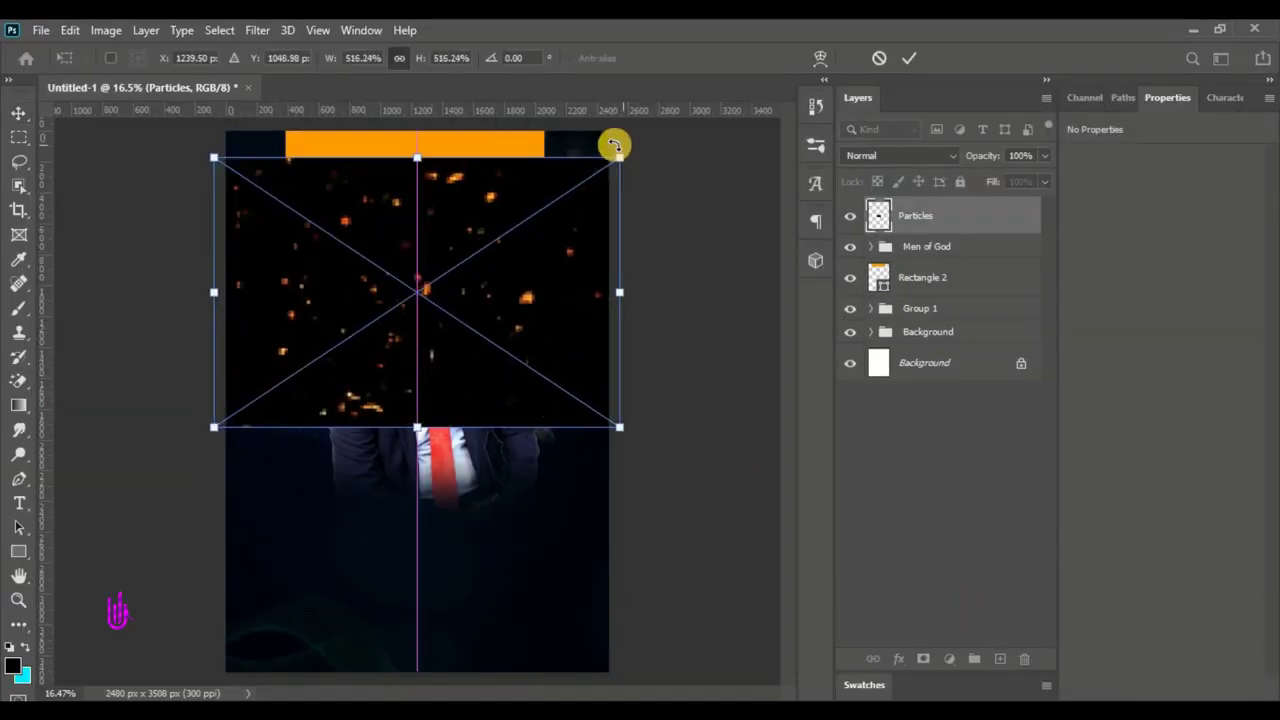
left_click(908, 57)
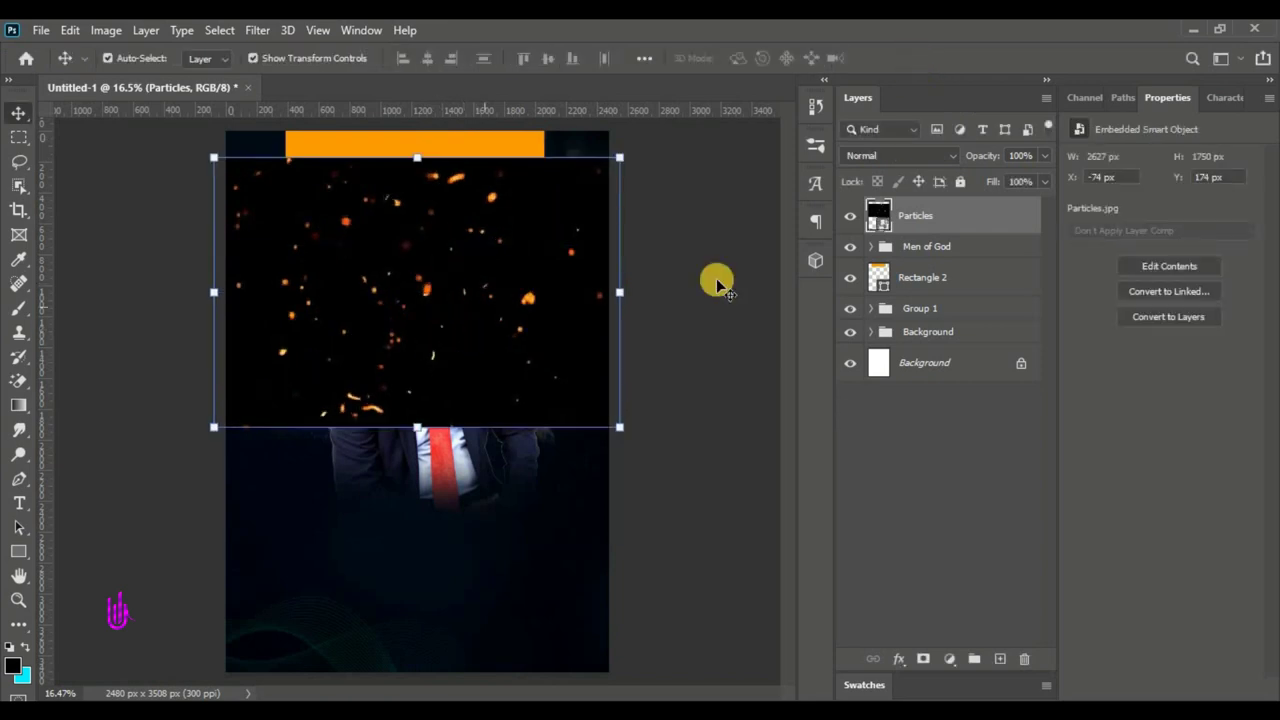
- Set the Particles layer to Screen blend mode and shift it slightly right
left_click(894, 155)
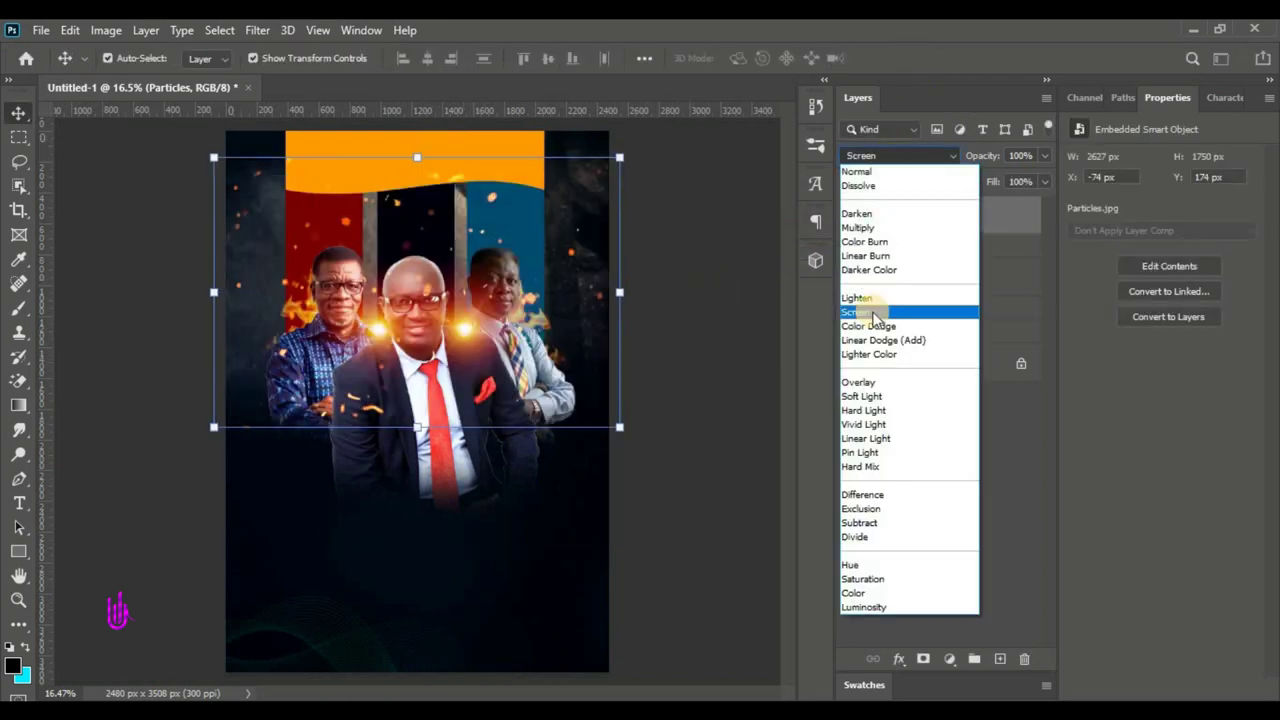
left_click(873, 313)
left_click_drag(441, 305, 466, 294)
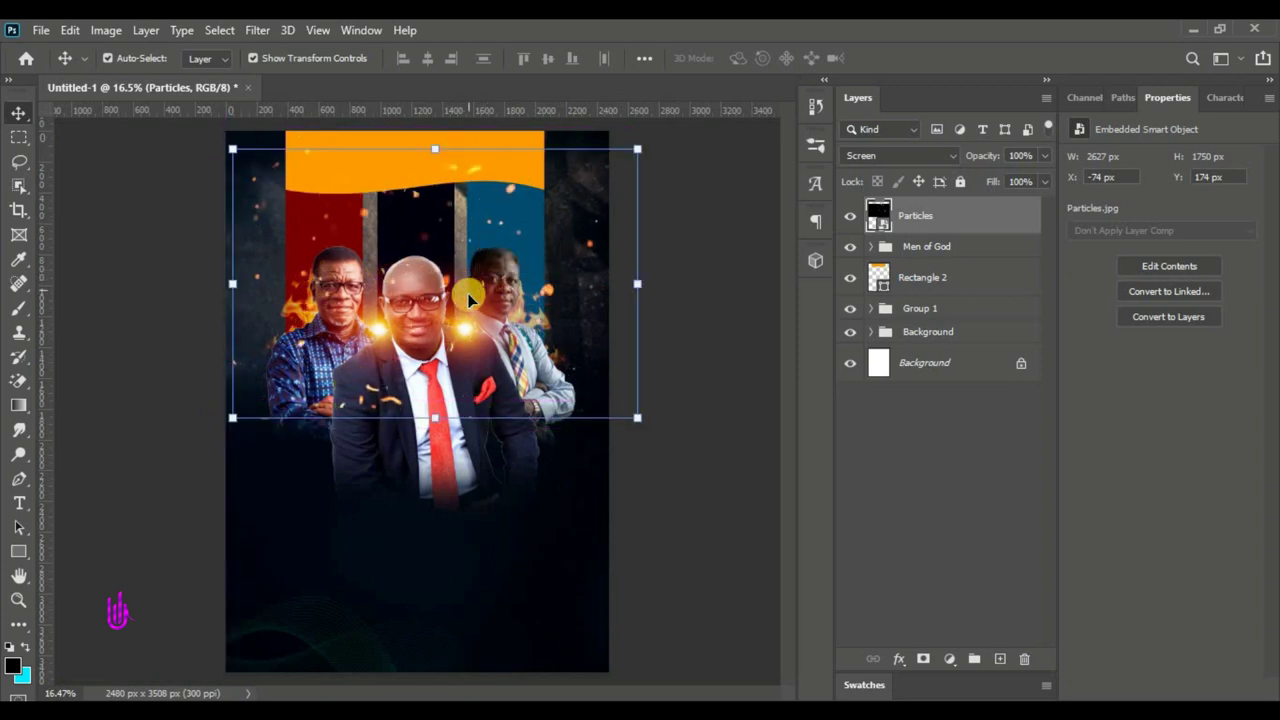
- Mask out the Particles sparks over the orange banner and red stripe by painting black
left_click(923, 659)
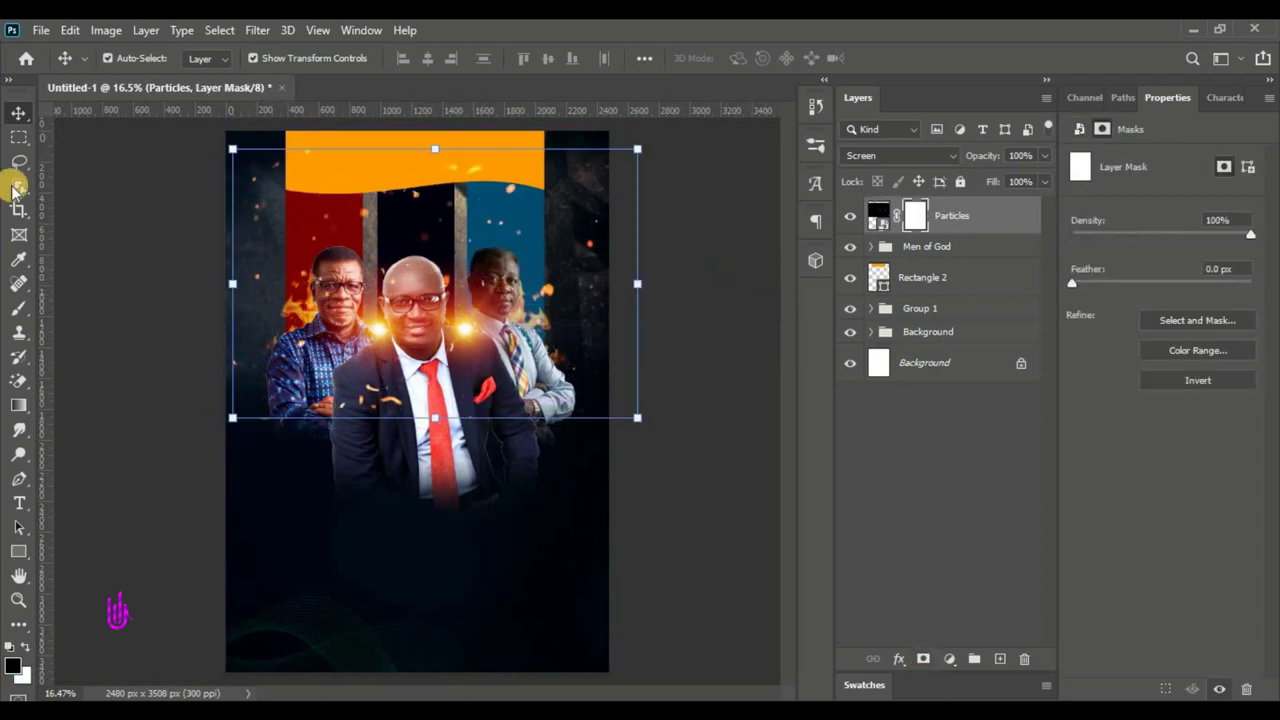
left_click(19, 307)
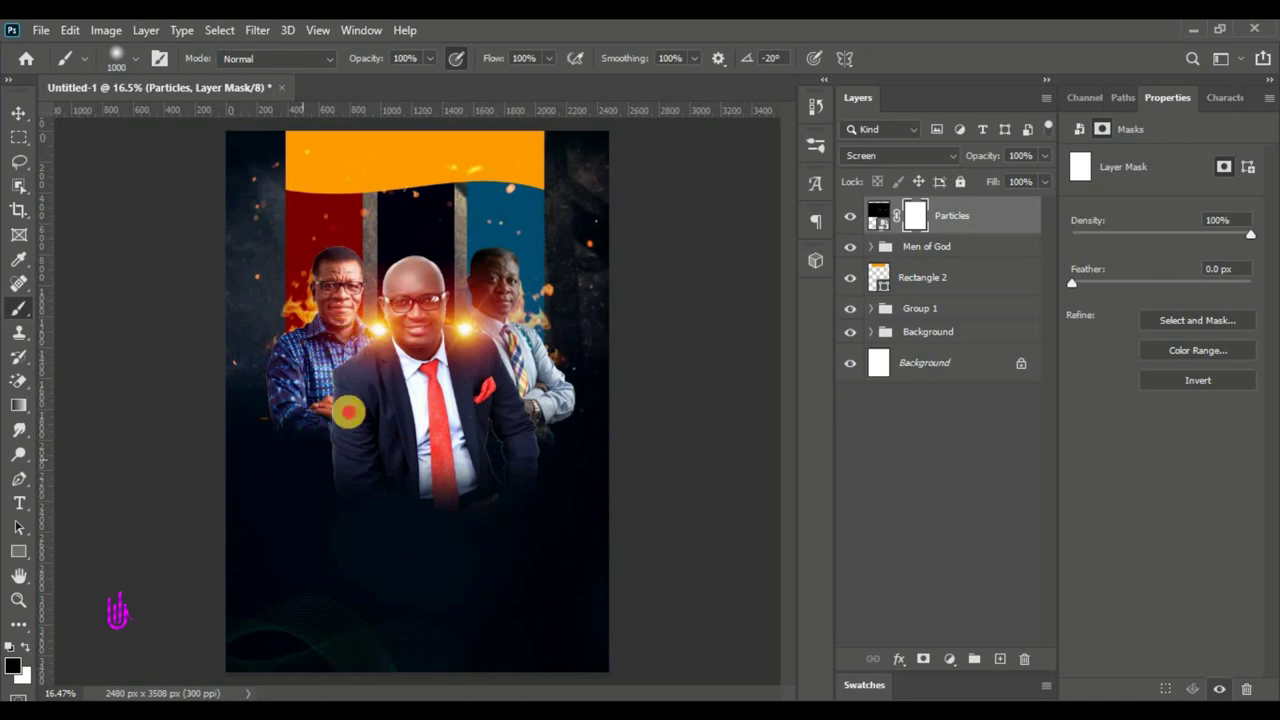
mouse_move(371, 239)
left_mouse_down()
mouse_move(522, 142)
mouse_move(428, 151)
mouse_move(453, 136)
mouse_move(370, 167)
mouse_move(331, 220)
mouse_move(600, 101)
left_mouse_up()
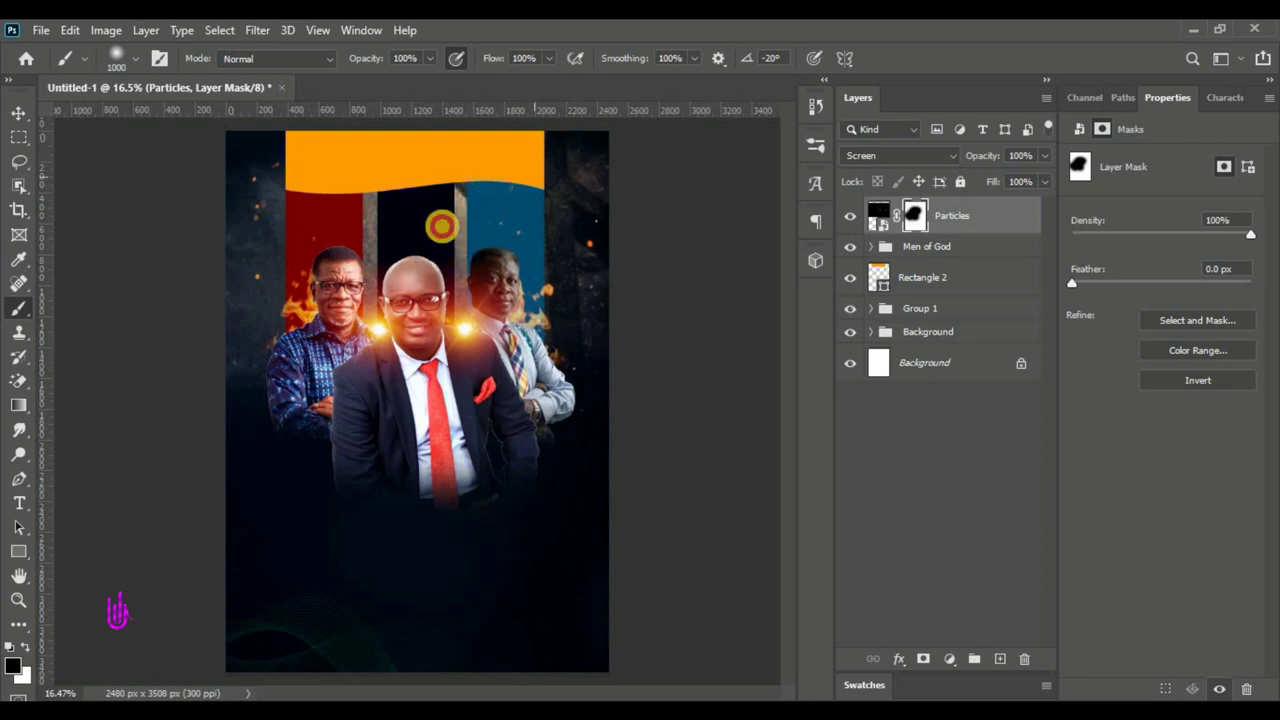
- Duplicate the Particles layer
left_click(19, 114)
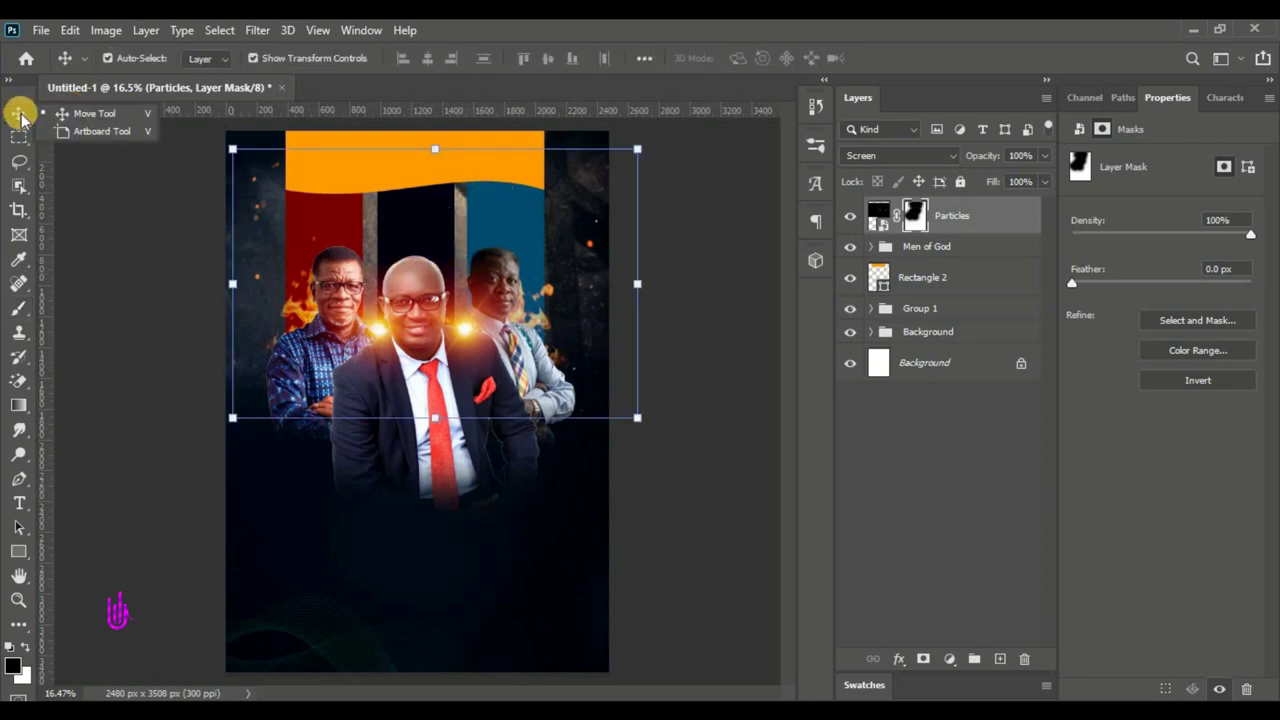
left_click(770, 300)
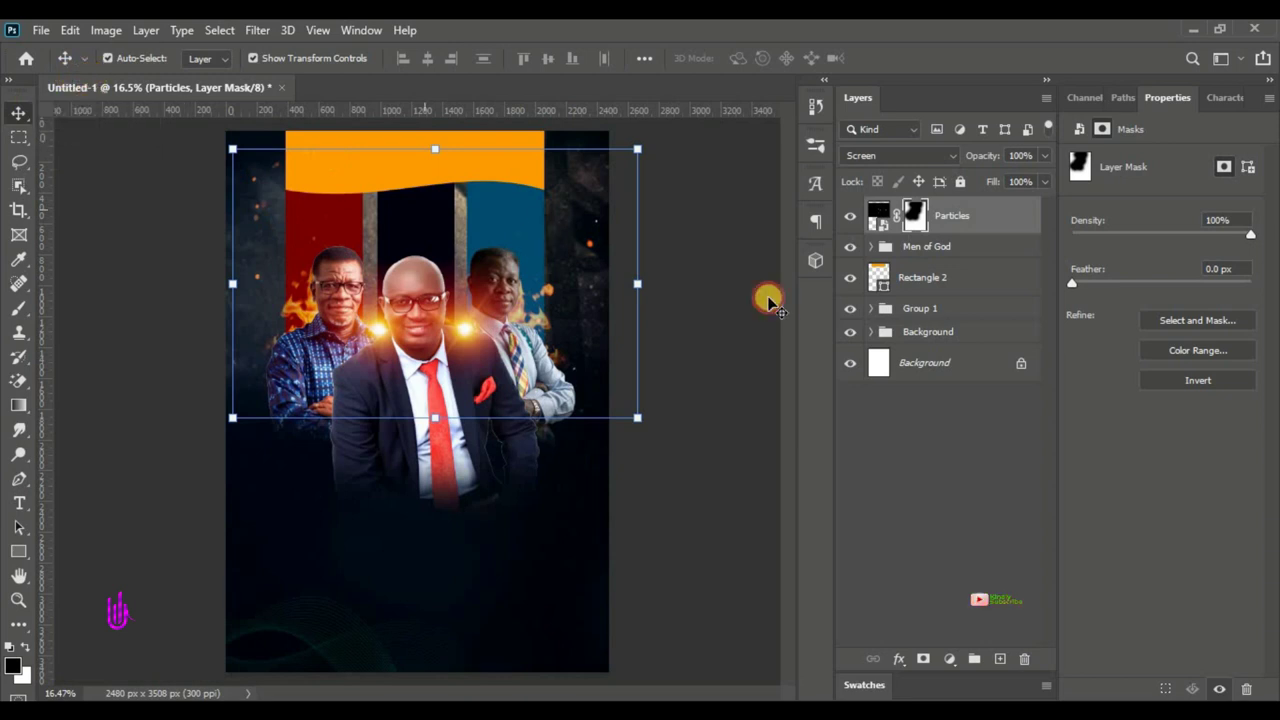
left_click_drag(998, 230, 1000, 658)
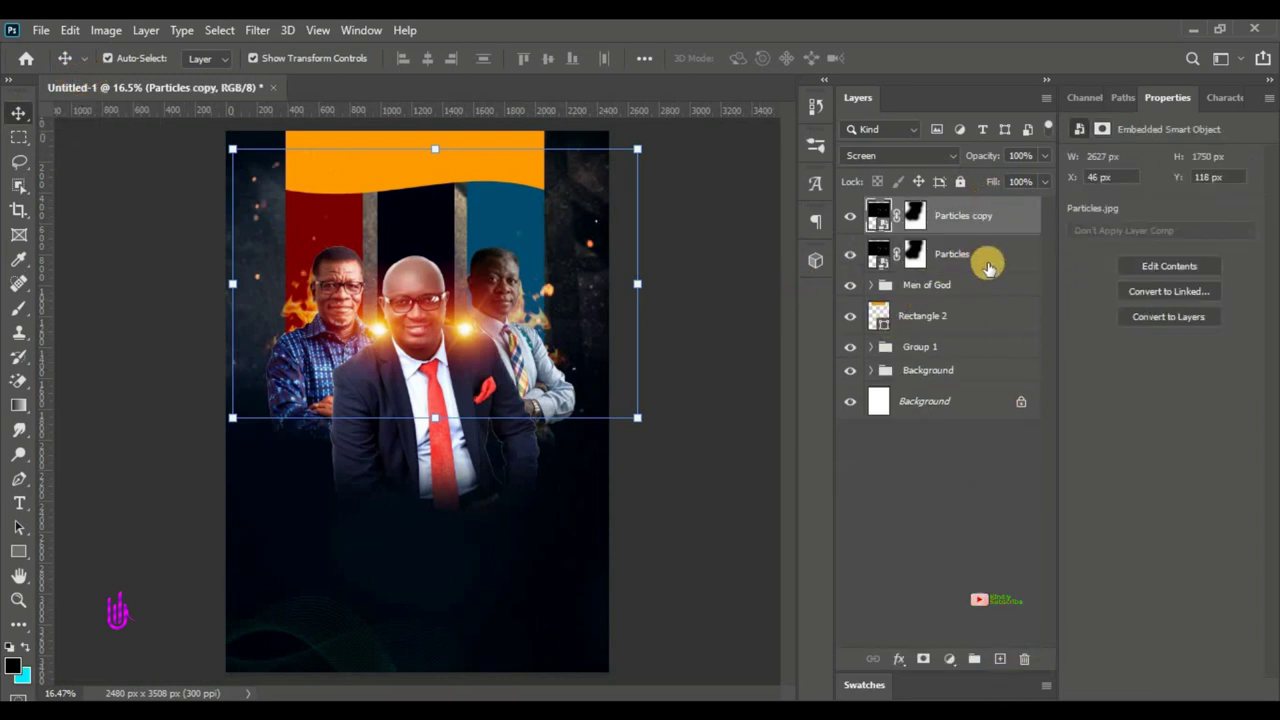
- Set Particles copy to Normal and group everything from the Background group up into Header
key("shift+alt+n")
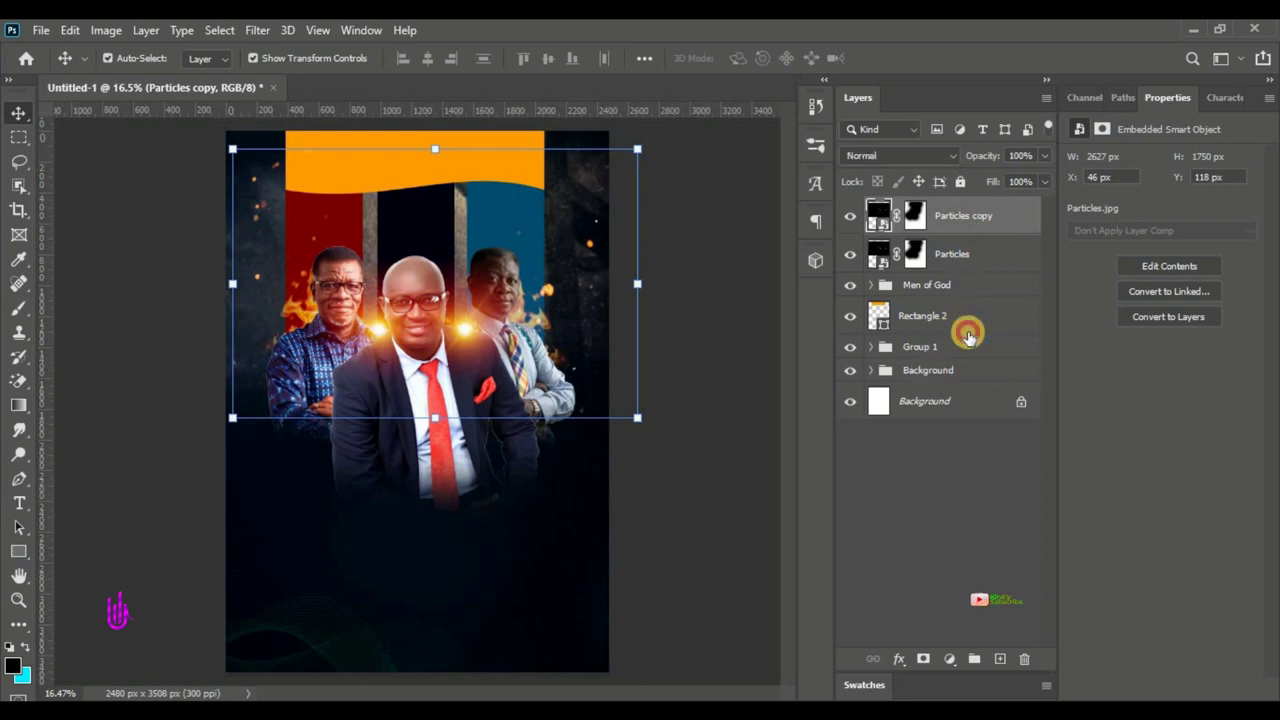
left_click(967, 331)
left_click(955, 372, "shift")
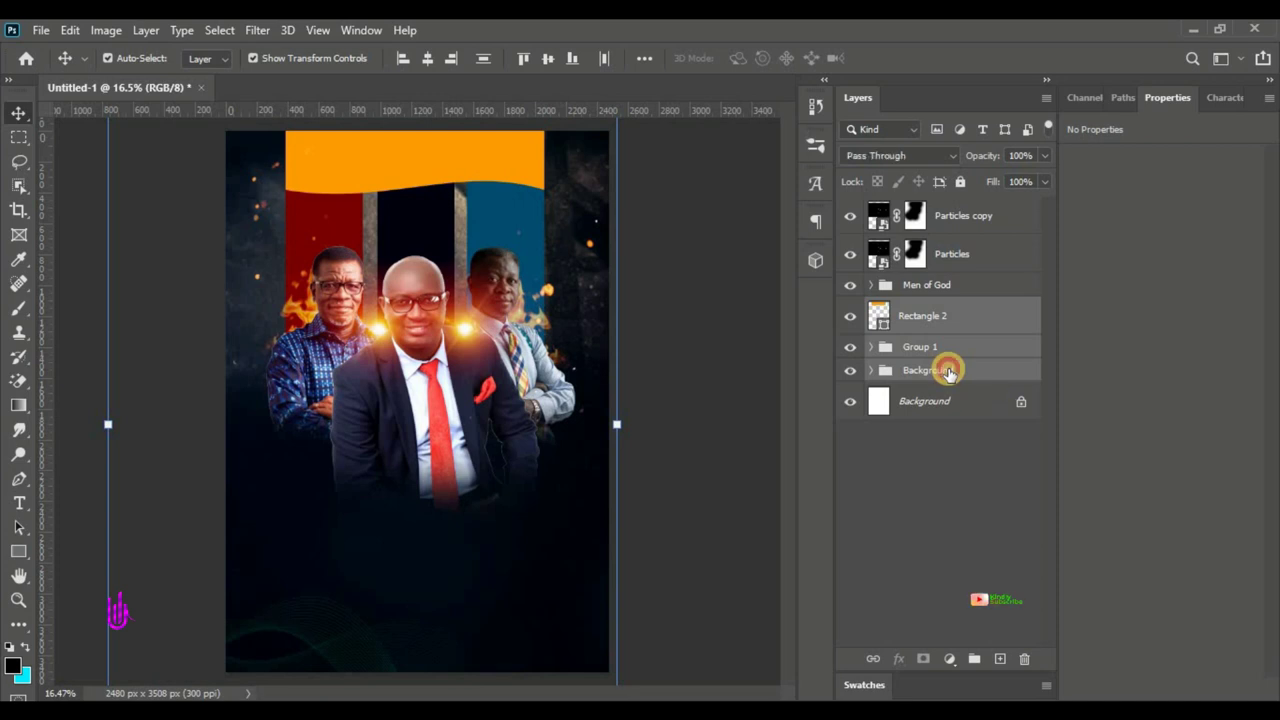
left_click(948, 371)
left_click(990, 215, "shift")
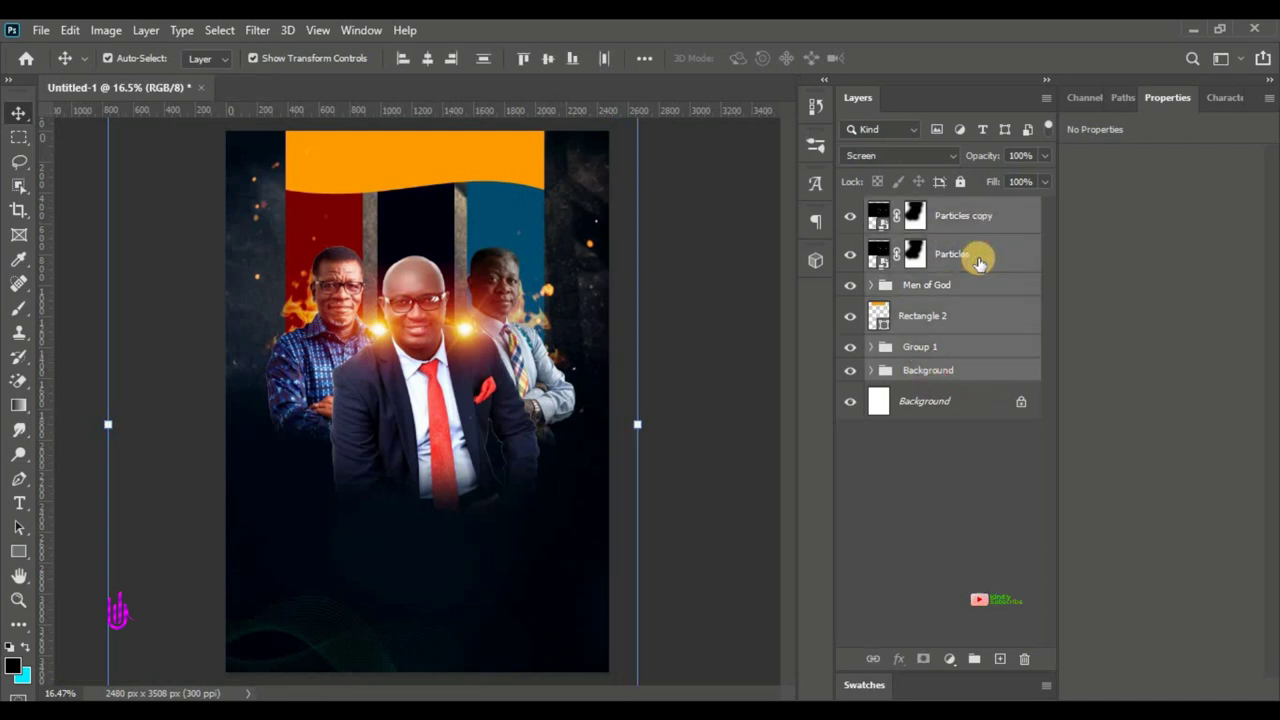
key("ctrl+g")
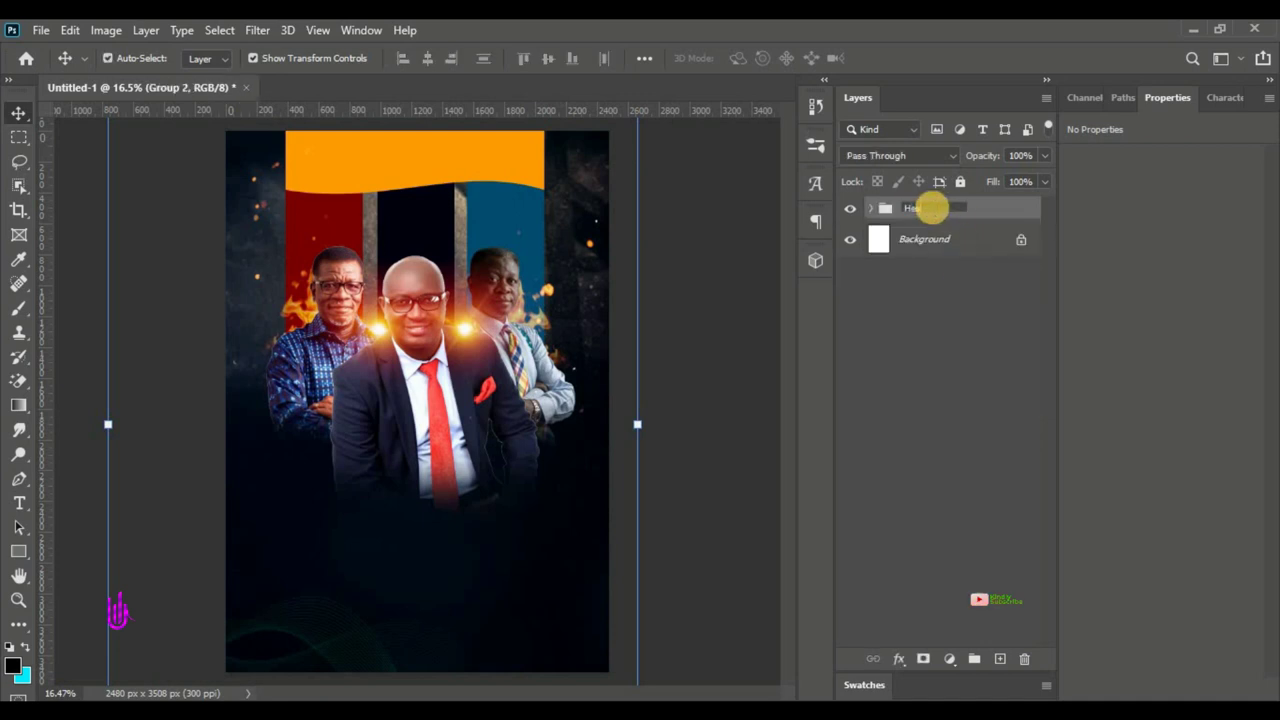
key("Return")
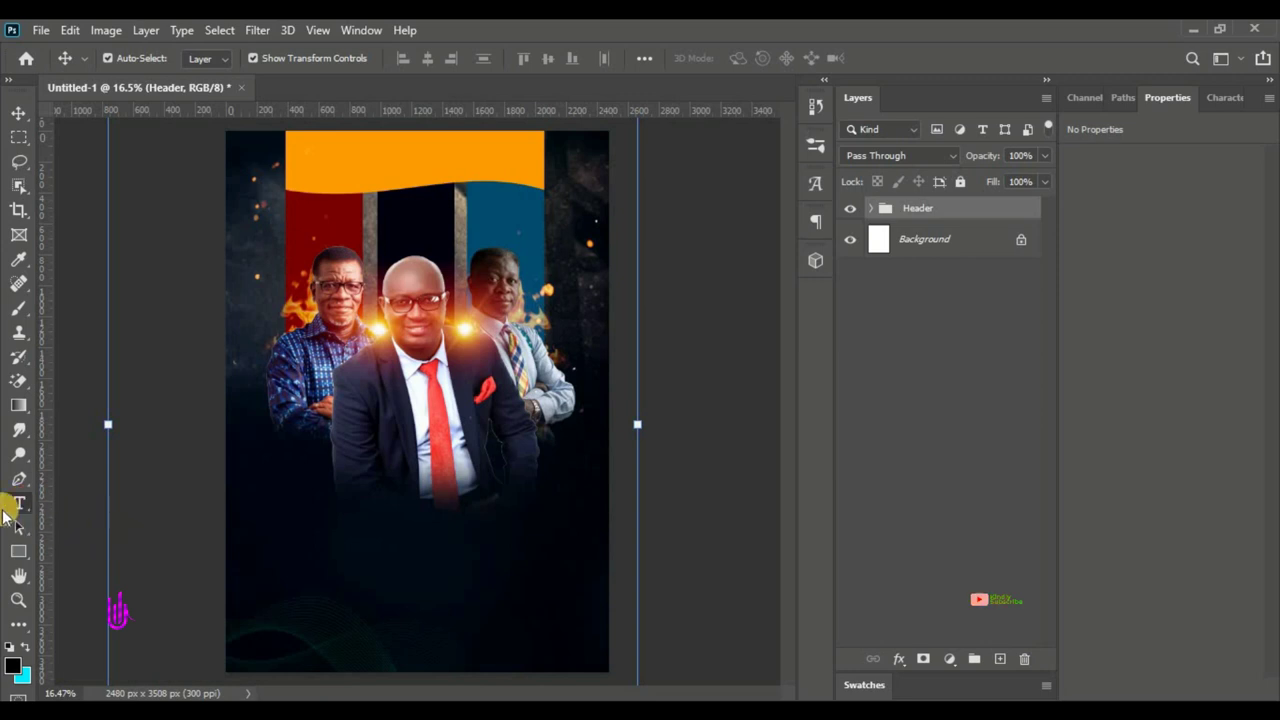
- Hide the guides and start a text layer with the font size set to 67.99 pt
key("ctrl+semicolon")
left_click(19, 503)
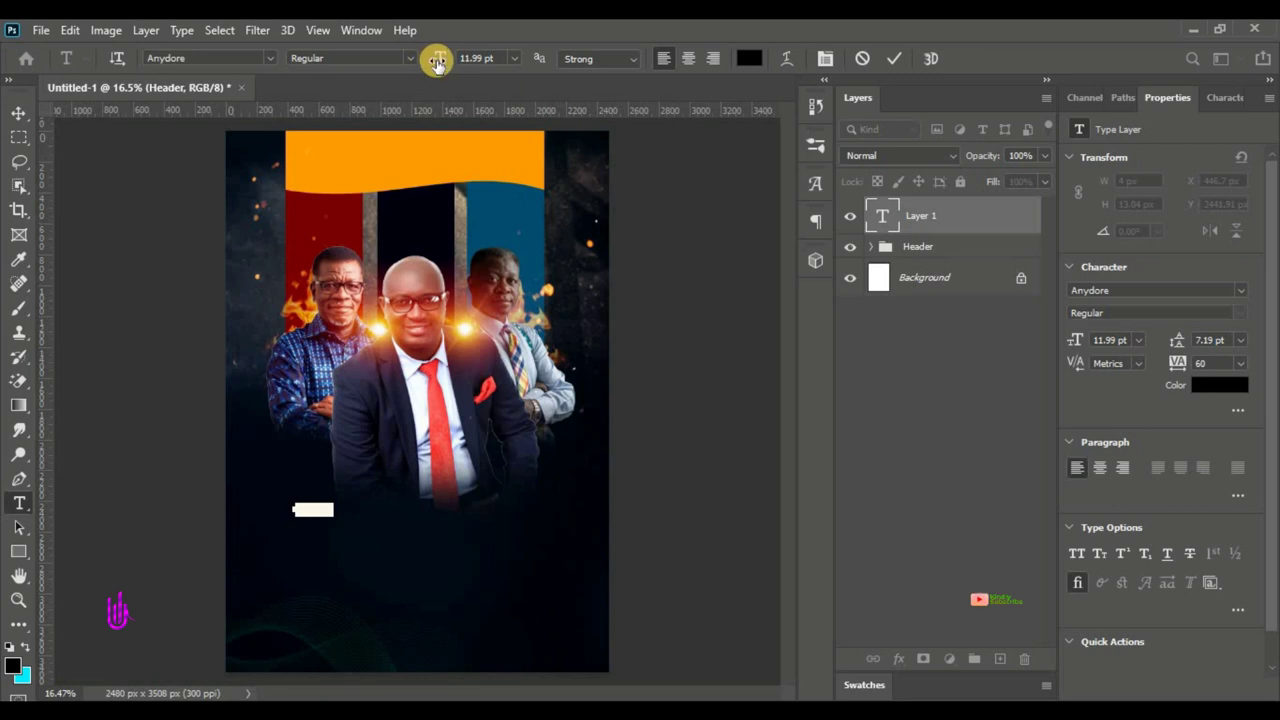
left_click(458, 66)
left_click_drag(458, 66, 654, 57)
- Make the text colour white and set tracking to 0
left_click(742, 60)
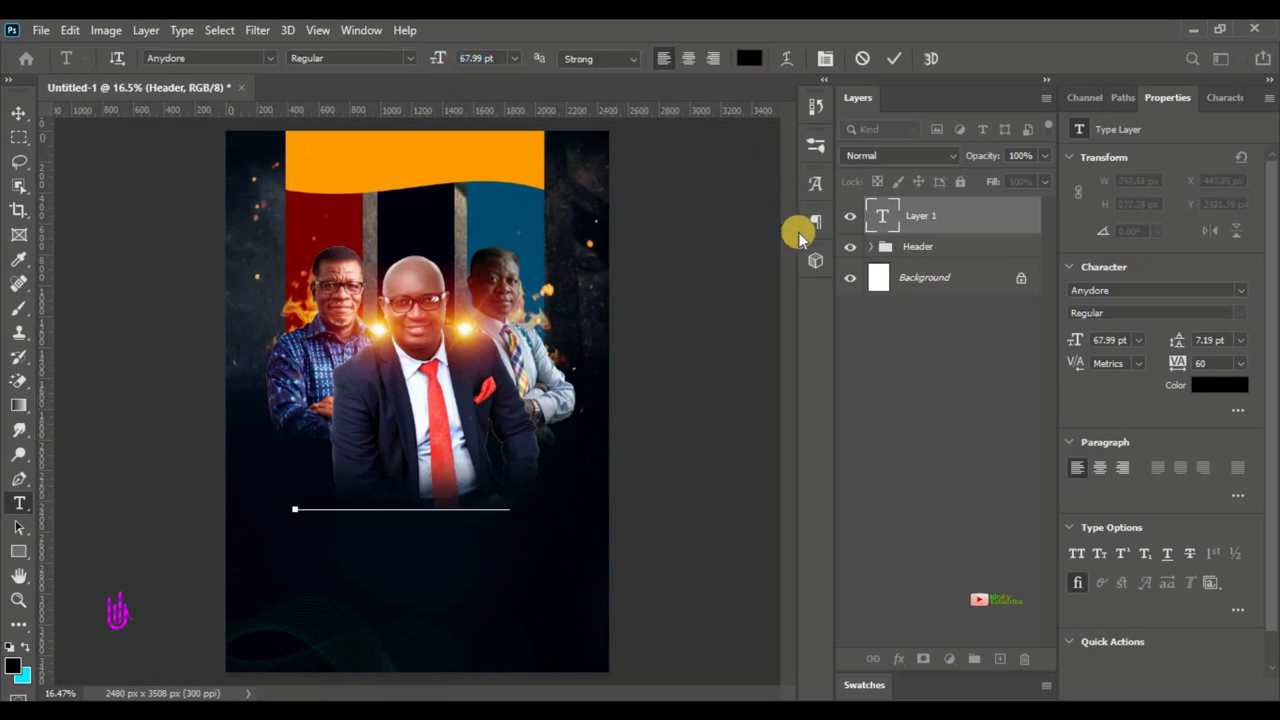
left_click_drag(808, 180, 766, 183)
left_click(1146, 181)
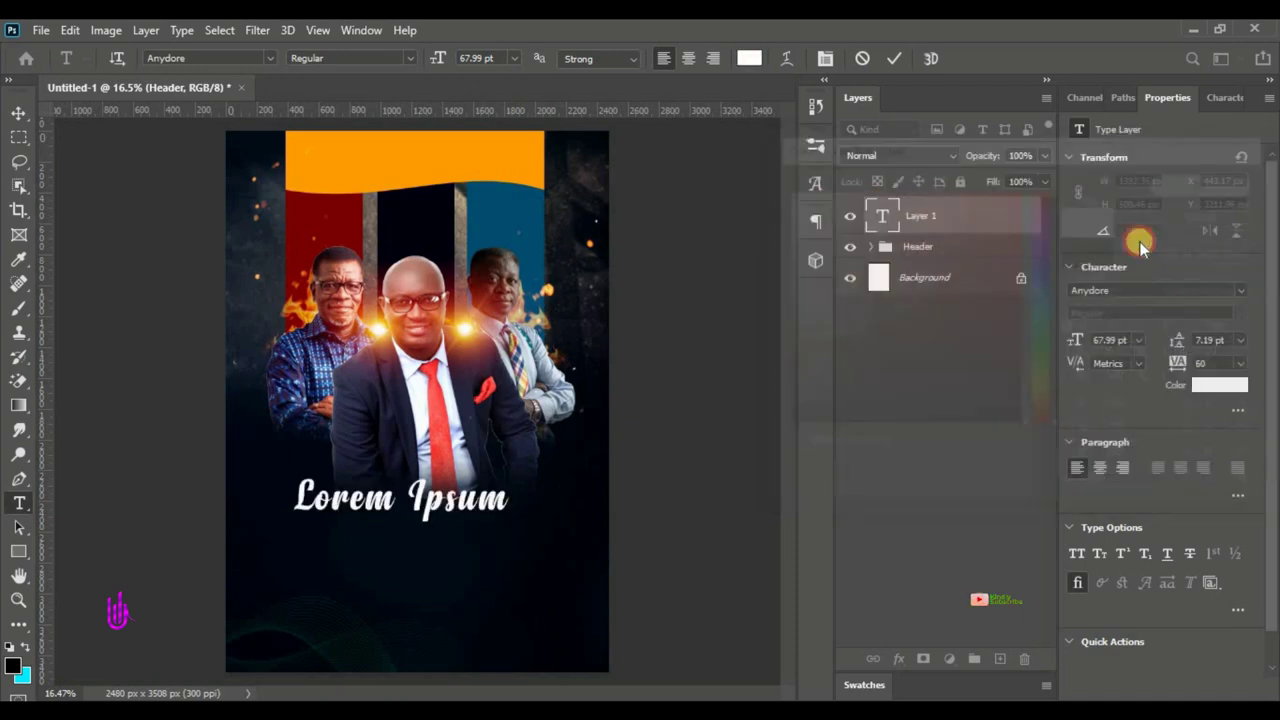
left_click(1207, 363)
key("Return")
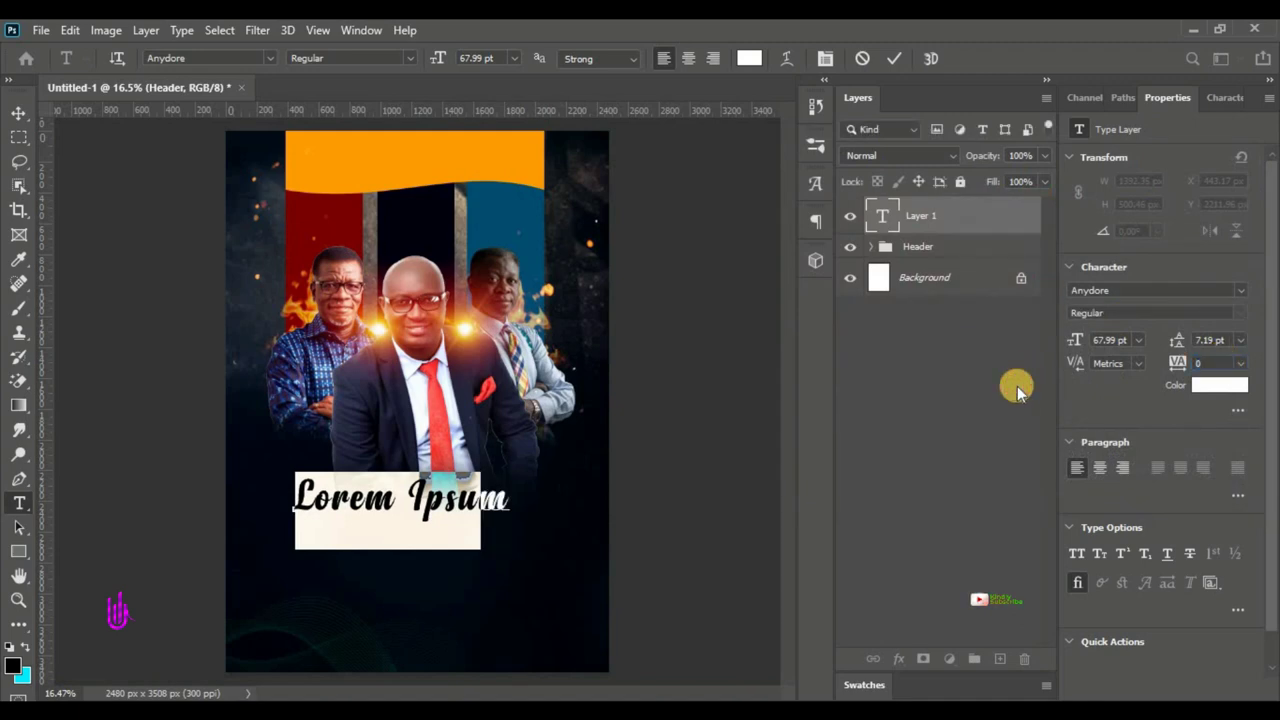
left_click(266, 60)
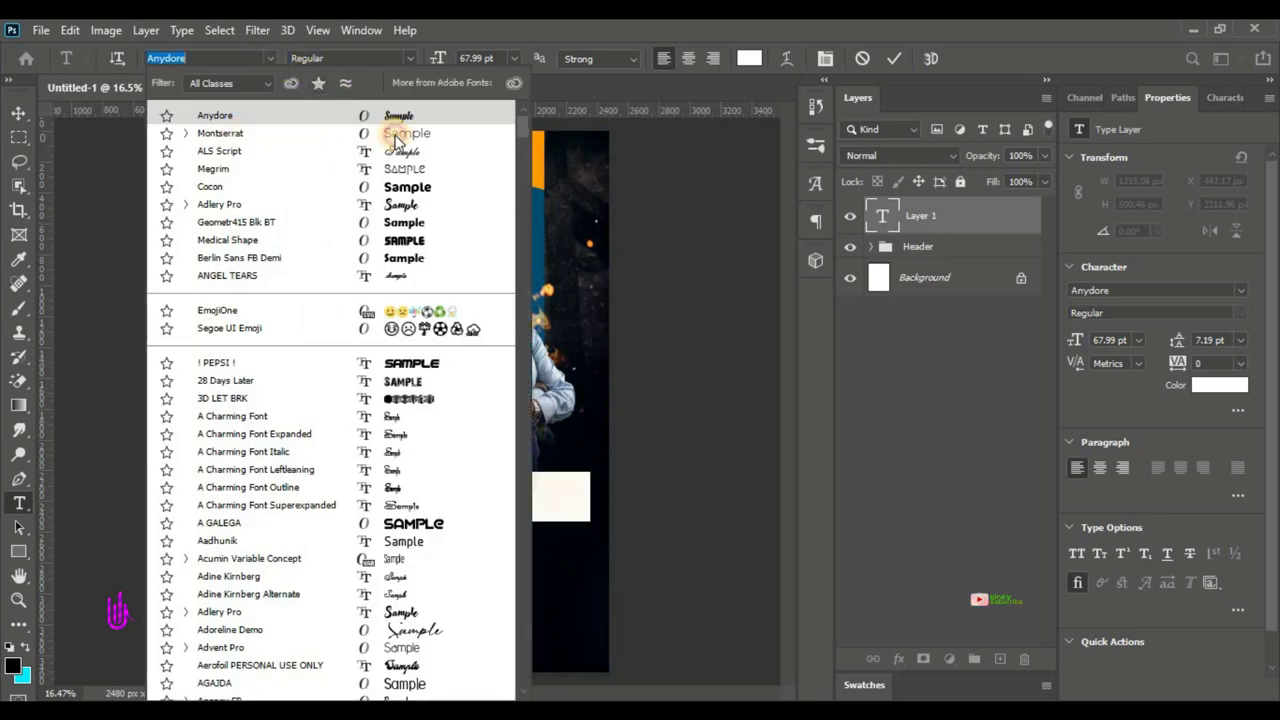
- Set the Lorem Ipsum text font to Montserrat Black Italic
left_click(355, 33)
key("ctrl+Return")
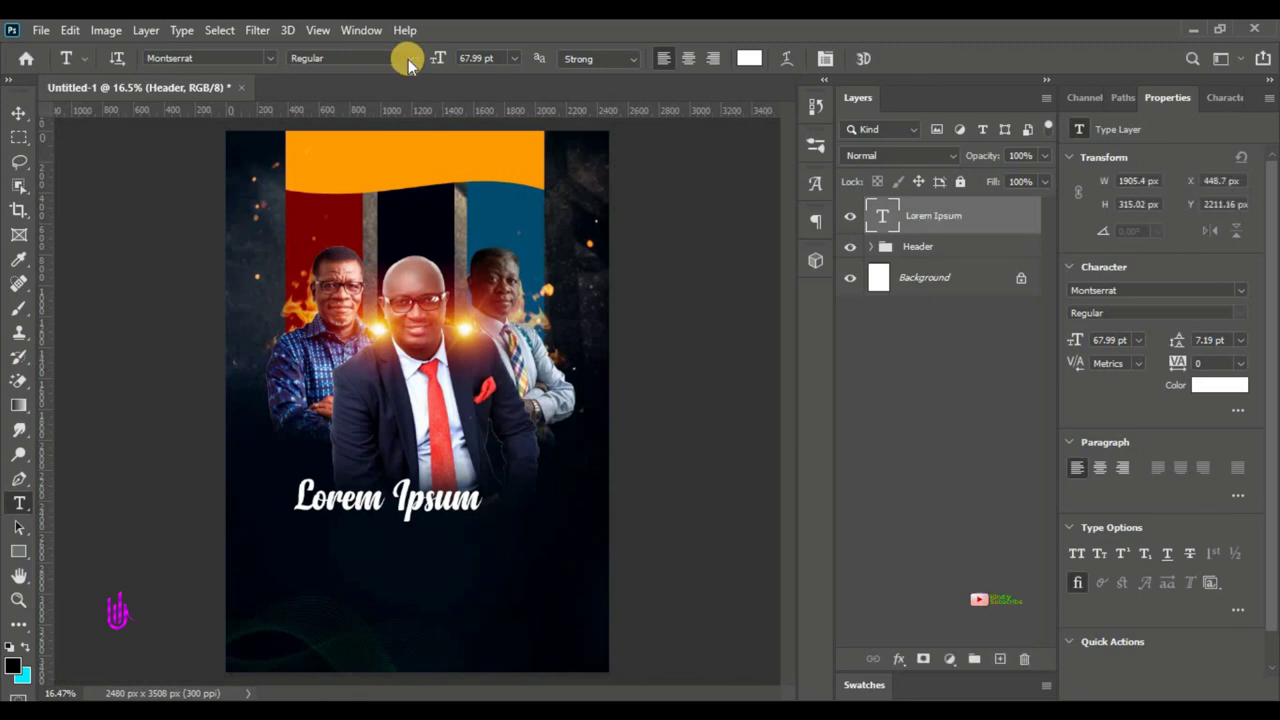
left_click(408, 59)
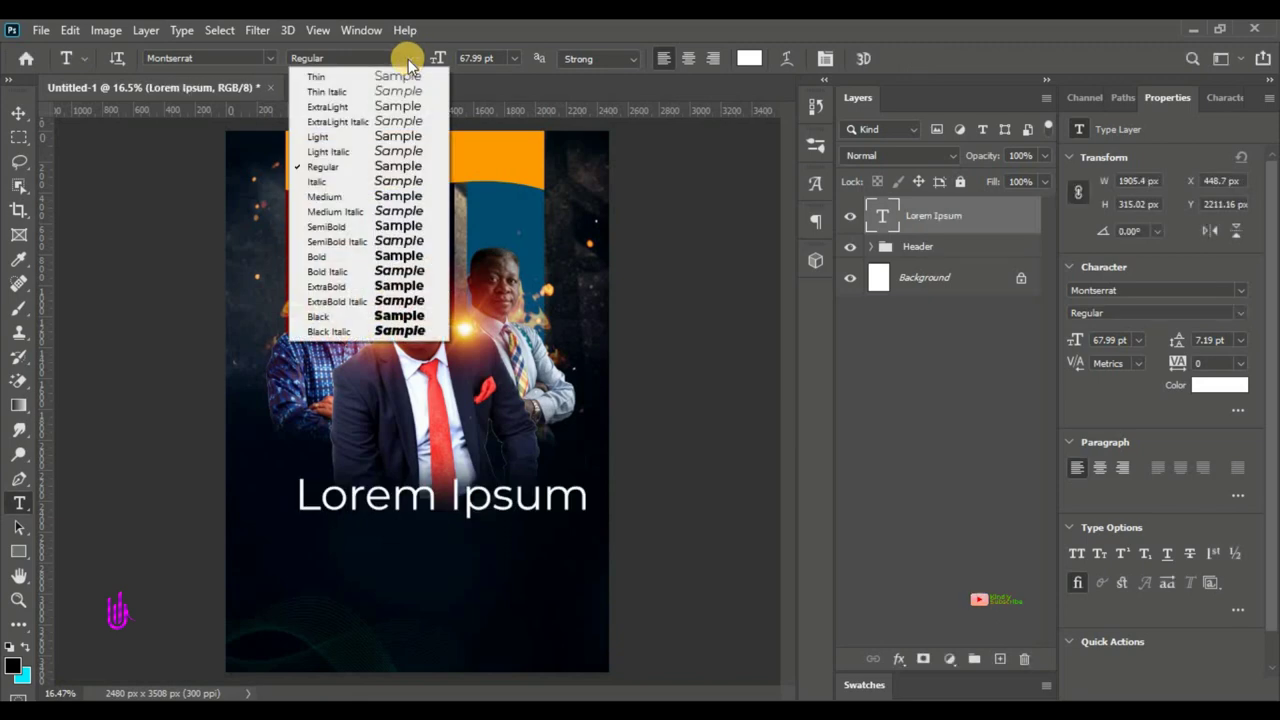
left_click(400, 335)
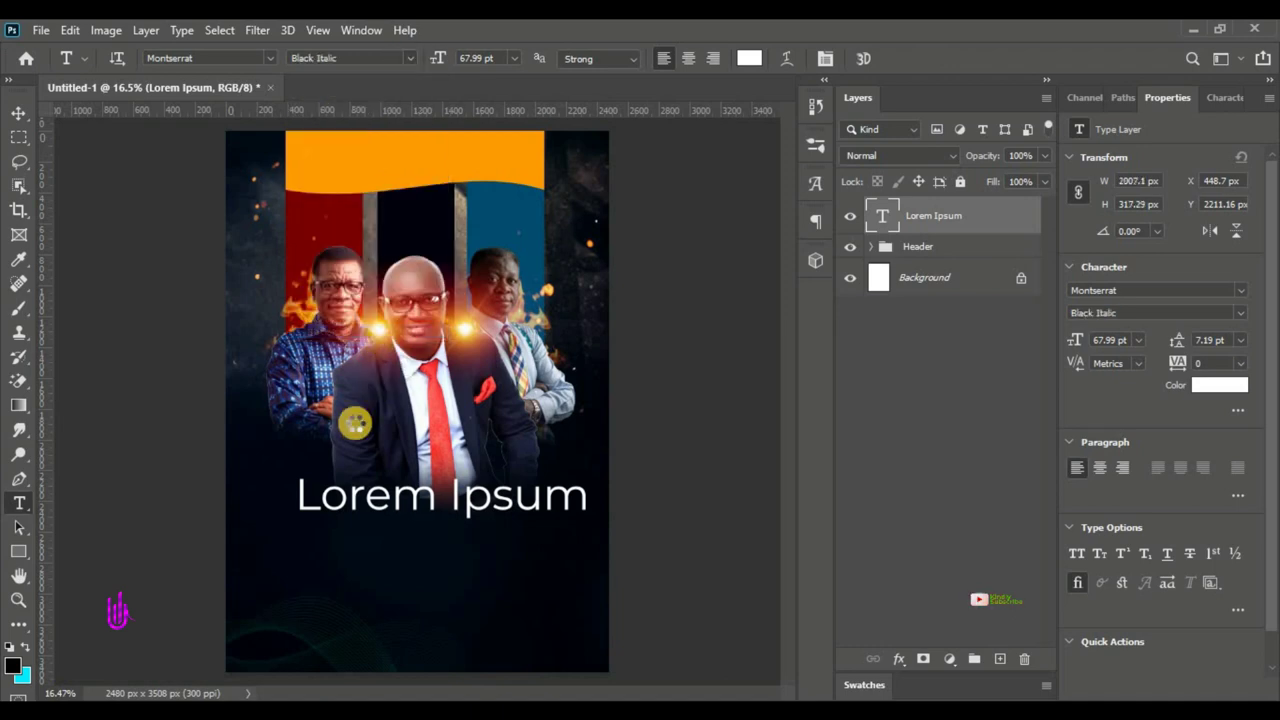
- Select all the Lorem Ipsum text and compare it against the reference flyer
left_click(440, 495)
key("ctrl+a")
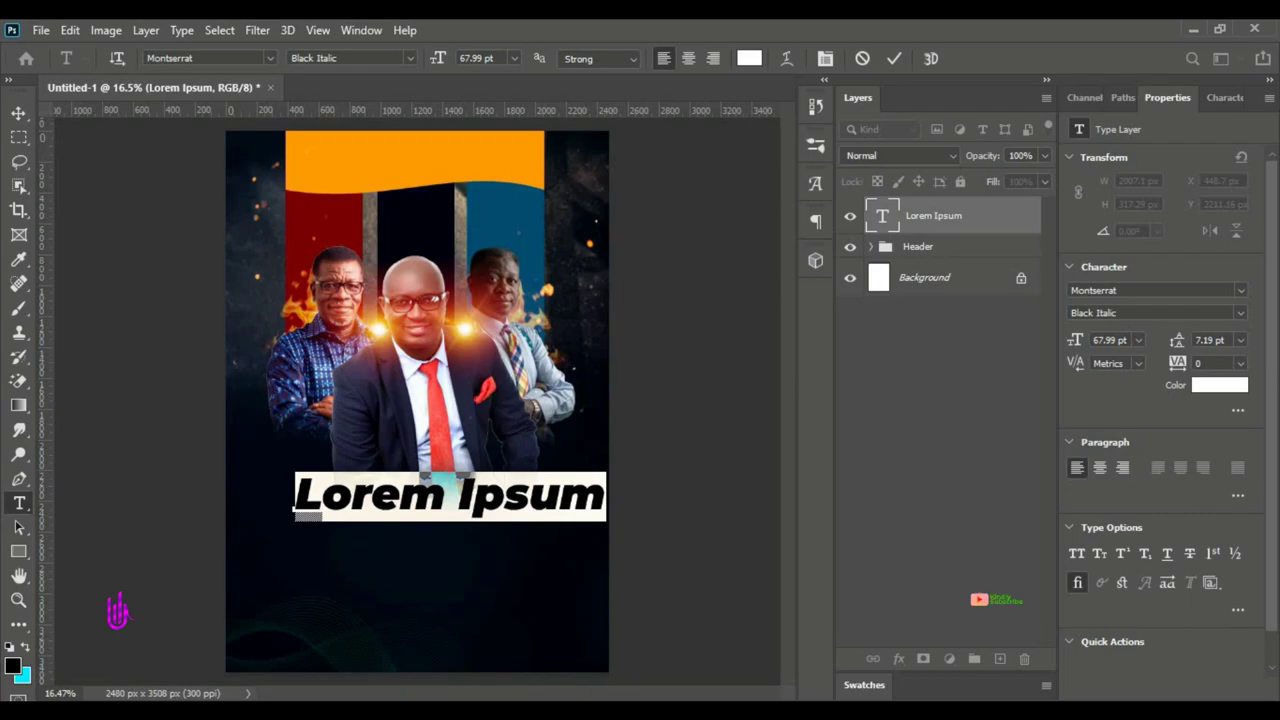
key("alt+Tab")
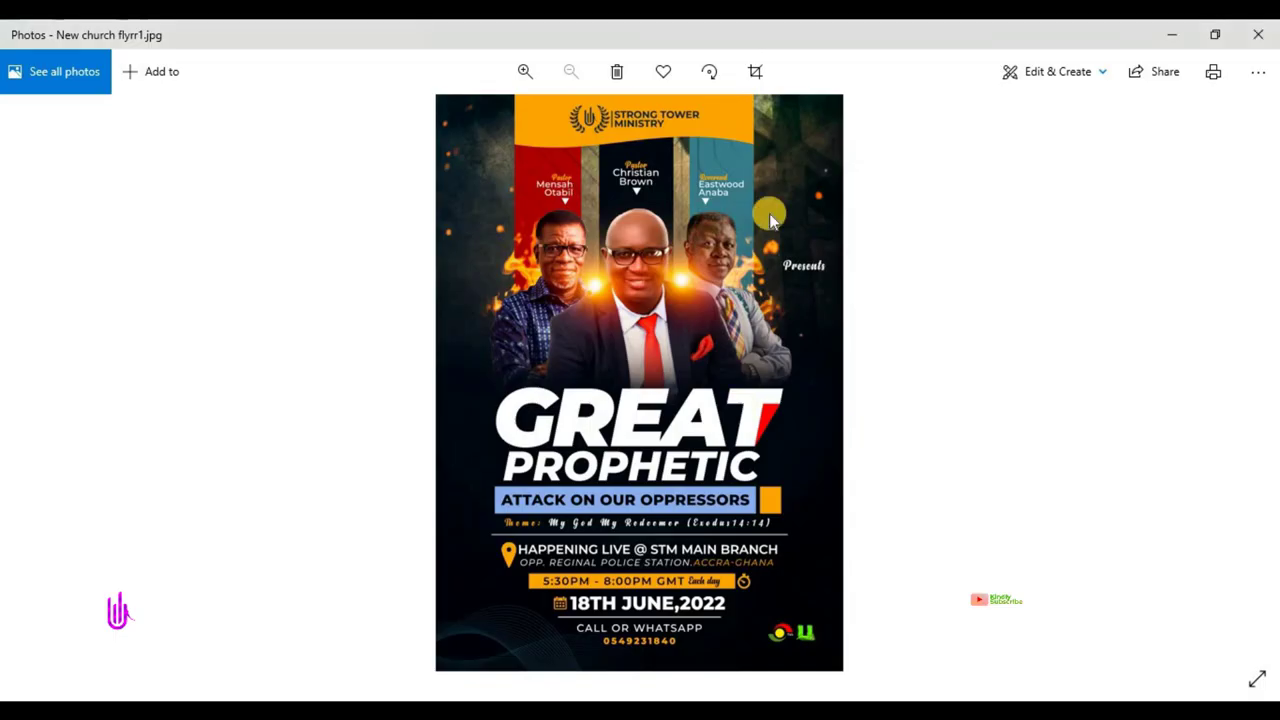
left_click(1185, 32)
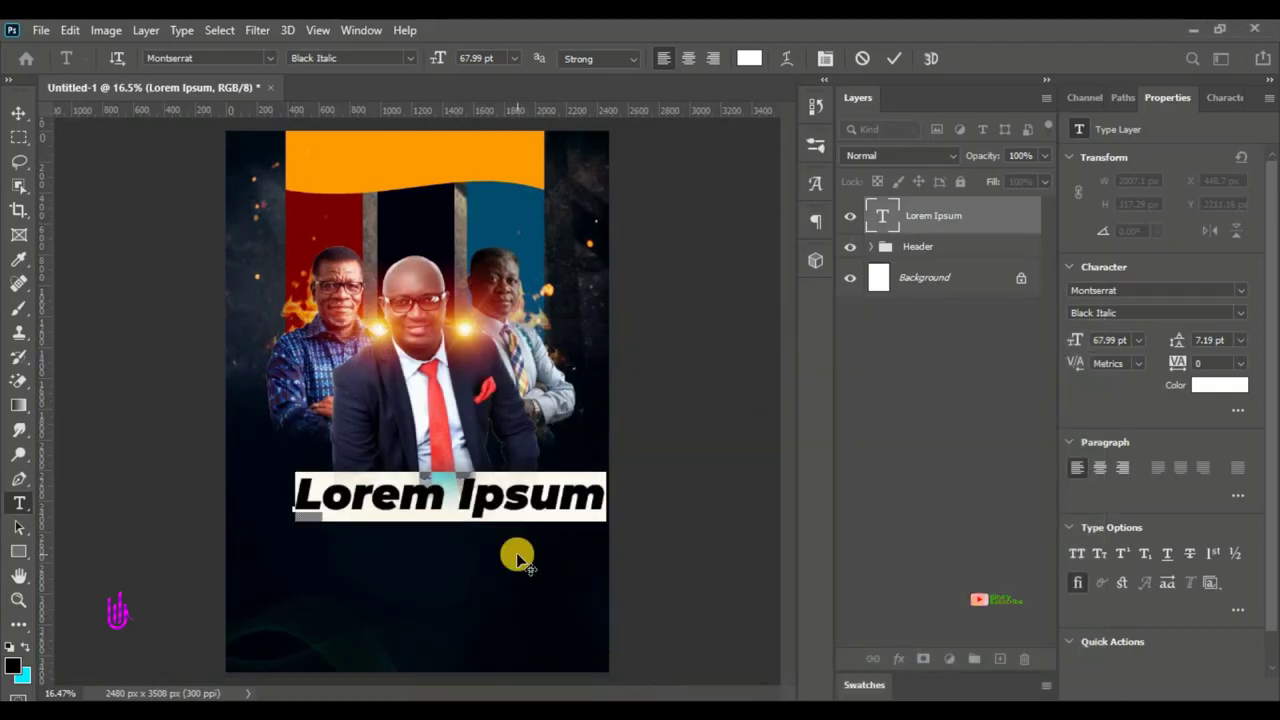
- Replace the placeholder text with 'GREAT' and set its tracking to -20
type("GREAT")
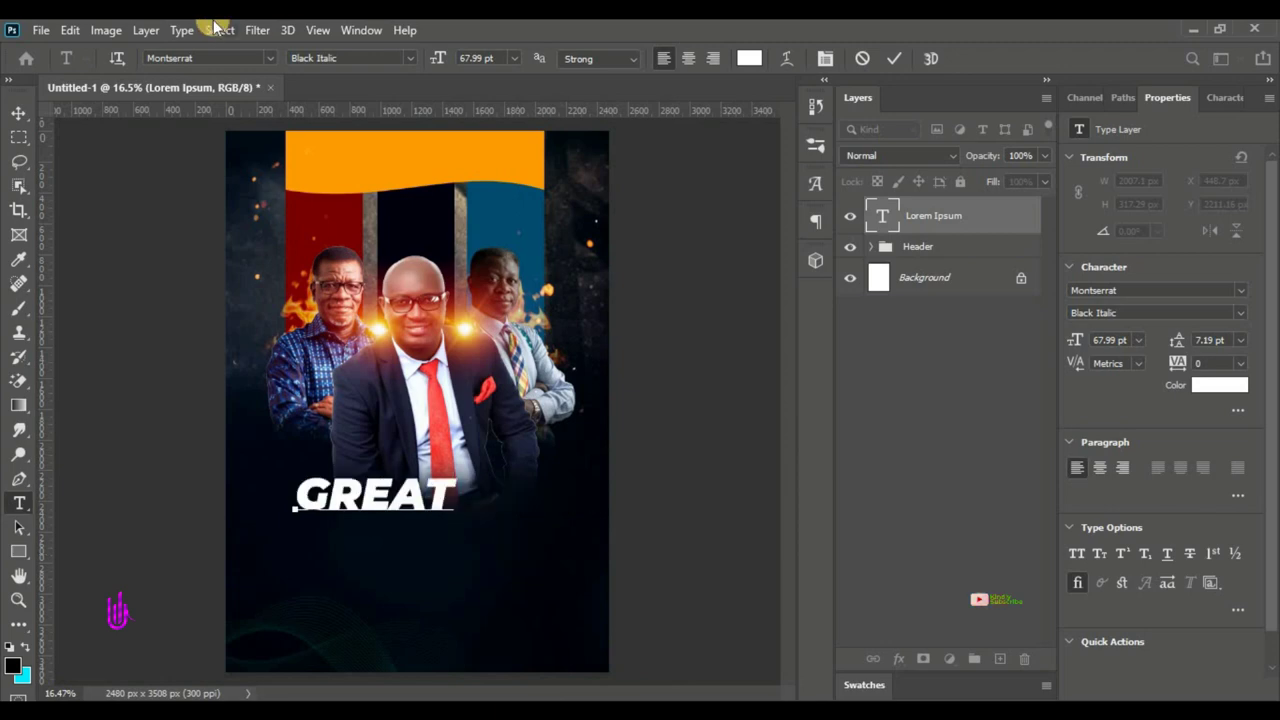
left_click(1182, 365)
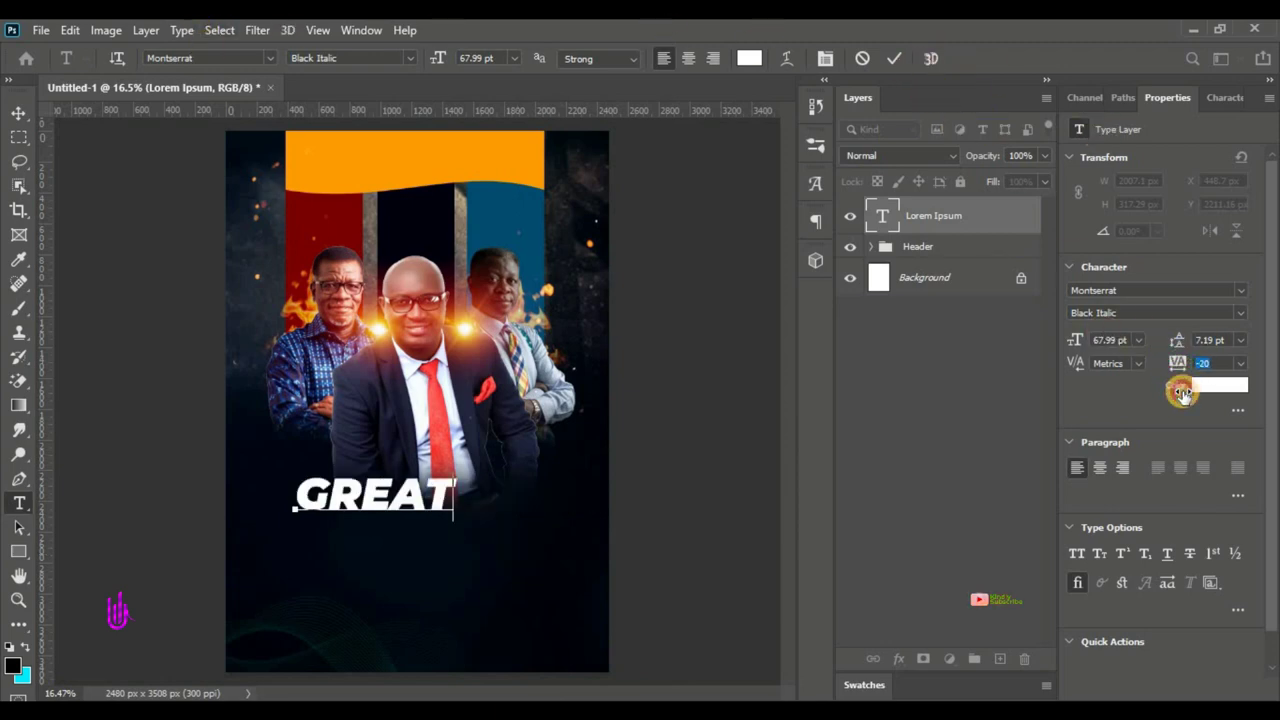
left_click(895, 64)
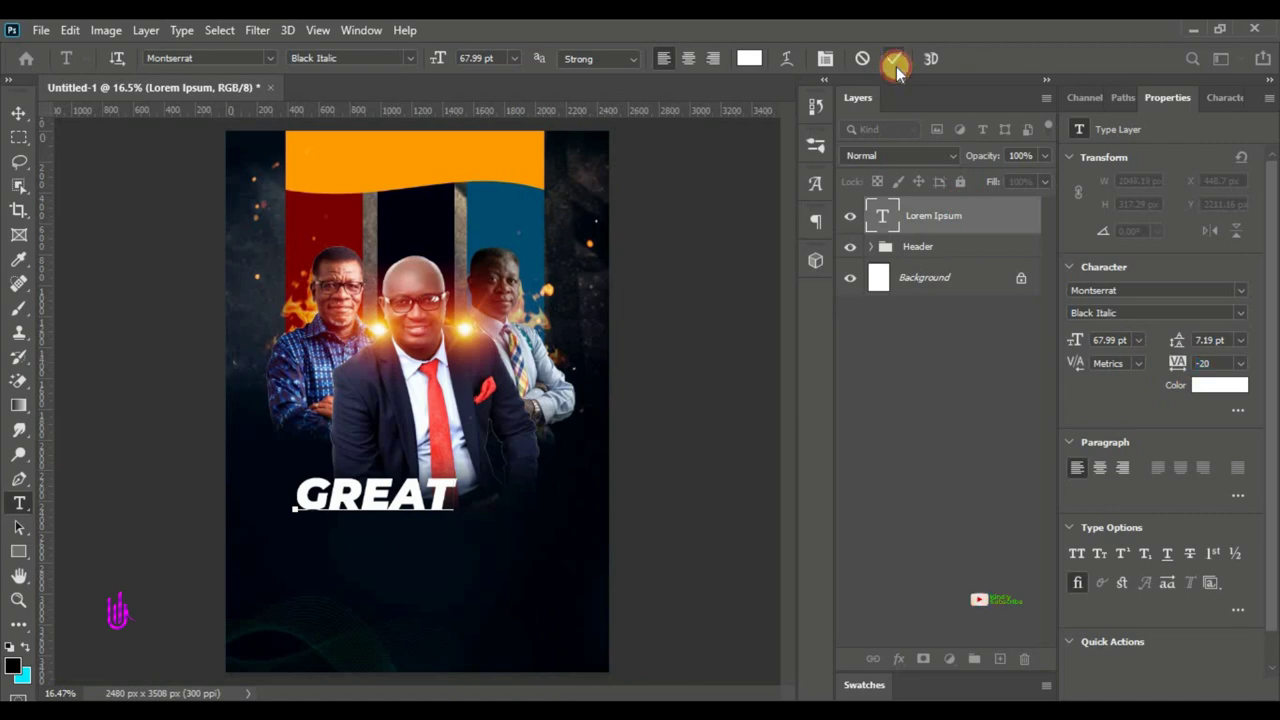
- Scale the GREAT text proportionally to about 160.5% (roughly 109 pt) below the portraits
left_click(17, 125)
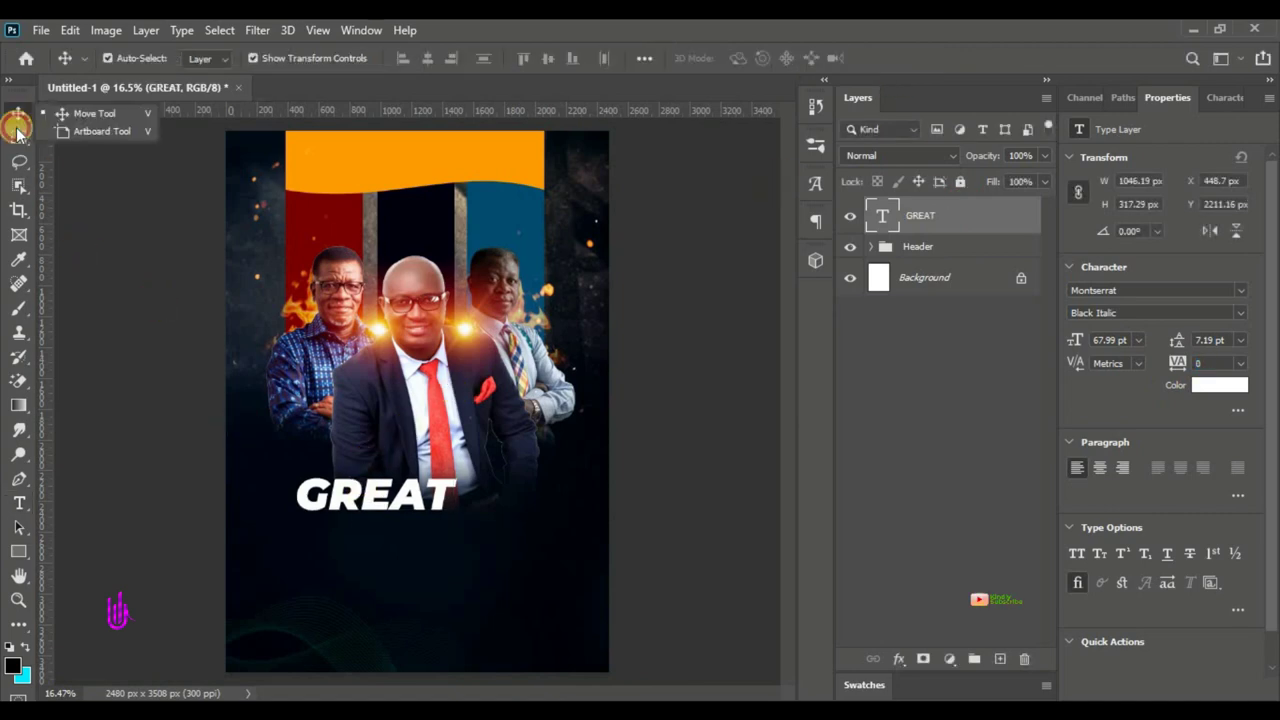
key("ctrl+t")
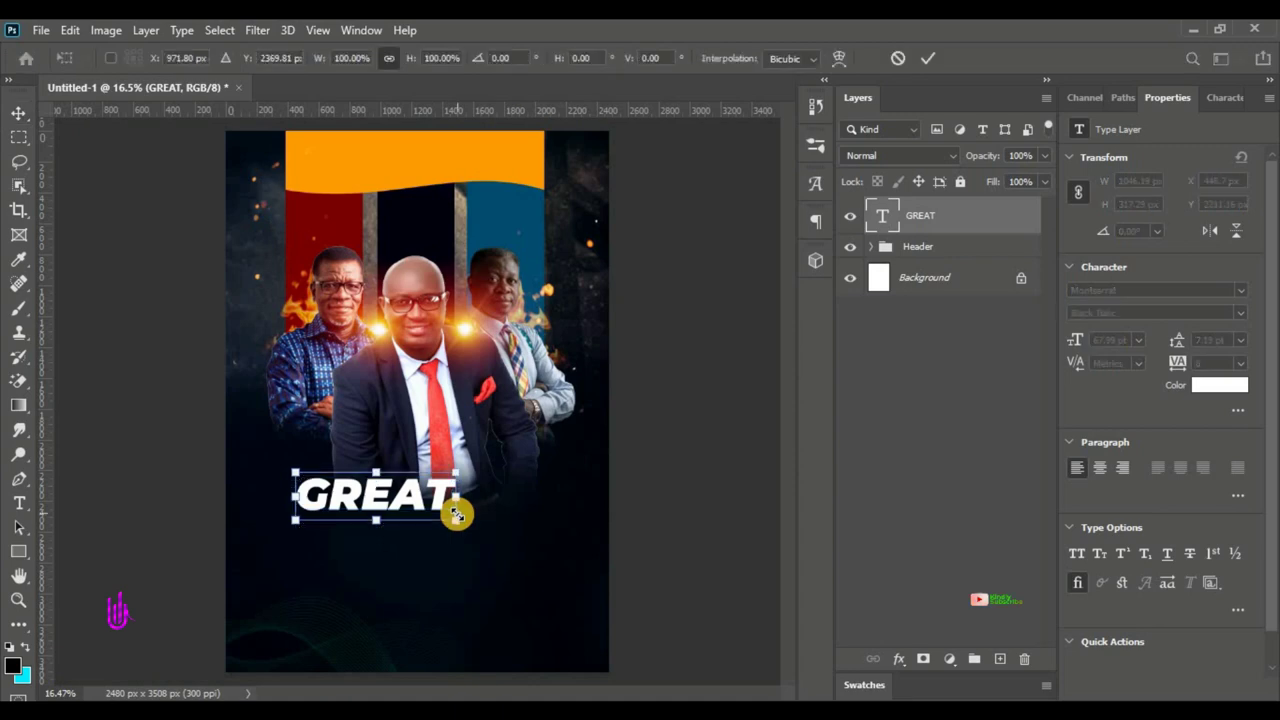
left_click_drag(460, 523, 541, 596)
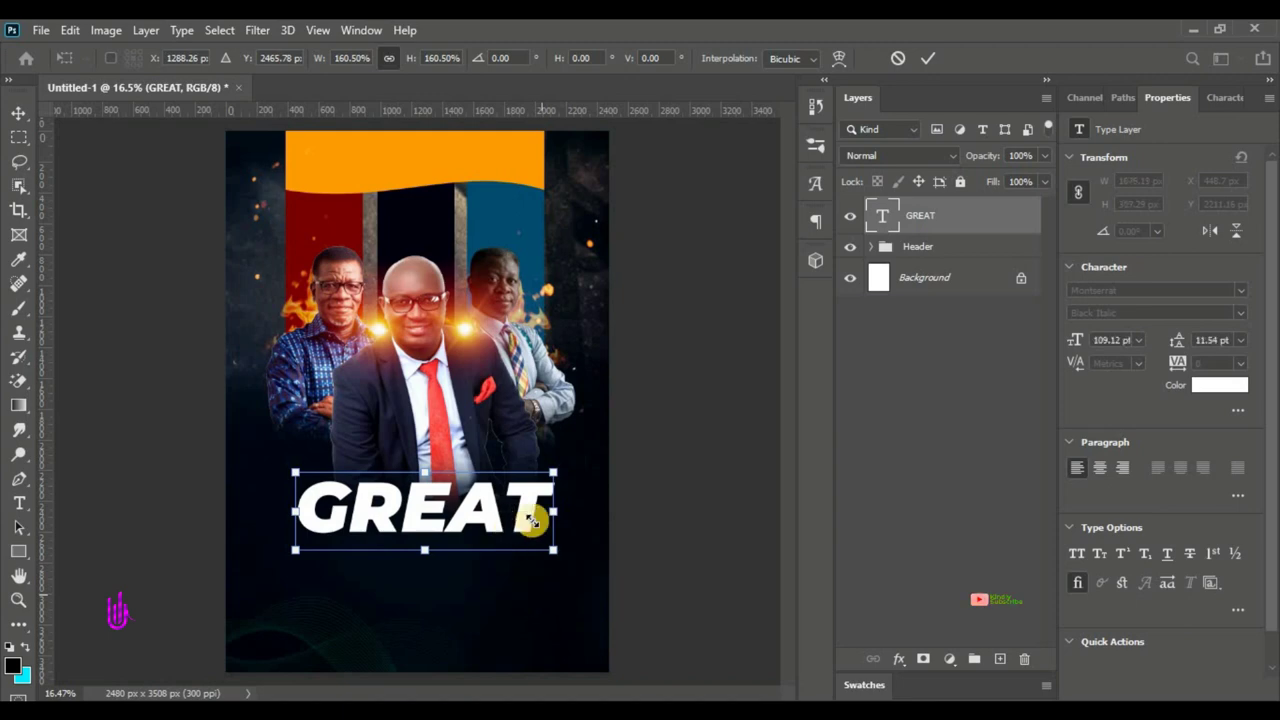
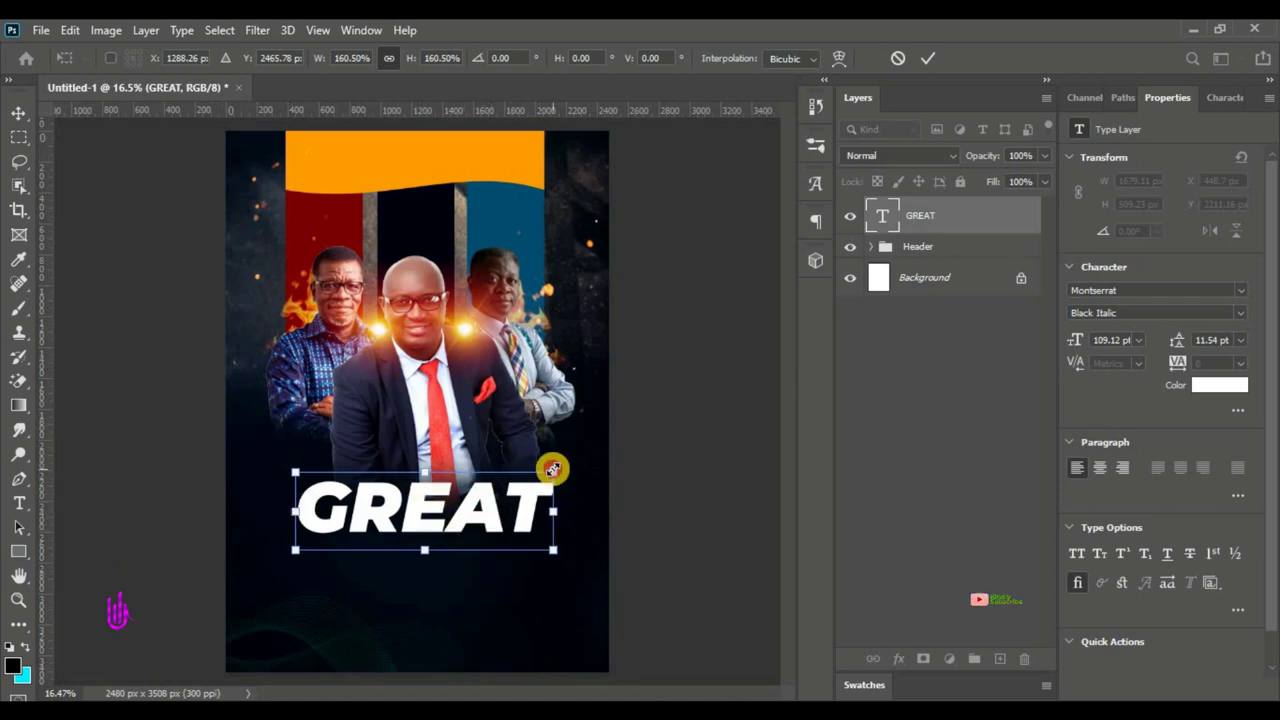
- Scale GREAT up to about 166% and place a 'GREAT copy' duplicate below it
left_click_drag(553, 469, 563, 468)
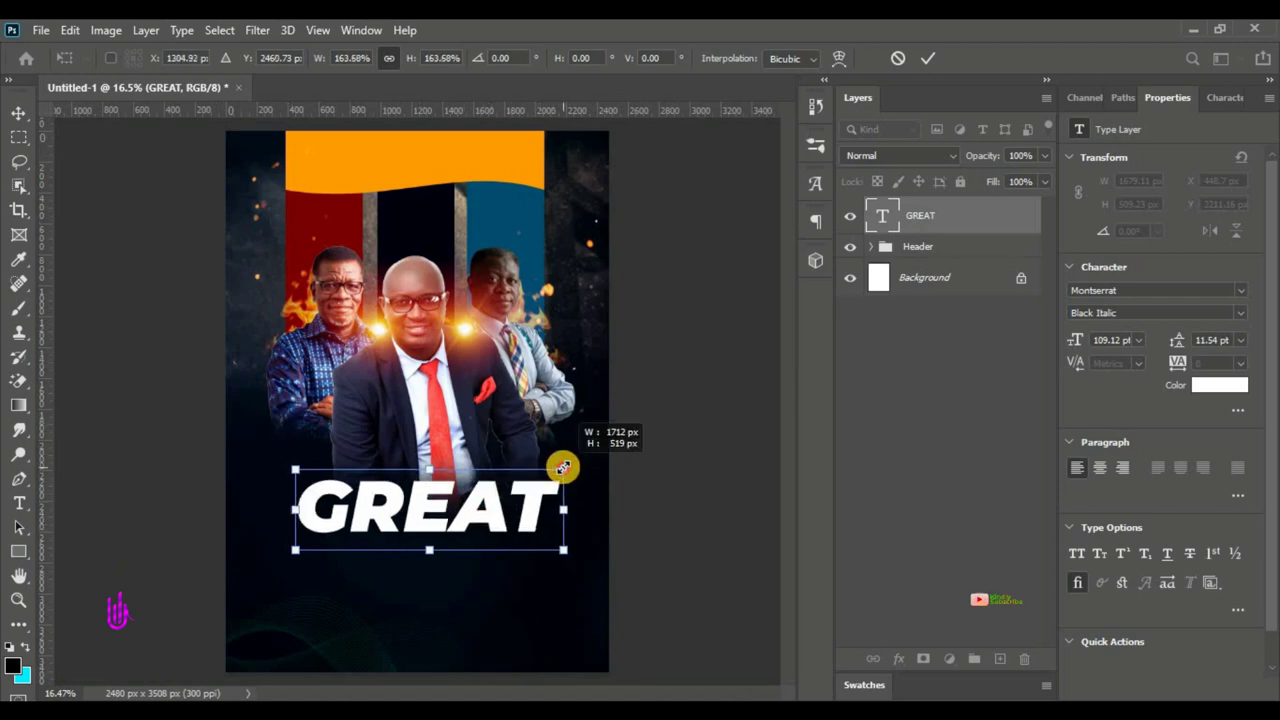
left_click(935, 60)
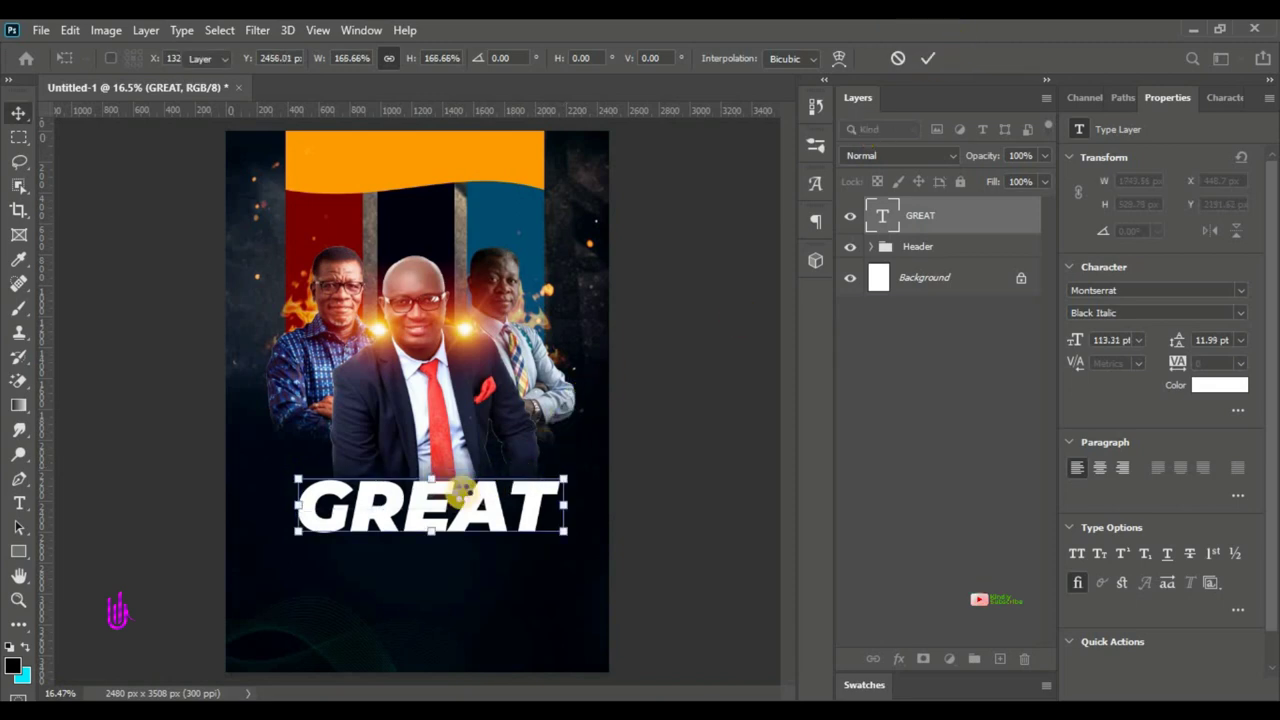
left_click(422, 514)
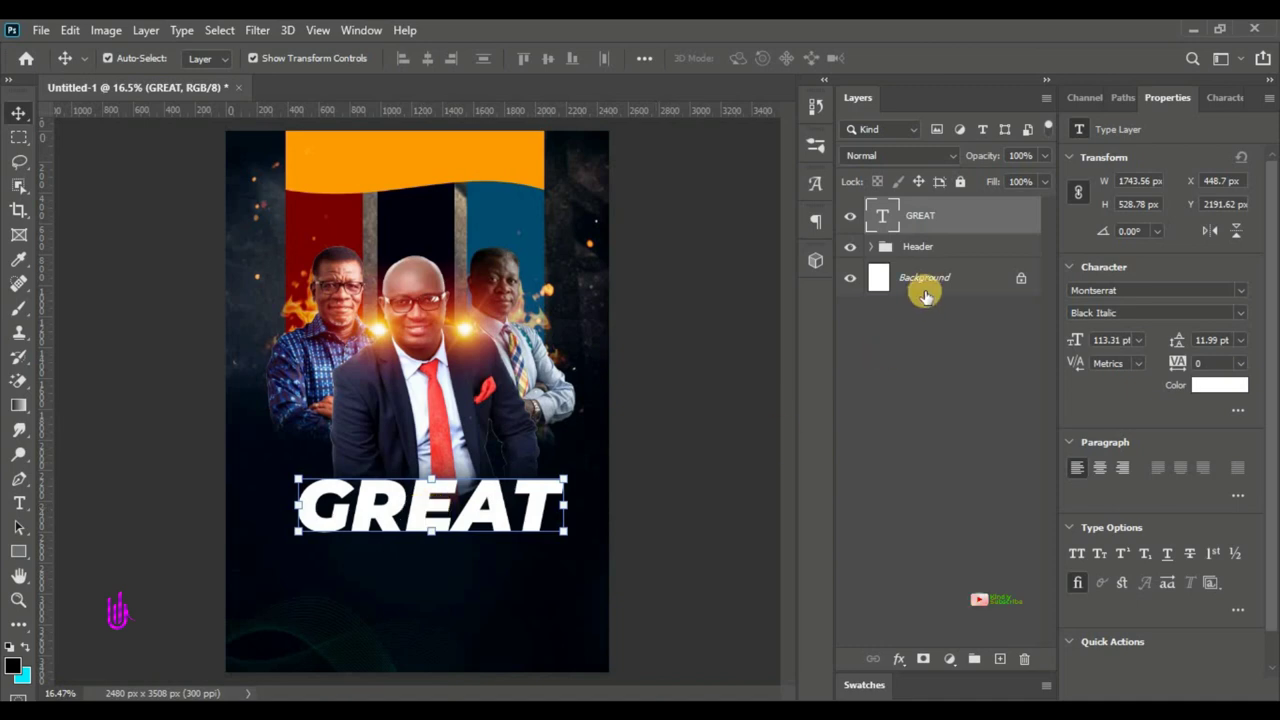
left_click_drag(970, 213, 998, 661)
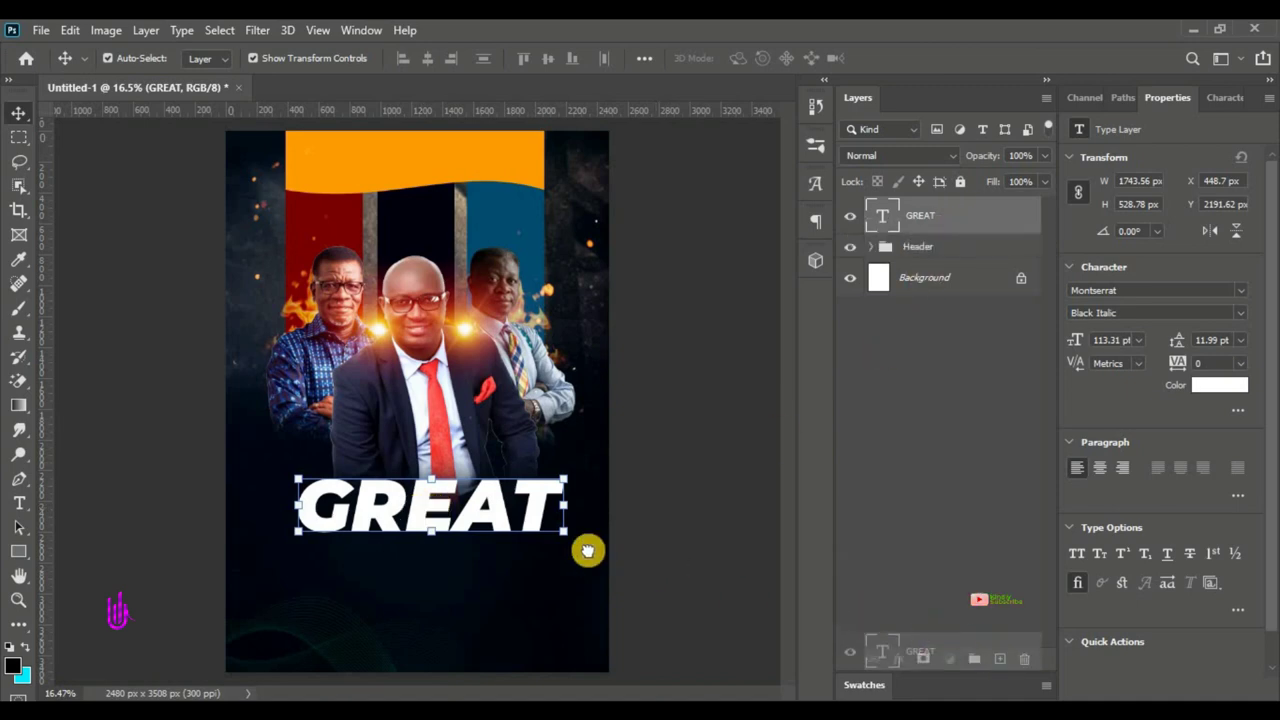
left_click_drag(495, 537, 494, 575)
- Retype the lower copy as PROPHETIC at 59.31 pt and nudge it up under GREAT
key("t")
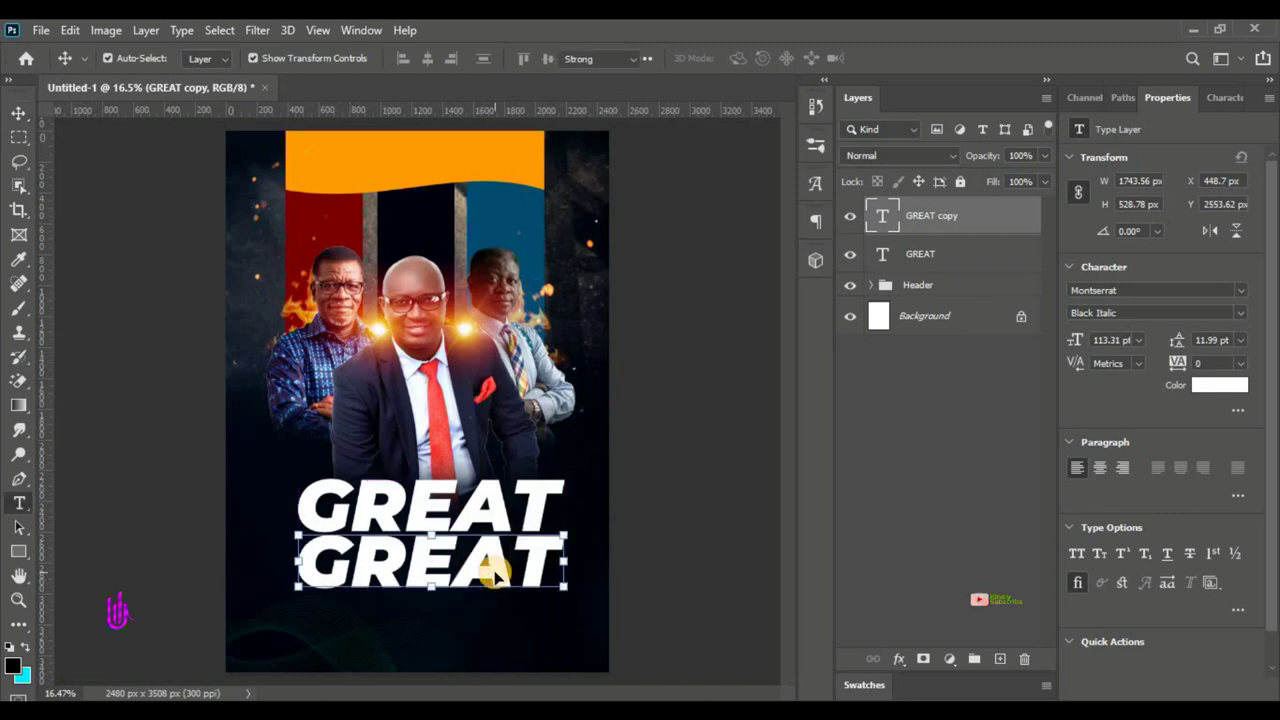
double_click(494, 570)
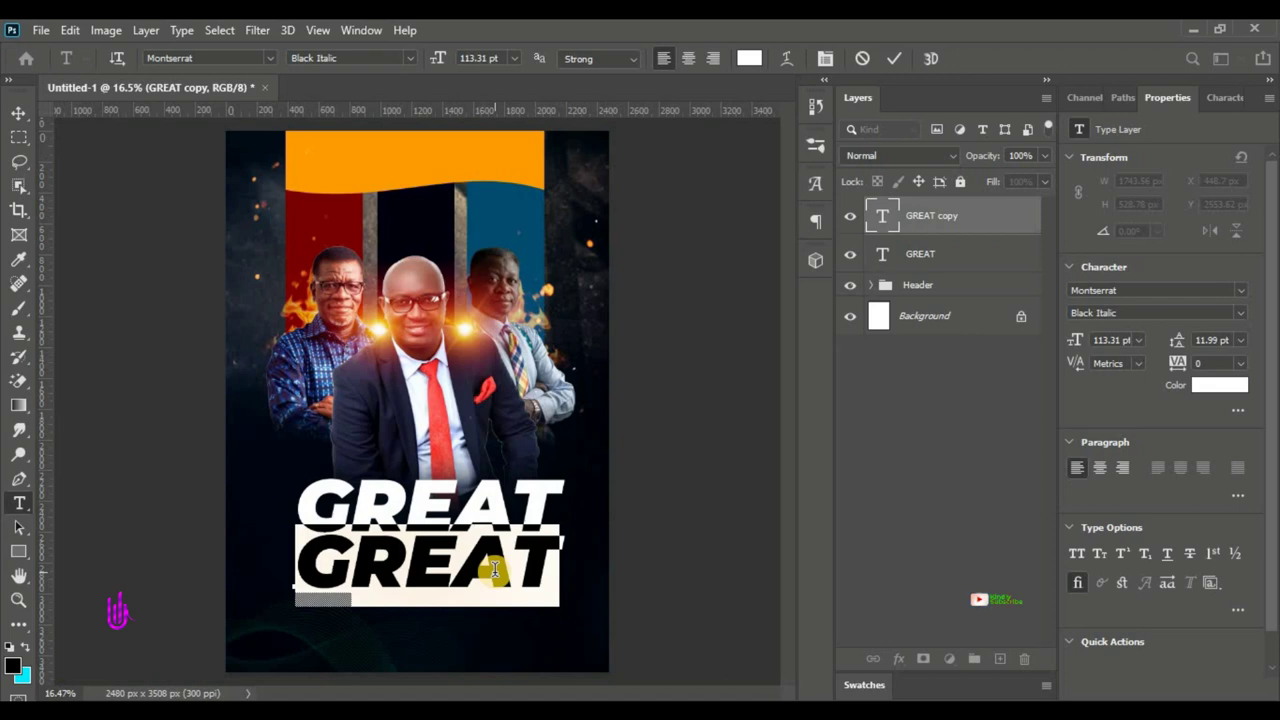
type("-")
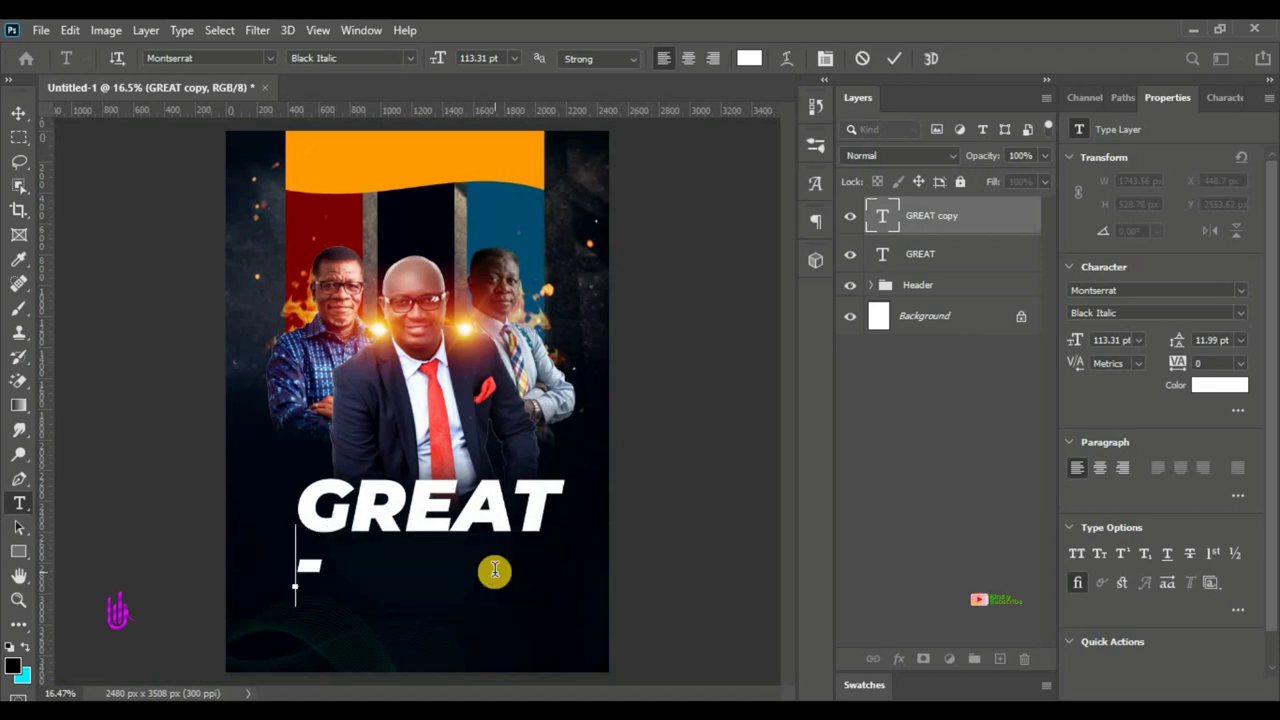
type("PROHE")
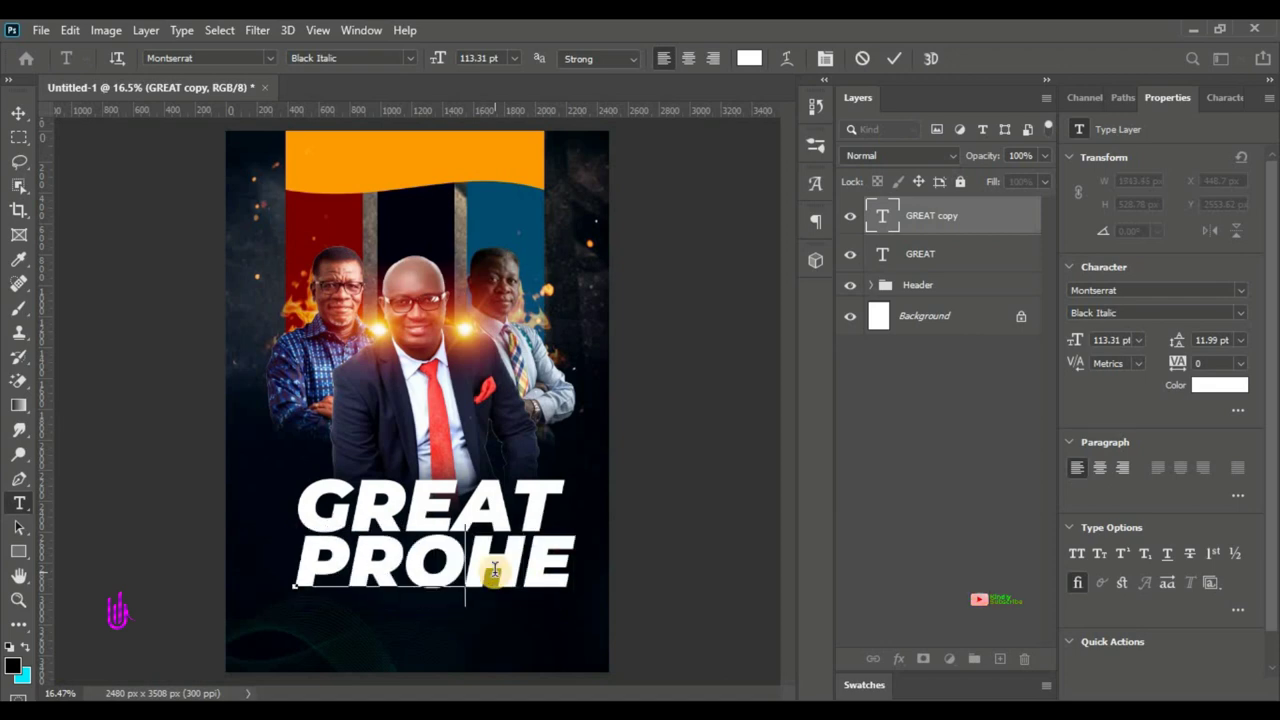
type("P")
key("ctrl+a")
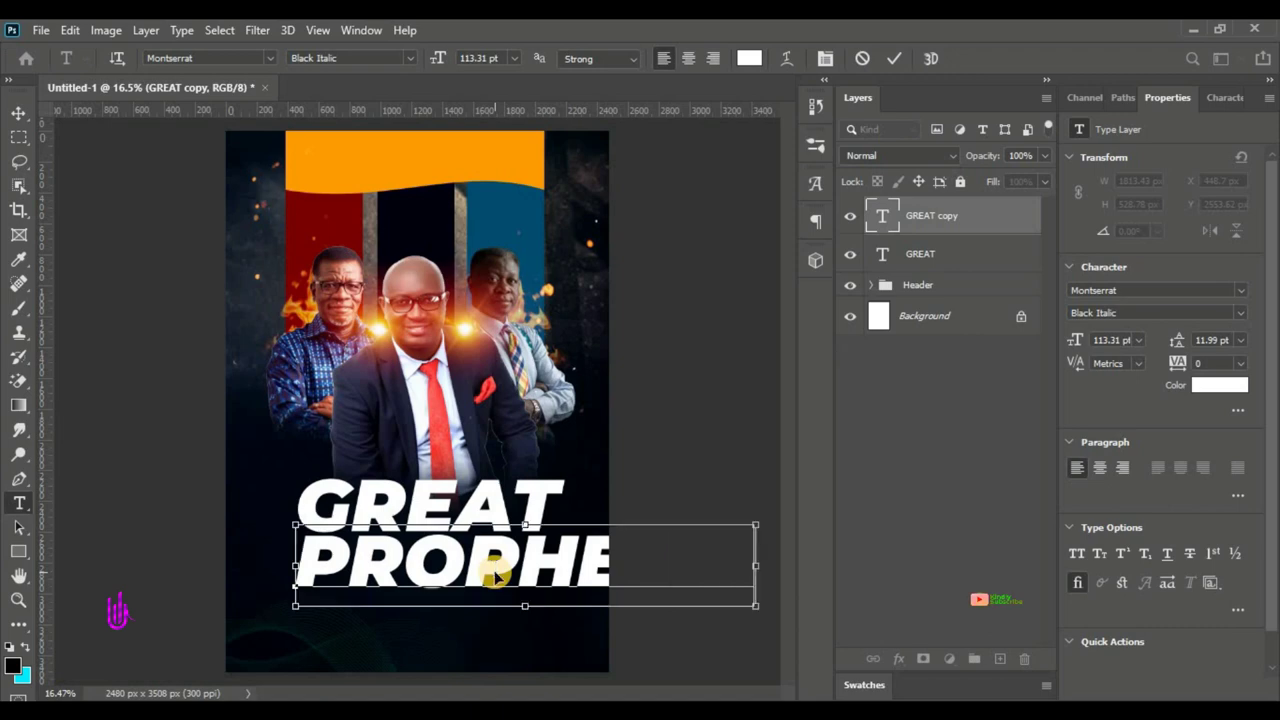
left_click_drag(446, 62, 389, 80)
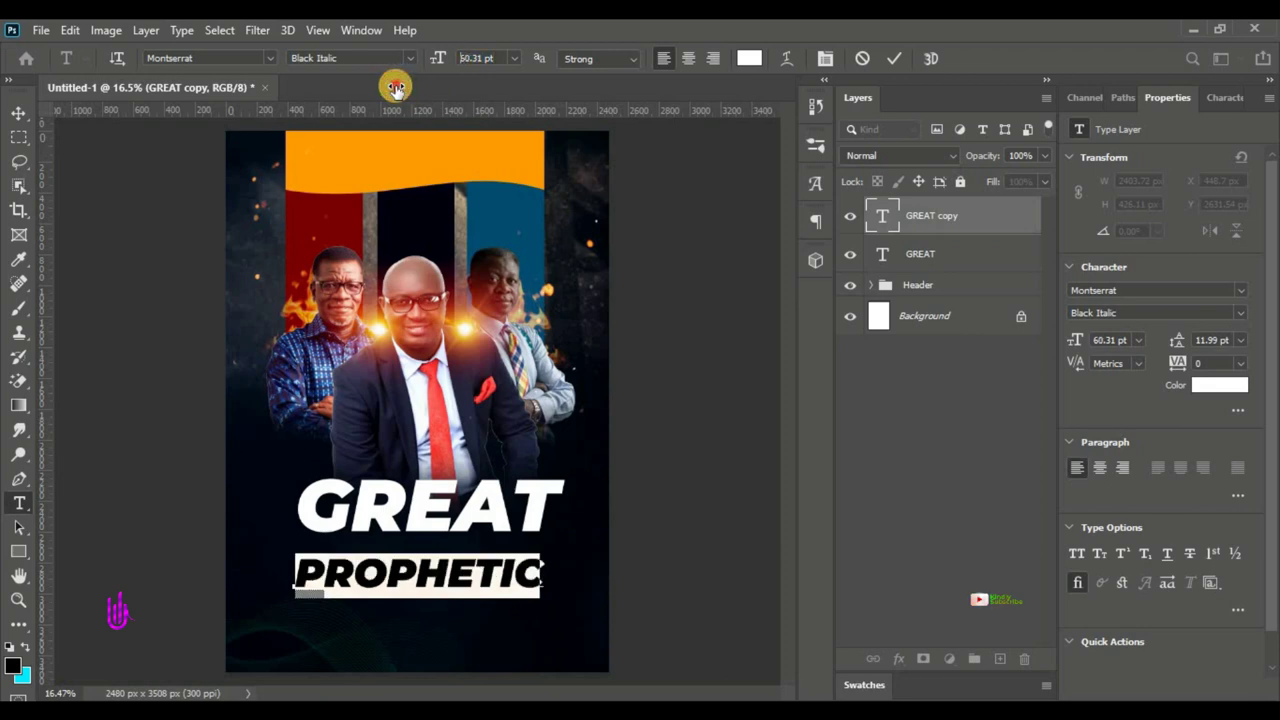
left_click(389, 612)
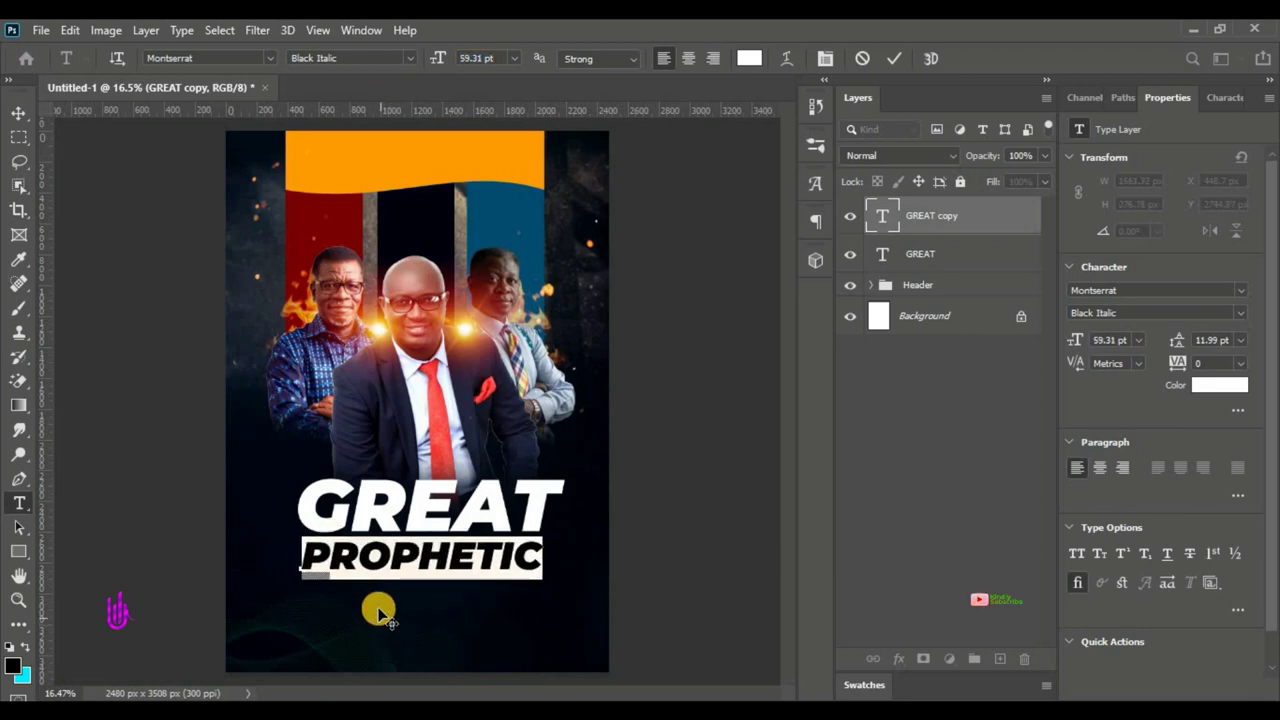
left_click(895, 58)
key("v")
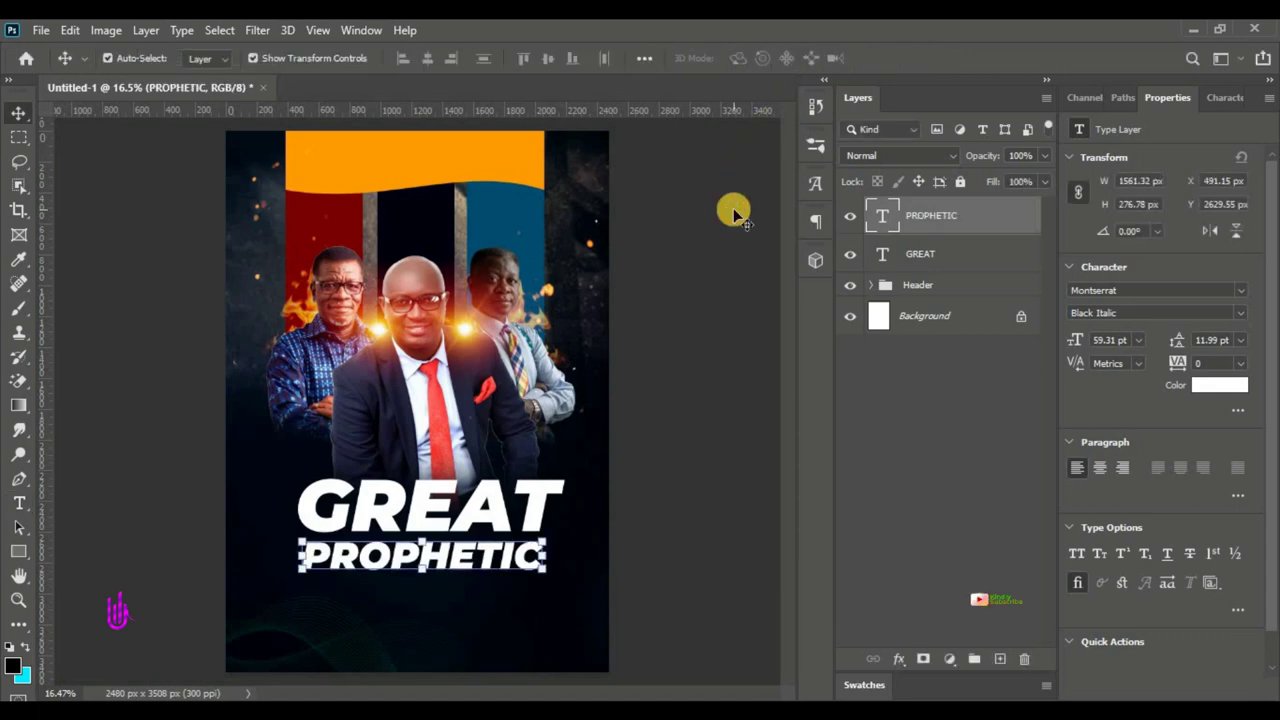
key("shift+Up")
key("shift+Up")
key("shift+Up")
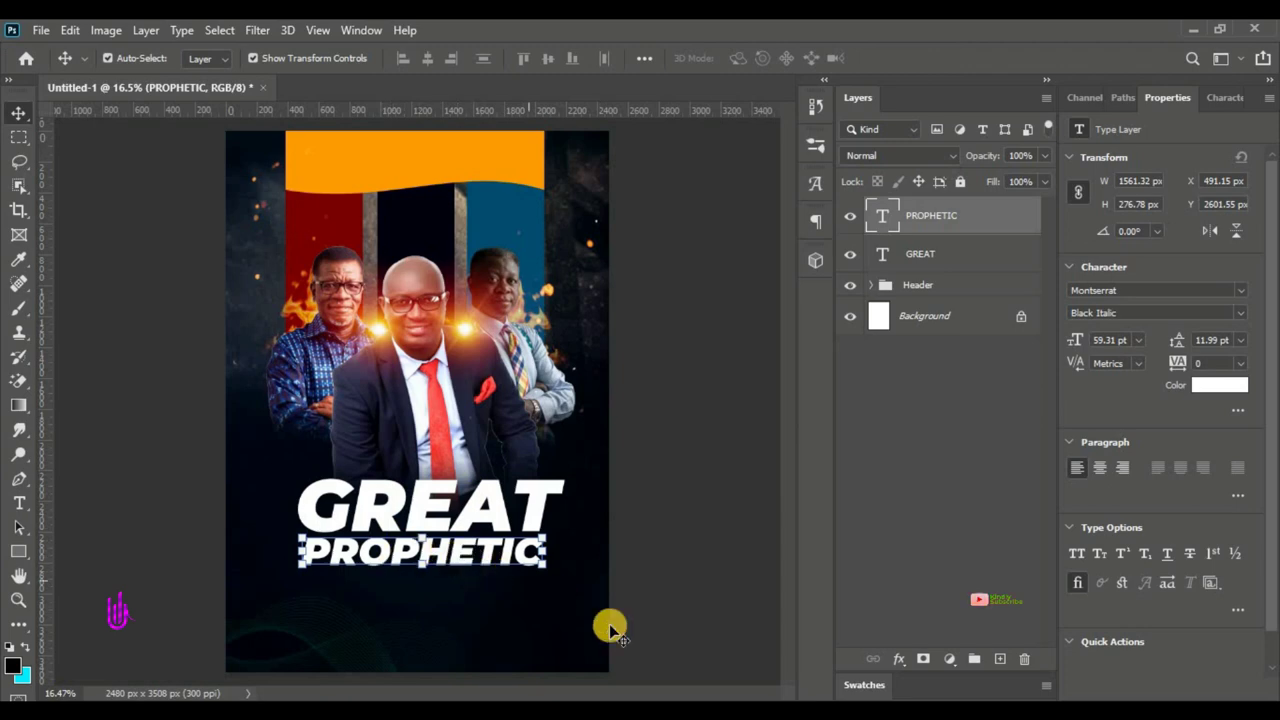
- Draw a 1608 × 214 px rectangle bar just beneath PROPHETIC
left_click(19, 553)
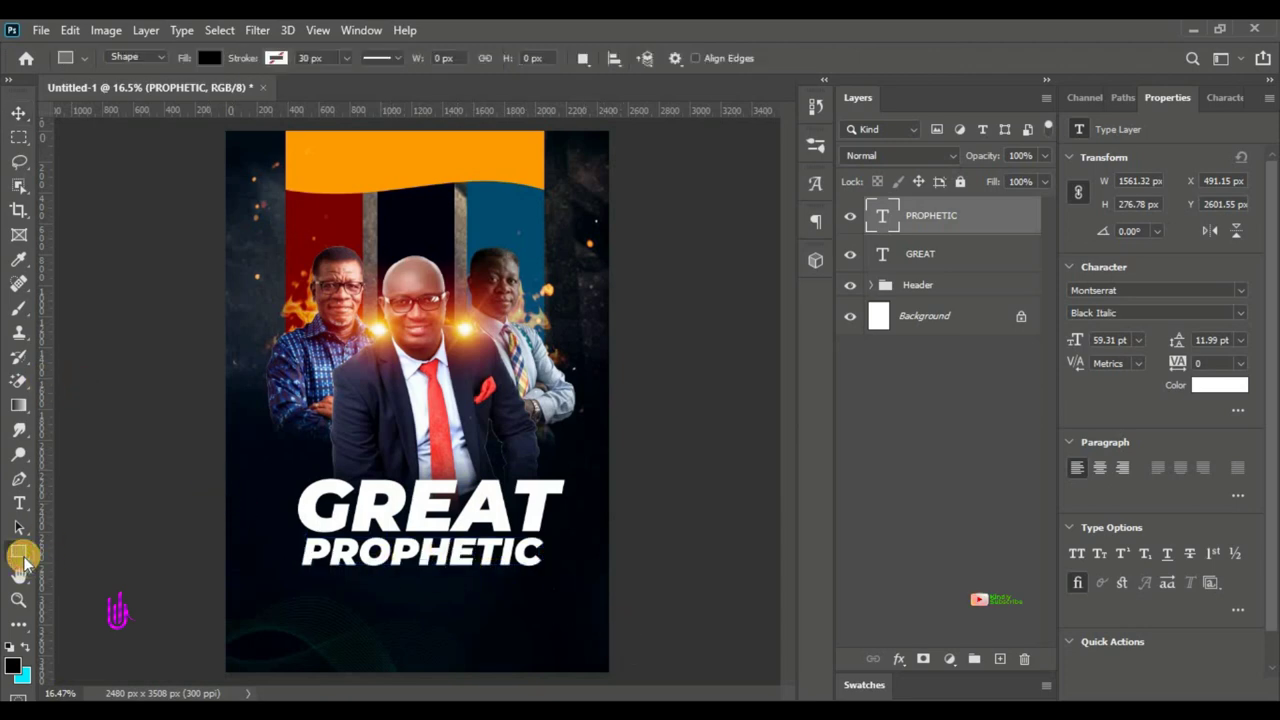
left_click_drag(23, 560, 95, 566)
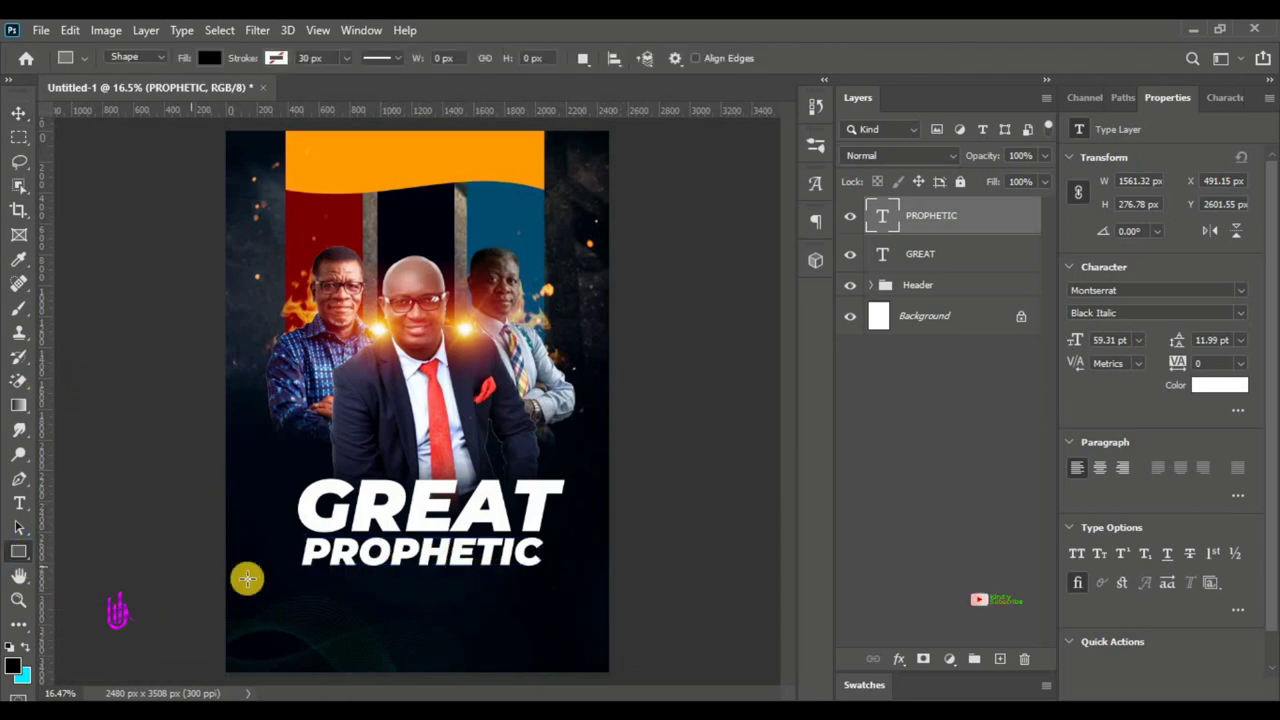
left_click_drag(298, 563, 545, 593)
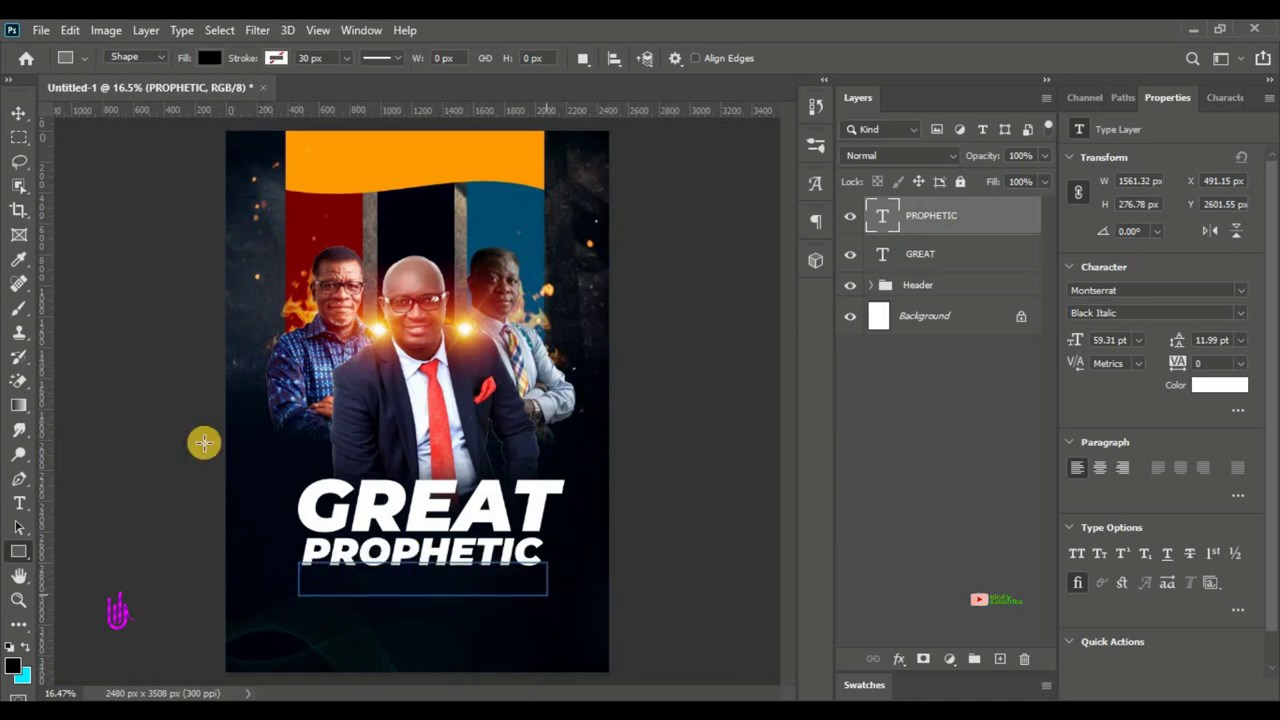
left_click(22, 113)
left_click(450, 587)
left_click_drag(450, 587, 484, 586)
- Fill the bar with blue #007cb7 and start a new text box below it
double_click(881, 226)
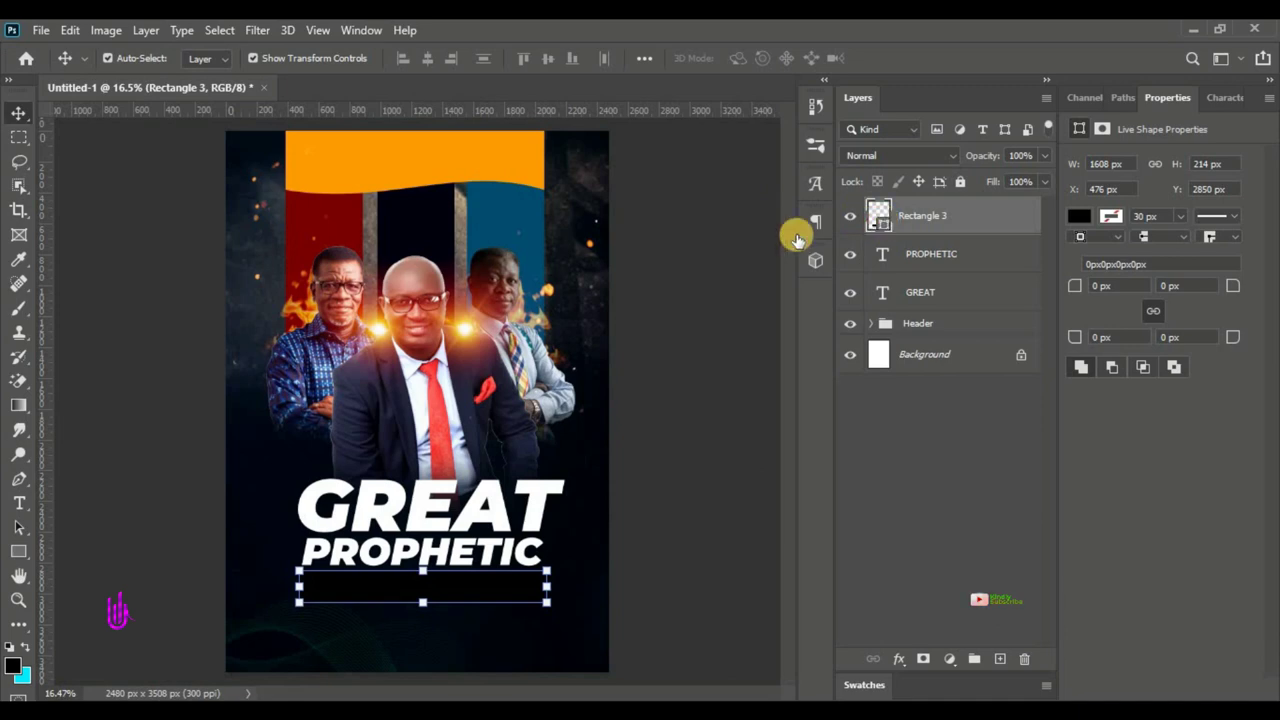
left_click_drag(943, 277, 1015, 240)
left_click(1185, 183)
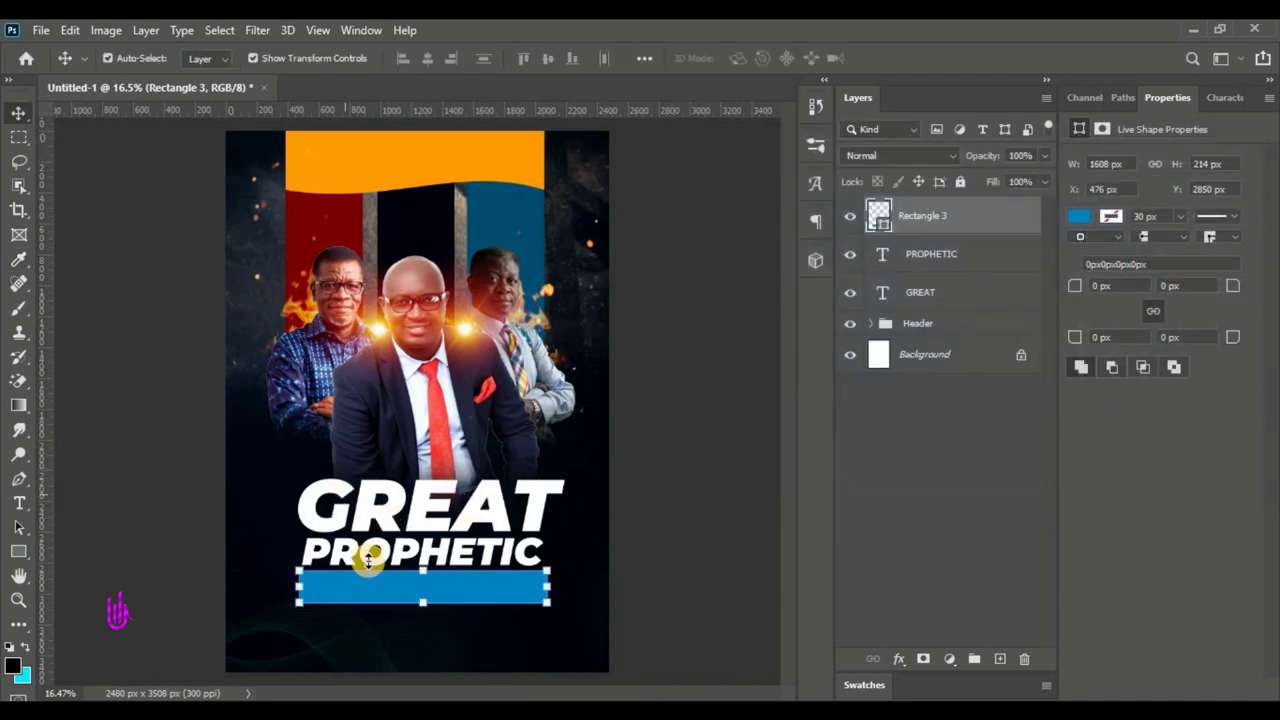
left_click(19, 504)
left_click(332, 641)
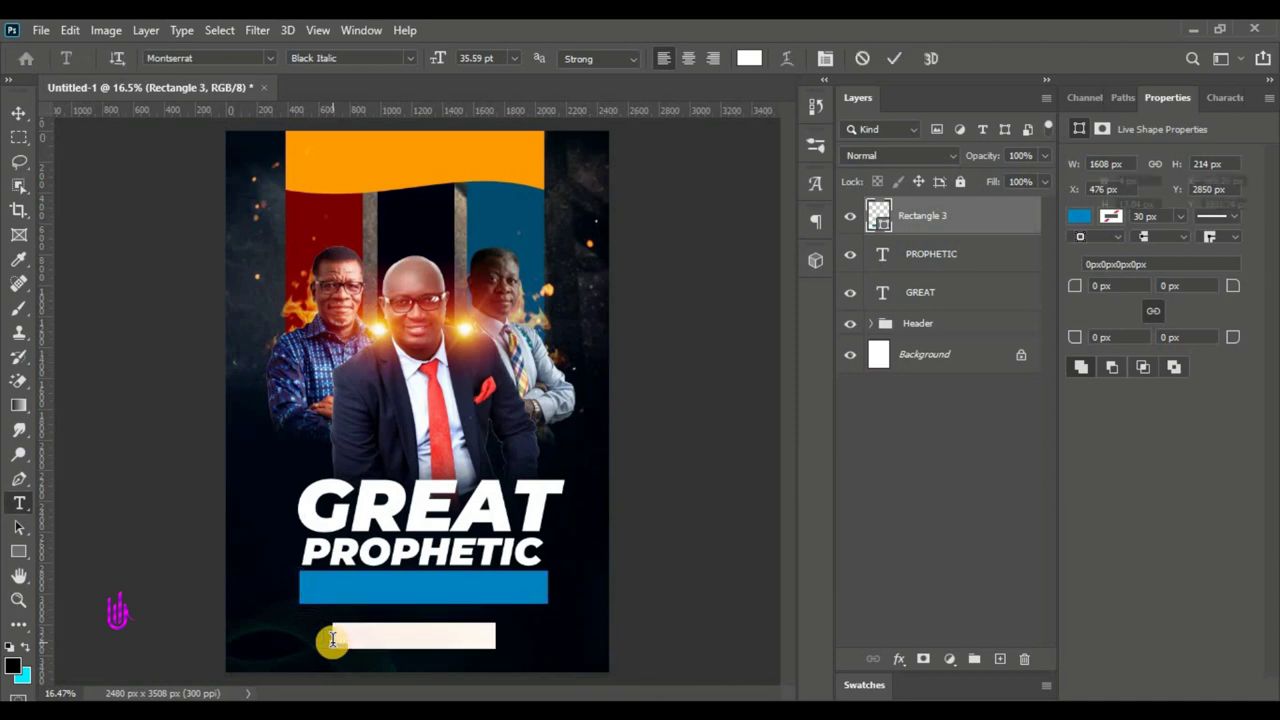
- Type the caption ATTACK ON OUR OPPRESSORS at 21.59 pt onto the blue bar
key("BackSpace")
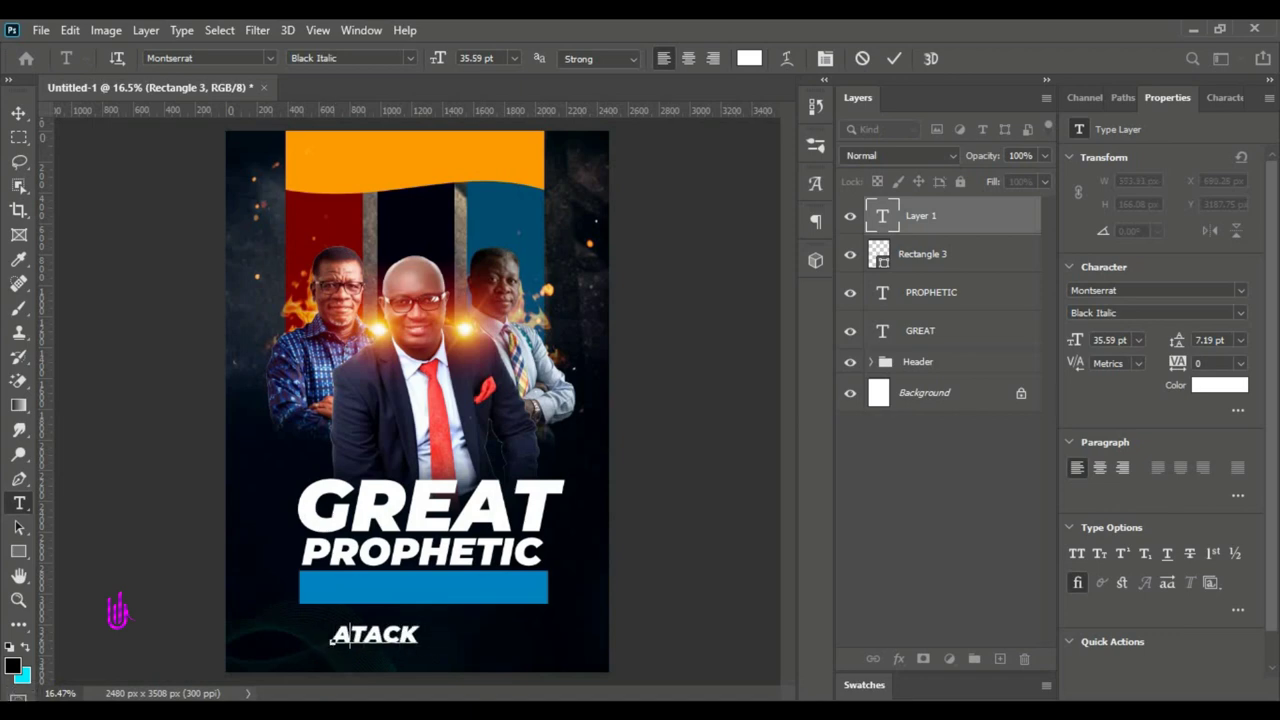
type("T")
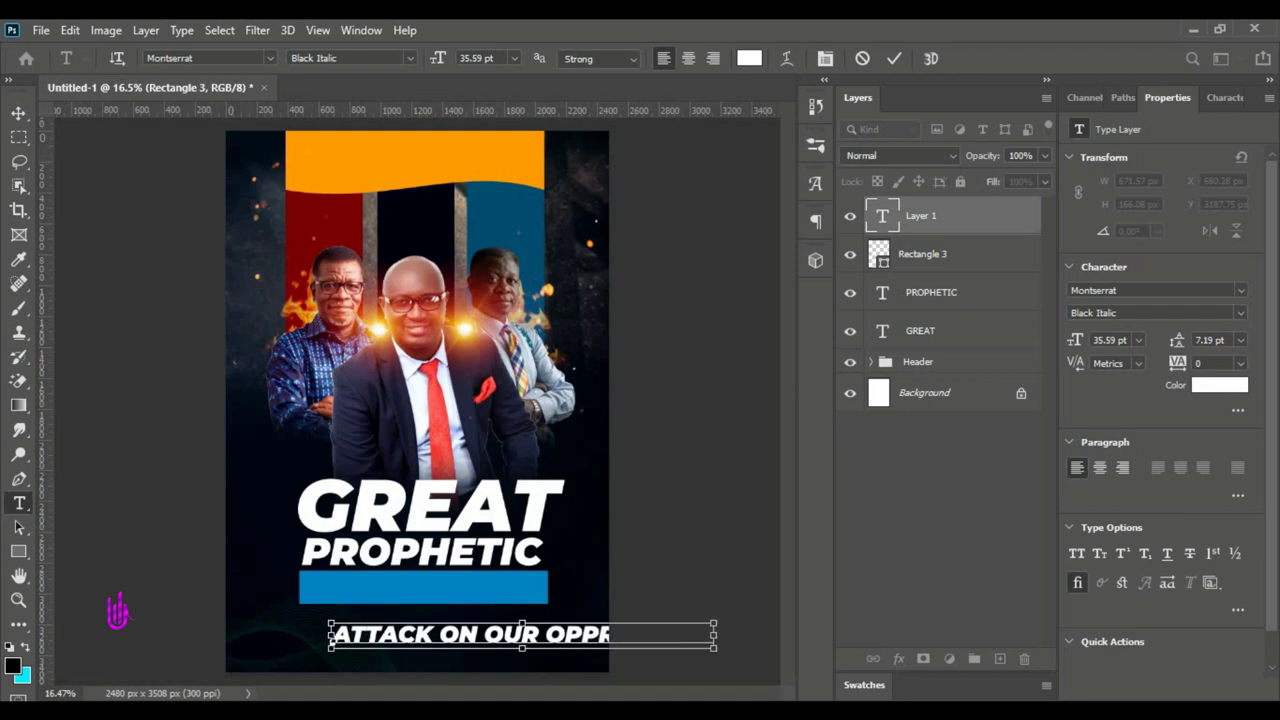
key("ctrl+a")
left_click_drag(428, 58, 414, 57)
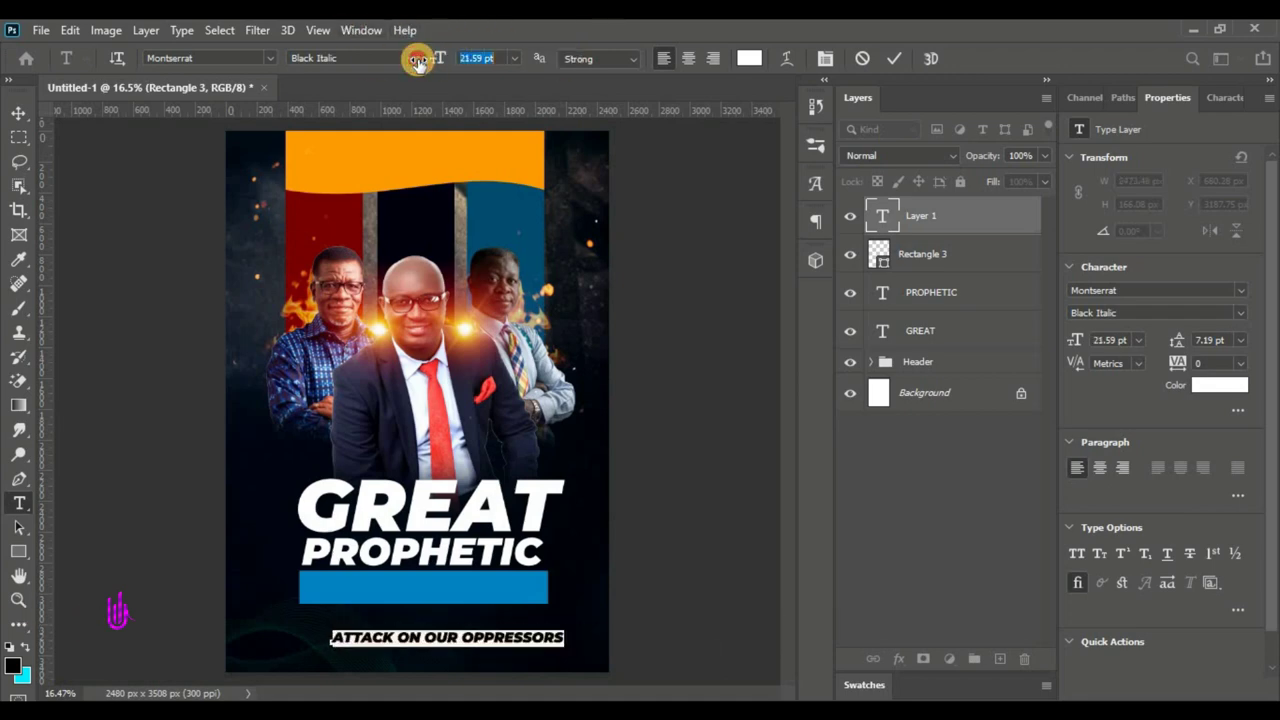
left_click_drag(455, 655, 437, 606)
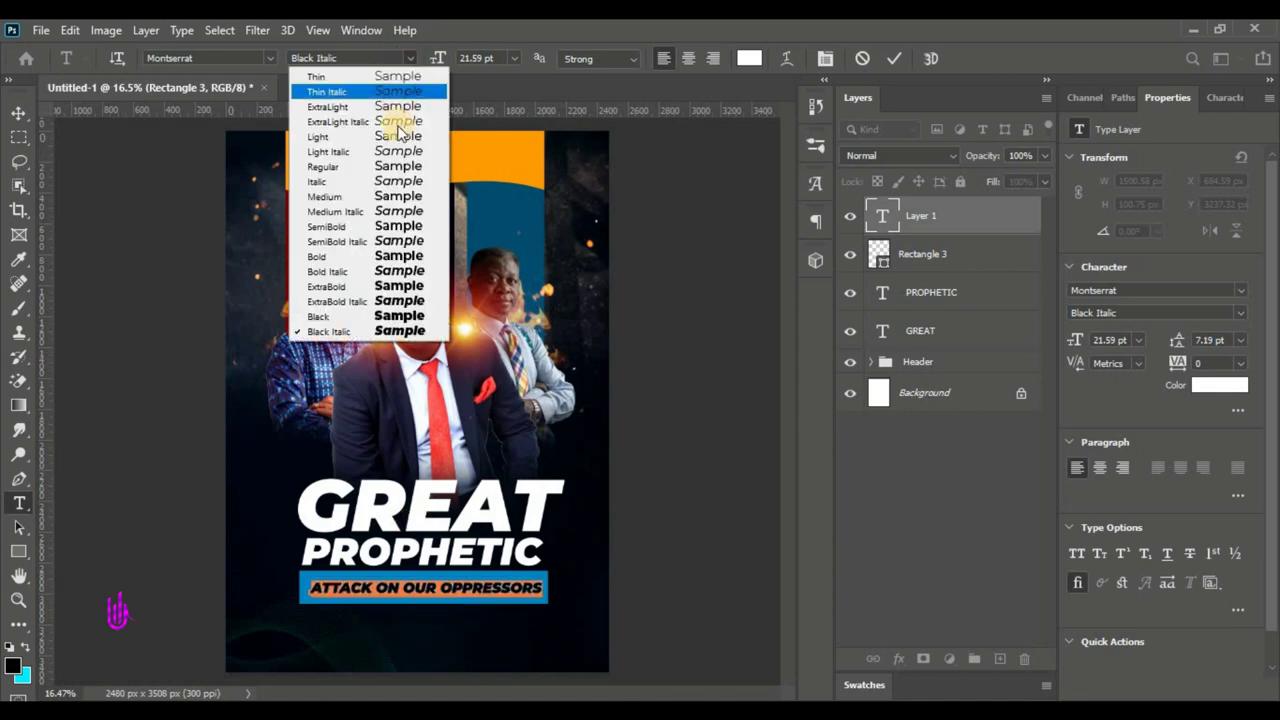
- Set the caption to Montserrat Bold in near-black #00030a and commit it
left_click(408, 58)
left_click(404, 261)
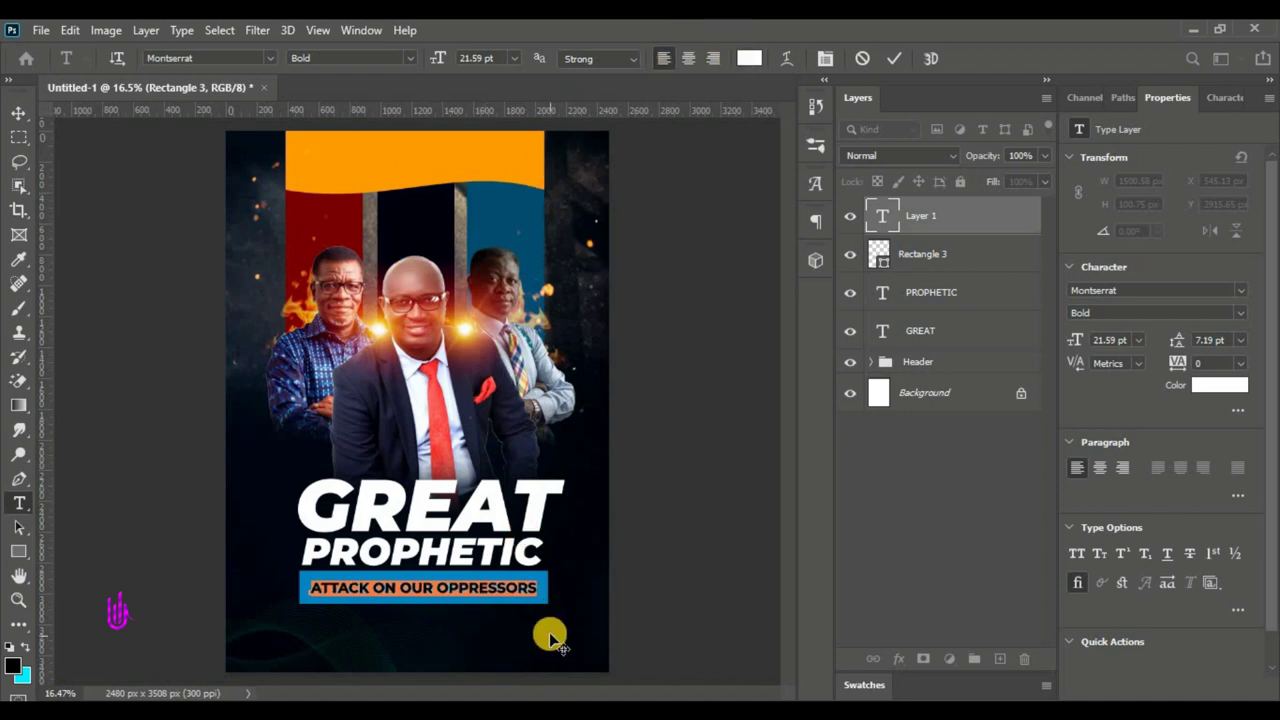
left_click(749, 58)
left_click(540, 645)
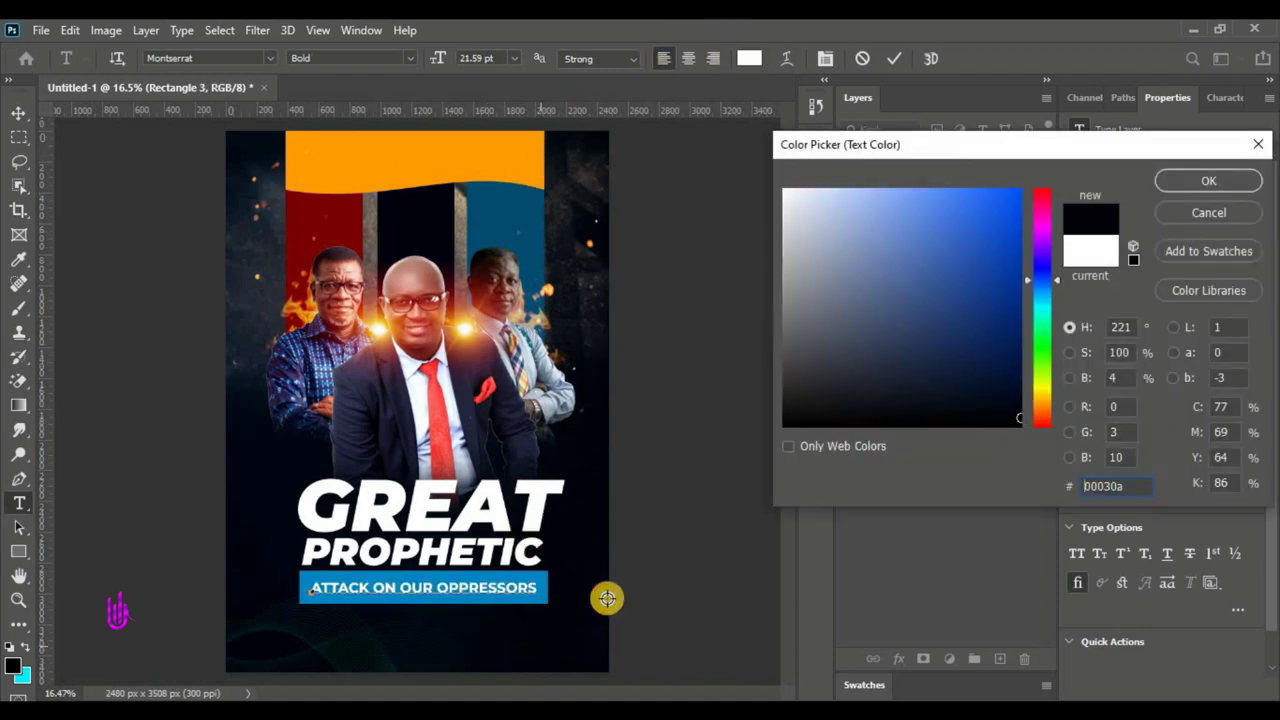
left_click(1177, 179)
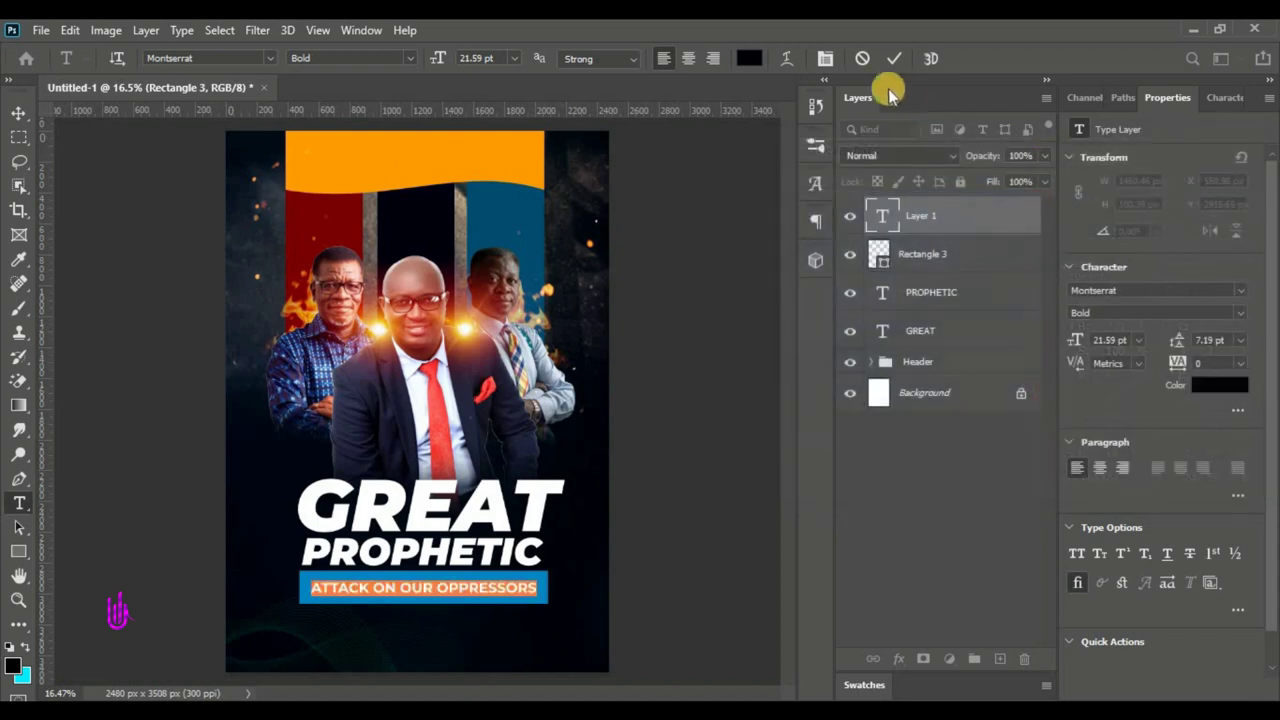
left_click(894, 58)
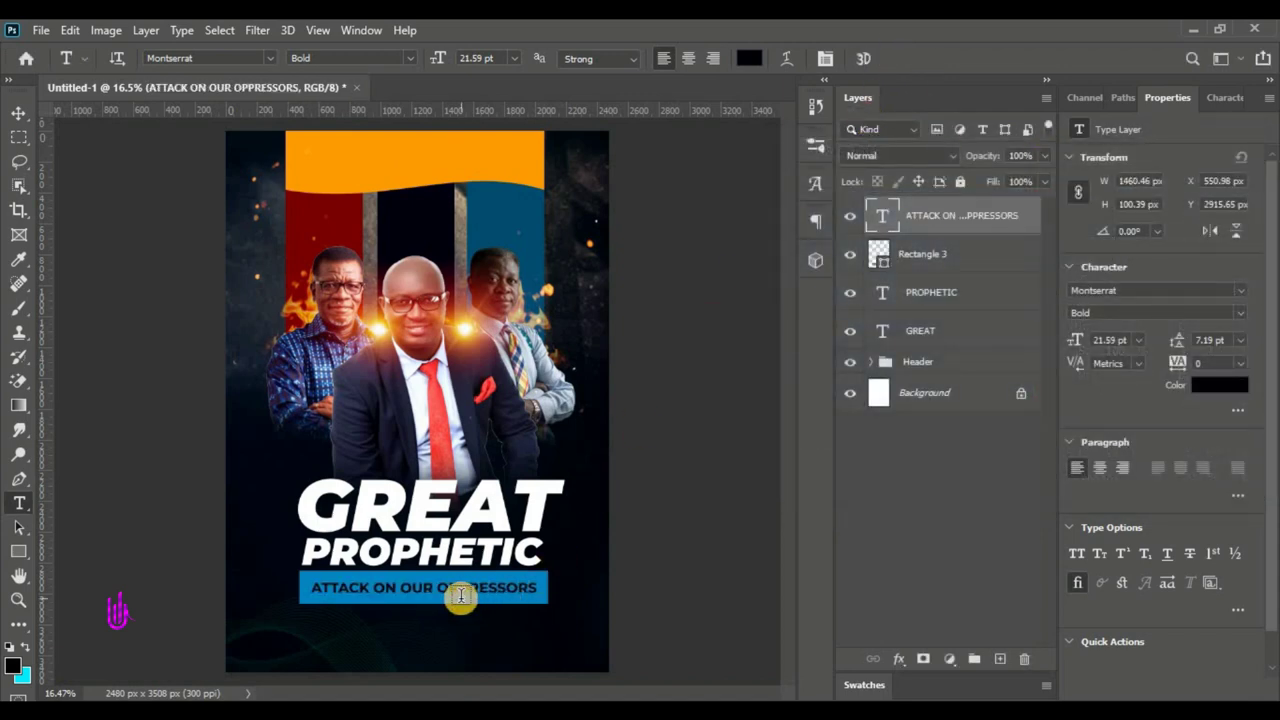
left_click(18, 113)
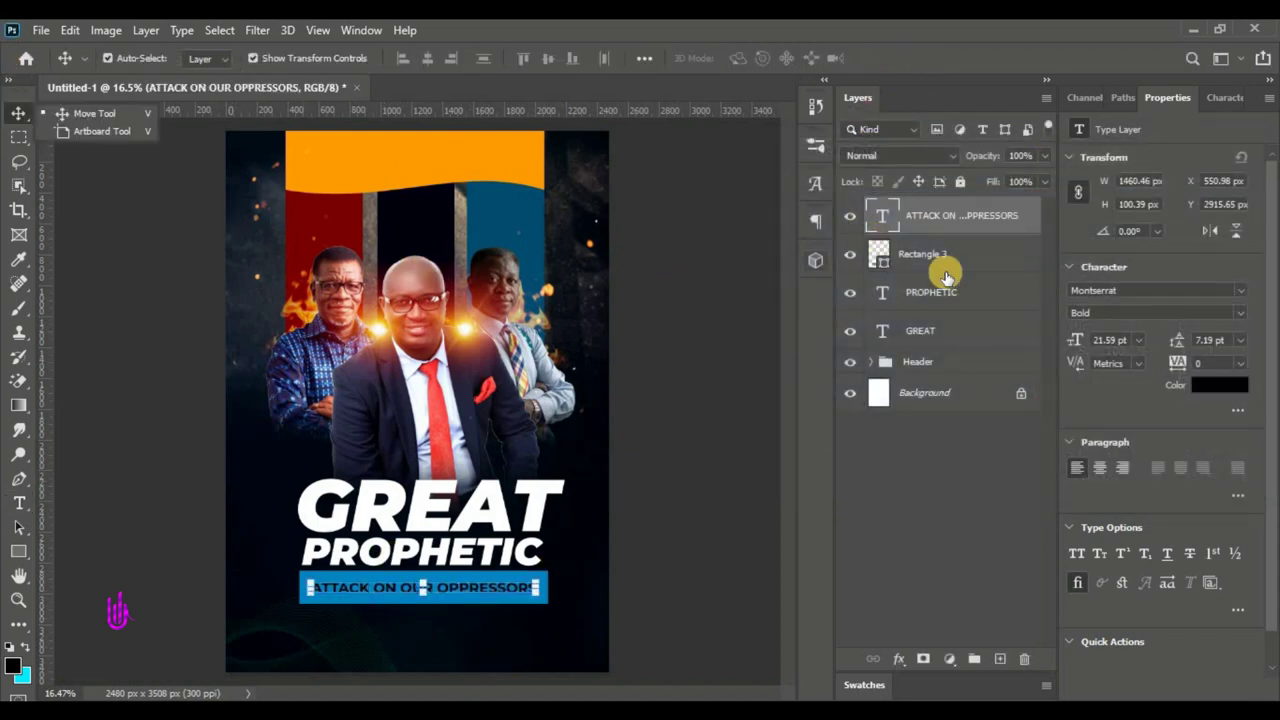
- Move the GREAT, PROPHETIC, caption and bar layers up-left, bar at X 376.18, Y 2755.53 px
left_click(955, 338, "shift")
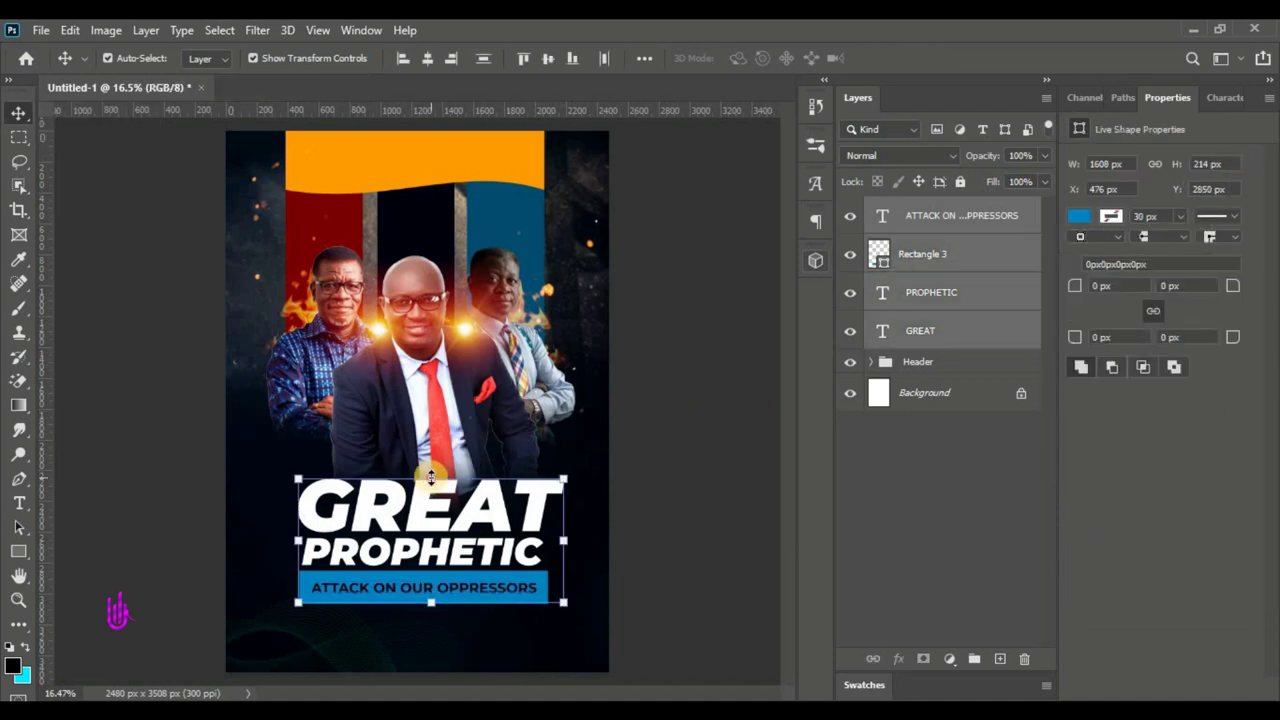
left_click(440, 520)
left_click_drag(440, 520, 426, 512)
left_click(928, 58)
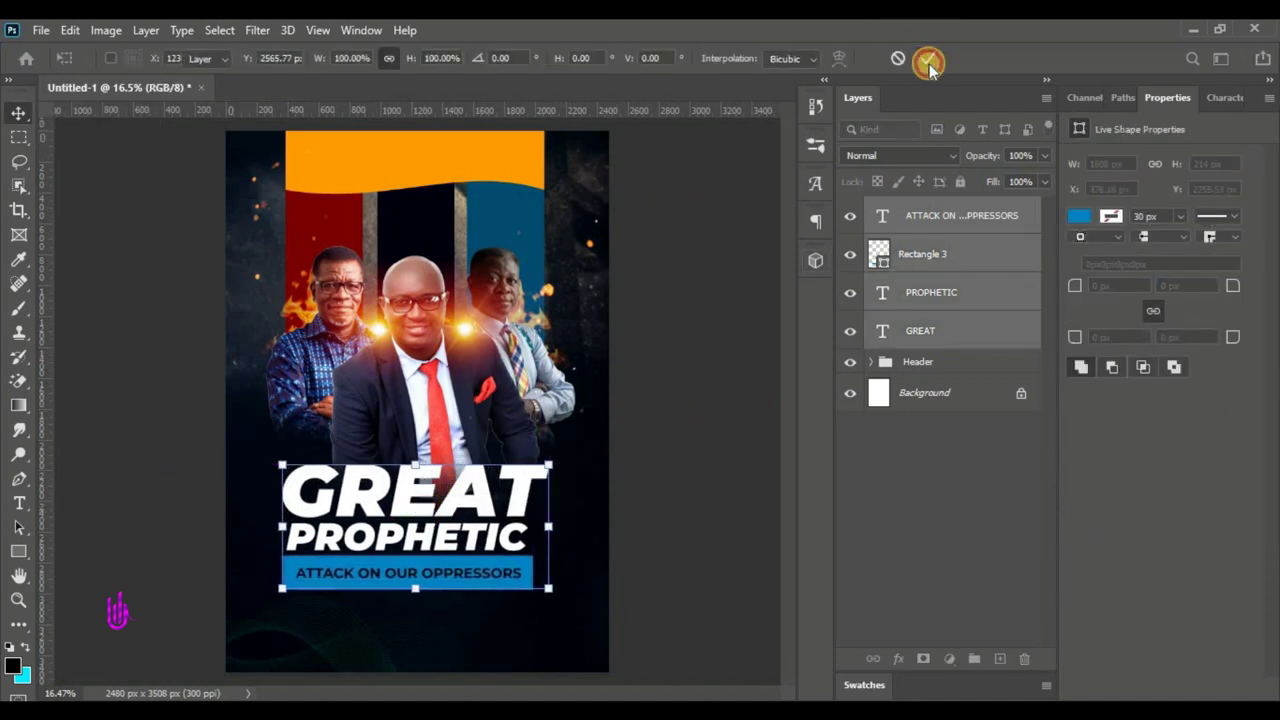
left_click(971, 252)
left_click(17, 551)
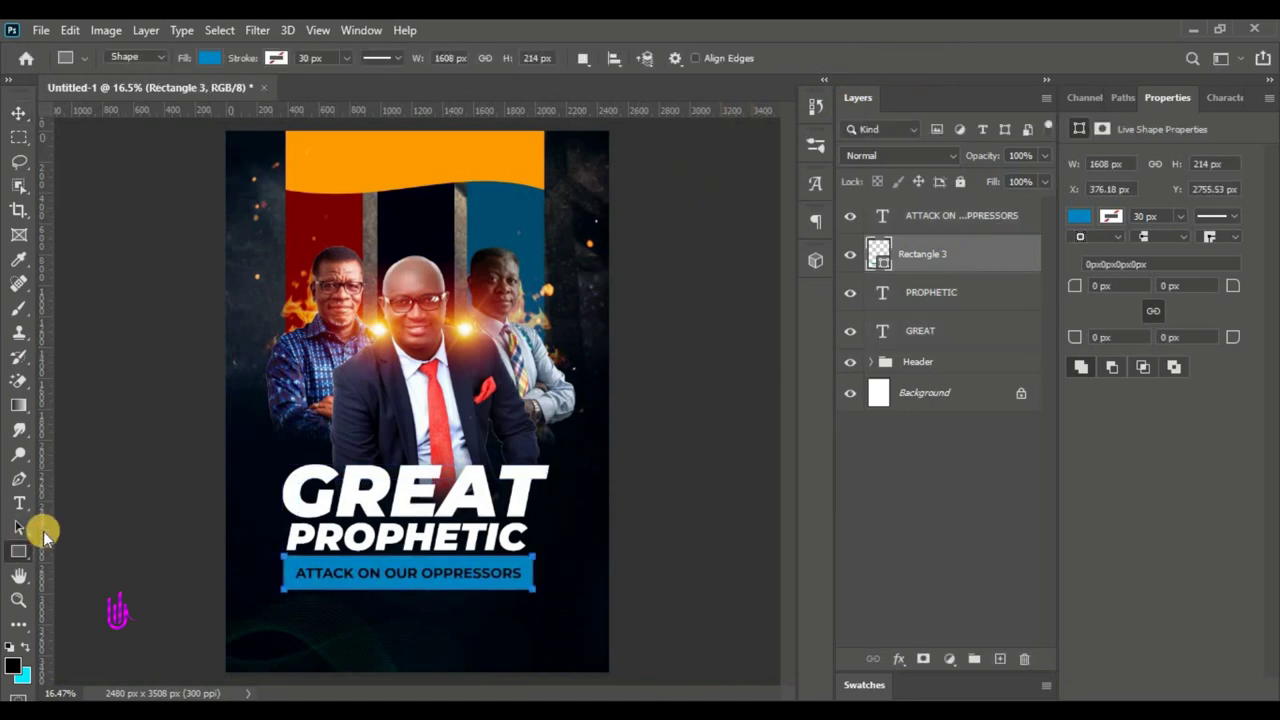
- Draw a 480 × 371 px Rectangle 4 over GREAT and fill it strong red
left_click_drag(462, 452, 545, 512)
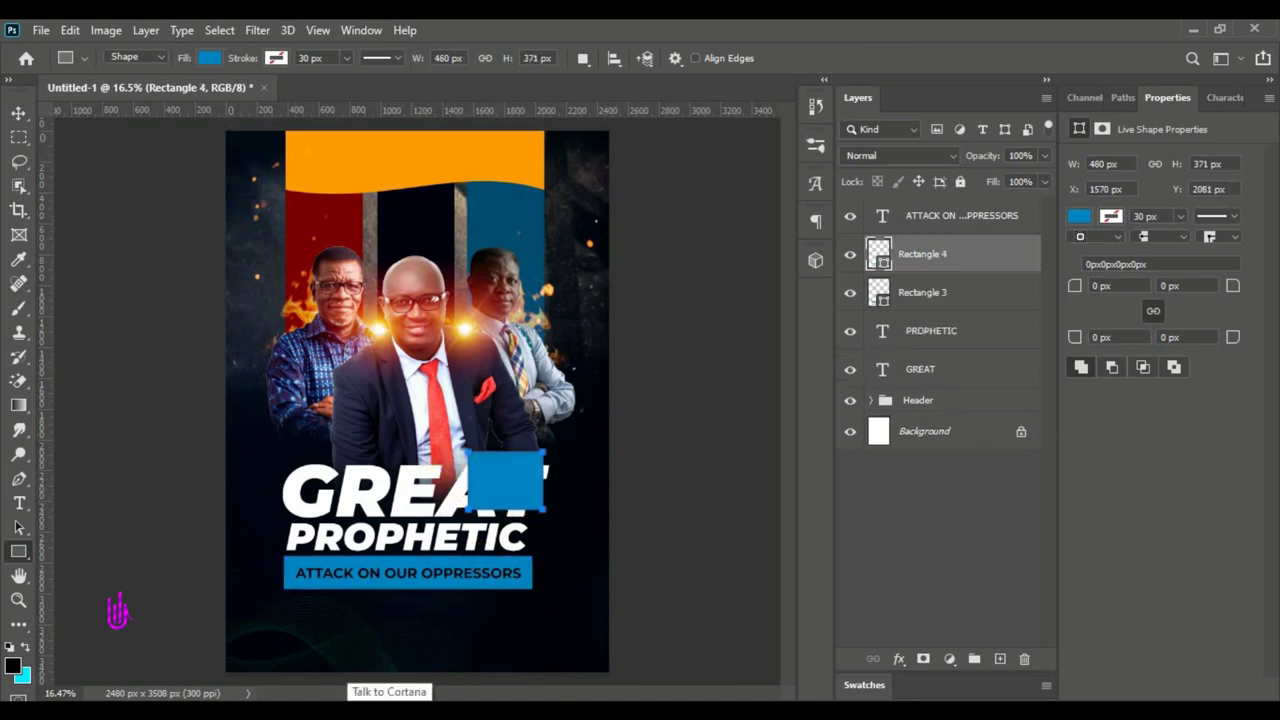
left_click(12, 110)
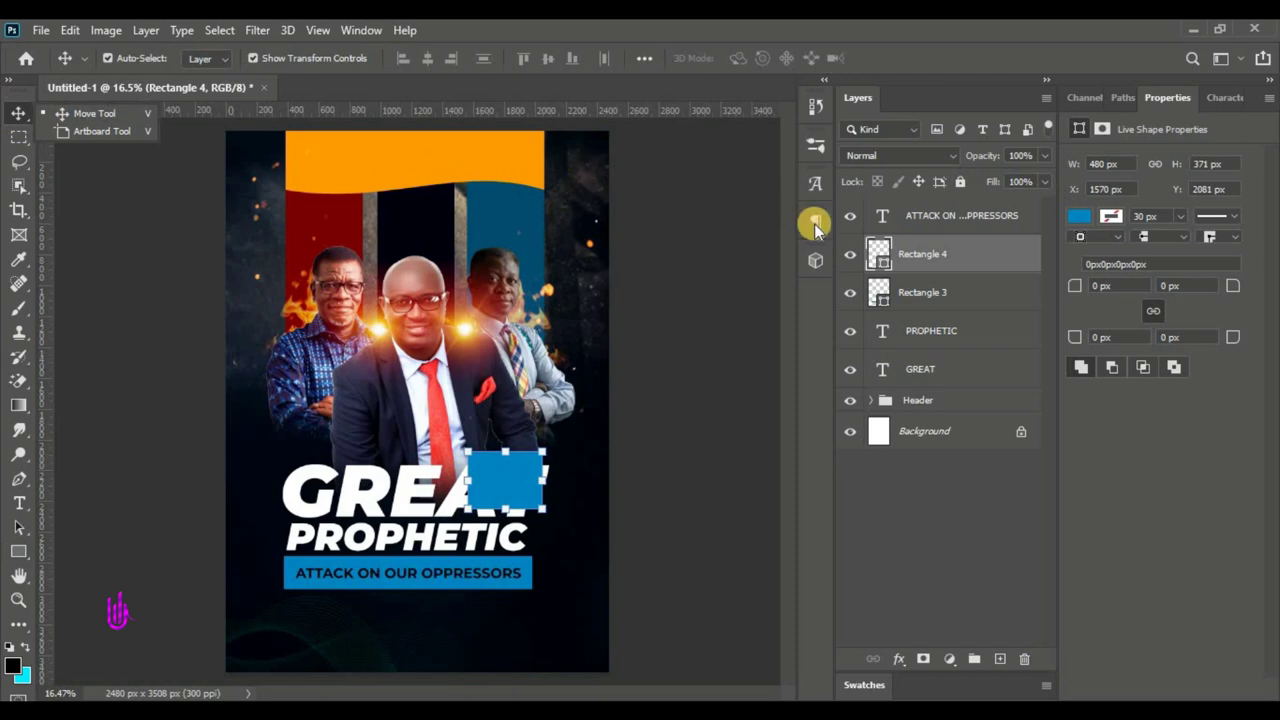
double_click(866, 264)
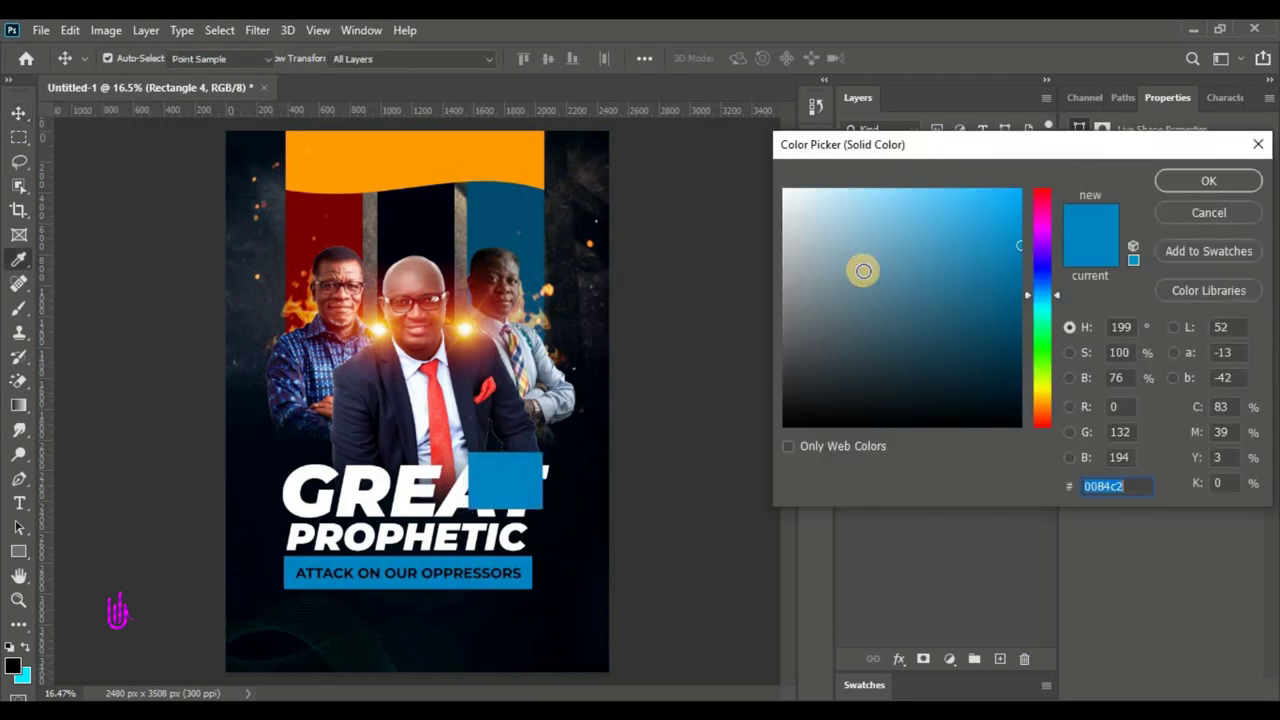
left_click_drag(1040, 405, 1046, 457)
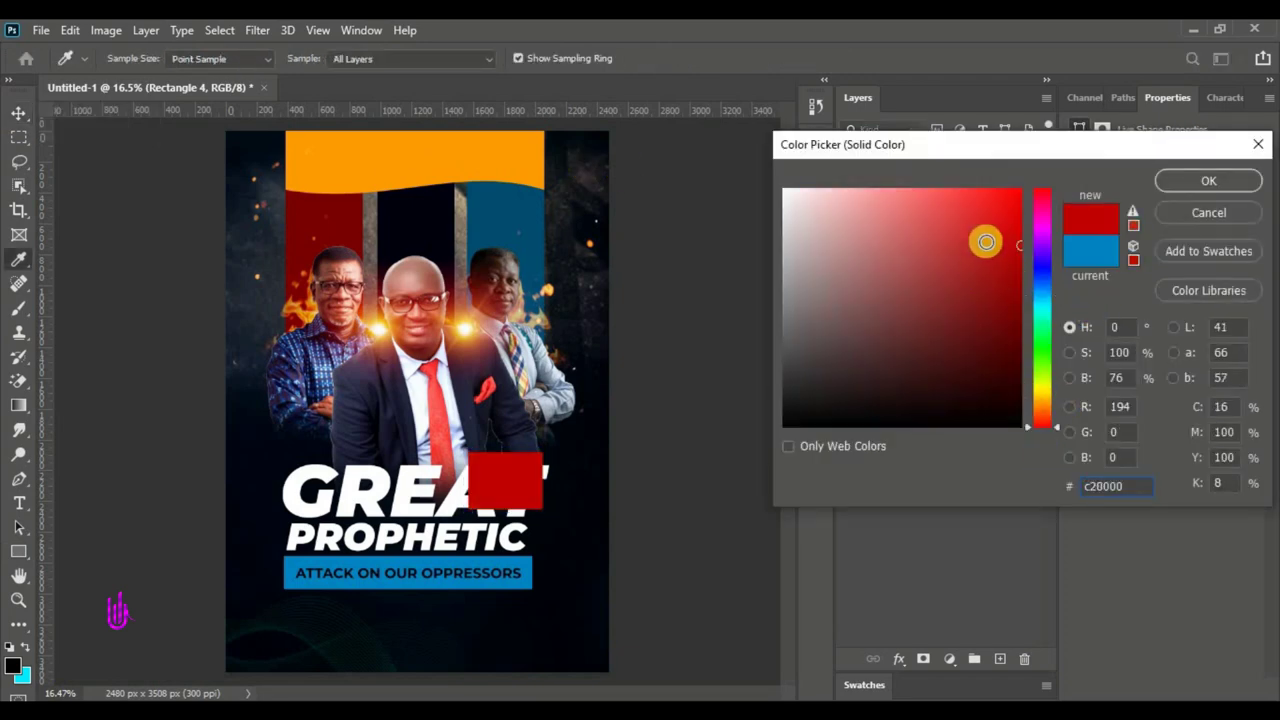
left_click_drag(983, 237, 1143, 177)
key("Return")
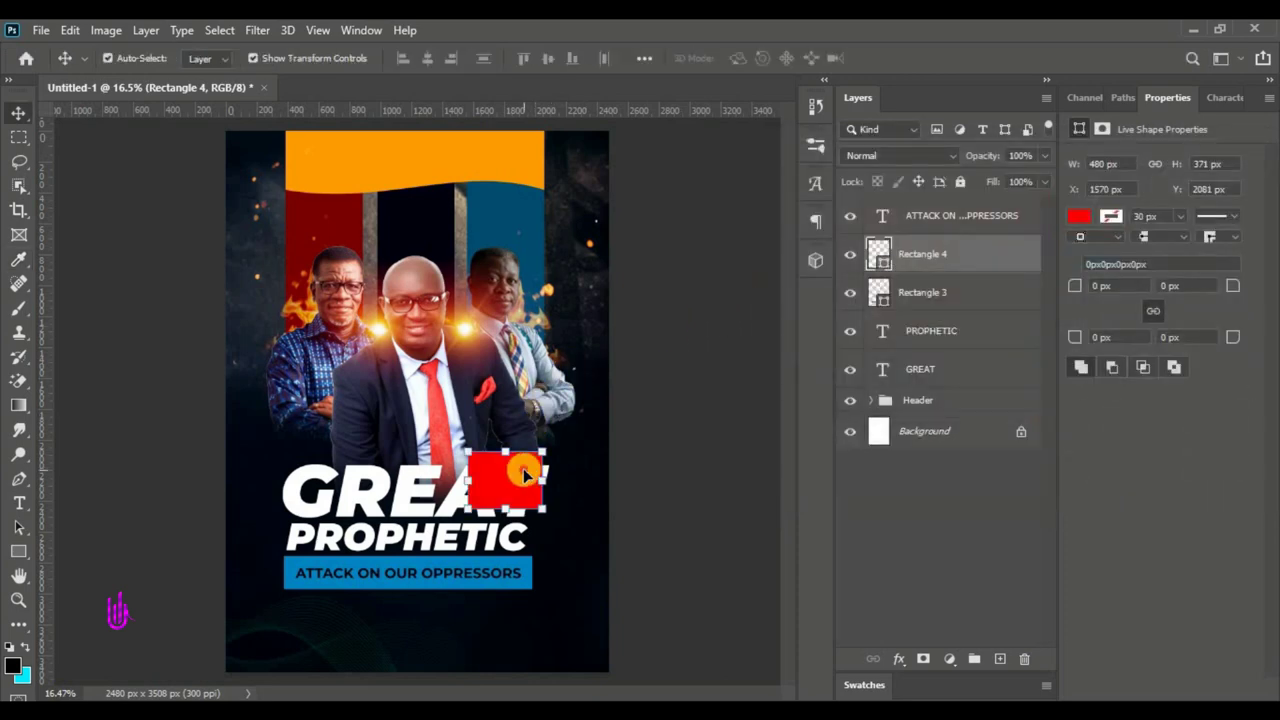
- Nudge the red box into place and move its layer beneath GREAT
left_click_drag(525, 470, 540, 472)
left_click_drag(1012, 251, 974, 378)
scroll(545, 505, "up", 2)
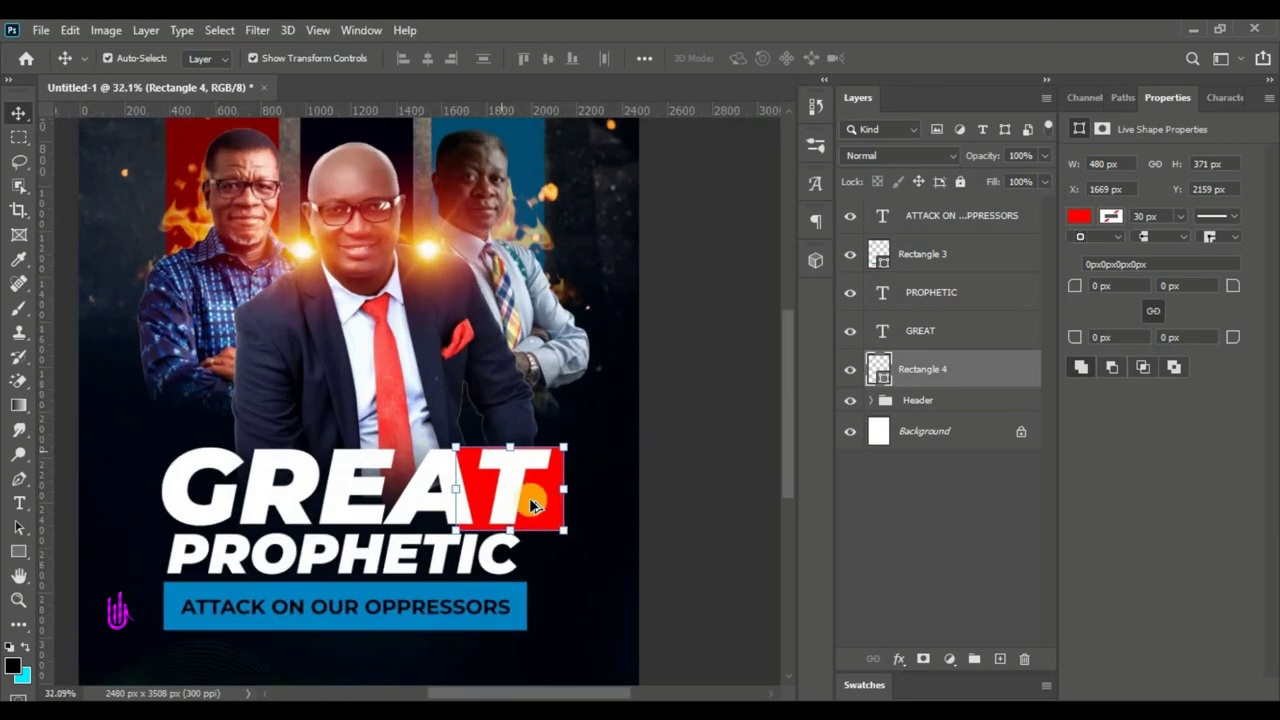
scroll(530, 507, "up", 2)
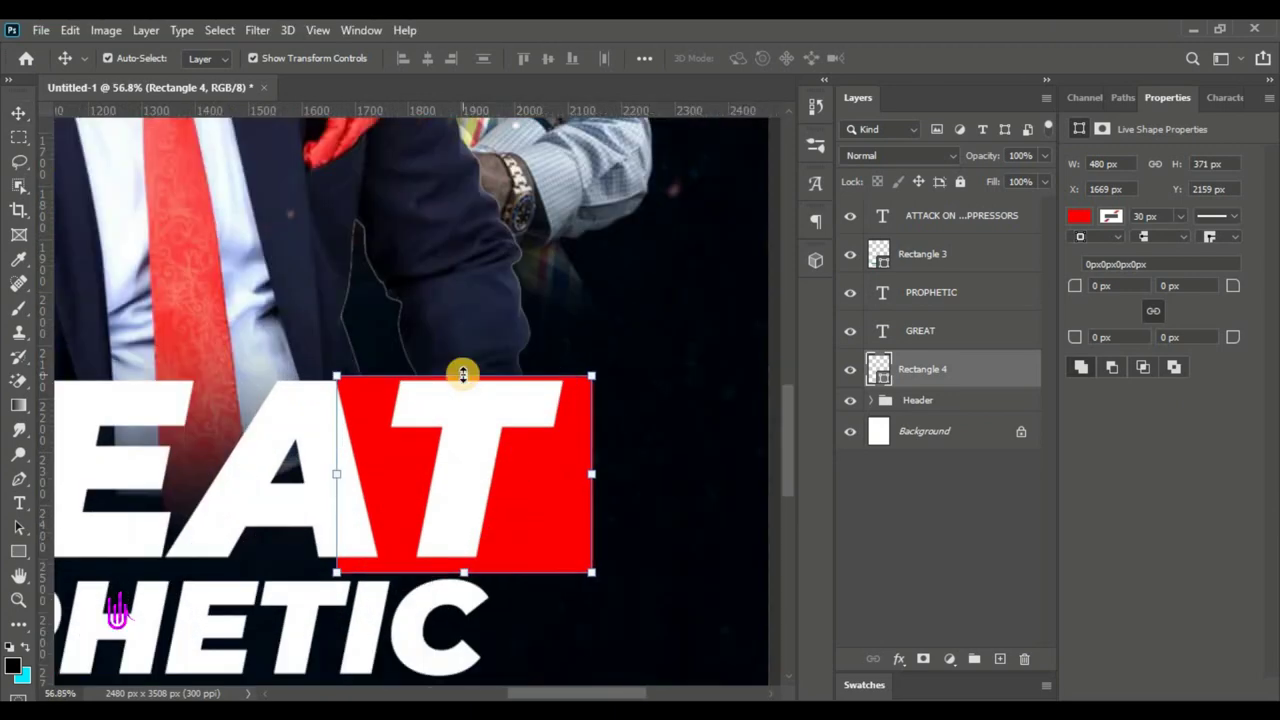
left_click(463, 374)
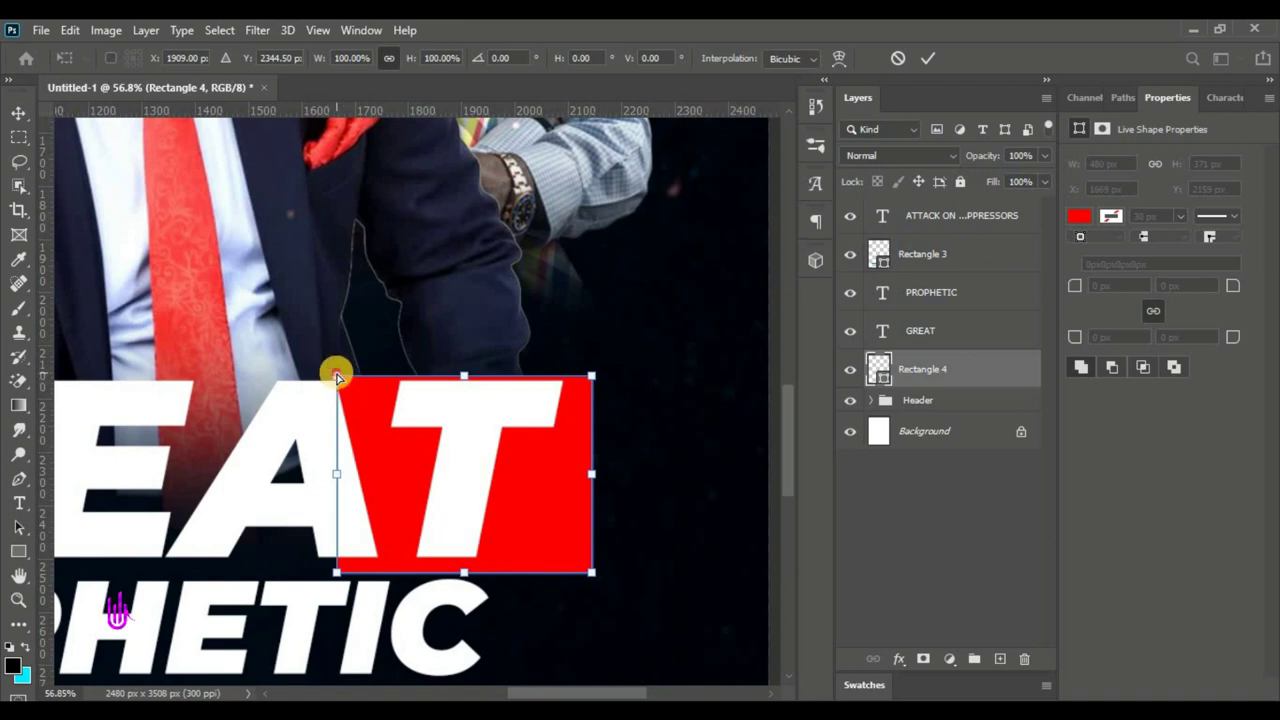
- Skew the red rectangle's corners into a slanted sliver showing inside GREAT's T
left_click_drag(336, 376, 553, 379)
left_click_drag(340, 571, 451, 456)
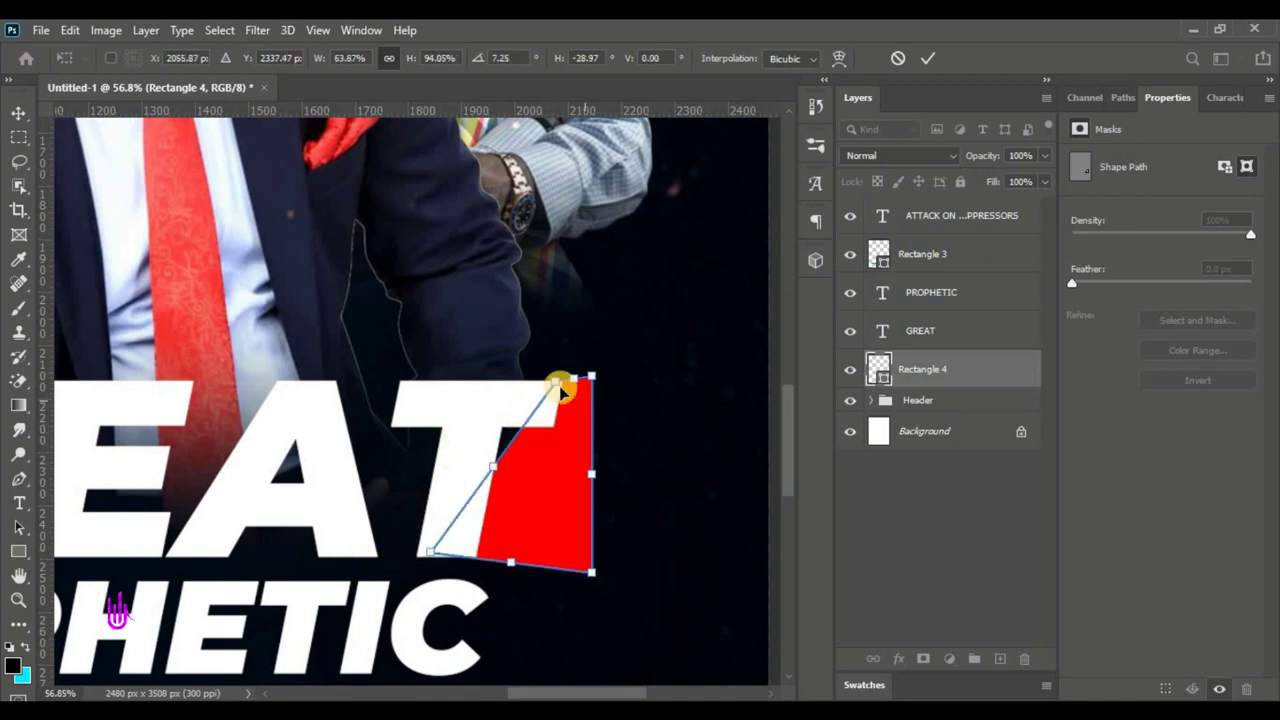
left_click_drag(535, 392, 560, 383)
left_click_drag(595, 587, 477, 556)
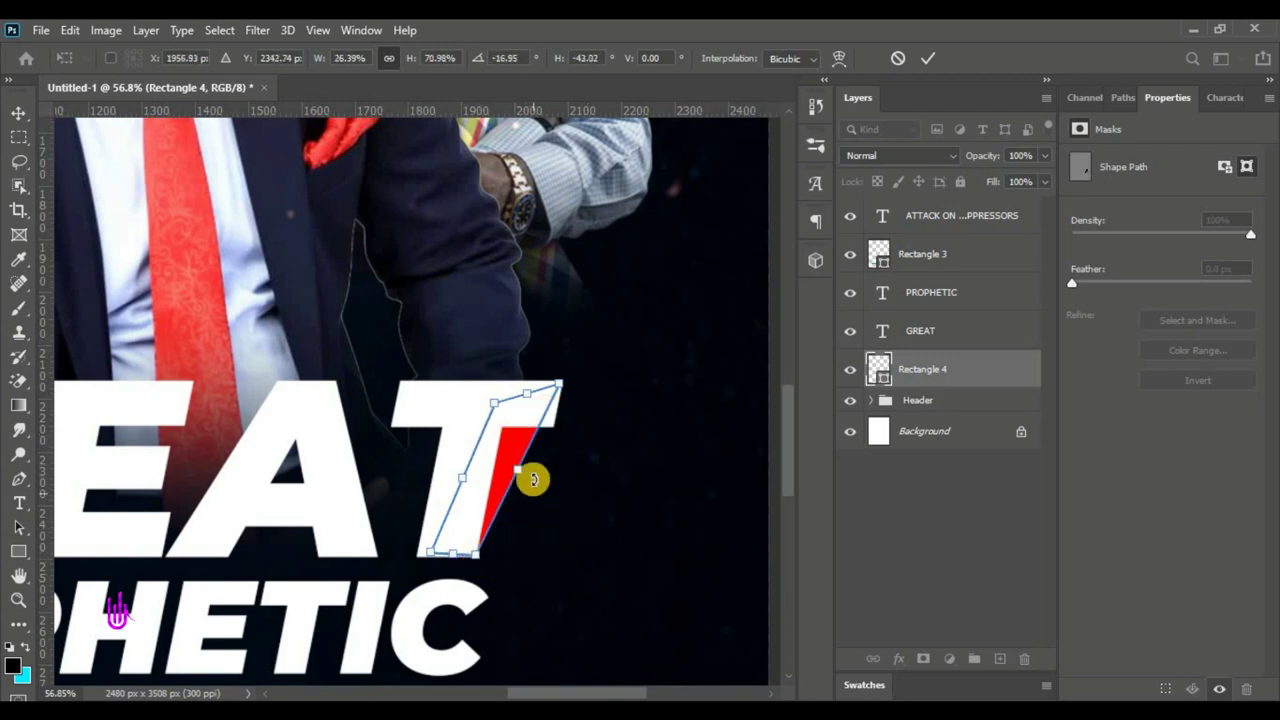
left_click_drag(564, 388, 558, 430)
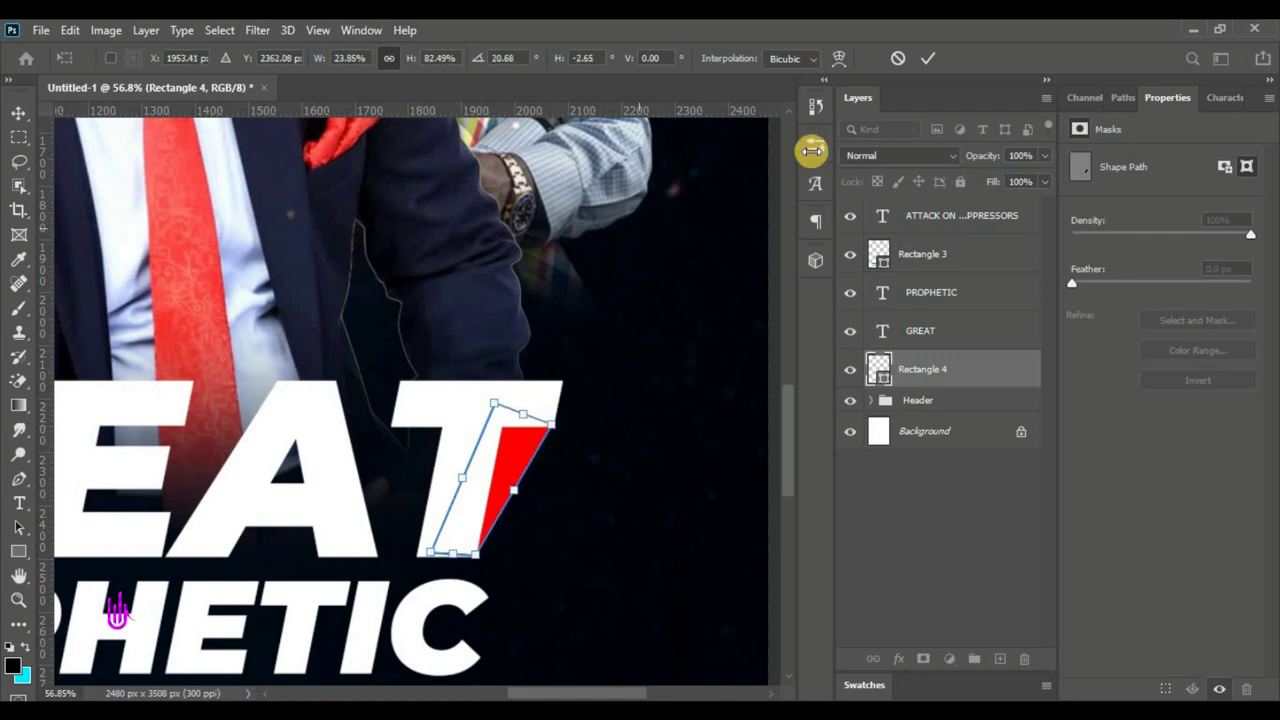
left_click(928, 61)
- Draw a small 107 × 177 px rectangle just after PROPHETIC
key("ctrl+0")
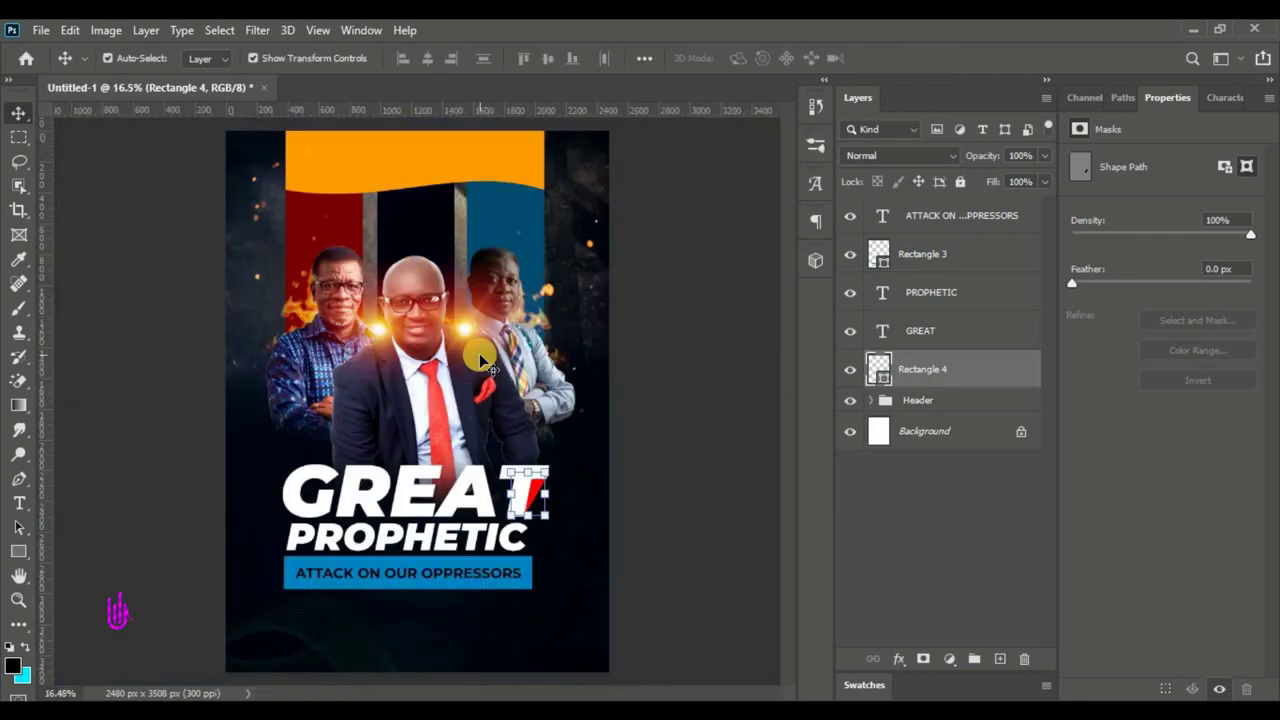
key("ctrl+plus")
scroll(590, 622, "up", 2)
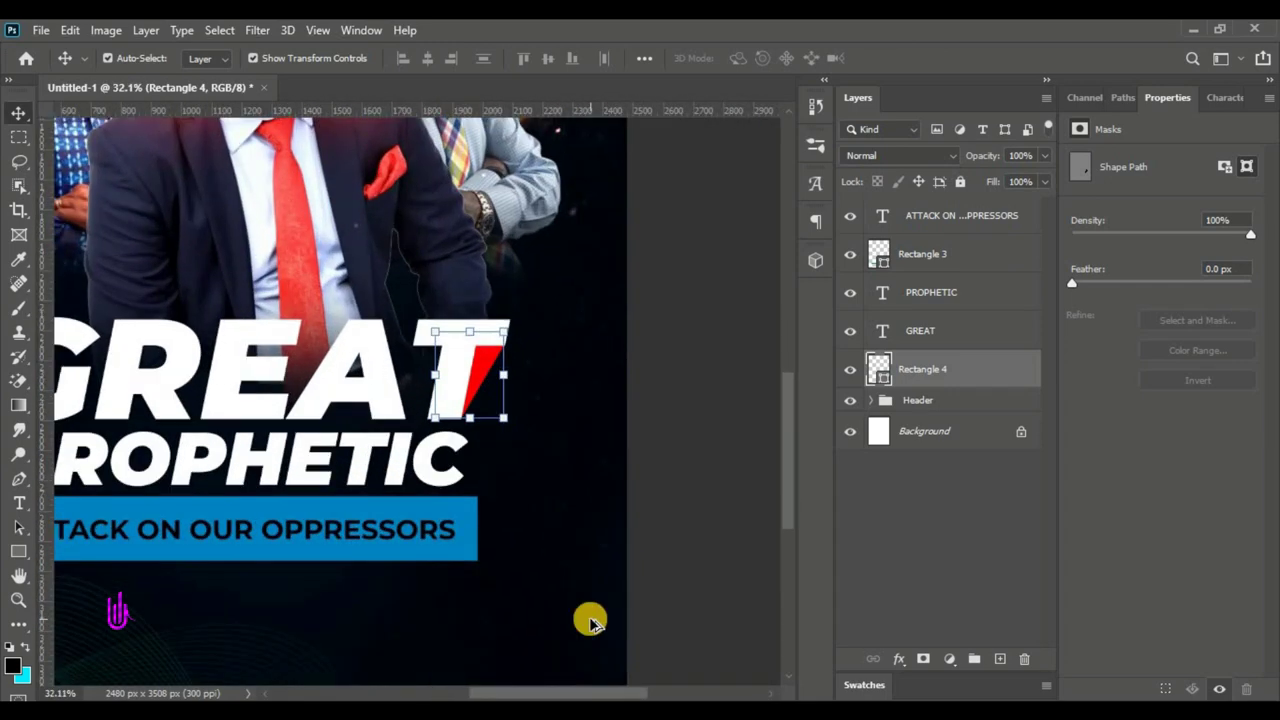
left_click(17, 540)
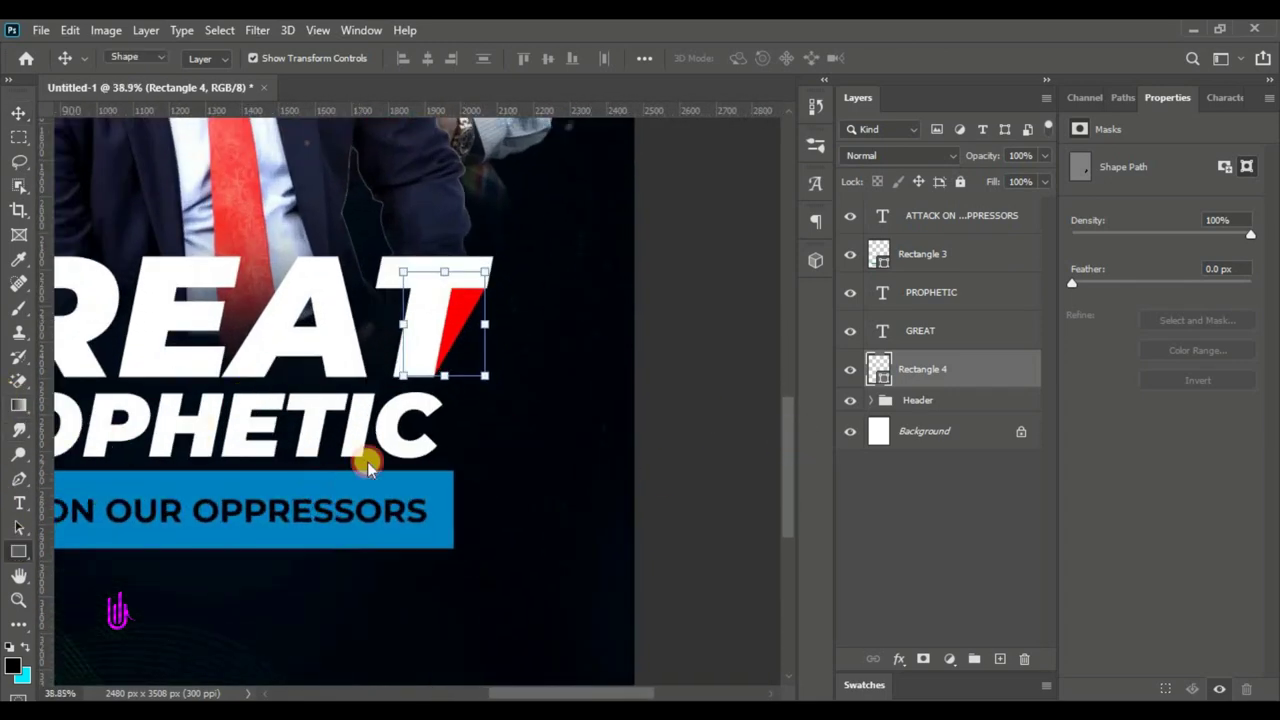
left_click_drag(450, 392, 488, 456)
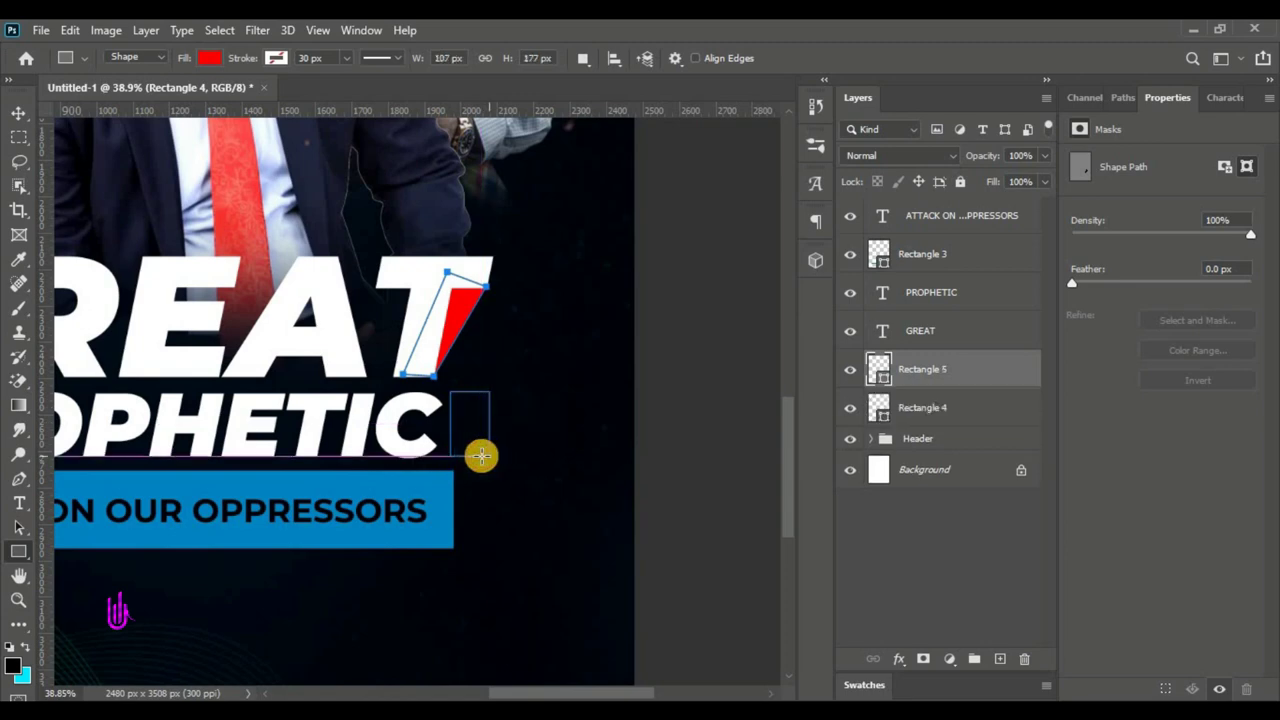
left_click(20, 112)
- Fill the small box with the header's orange and compare it with the reference flyer
key("ctrl+0")
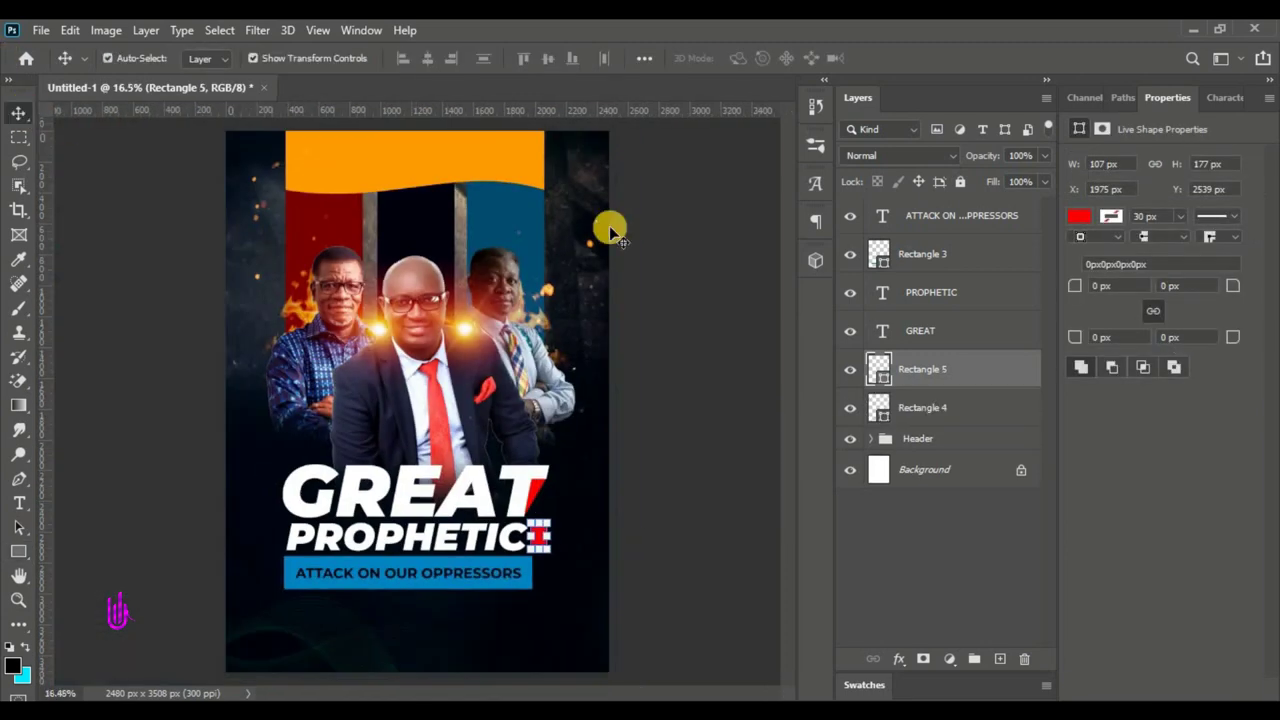
left_click(530, 170)
left_click(1176, 184)
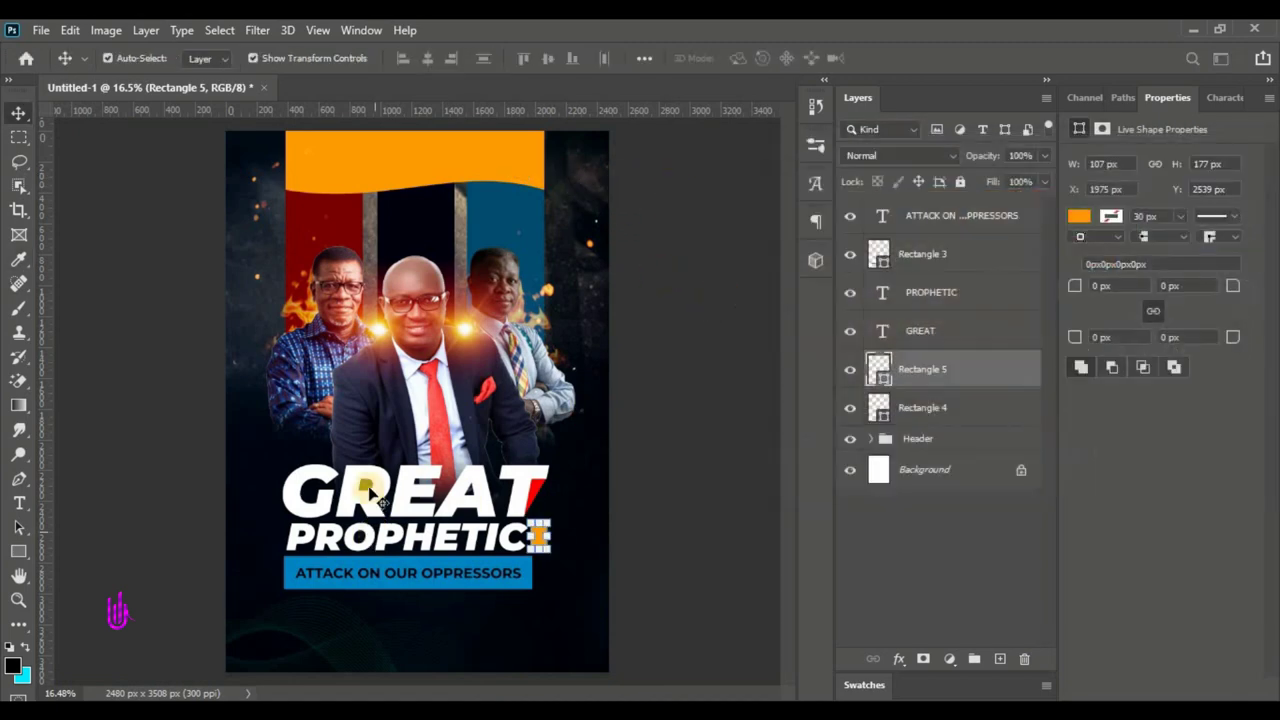
left_click(378, 540)
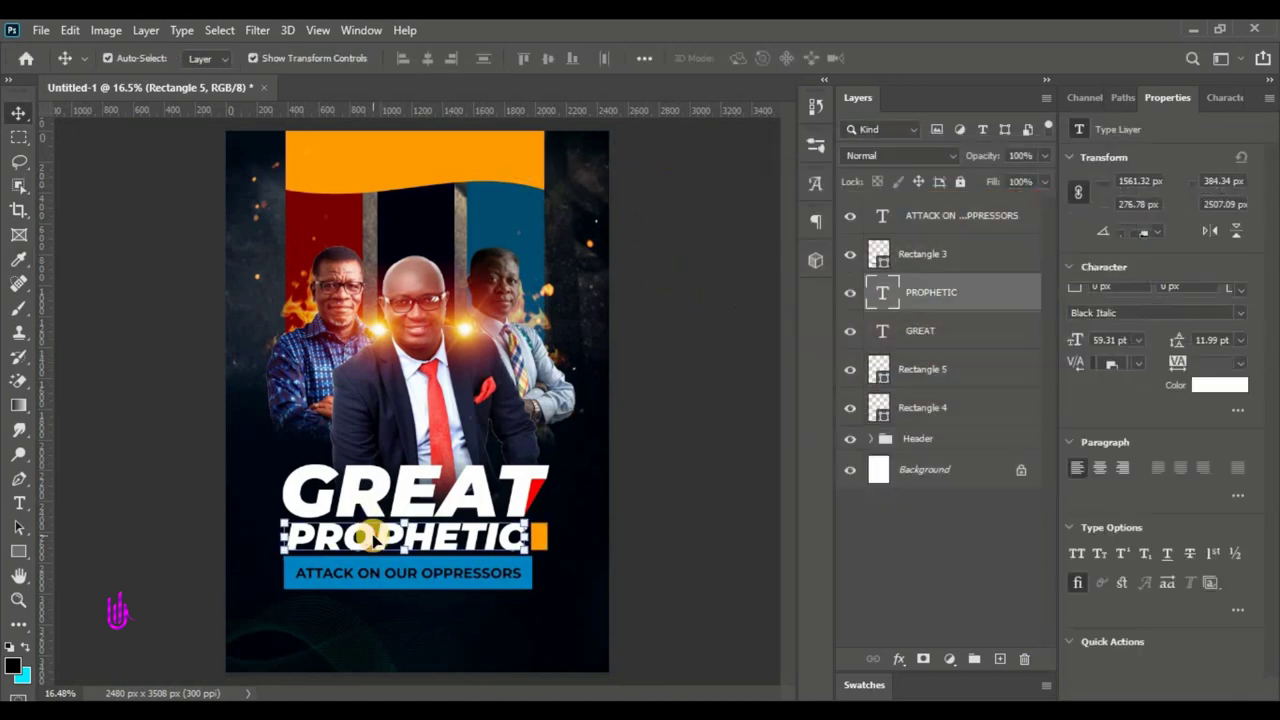
left_click(537, 530)
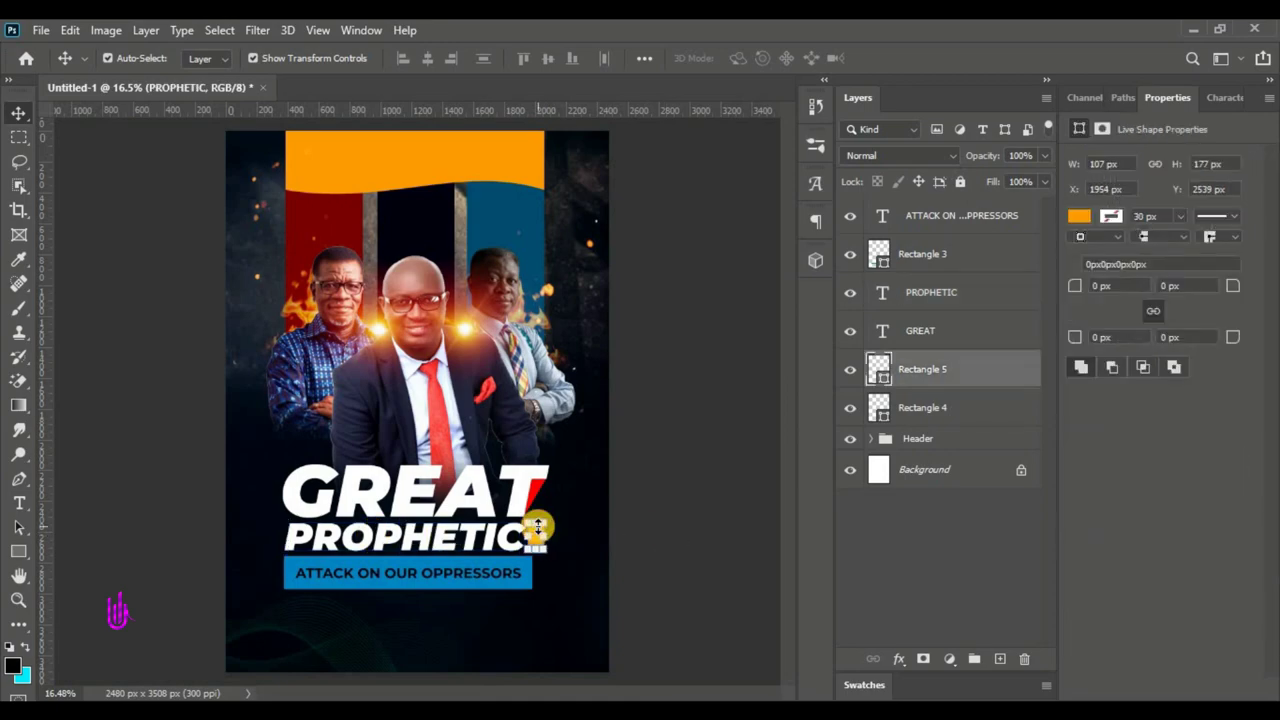
key("alt+Tab")
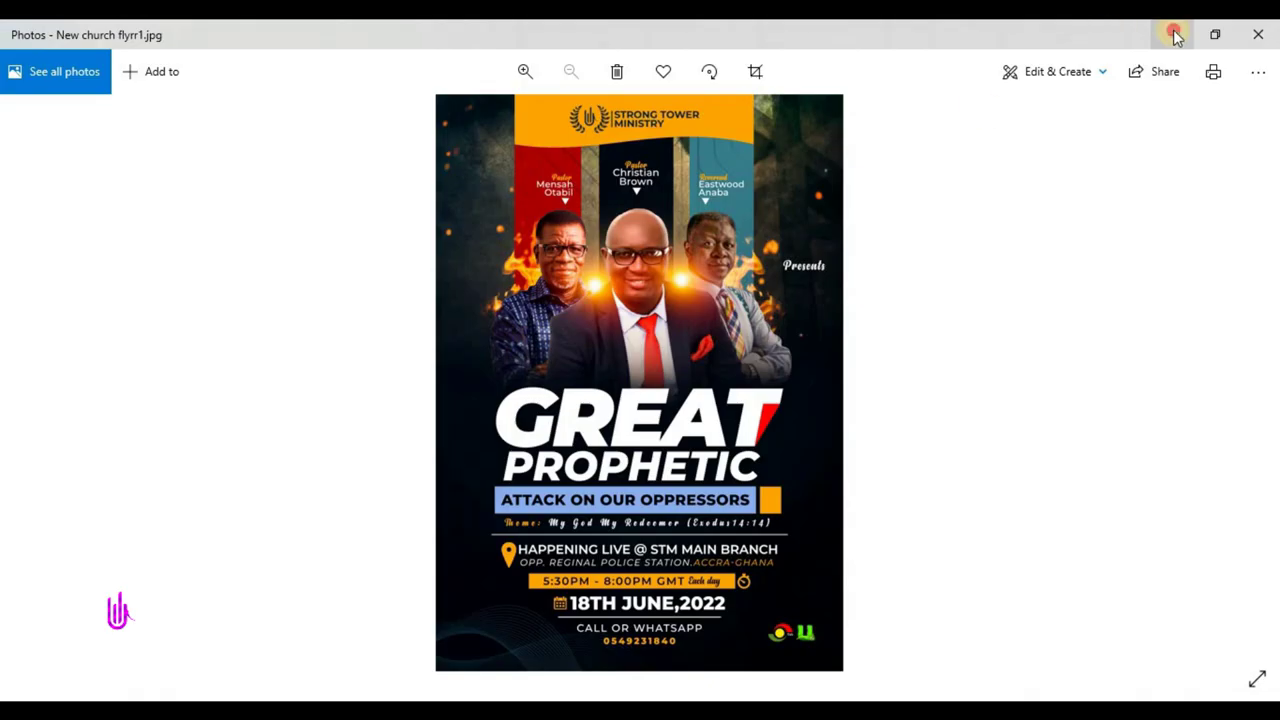
left_click(1175, 36)
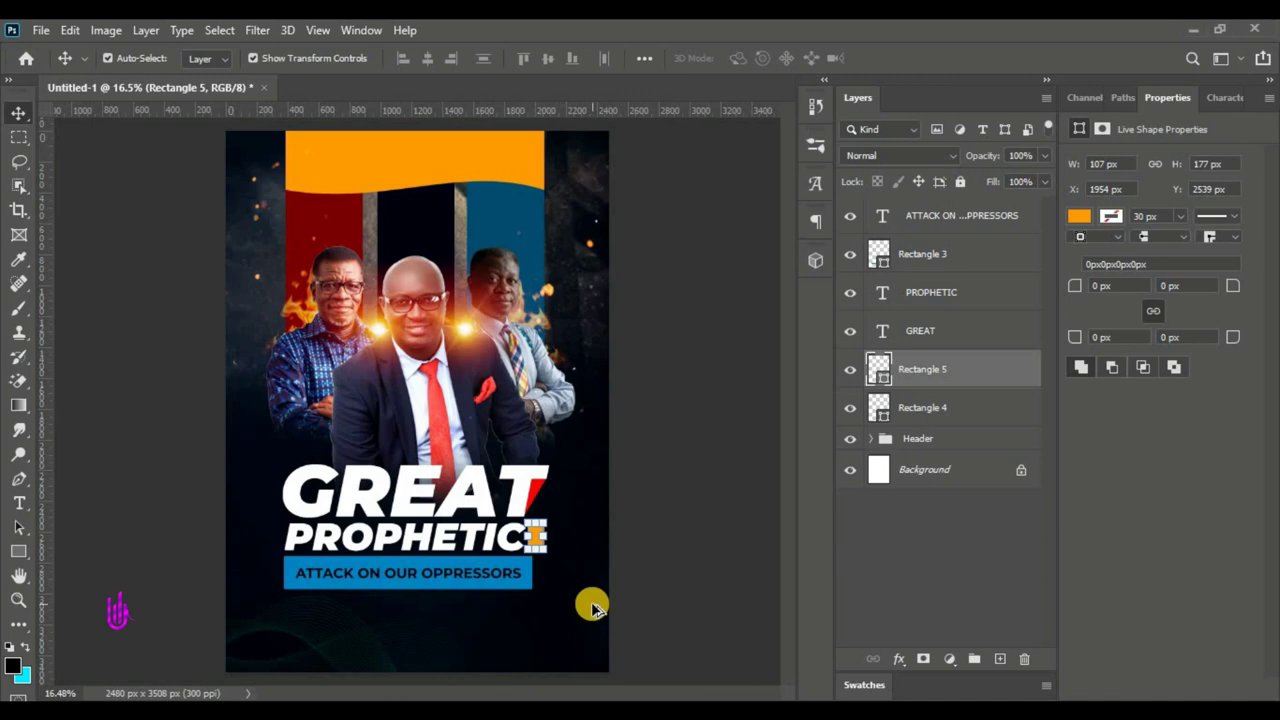
- Drag orange Rectangle 5 down beside the right end of the ATTACK ON OUR OPPRESSORS bar
scroll(592, 608, "up", 2)
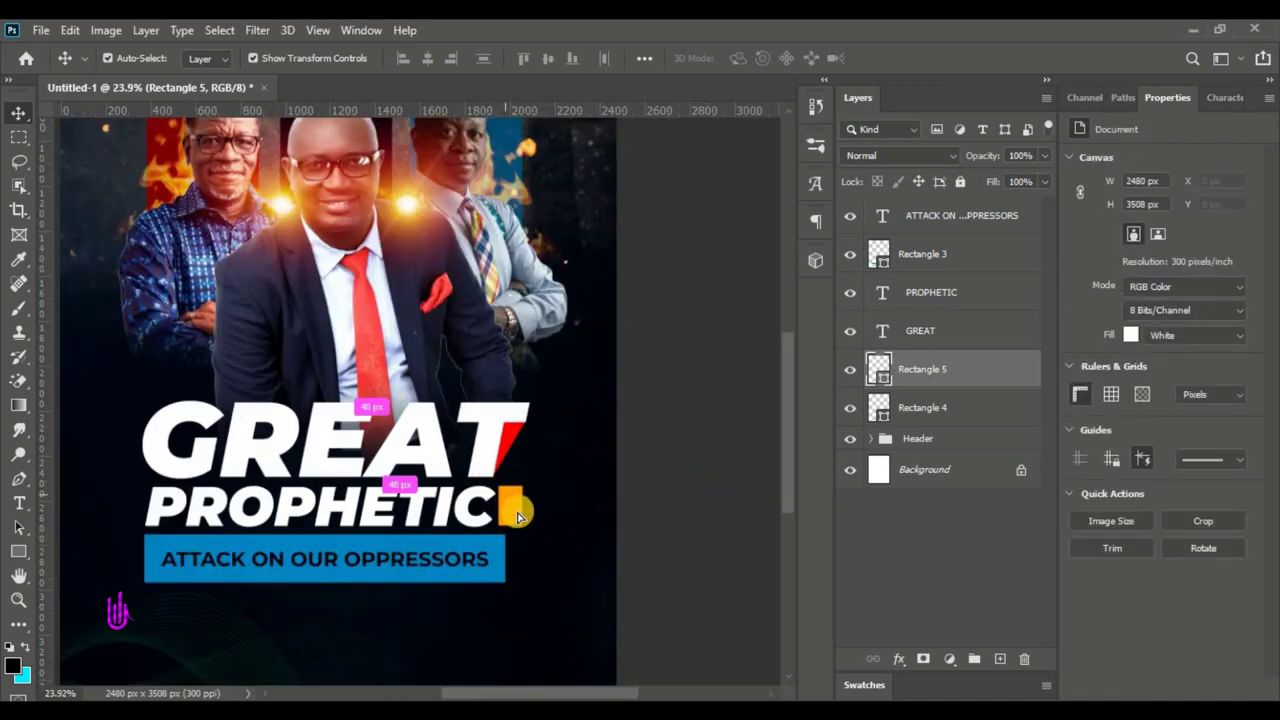
left_click_drag(518, 516, 527, 561)
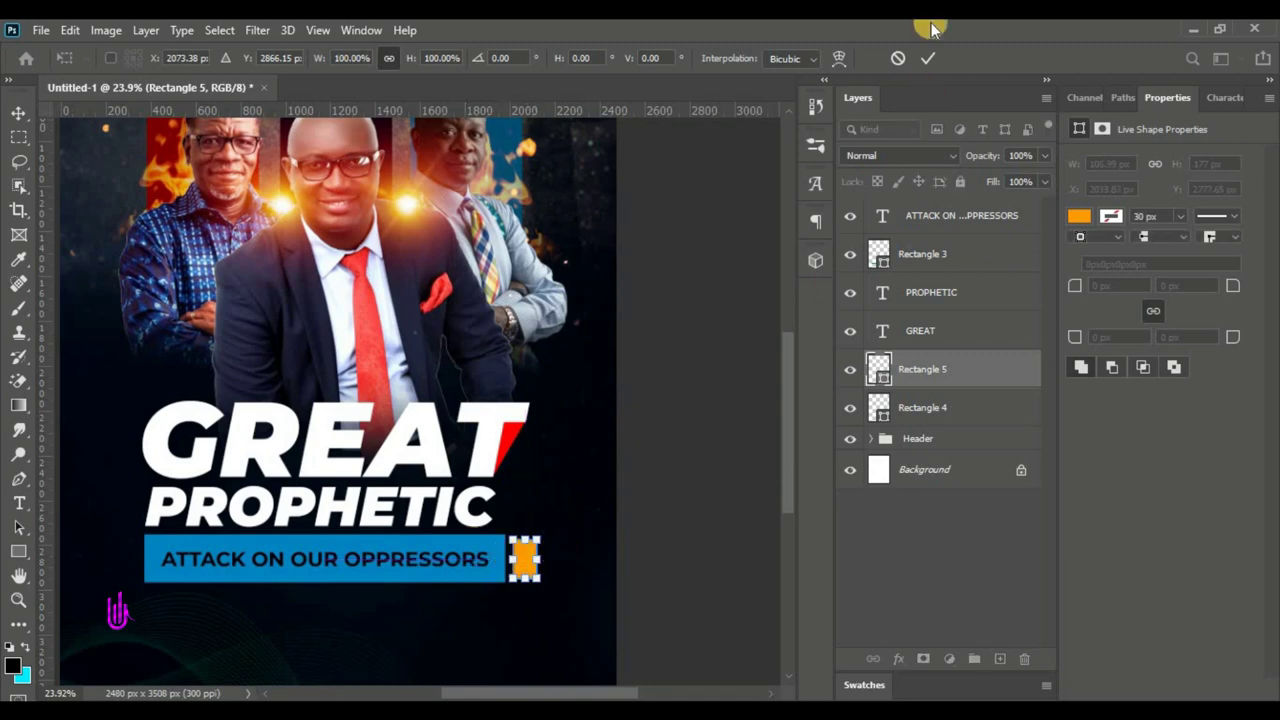
left_click(928, 58)
left_click(496, 499)
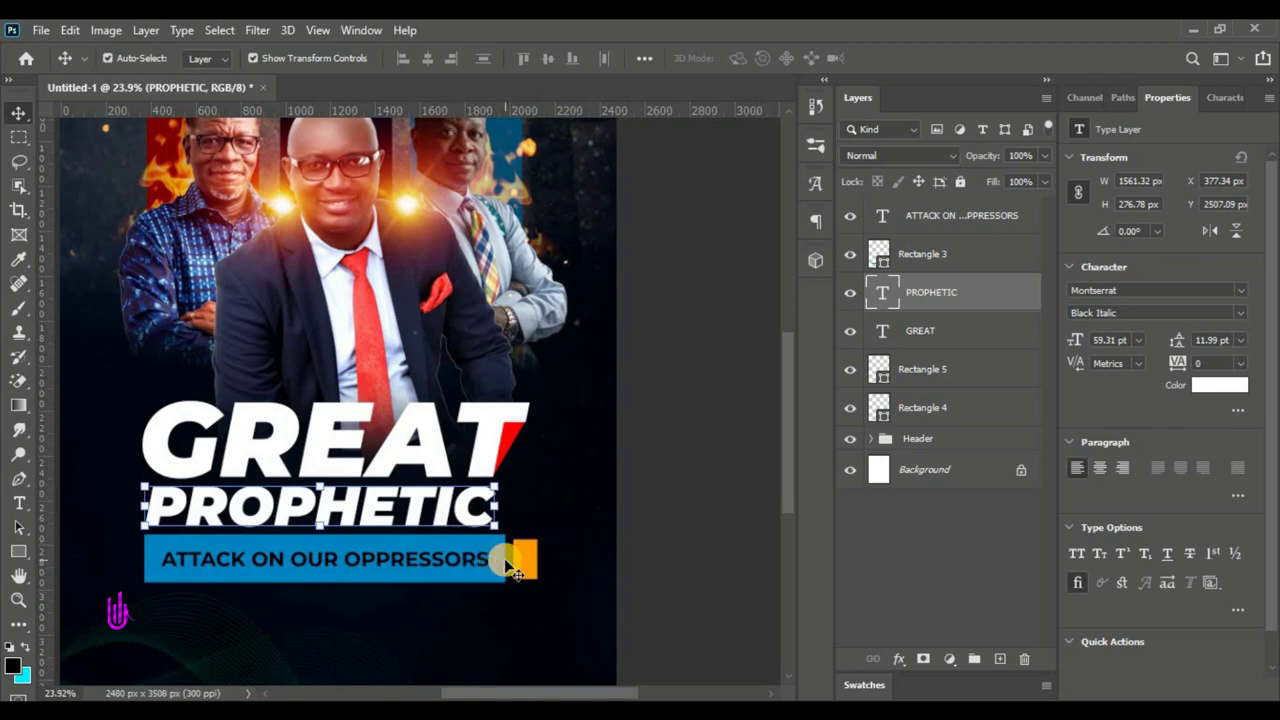
scroll(423, 457, "down", 3)
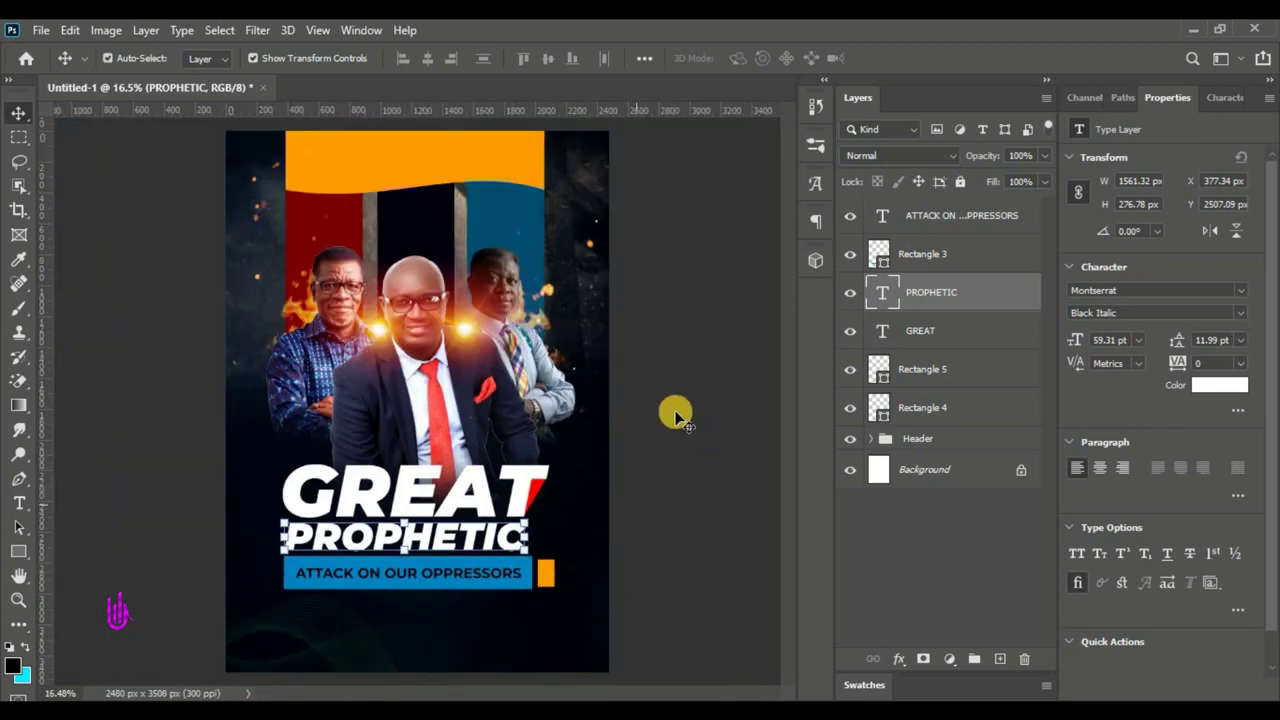
left_click(940, 409)
- Scale the title layers down slightly and group them as 'GReat p'
left_click(958, 229, "shift")
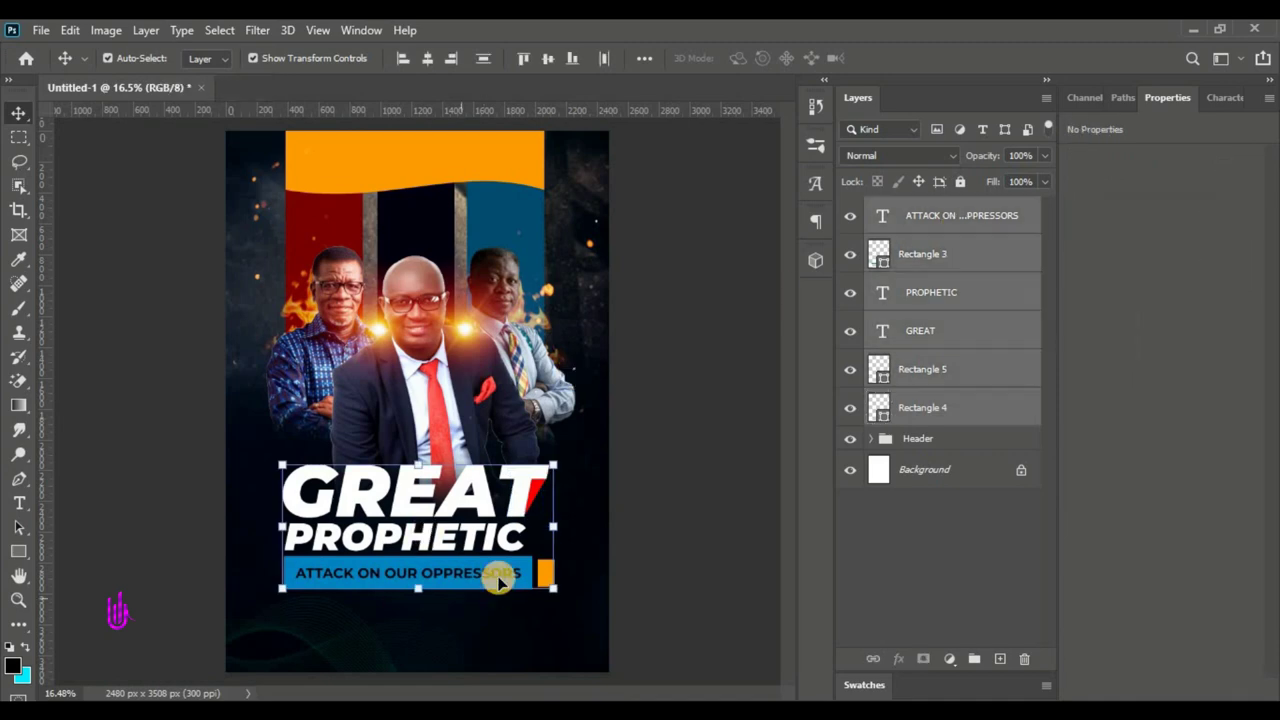
left_click_drag(420, 590, 430, 533)
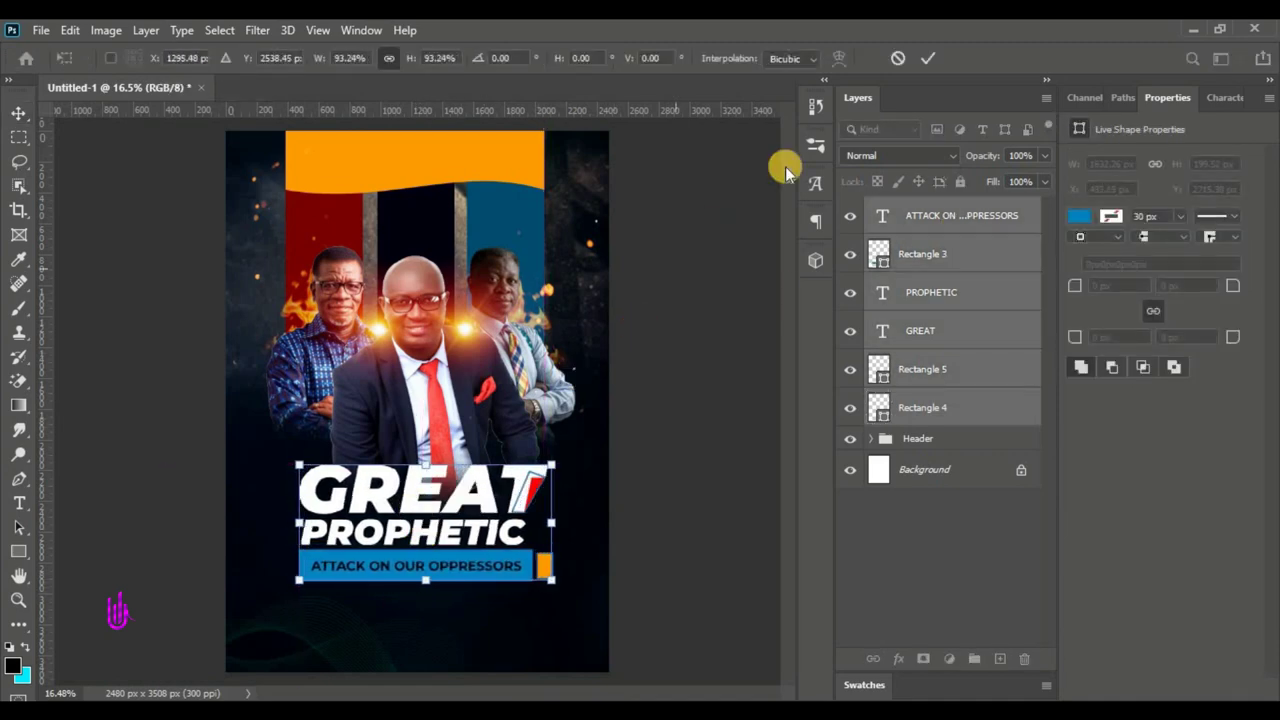
left_click(931, 60)
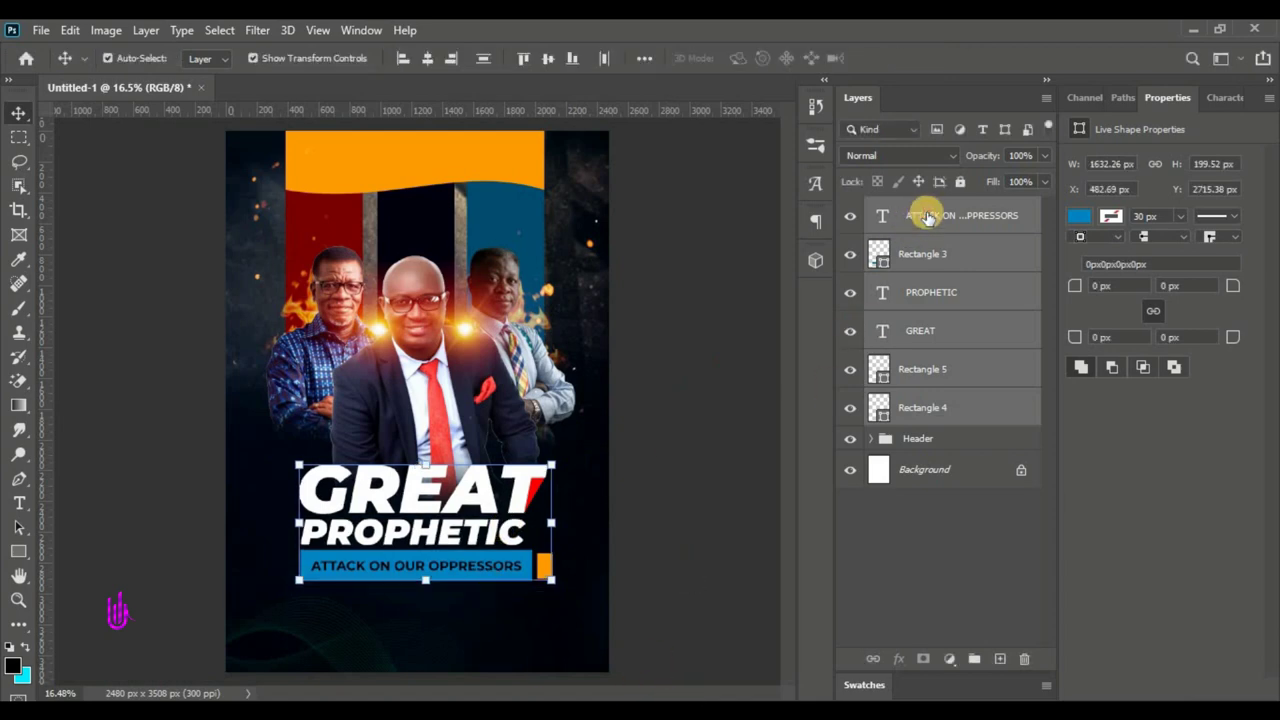
key("alt+period")
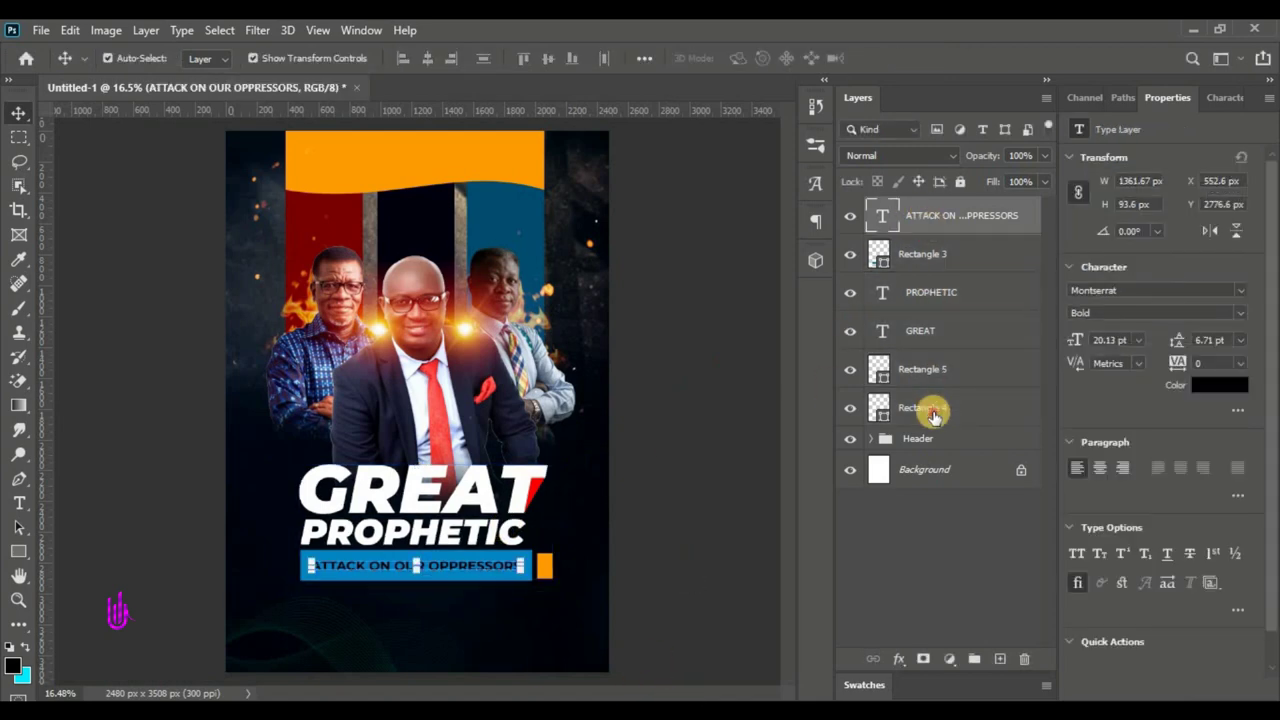
left_click(922, 408, "shift")
left_click(974, 659)
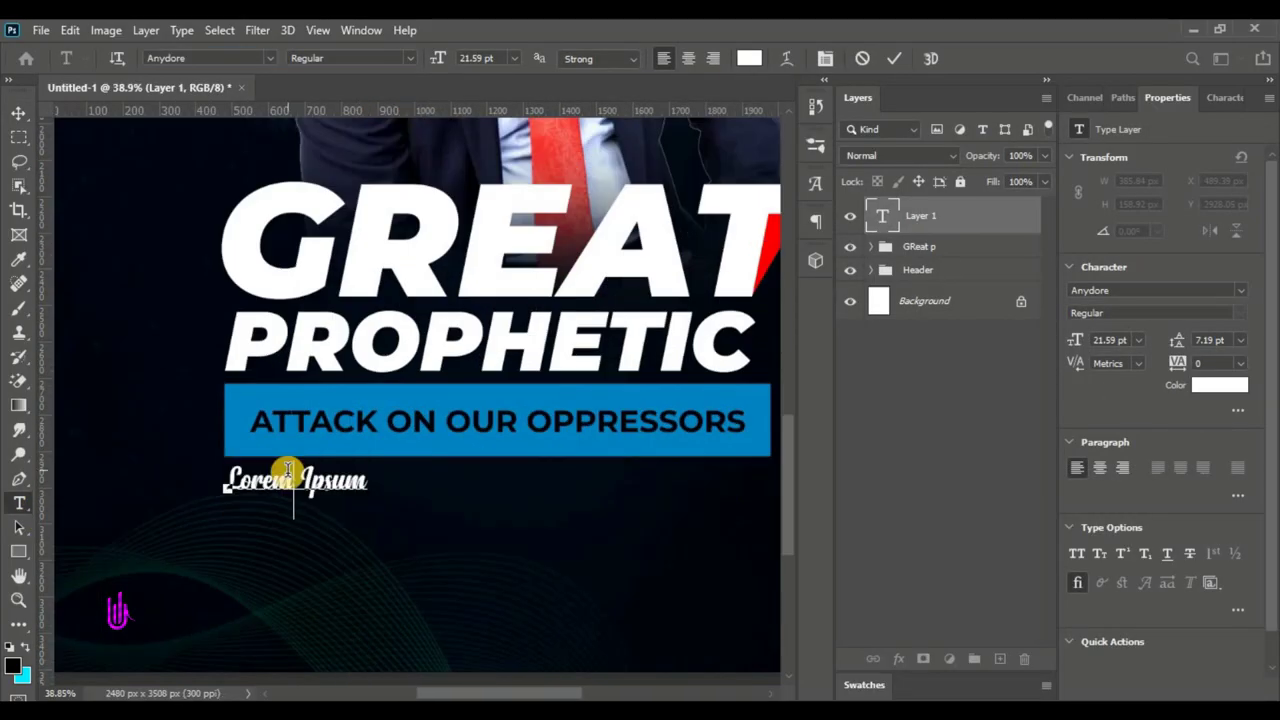
- Finish the 'Theme: My God My Redeem' line, recolouring 'Theme:', and draw a thin divider beneath it
type("Theme: My God My Redeem")
key("ctrl+a")
left_click(429, 58)
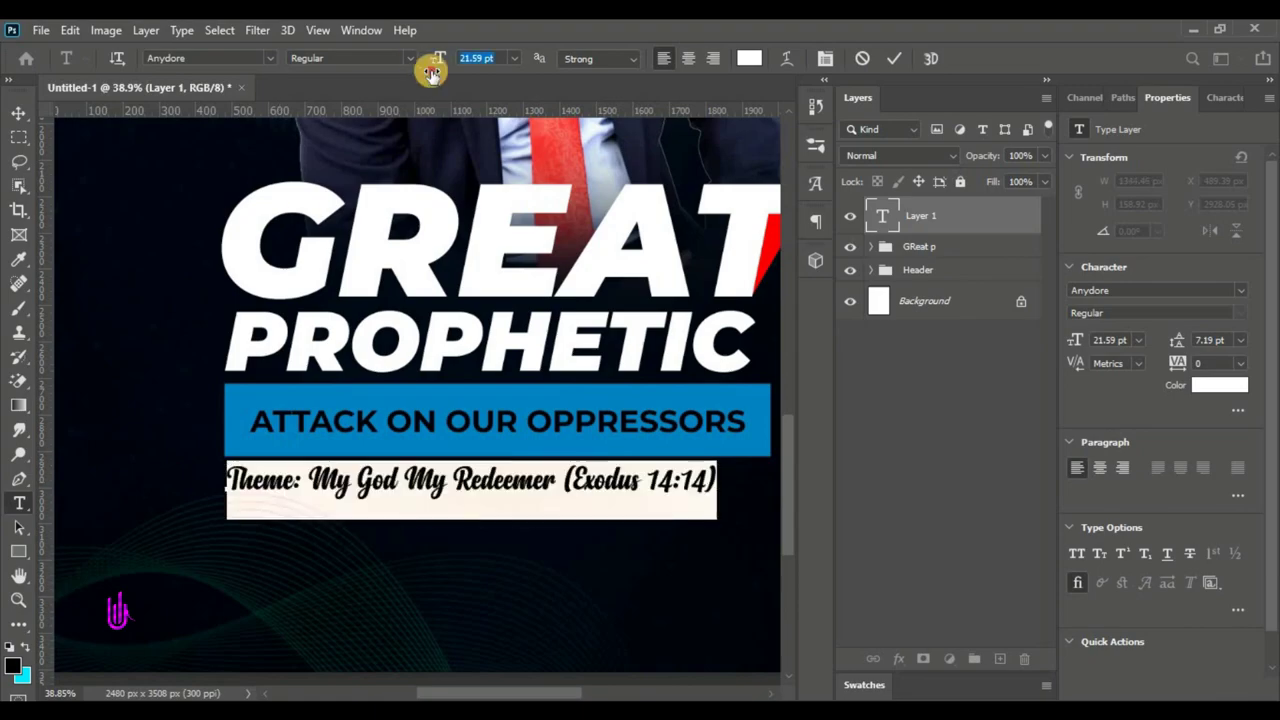
left_click_drag(163, 480, 280, 480)
left_click(895, 60)
left_click_drag(276, 603, 560, 607)
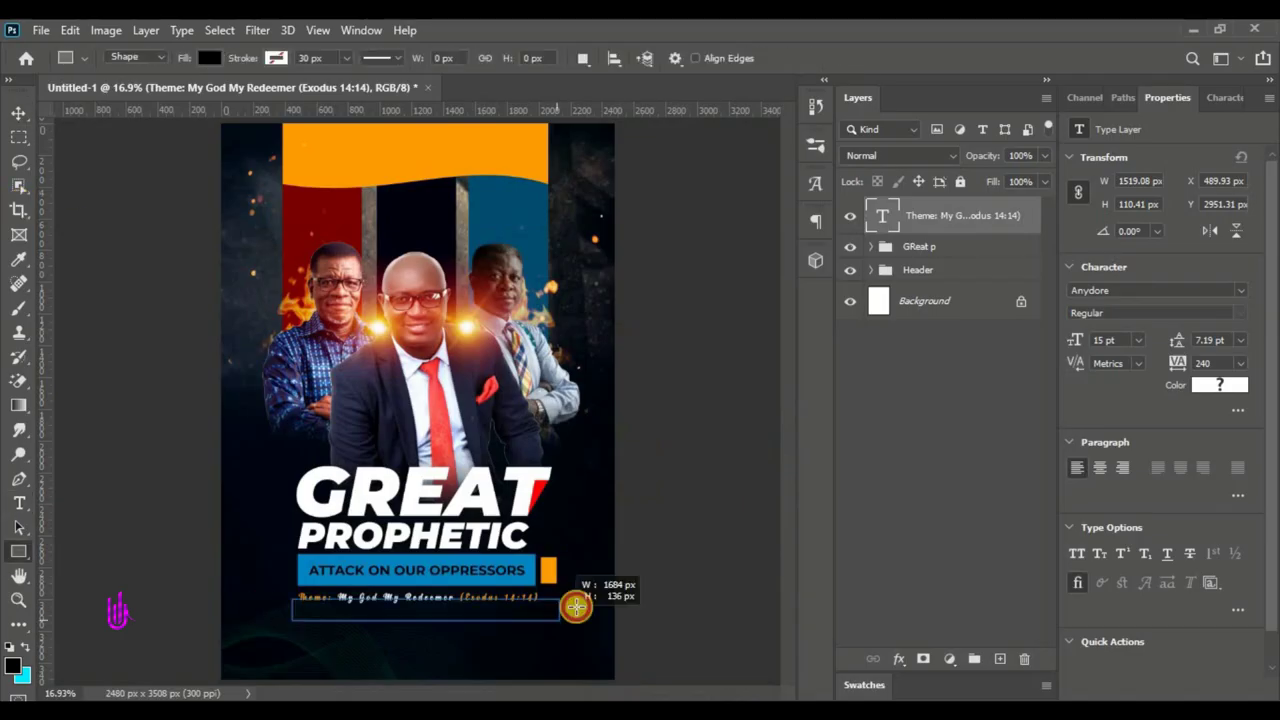
key("v")
- Type a Bold line HAPPENING LIVE @ STM MAIN BRANCH below the divider and select its layer
left_click(19, 503)
left_click(338, 620)
left_click(352, 58)
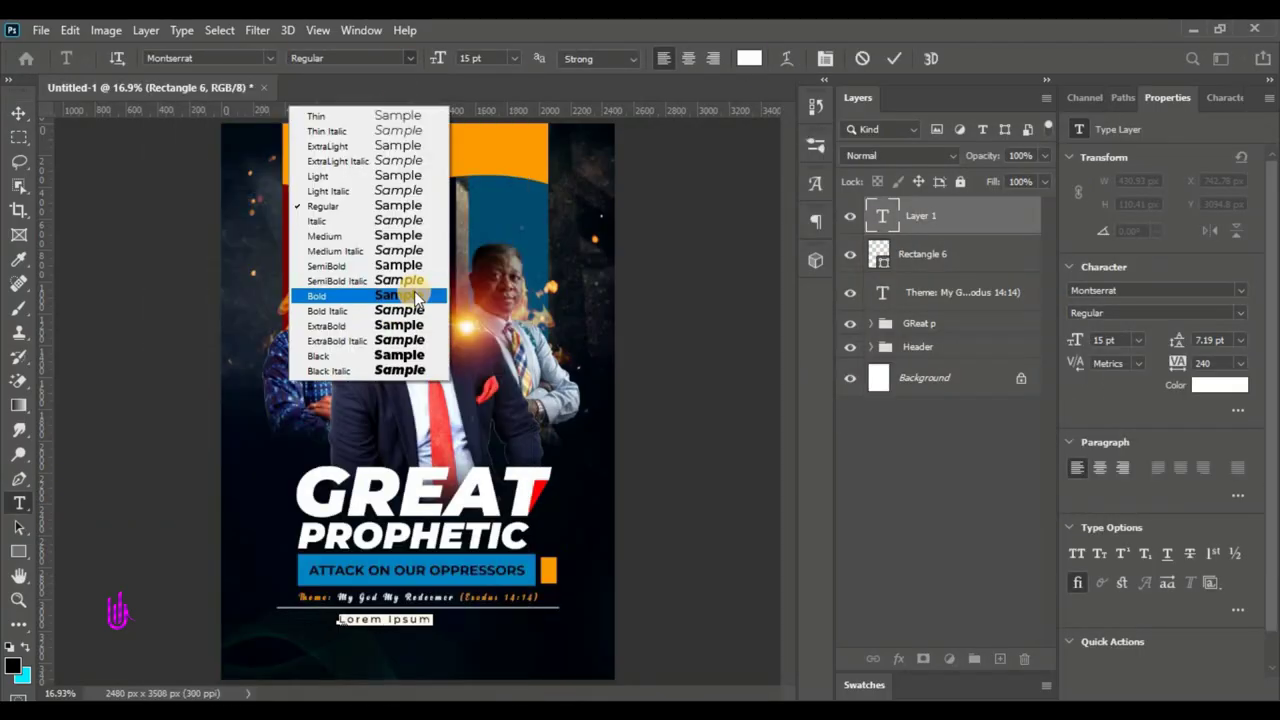
left_click(414, 290)
type("MAIN BRANC")
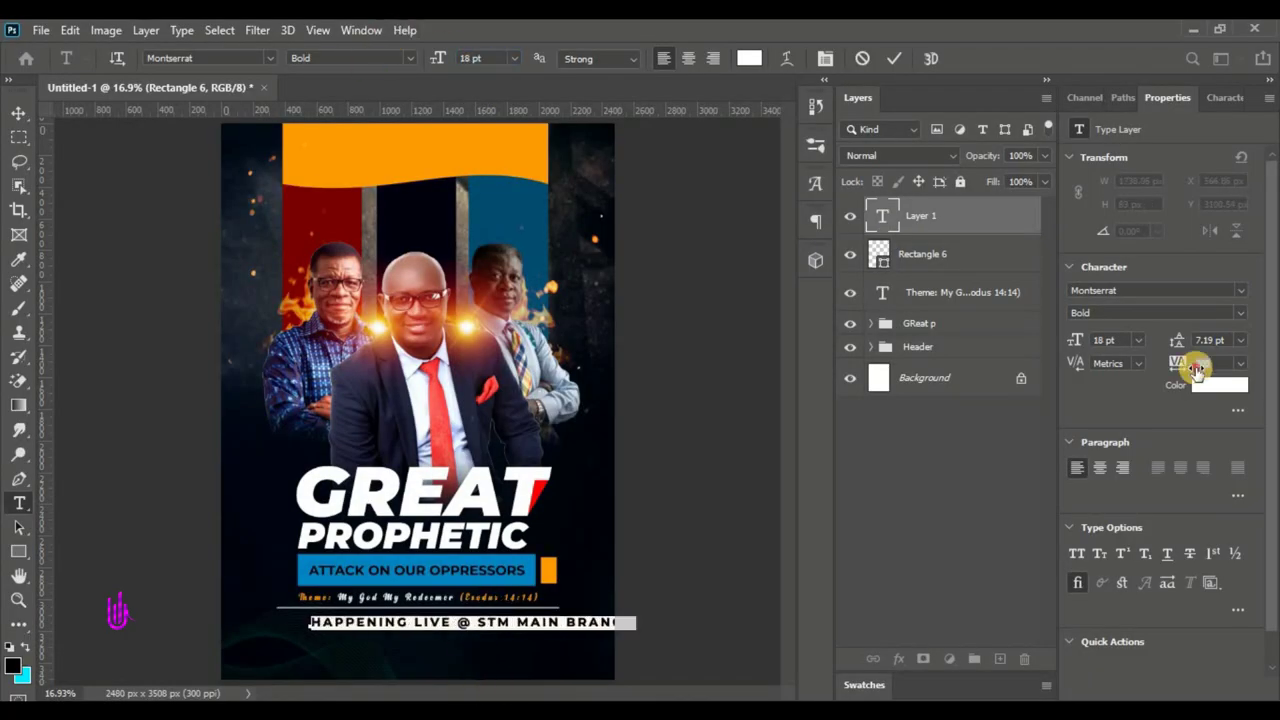
key("ctrl+Return")
key("v")
left_click(893, 322)
- Add the OPP. REGIONAL POLICE STATION. ACCRA GHANA line in Medium Italic, wider spacing, 14 pt
left_click(297, 625, "ctrl")
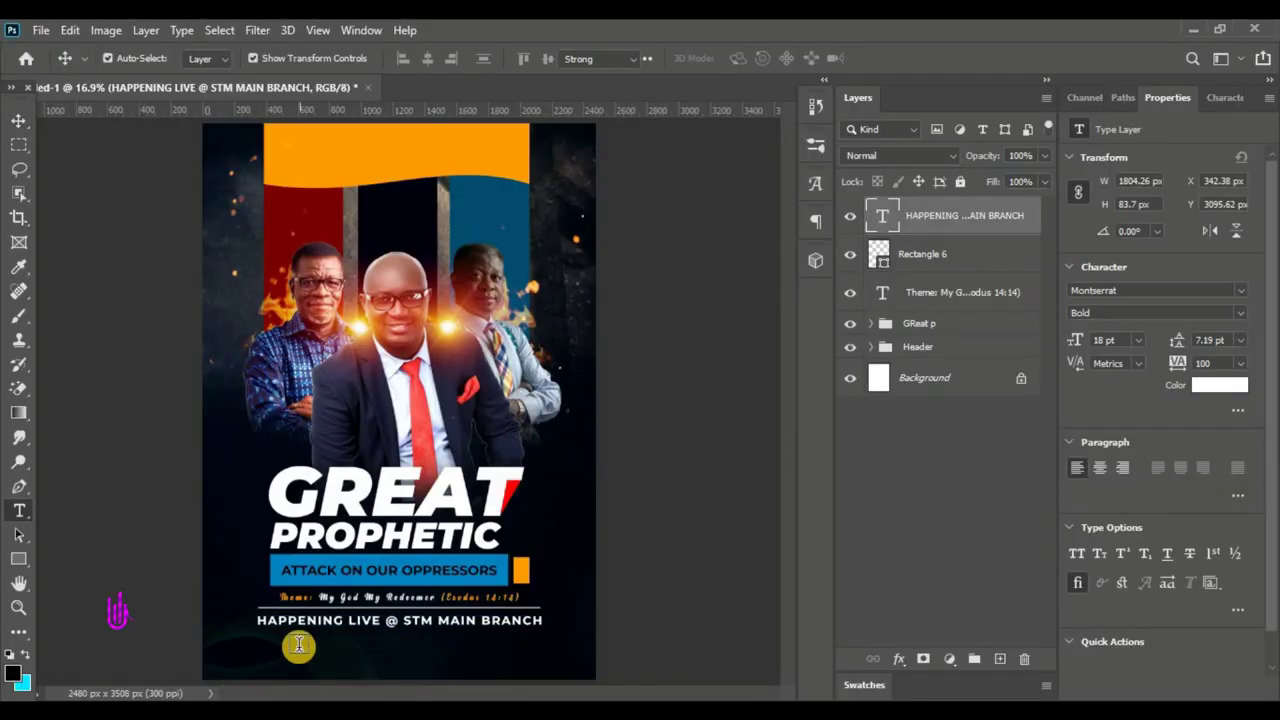
key("t")
left_click(295, 643)
type("OPP EC ACCRA GHANA")
key("ctrl+a")
left_click(352, 58)
left_click(340, 230)
left_click_drag(1108, 371, 1180, 357)
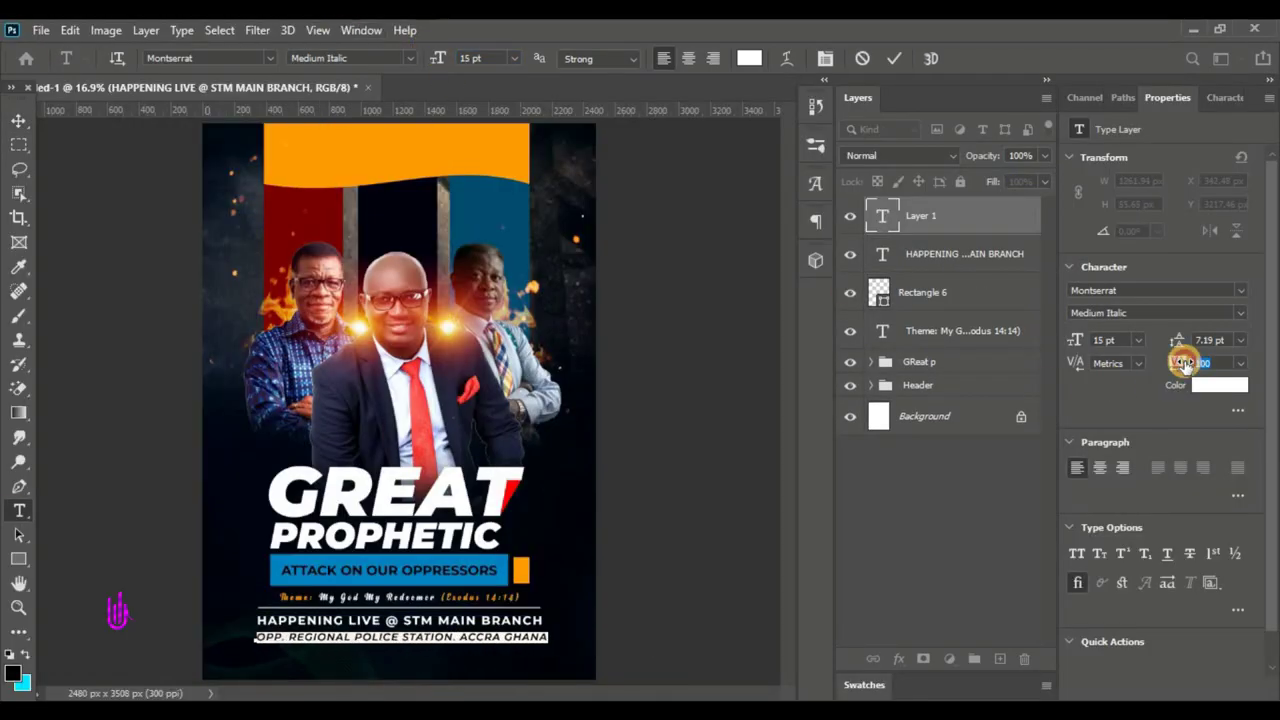
key("ctrl+Return")
key("v")
- Draw an orange bar below the location line and scale it to the text width
key("alt+Tab")
key("alt+Tab")
left_click_drag(263, 641, 514, 652)
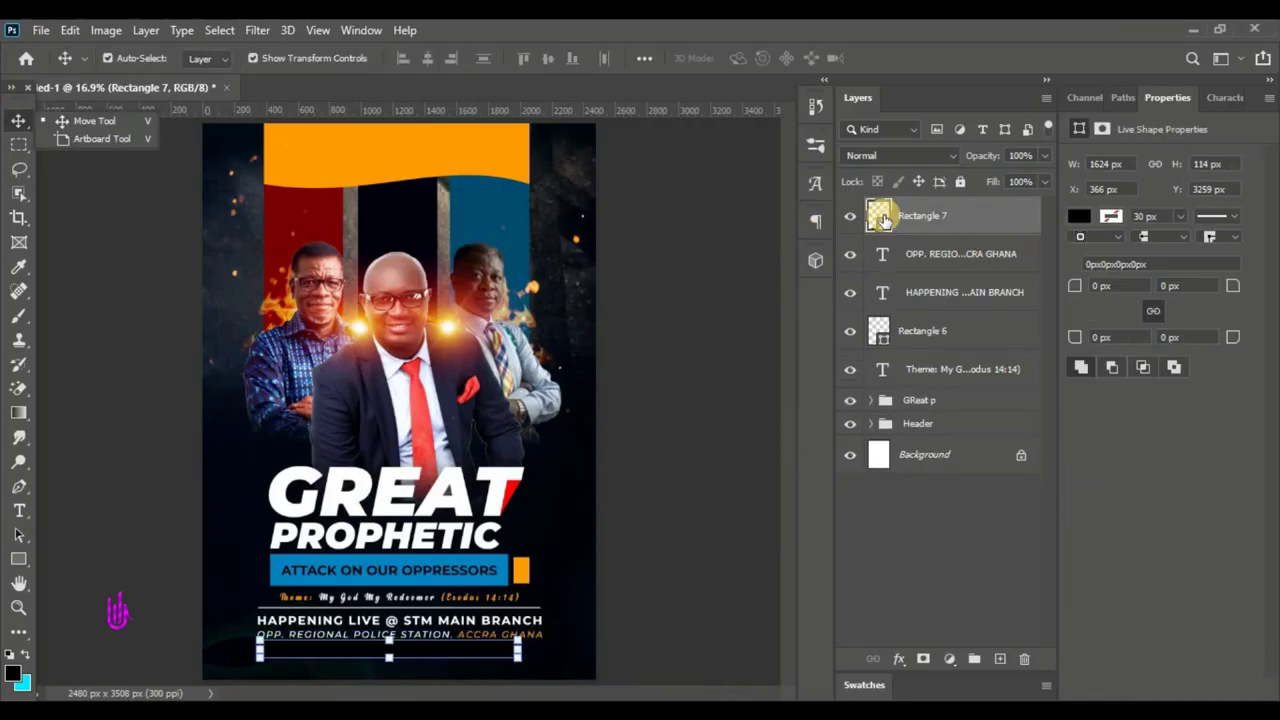
left_click(946, 400, "shift")
key("ctrl+t")
left_click_drag(256, 658, 289, 635)
left_click_drag(377, 530, 393, 530)
key("Return")
scroll(63, 471, "up", 3)
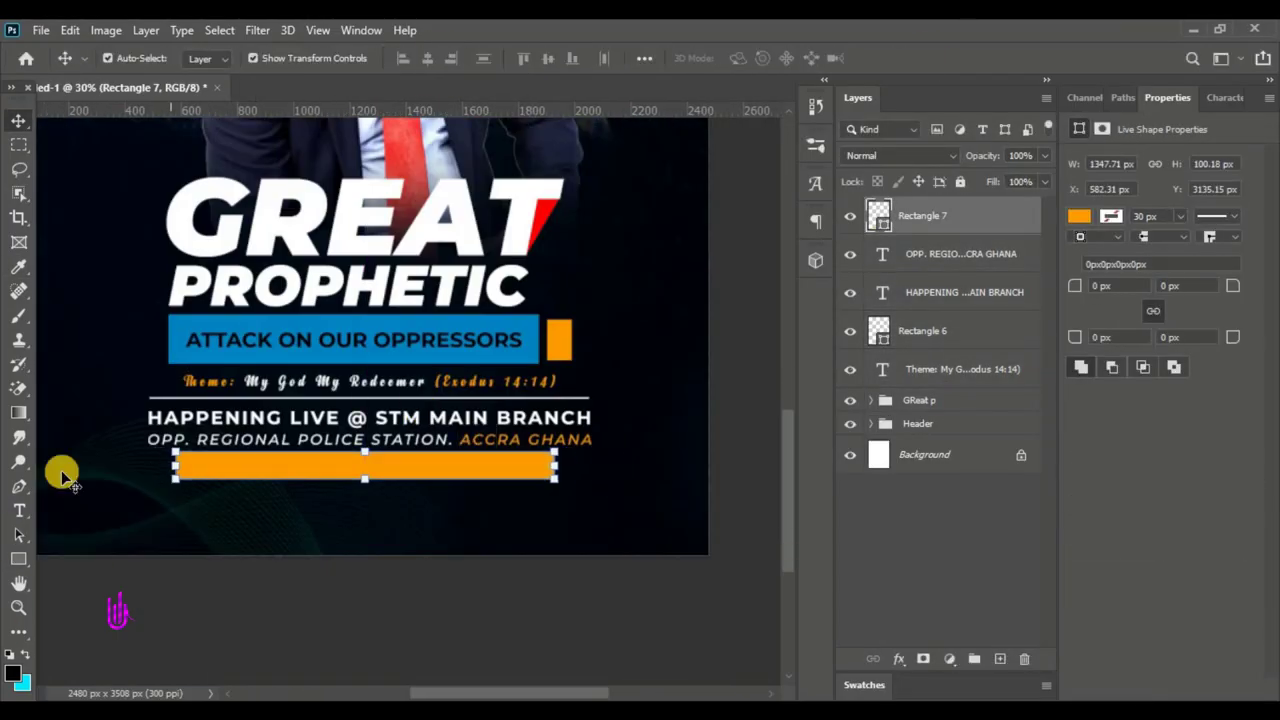
- Type 5:30PM - 8:00PM GMT on the orange bar
key("t")
left_click(243, 468)
type("5:30-8:00PM")
key("ctrl+a")
type("5:30PM - 8:00PM GMT")
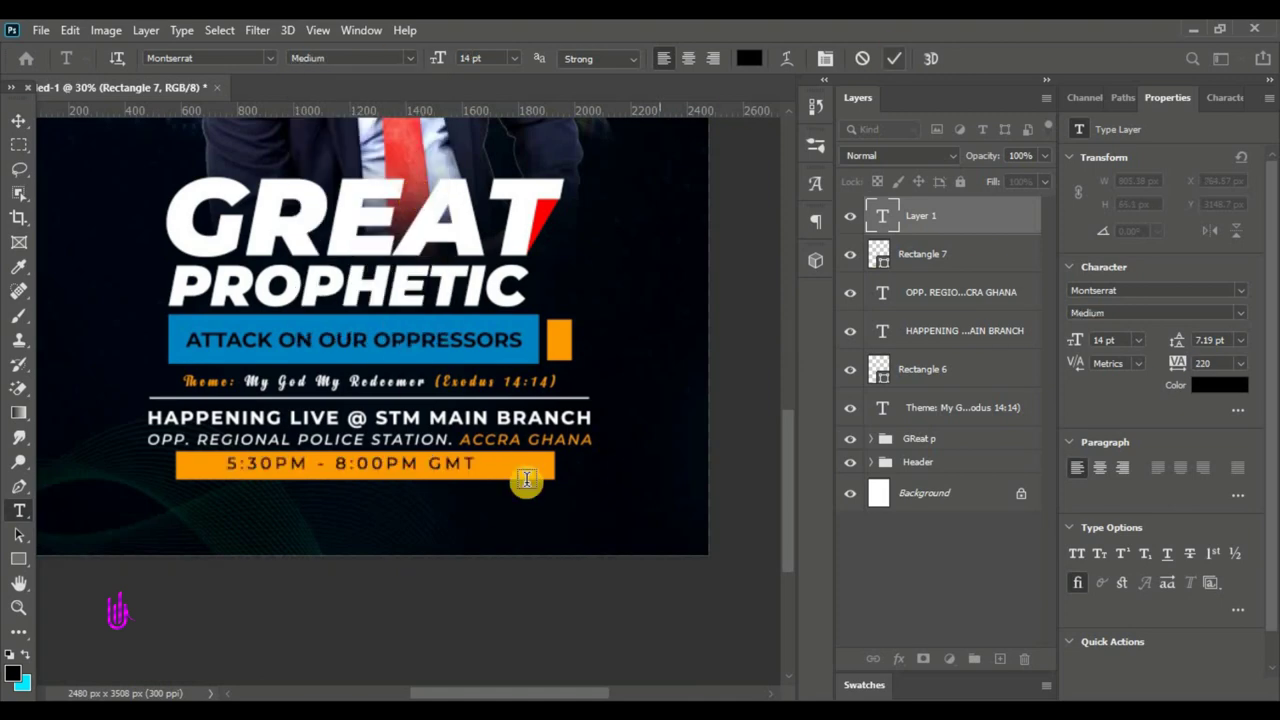
- Add 'Each day' at the bar's right end and select the time text with the bar
left_click(520, 469)
type("h day")
key("ctrl+a")
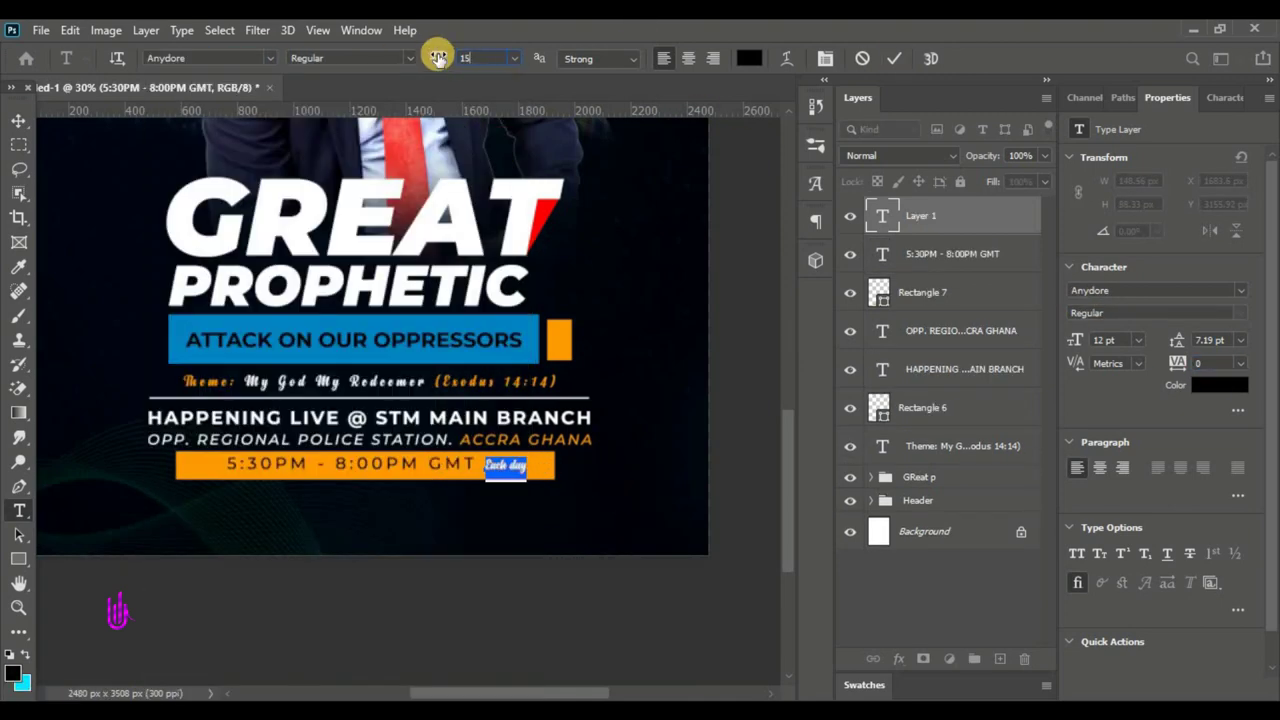
key("Escape")
key("v")
key("alt+bracketleft")
key("shift+alt+bracketleft")
scroll(520, 470, "up", 2)
- Centre the time text on the bar, then make the 18TH JUNE,2022 date ExtraBold and slightly larger
left_click(509, 51)
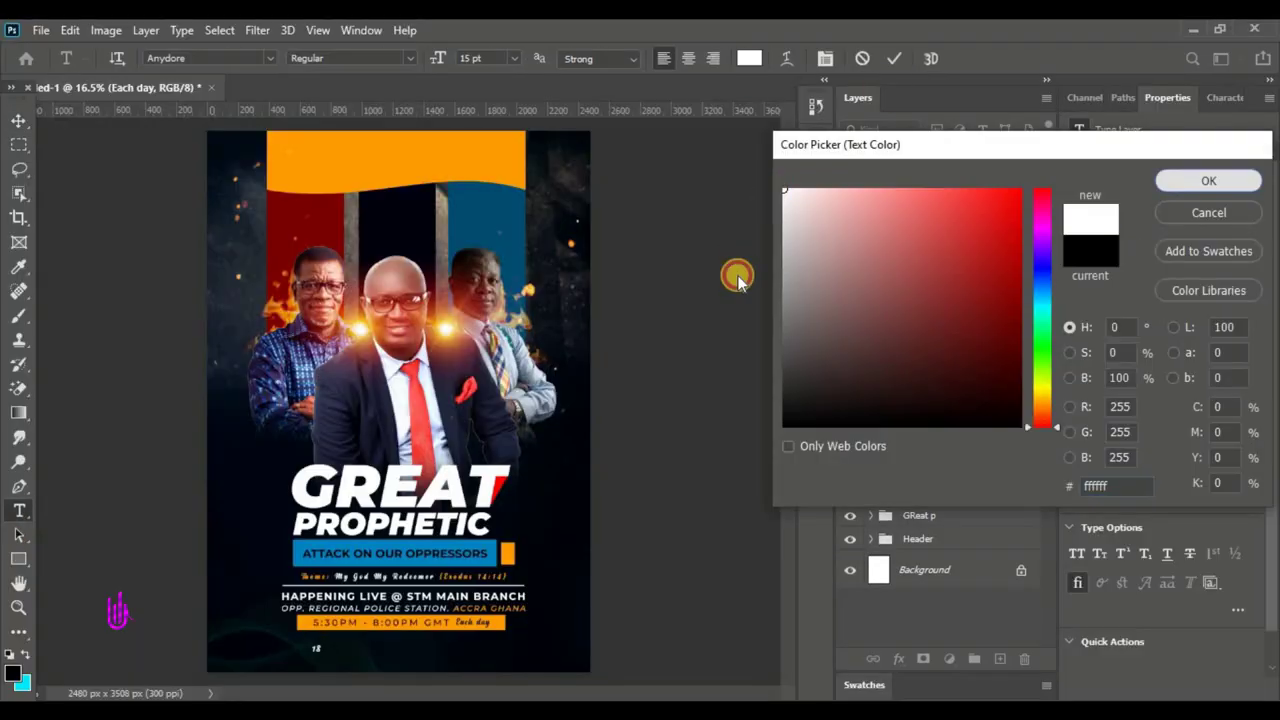
left_click(350, 58)
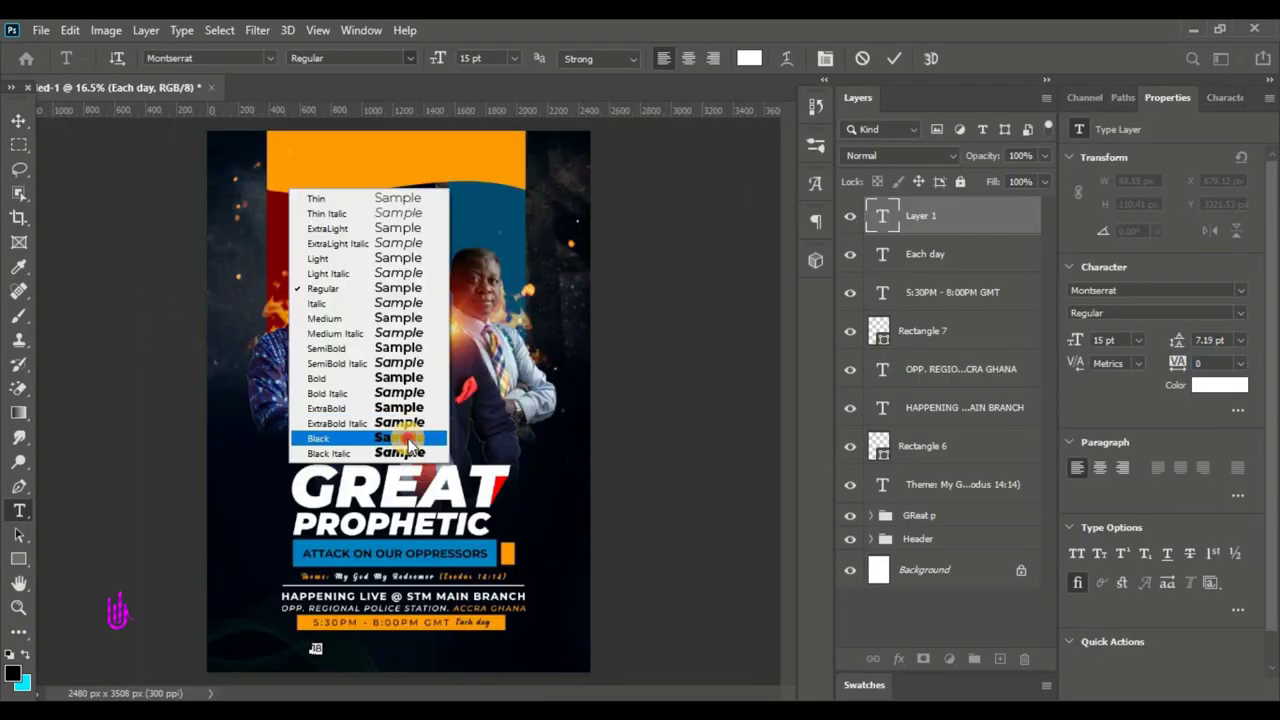
left_click(343, 437)
key("Escape")
key("v")
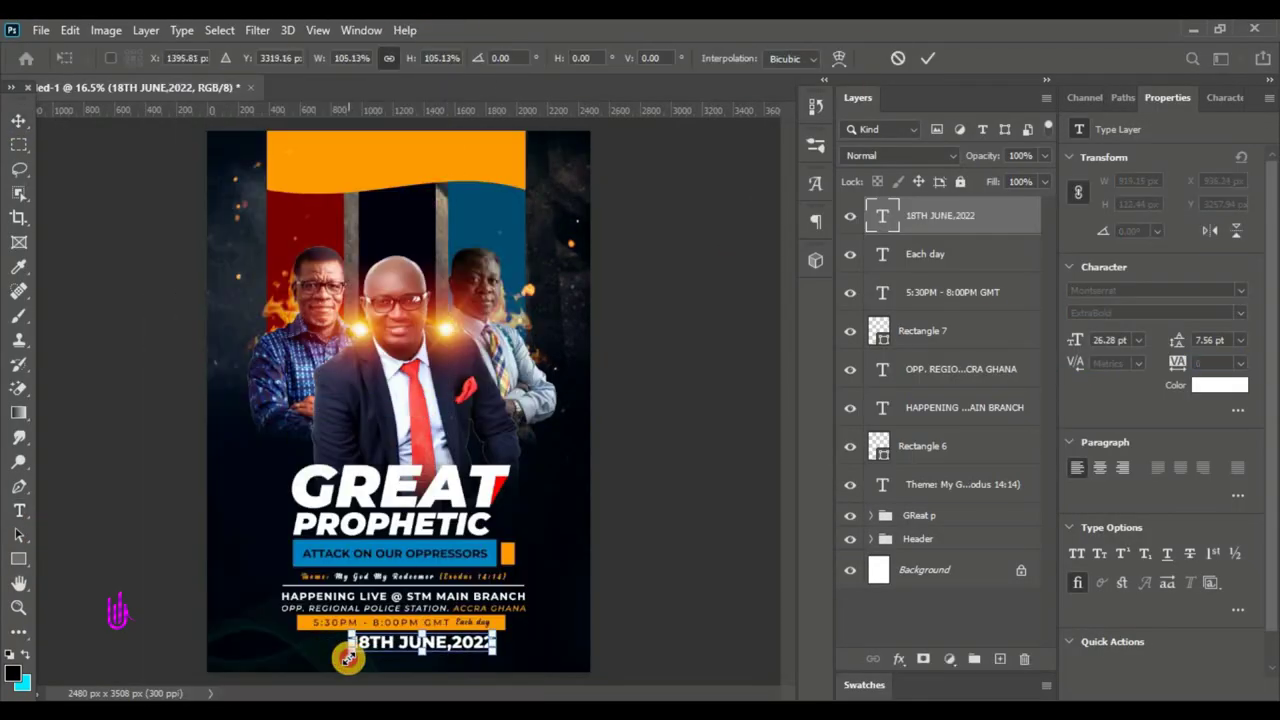
left_click_drag(349, 657, 420, 528)
- Add a Call or Whatsapp line and, beneath it, the contact phone number in extra bold orange
key("t")
left_click(343, 651)
type("Call or Whatsapp")
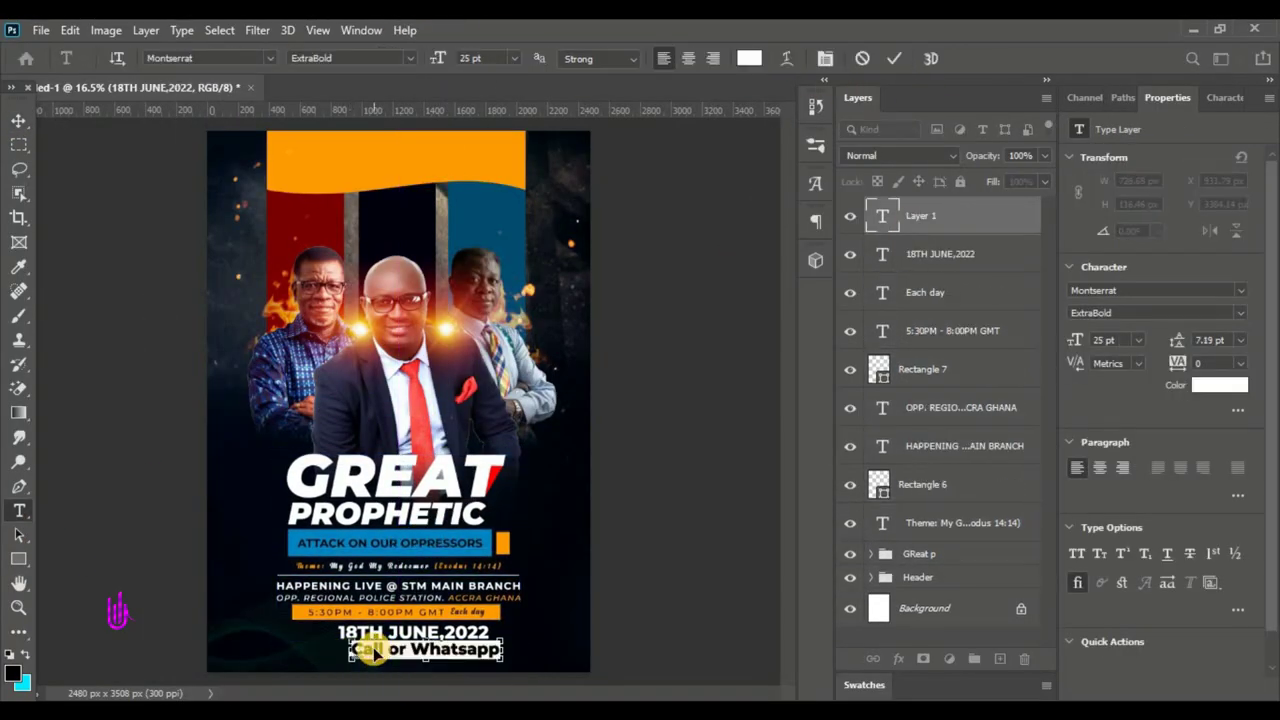
left_click(390, 665)
left_click(350, 58)
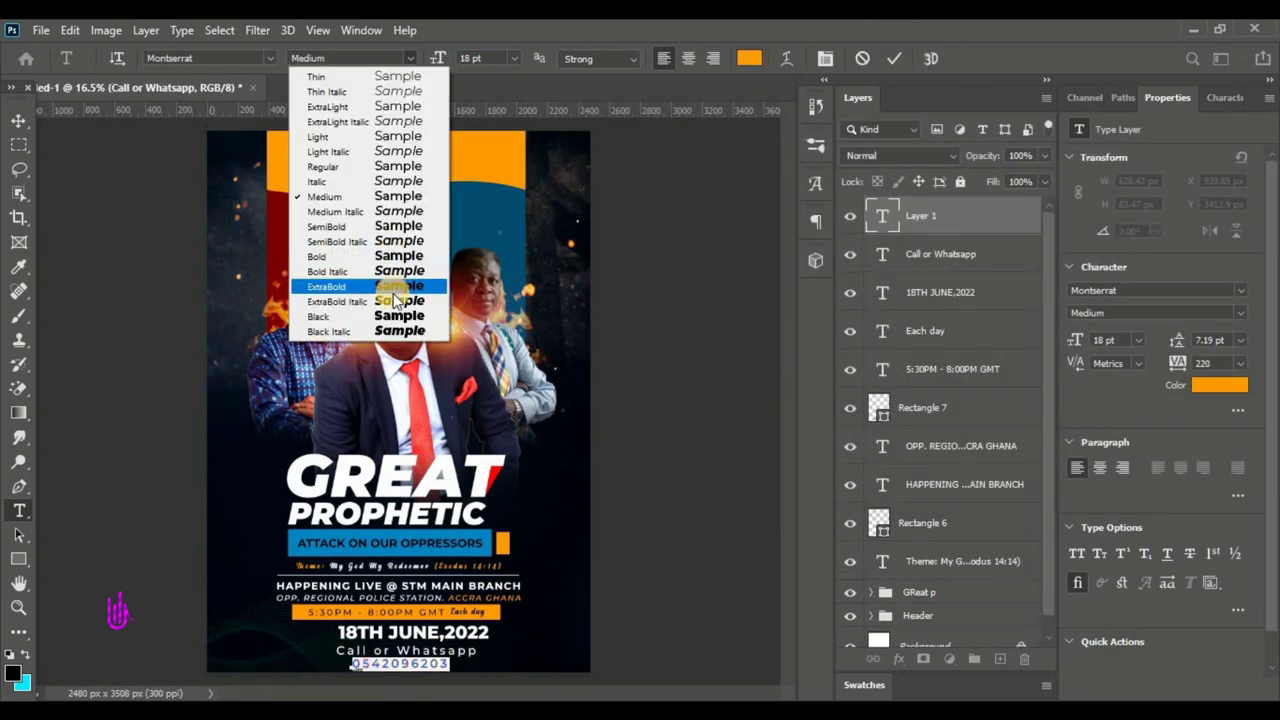
left_click(394, 289)
key("Escape")
- Move the lower text block higher up on the flyer
key("v")
left_click_drag(560, 680, 398, 544)
key("Return")
scroll(486, 651, "up", 3)
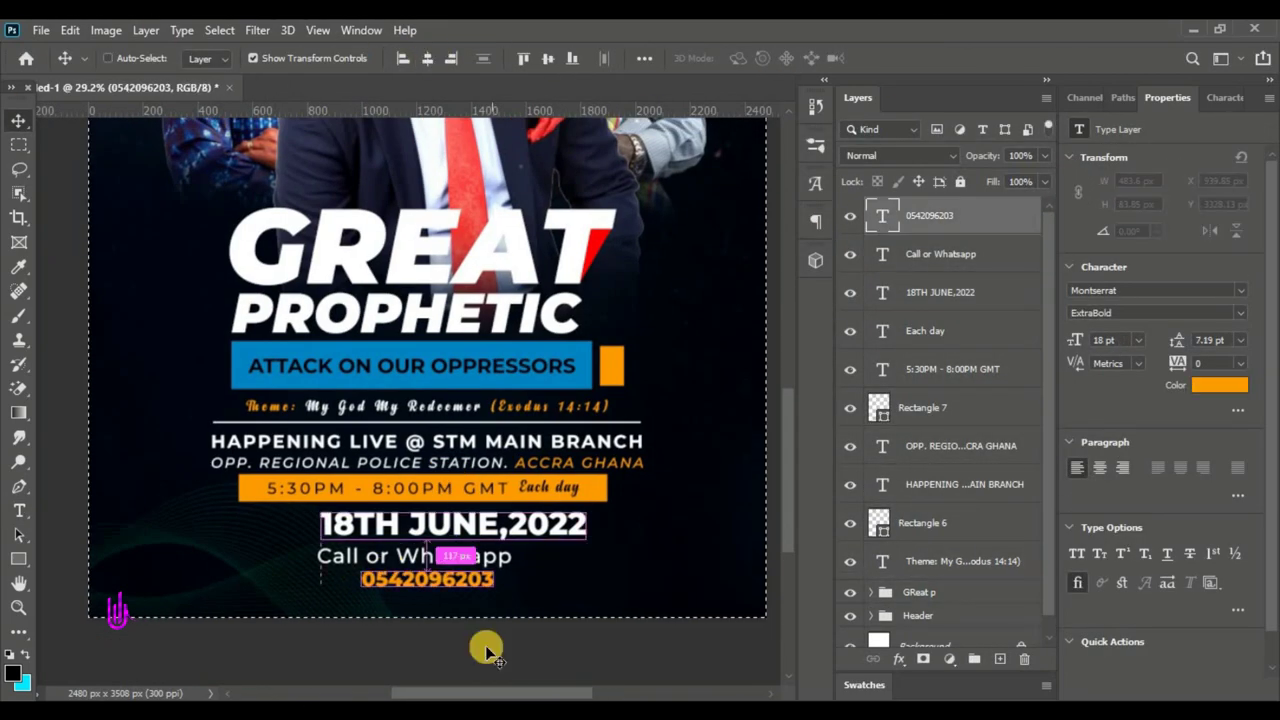
- Group the text layers from the topmost down to the Theme layer and start renaming the group
left_click(957, 214)
key("ctrl+0")
left_click(968, 563, "shift")
key("ctrl+g")
double_click(920, 208)
- Name the group Great Prophetic and reselect it in the Layers panel
type("Great Prophetic")
key("Return")
key("ctrl+shift+n")
right_click(19, 316)
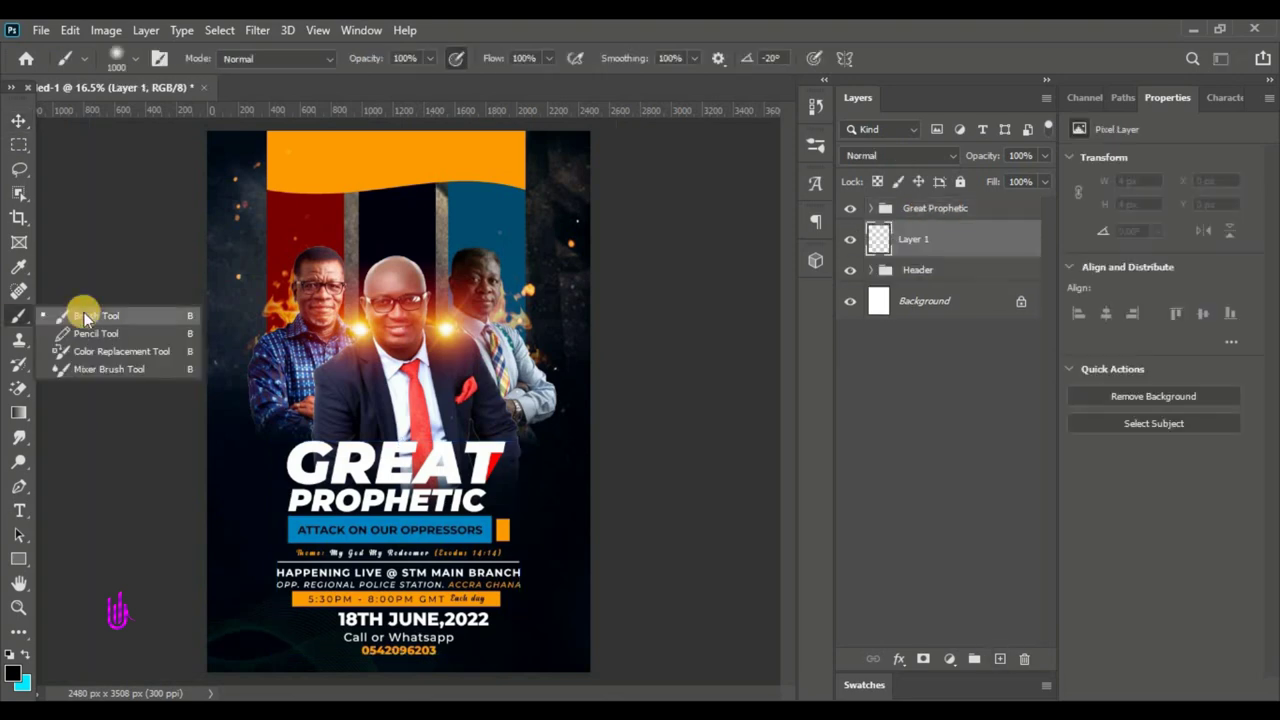
key("v")
left_click(943, 208)
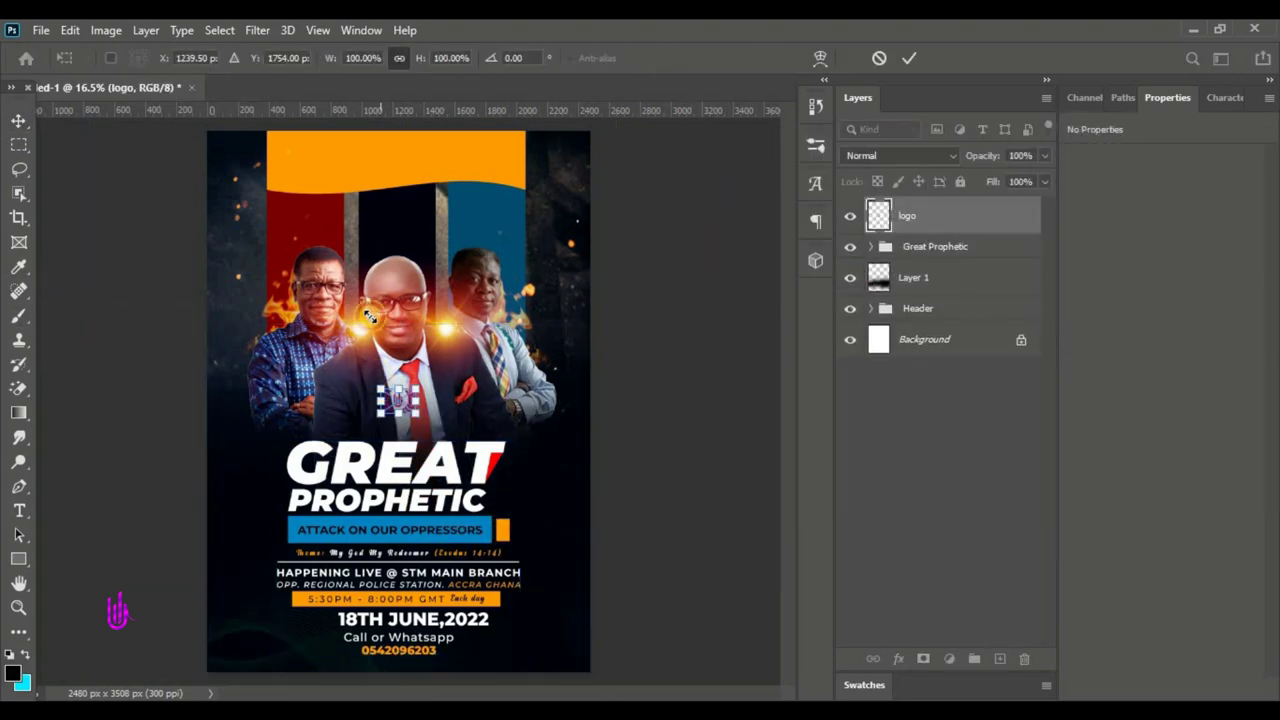
- Scale the placed logo.png down and set it in the orange header
left_click_drag(373, 395, 343, 181)
left_click_drag(303, 133, 345, 148)
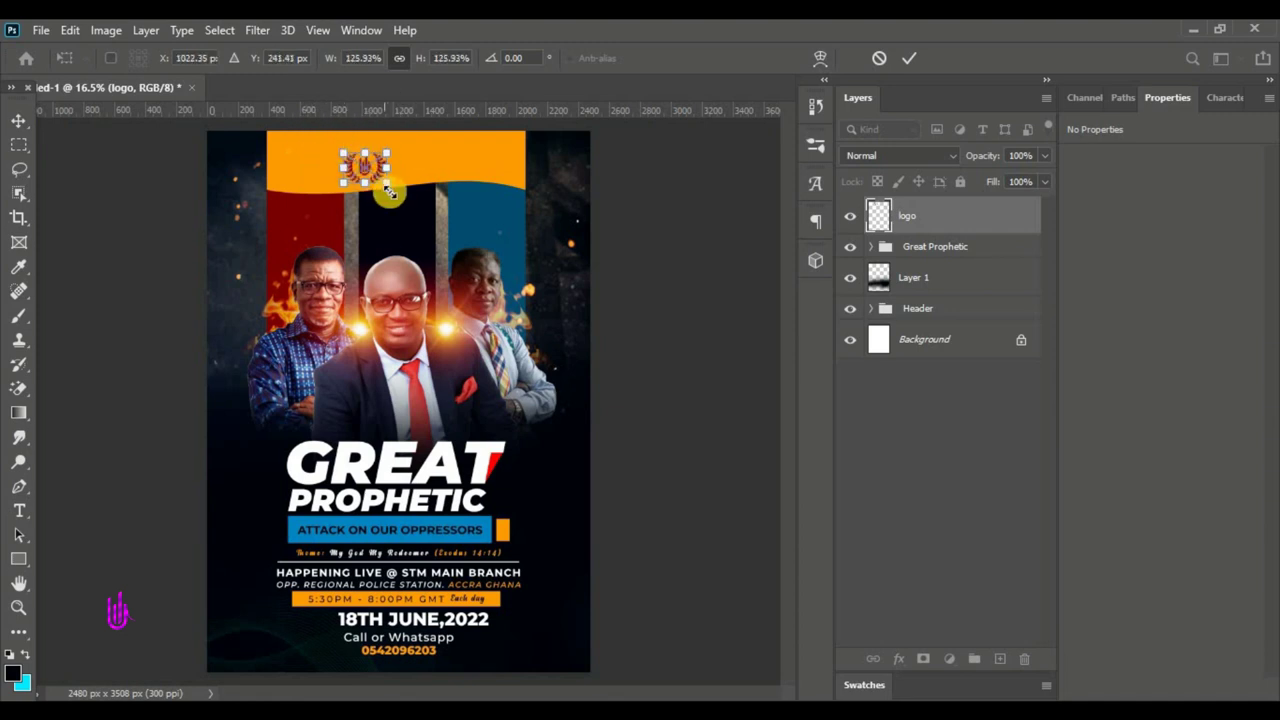
left_click_drag(385, 177, 356, 175)
left_click(903, 58)
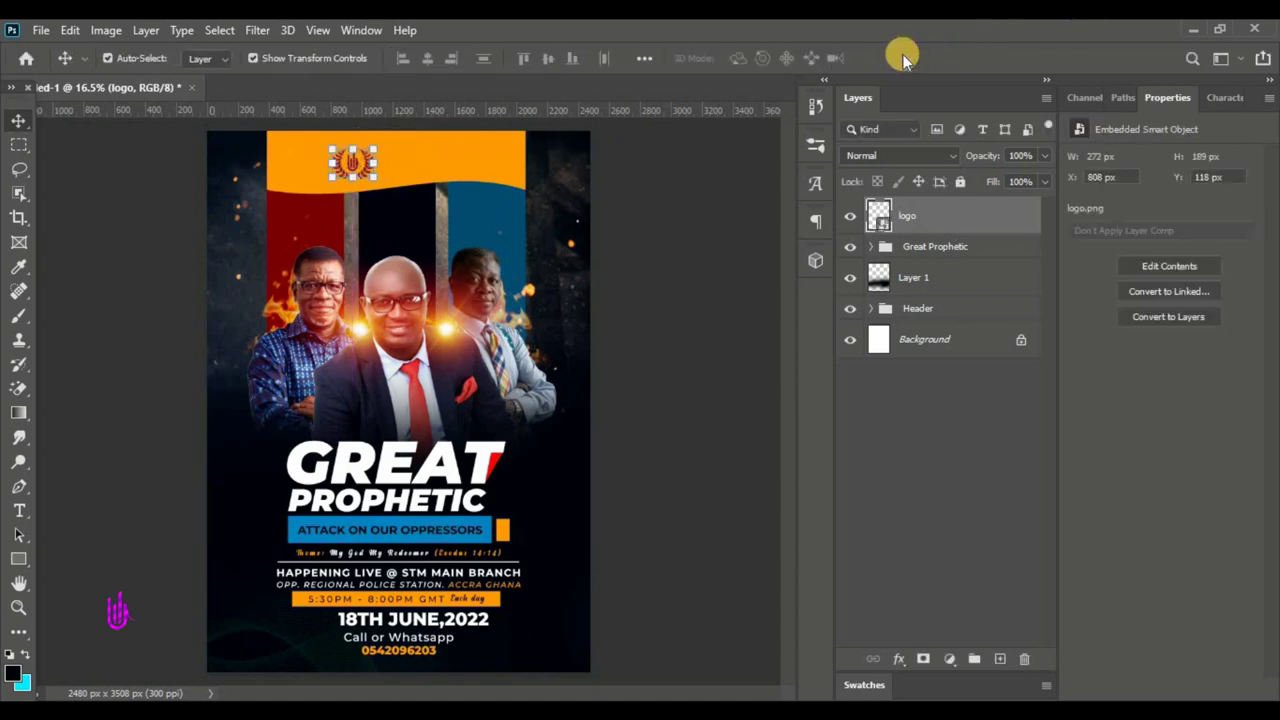
- Give the logo a black Color Overlay and move it up-left to X 709, Y 79 px
double_click(970, 216)
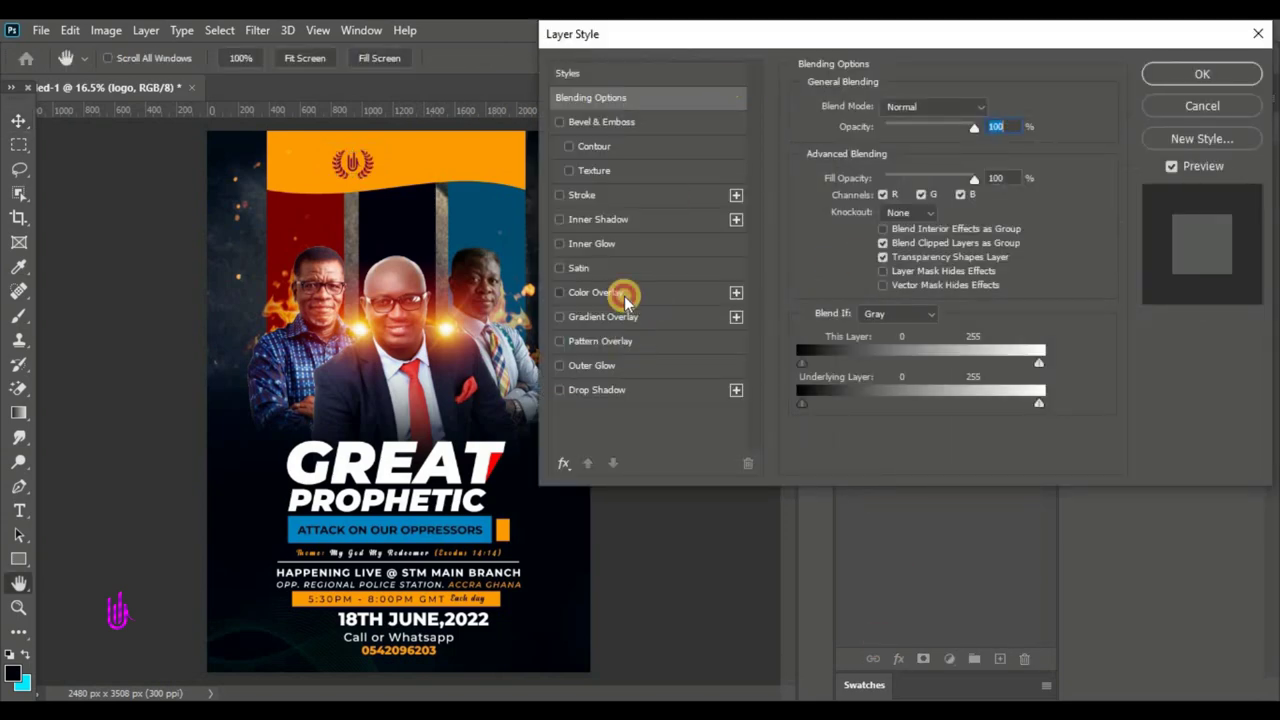
left_click(624, 296)
left_click(985, 109)
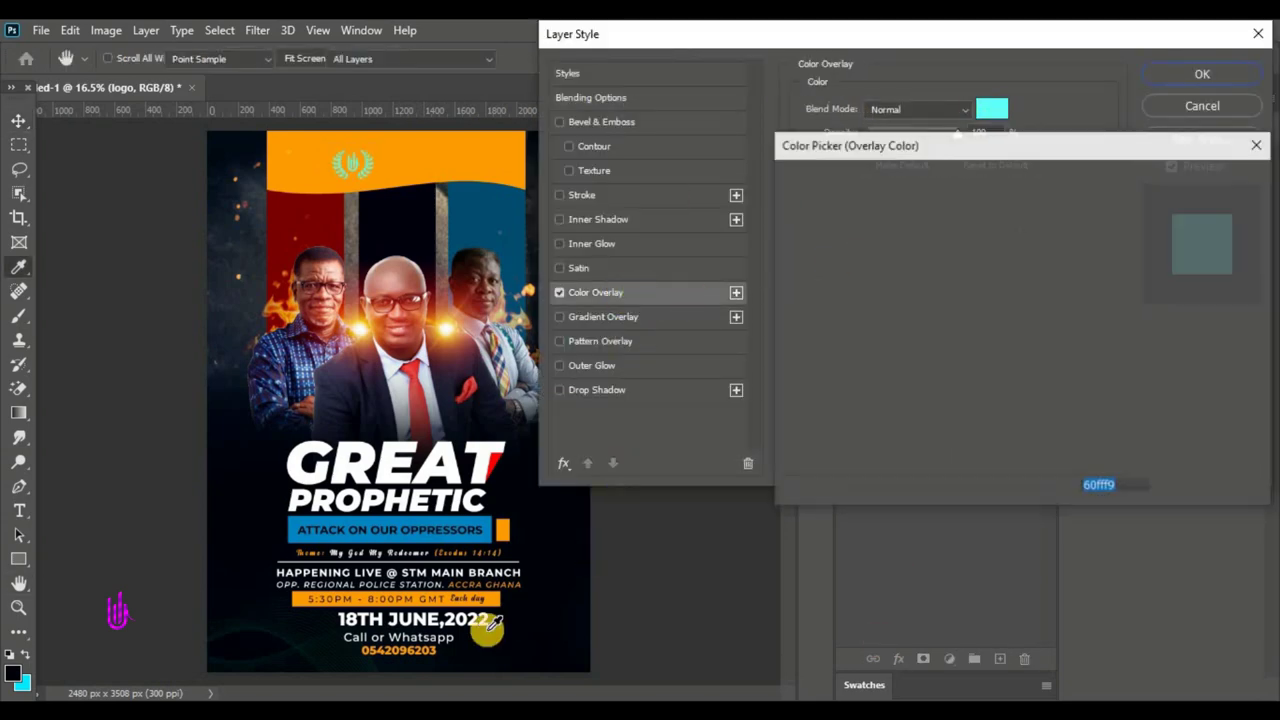
left_click(1250, 177)
left_click(1205, 78)
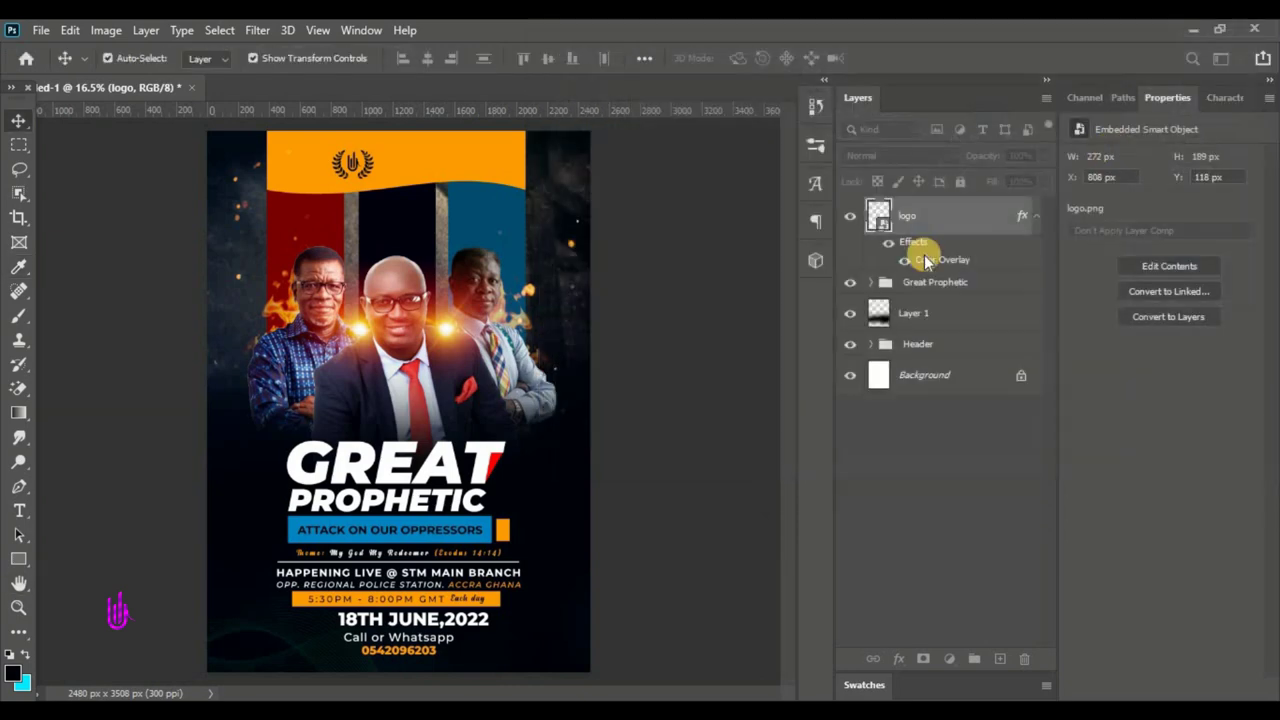
scroll(364, 130, "up", 3)
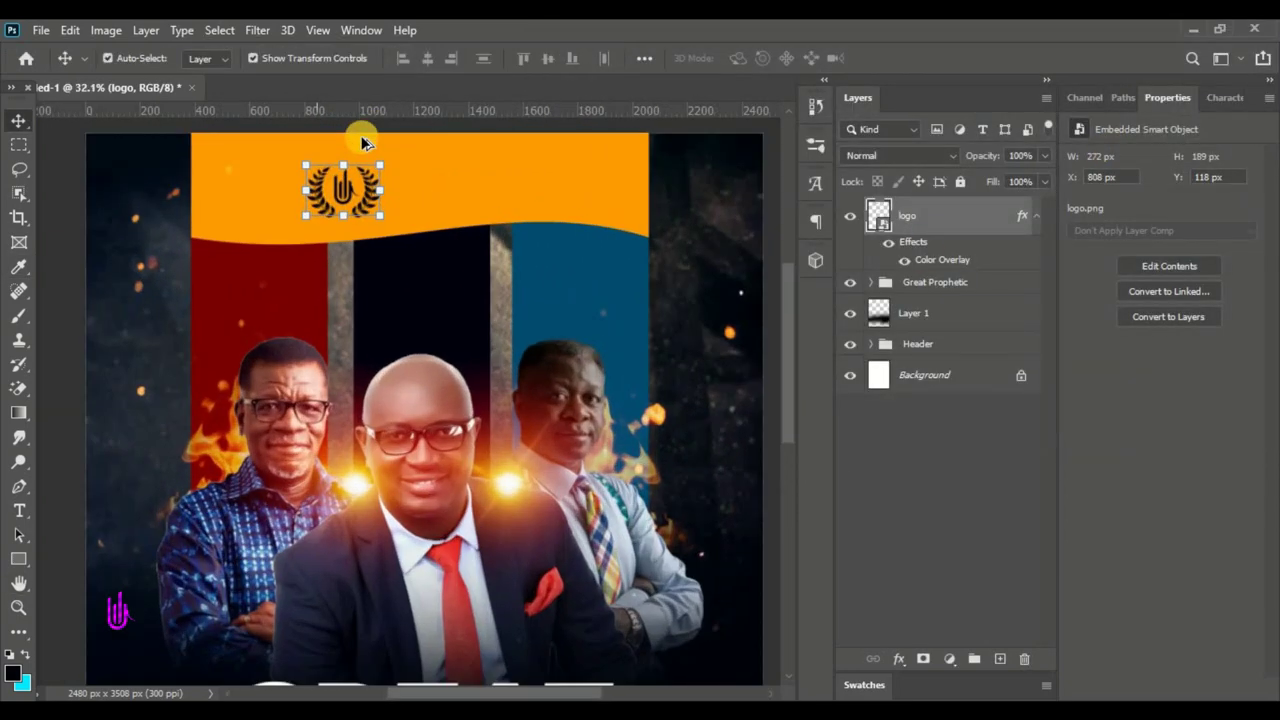
scroll(364, 142, "up", 2)
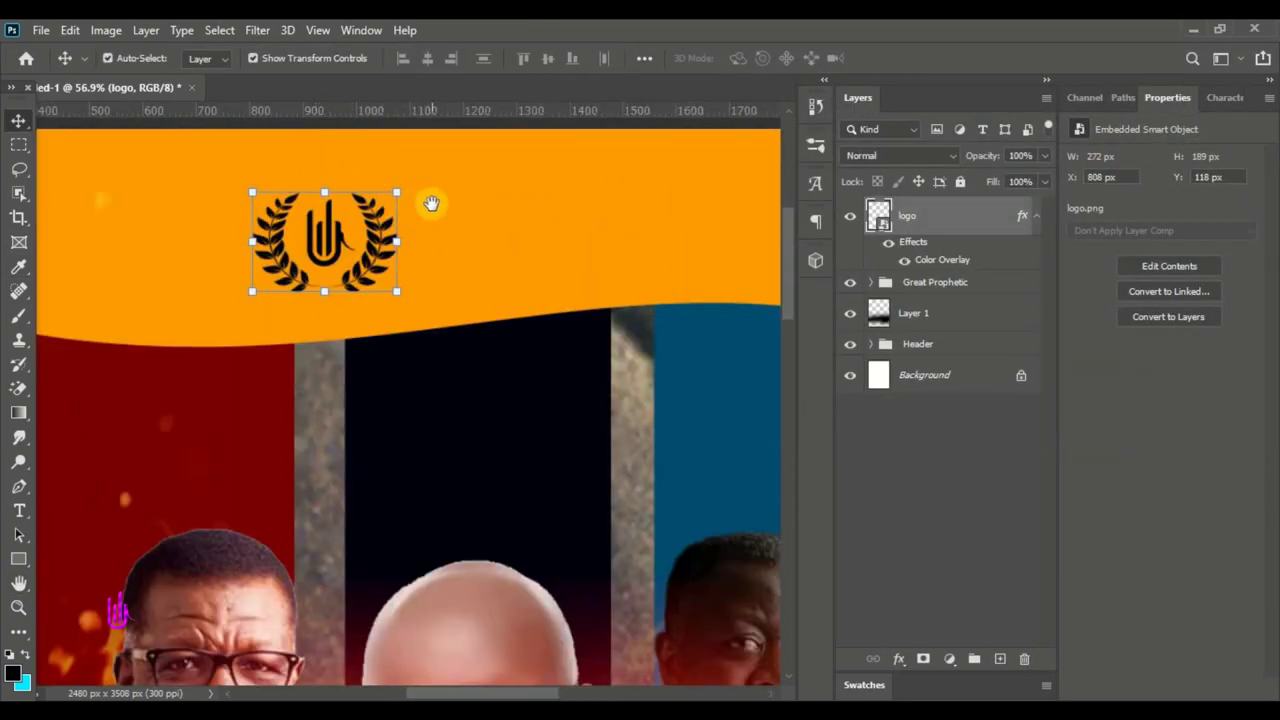
scroll(405, 410, "up", 3)
left_click_drag(397, 392, 356, 370)
- Draw a thin rectangle divider beside the logo
left_click(21, 563)
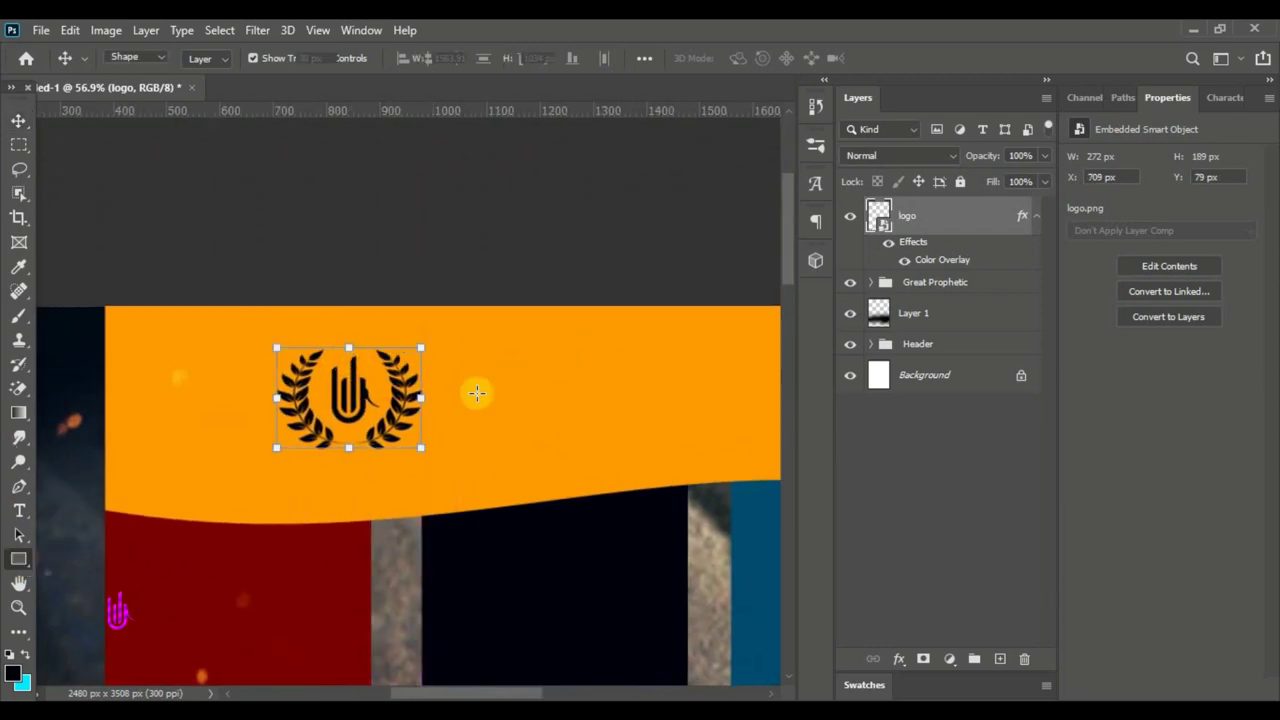
left_click_drag(429, 353, 431, 447)
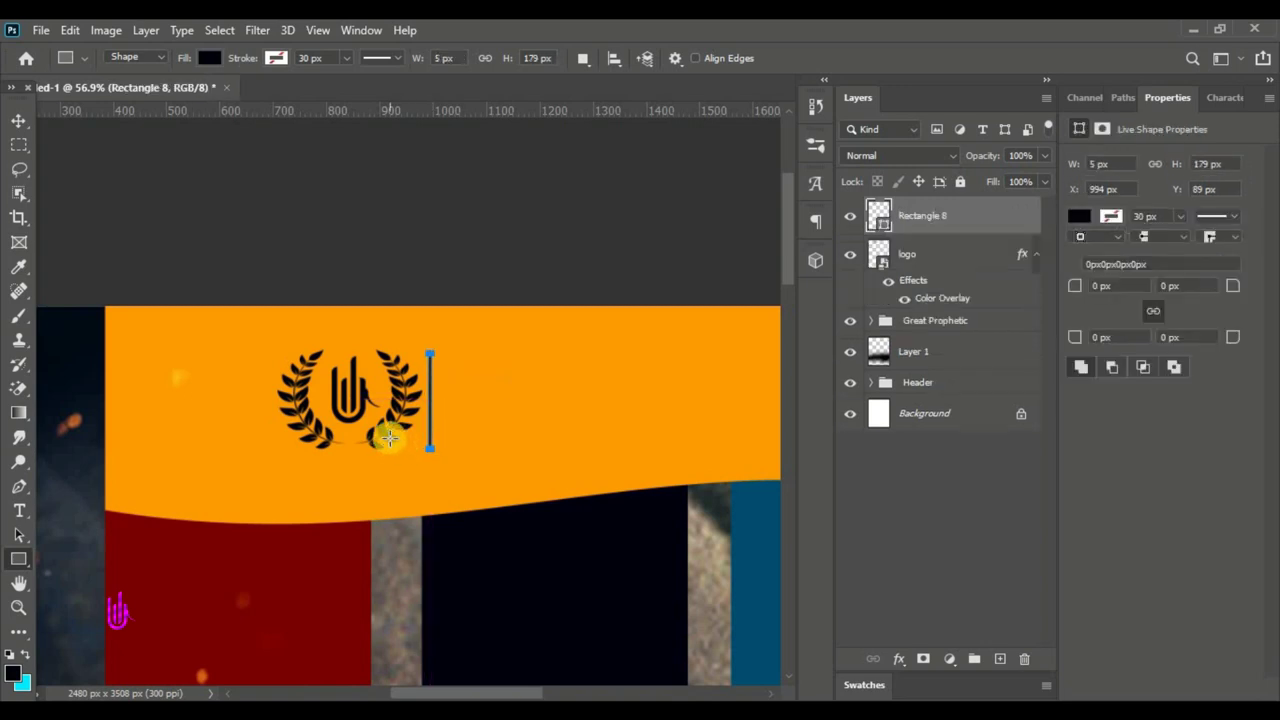
left_click(18, 120)
left_click(608, 229)
- Add STRONG TOWER MINISTRY text beside the divider in SemiBold 13 pt with wider line spacing
left_click(19, 510)
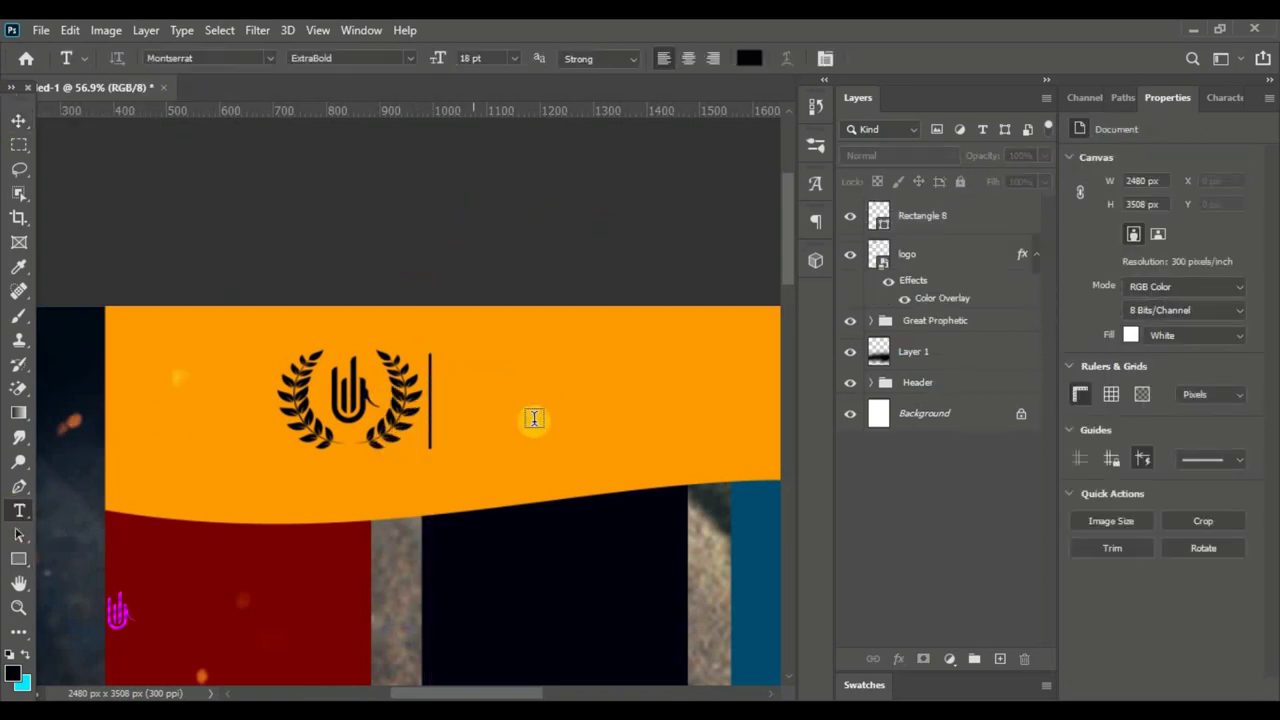
left_click(516, 375)
left_click_drag(609, 451, 530, 452)
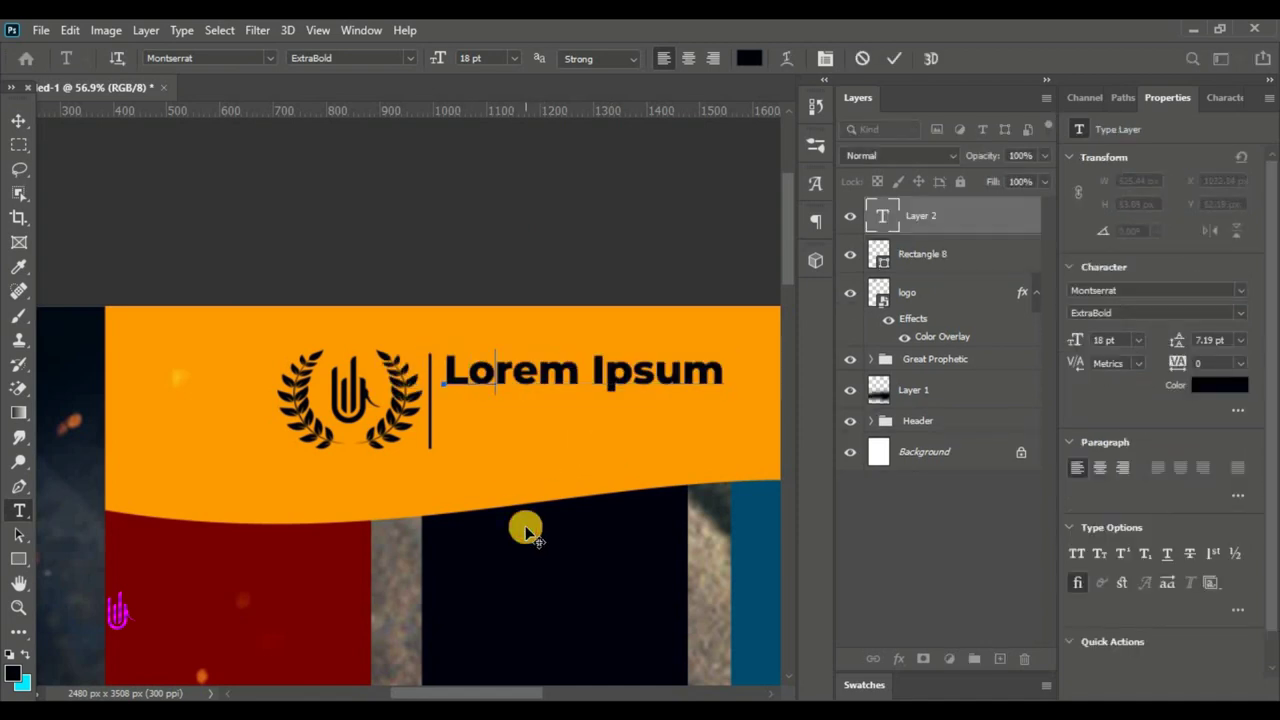
type("STRONG TOWER")
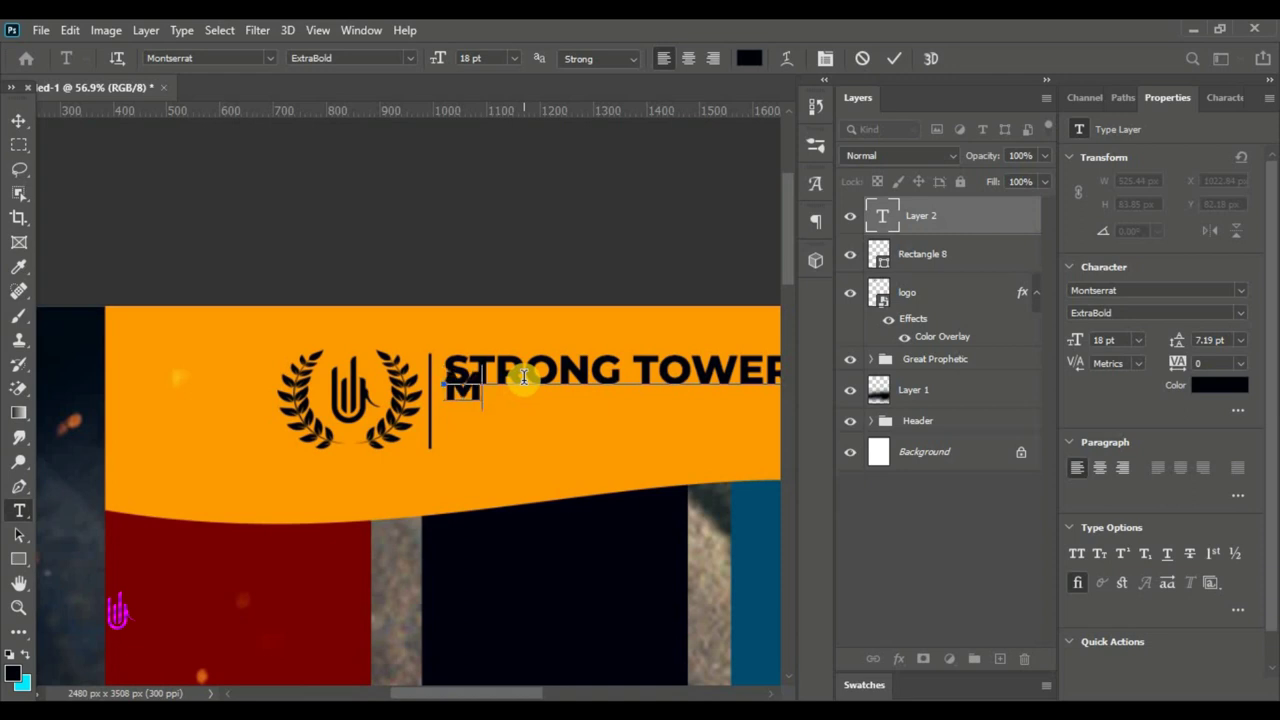
key("BackSpace")
type("Y")
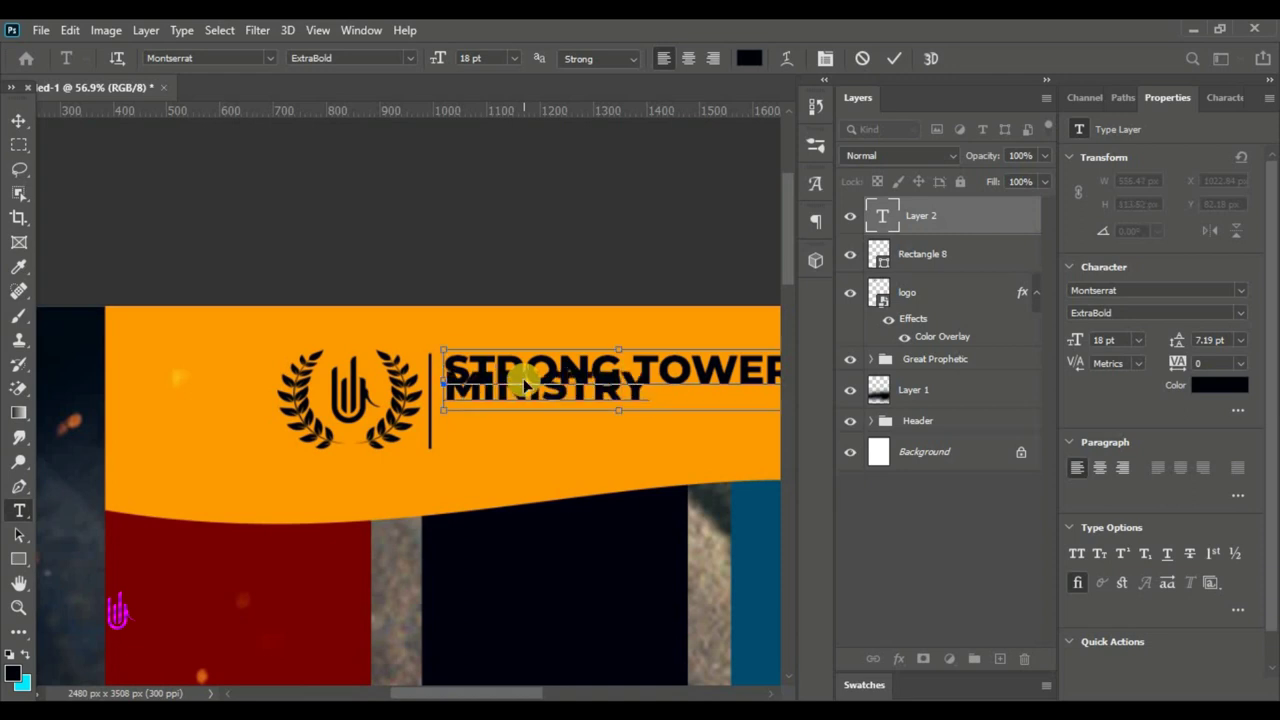
key("ctrl+a")
left_click(410, 58)
left_click(400, 218)
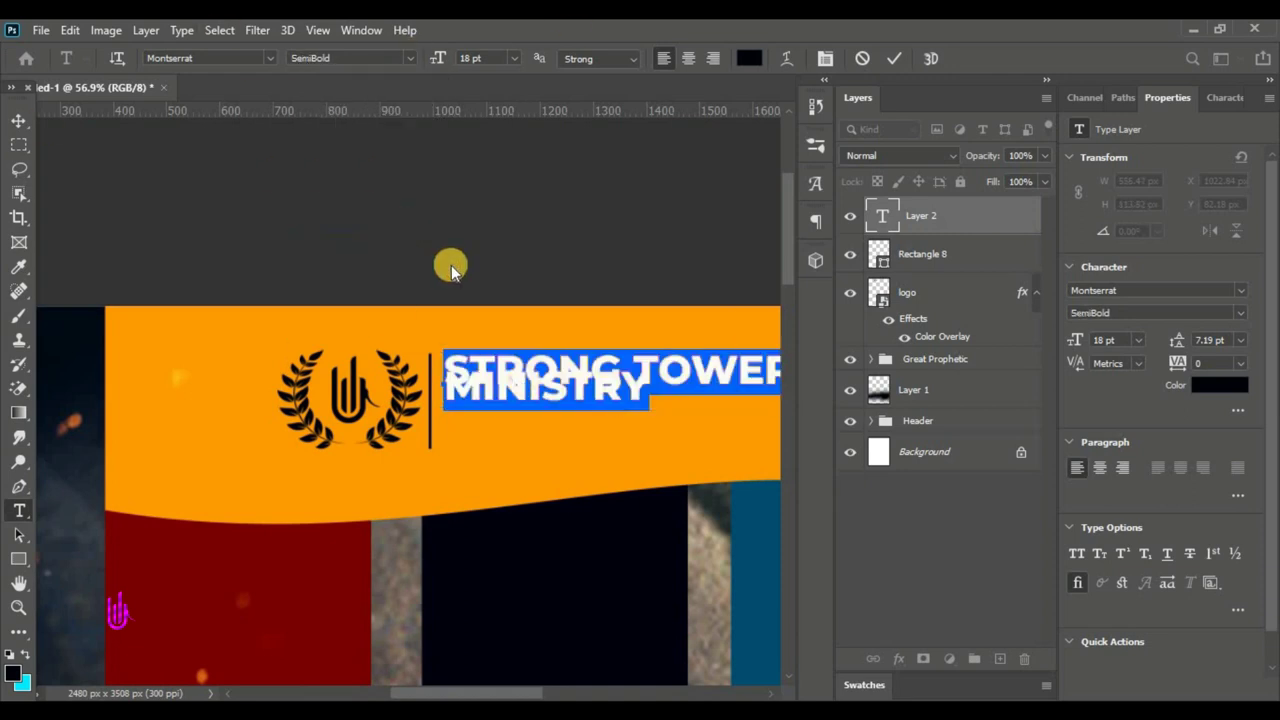
left_click_drag(432, 58, 423, 57)
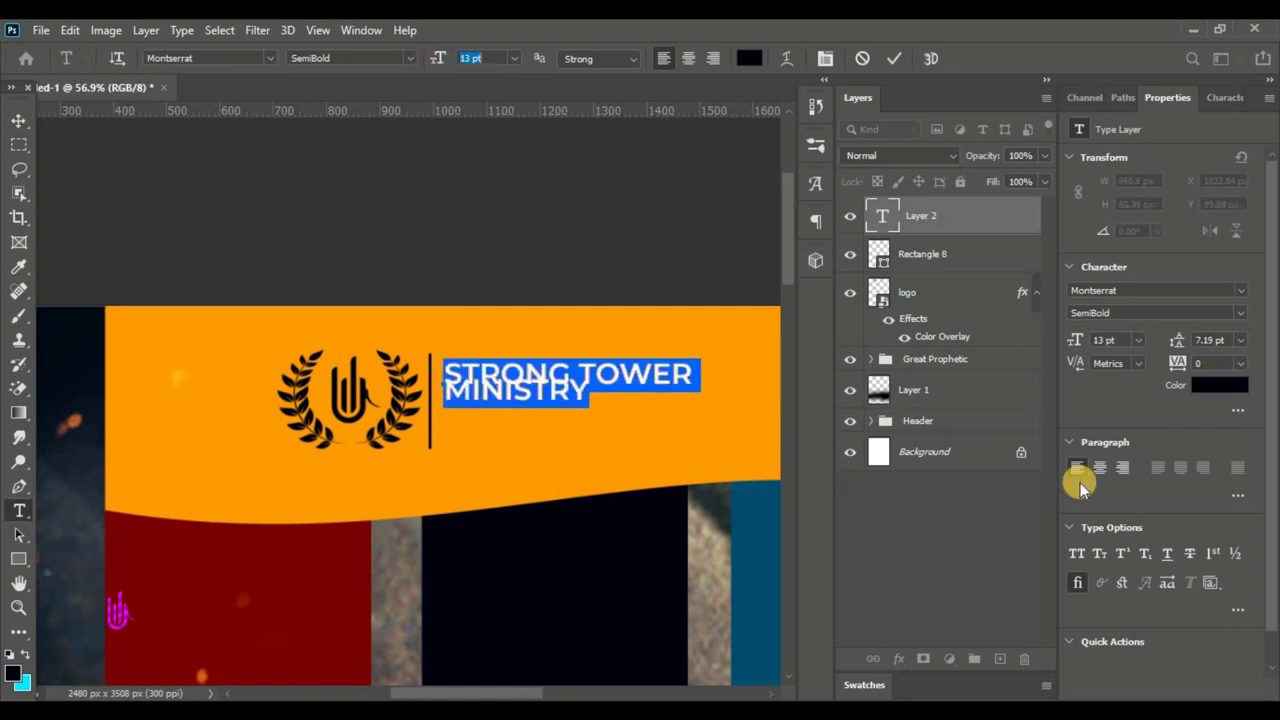
left_click_drag(1180, 343, 1184, 344)
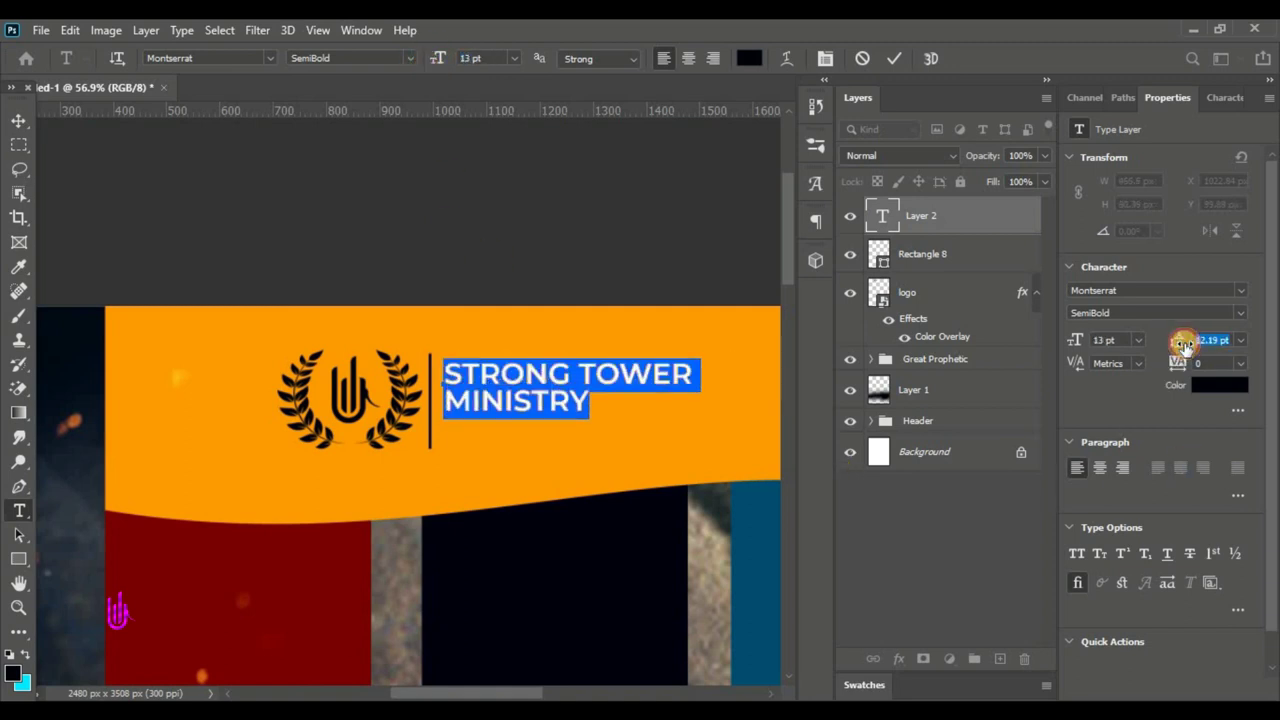
left_click(891, 57)
- Scale the STRONG TOWER MINISTRY text up to about 129%
left_click(18, 120)
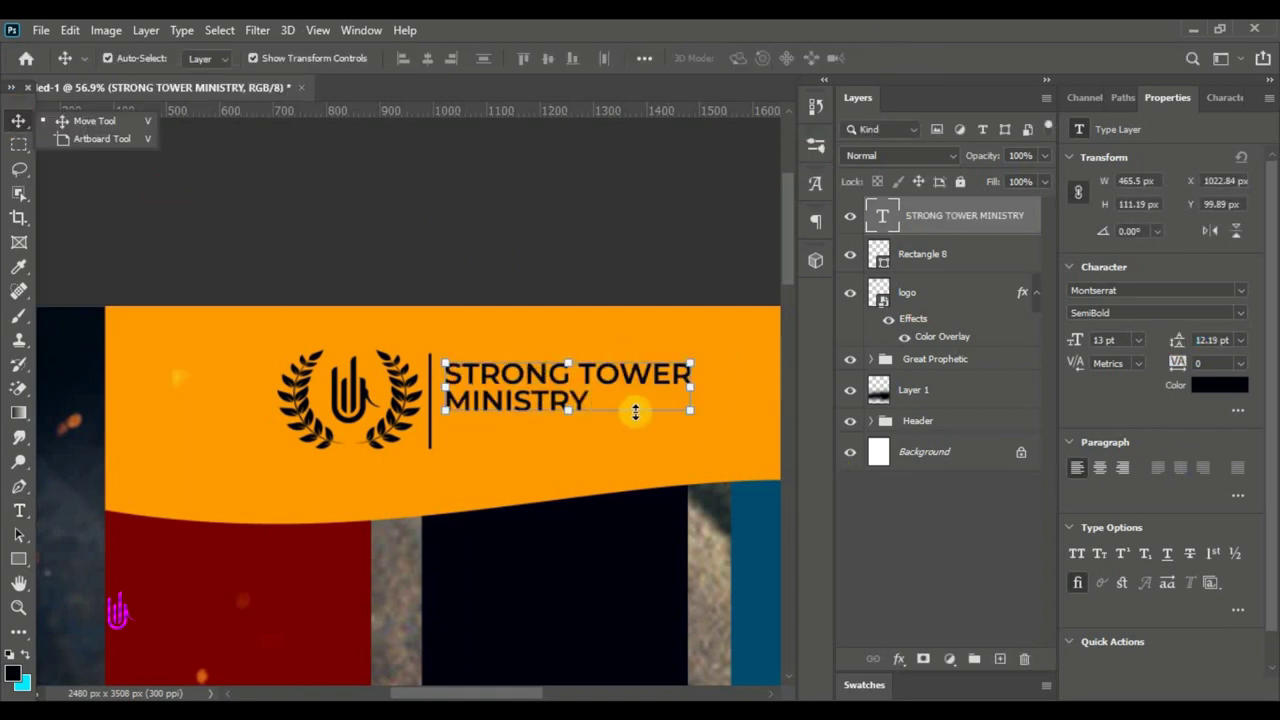
left_click_drag(684, 412, 655, 478)
left_click_drag(570, 386, 554, 396)
left_click(928, 58)
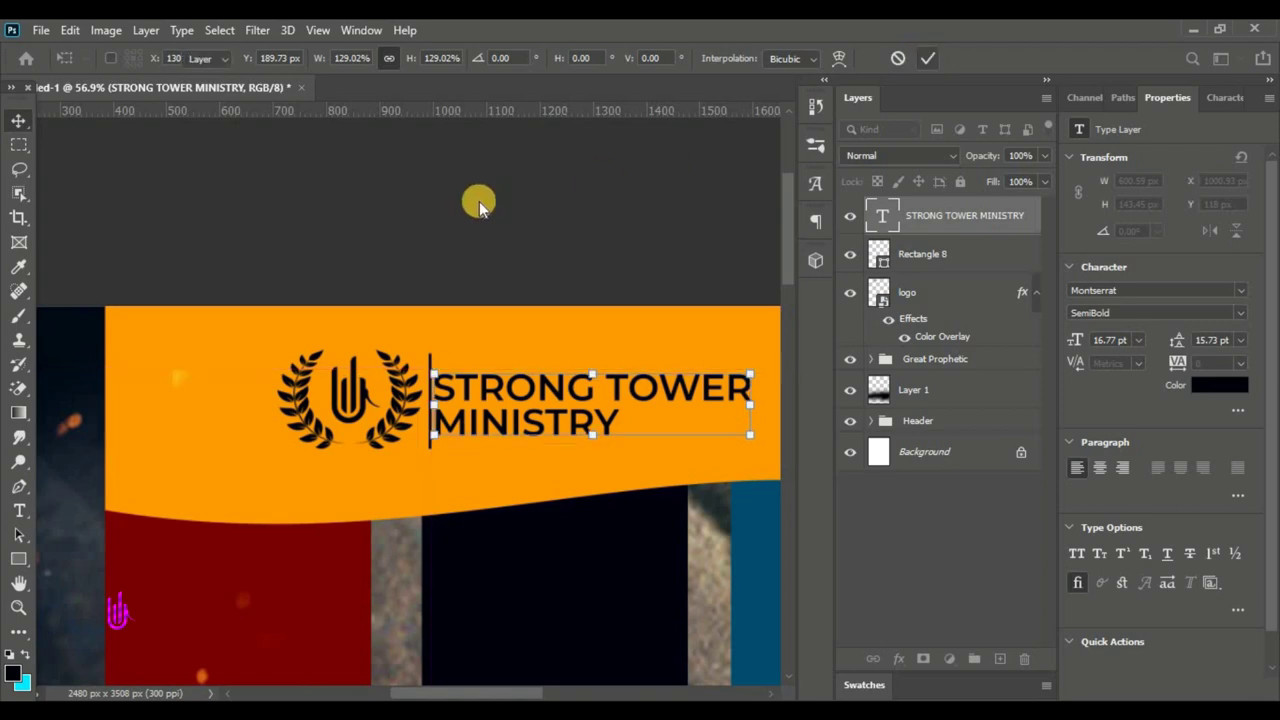
- Shrink the logo, divider and ministry text together to about 85%, then reselect the ministry text layer
left_click(925, 254)
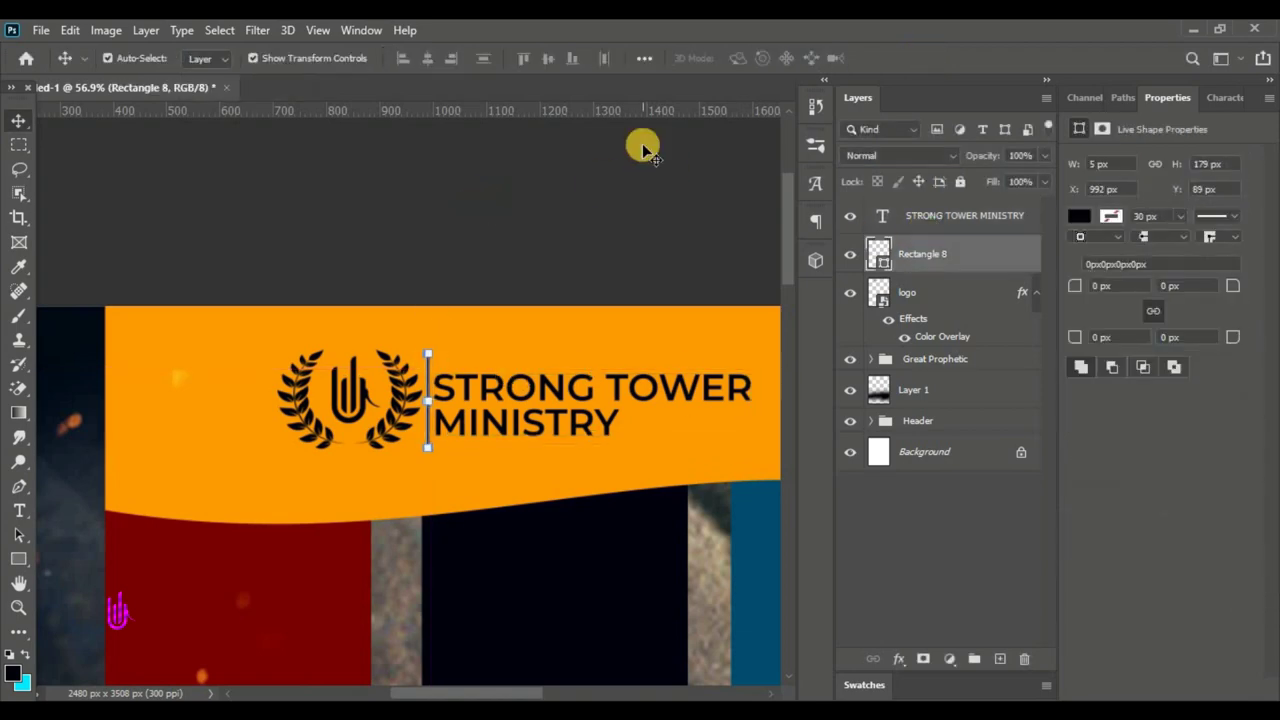
key("ctrl+0")
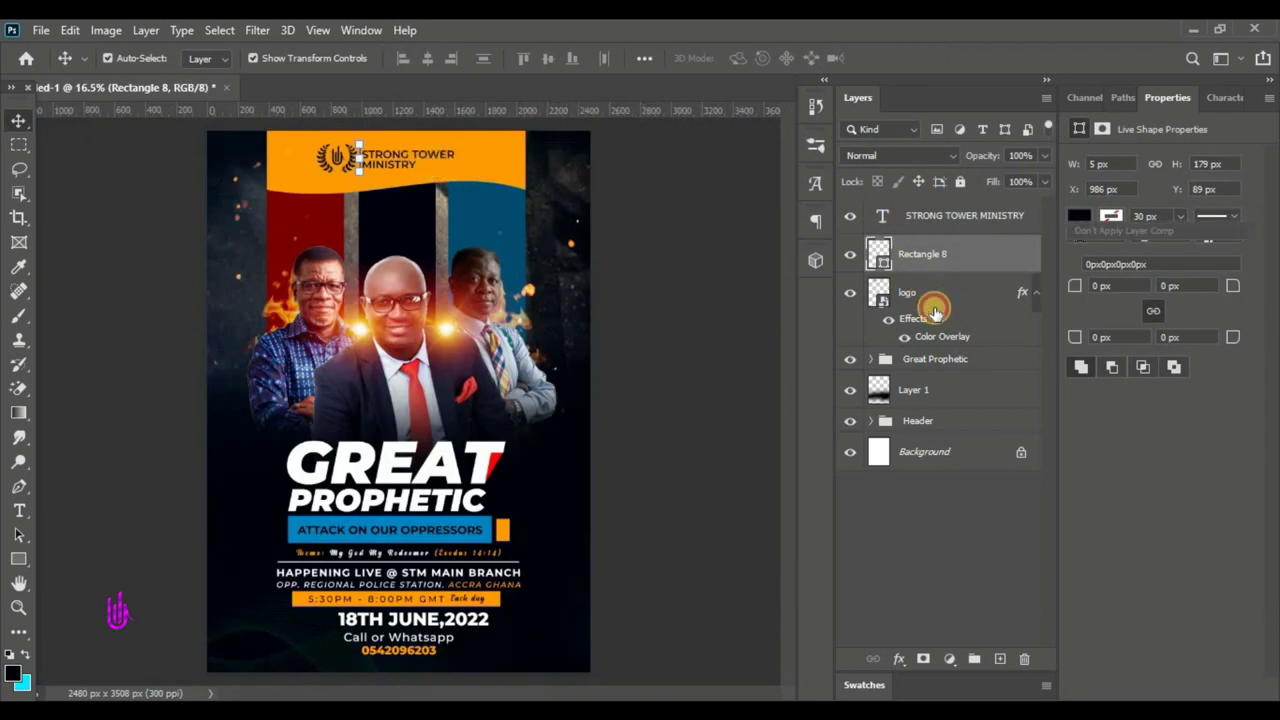
left_click(933, 310)
left_click(914, 222, "shift")
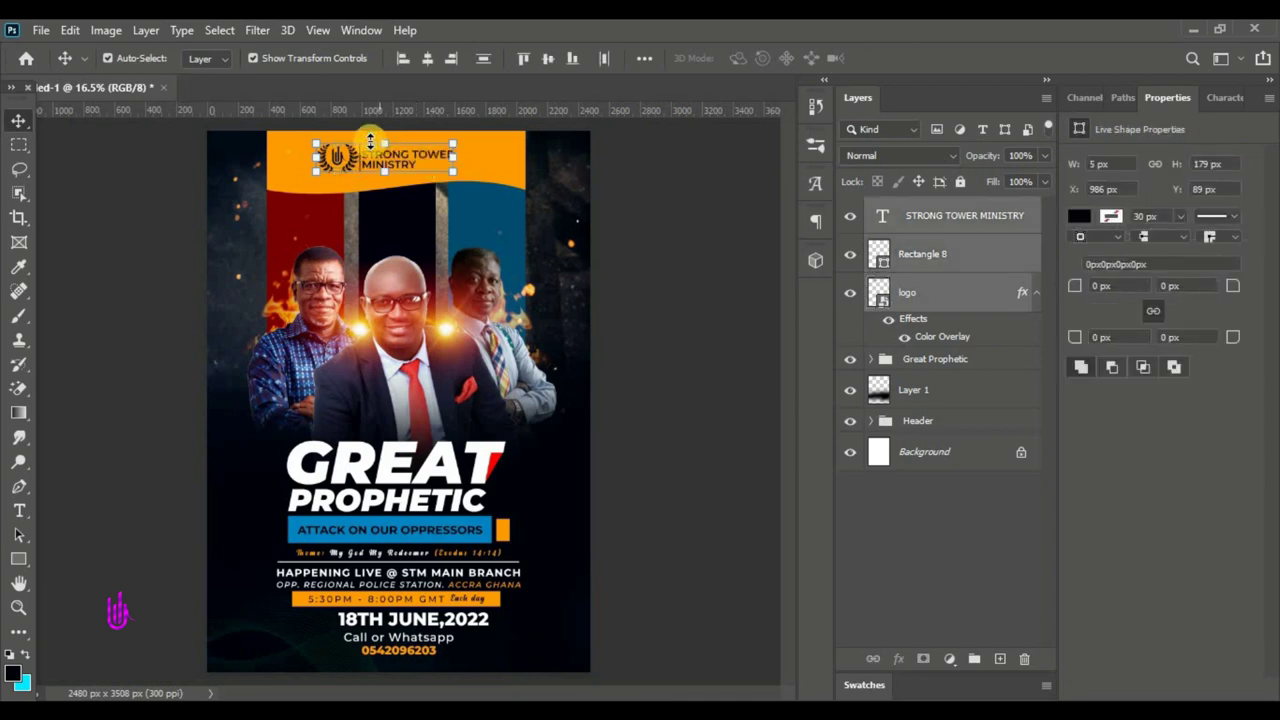
key("ctrl+t")
left_click_drag(317, 145, 400, 159)
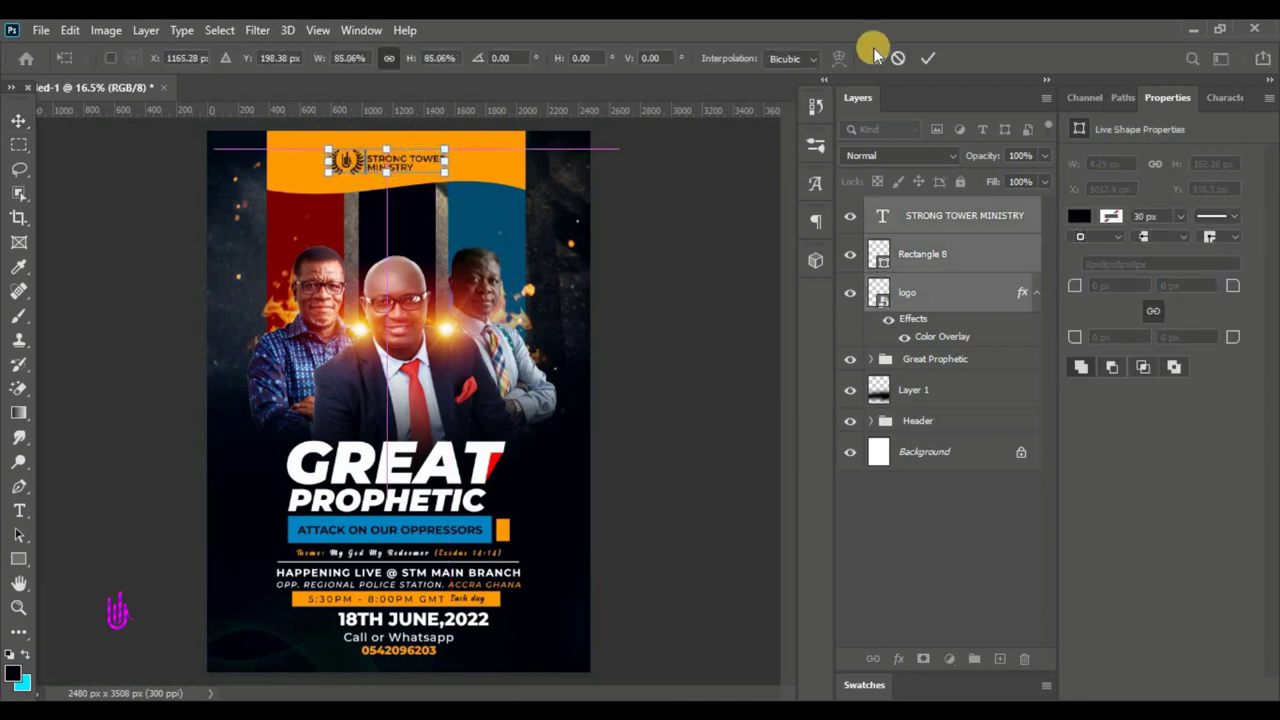
key("Return")
left_click(666, 260)
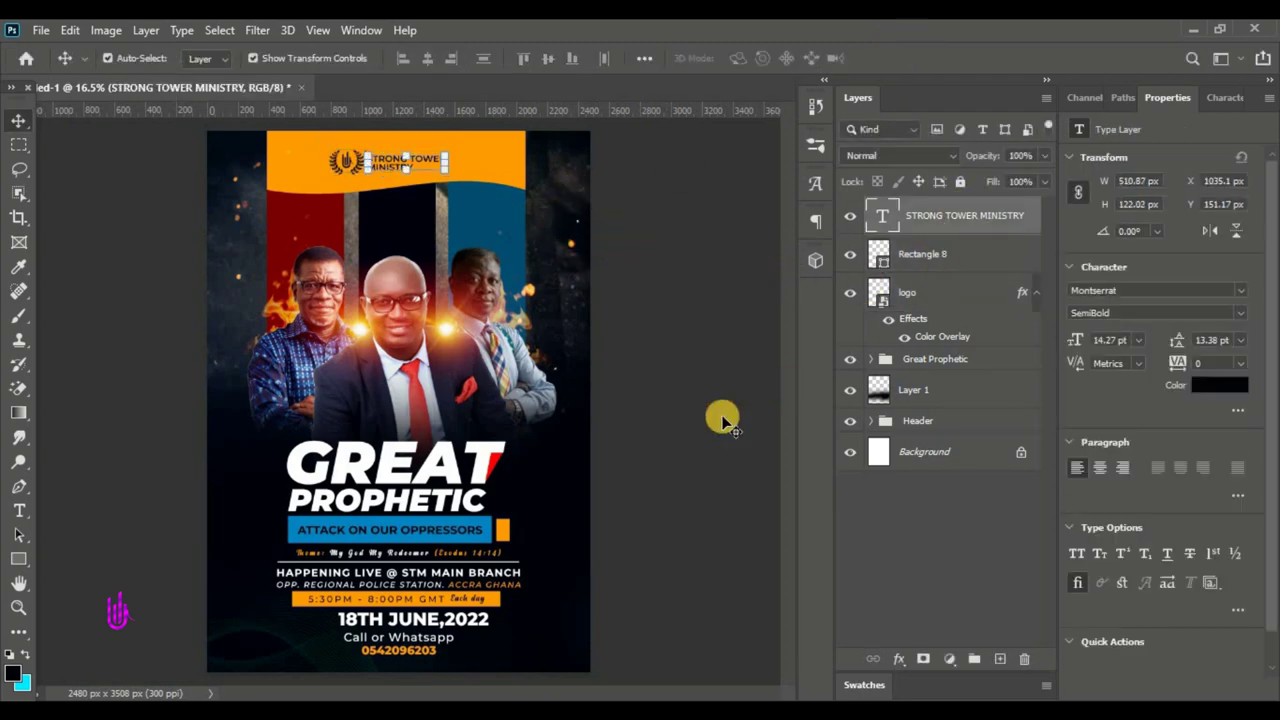
left_click(945, 222)
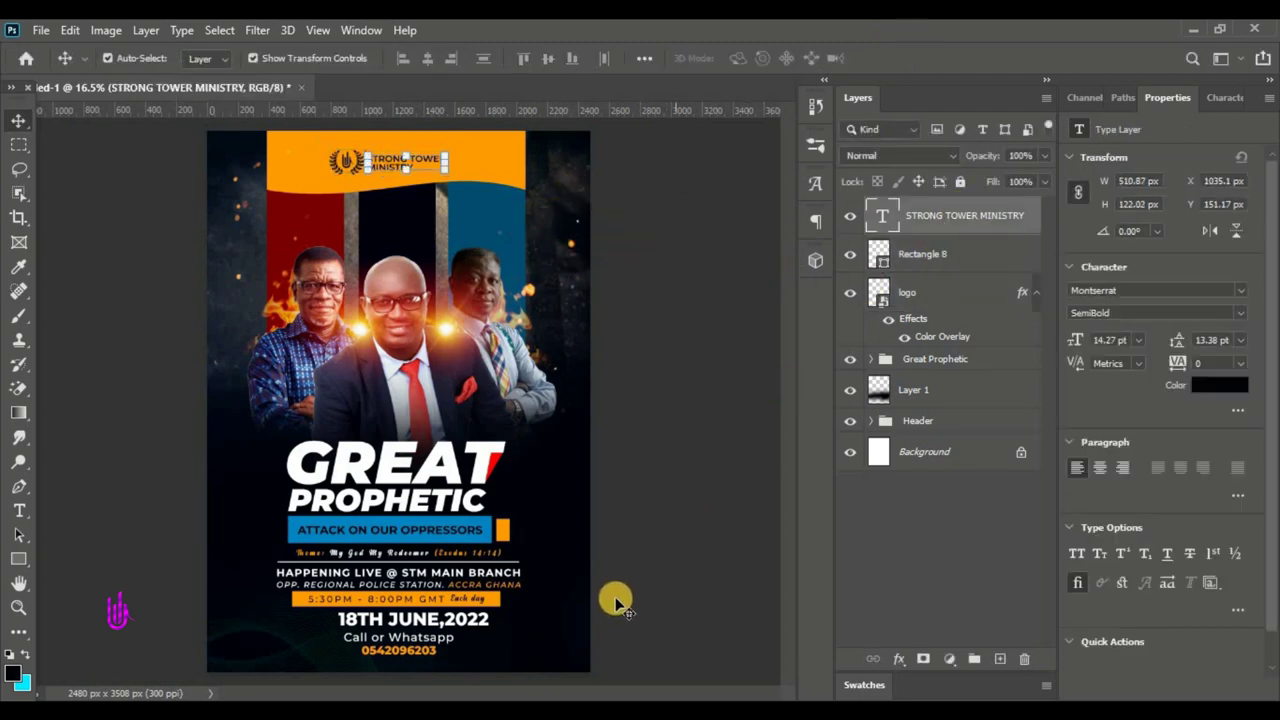
left_click(19, 510)
- Start the right column's title label in the Anydore script font, coloured with the header's orange
scroll(525, 215, "up", 4)
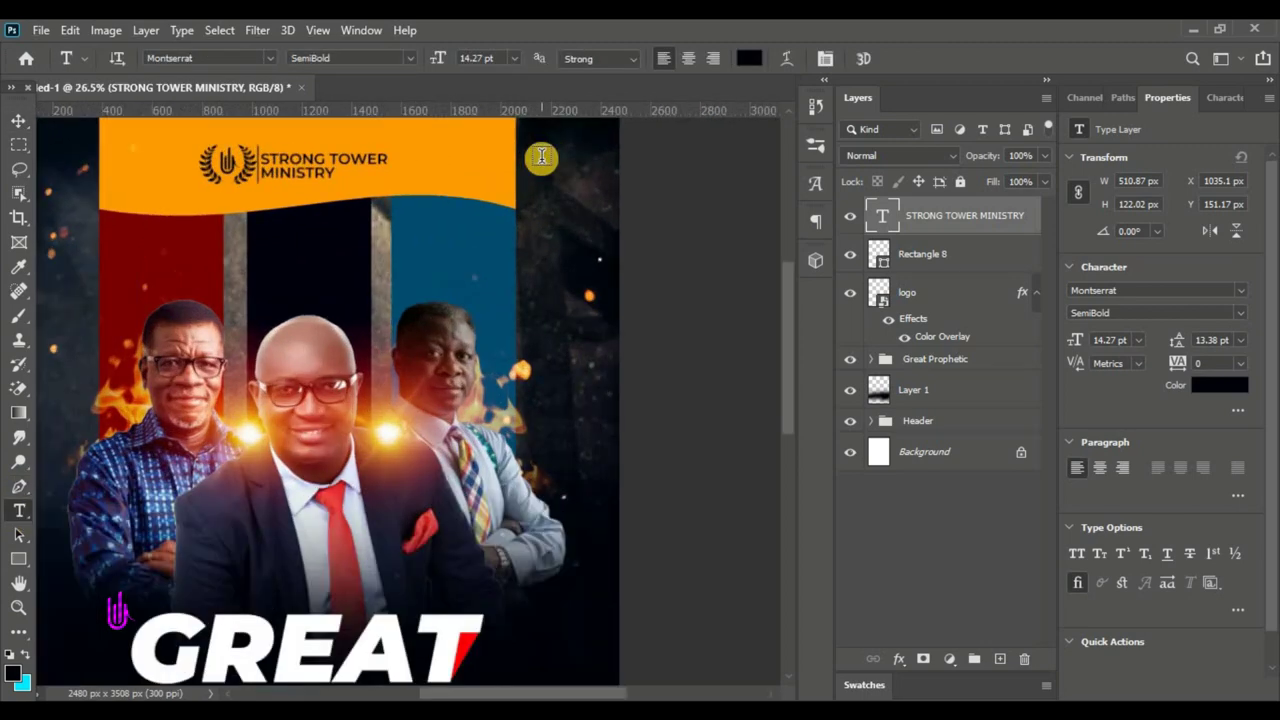
left_click(420, 242)
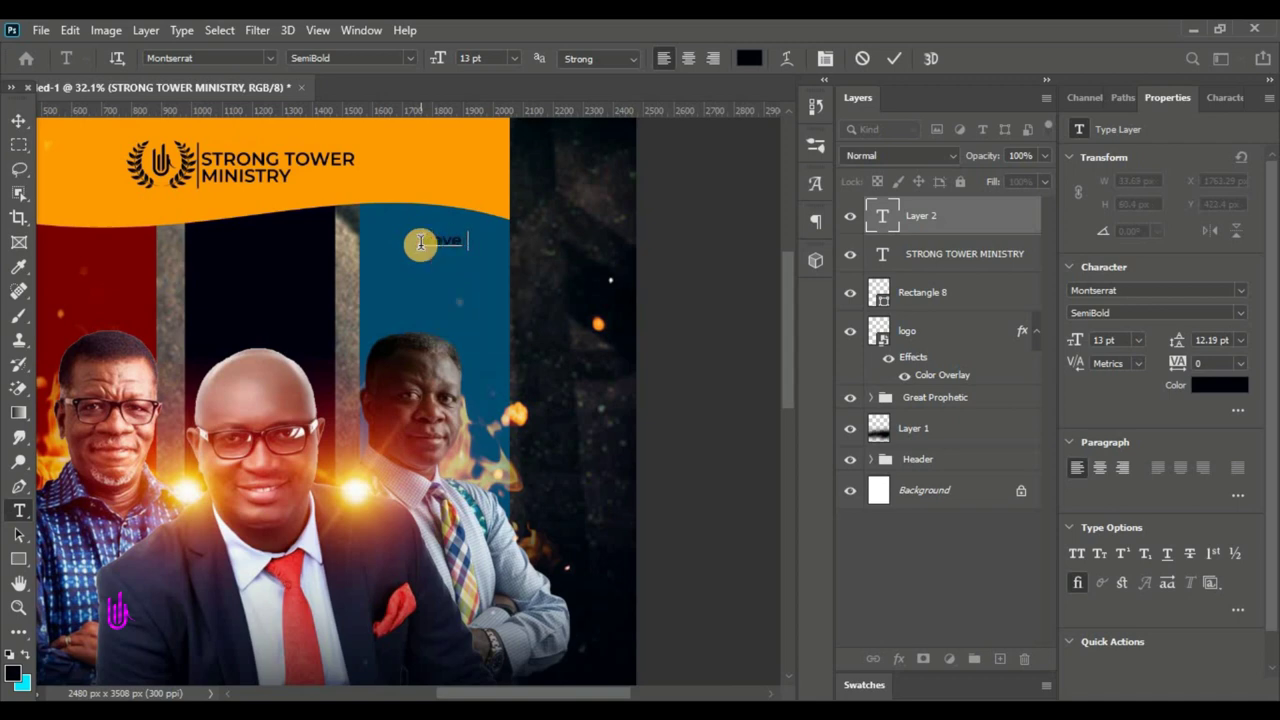
left_click(270, 58)
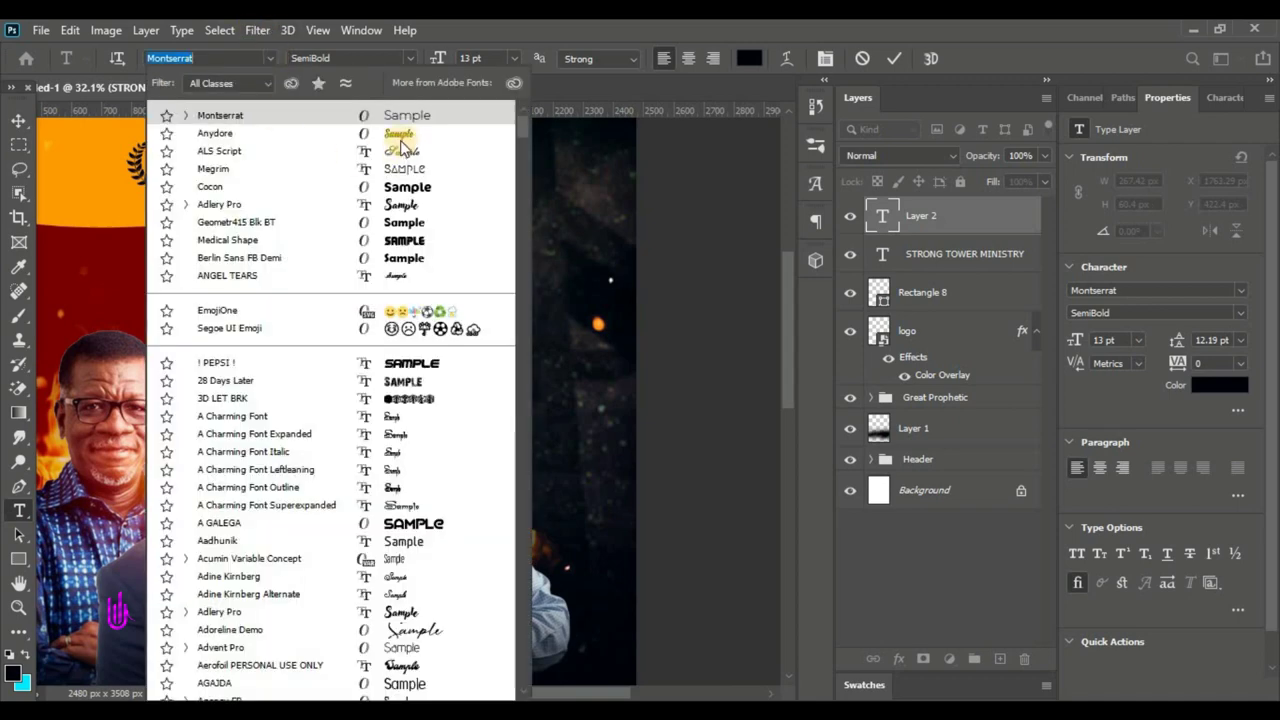
left_click(388, 133)
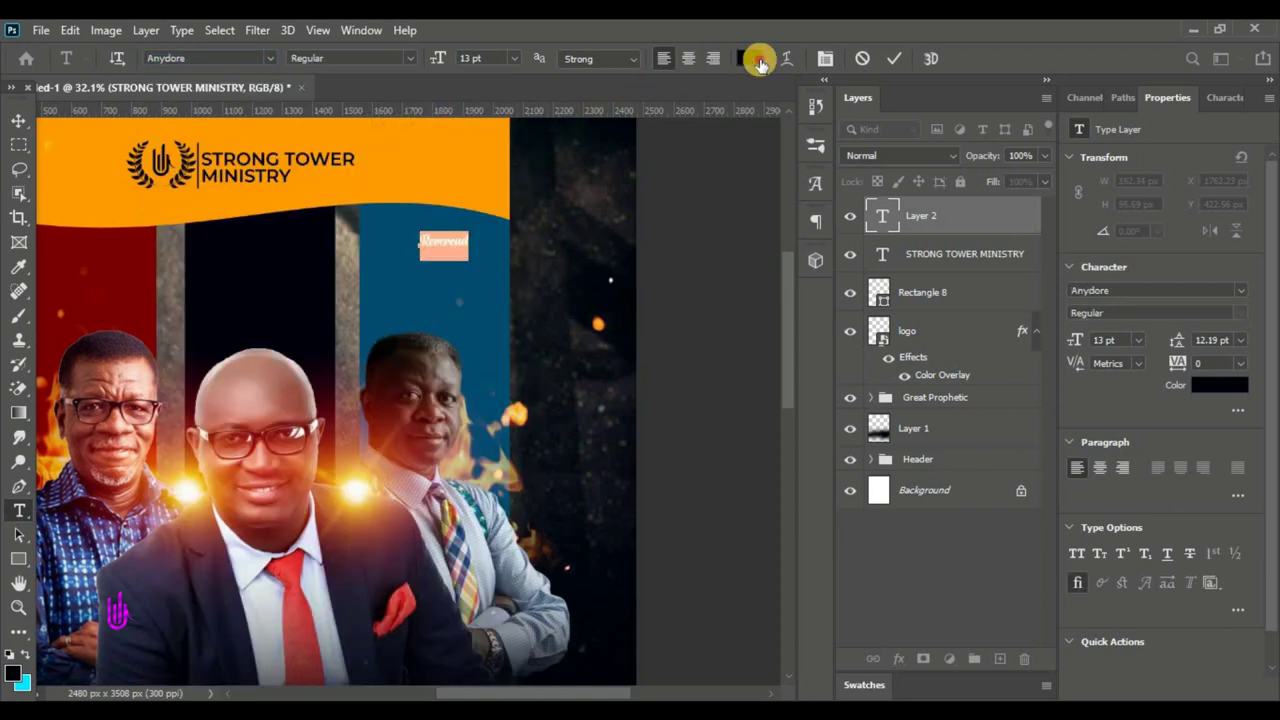
left_click(749, 58)
left_click(784, 189)
left_click(502, 170)
left_click(1208, 180)
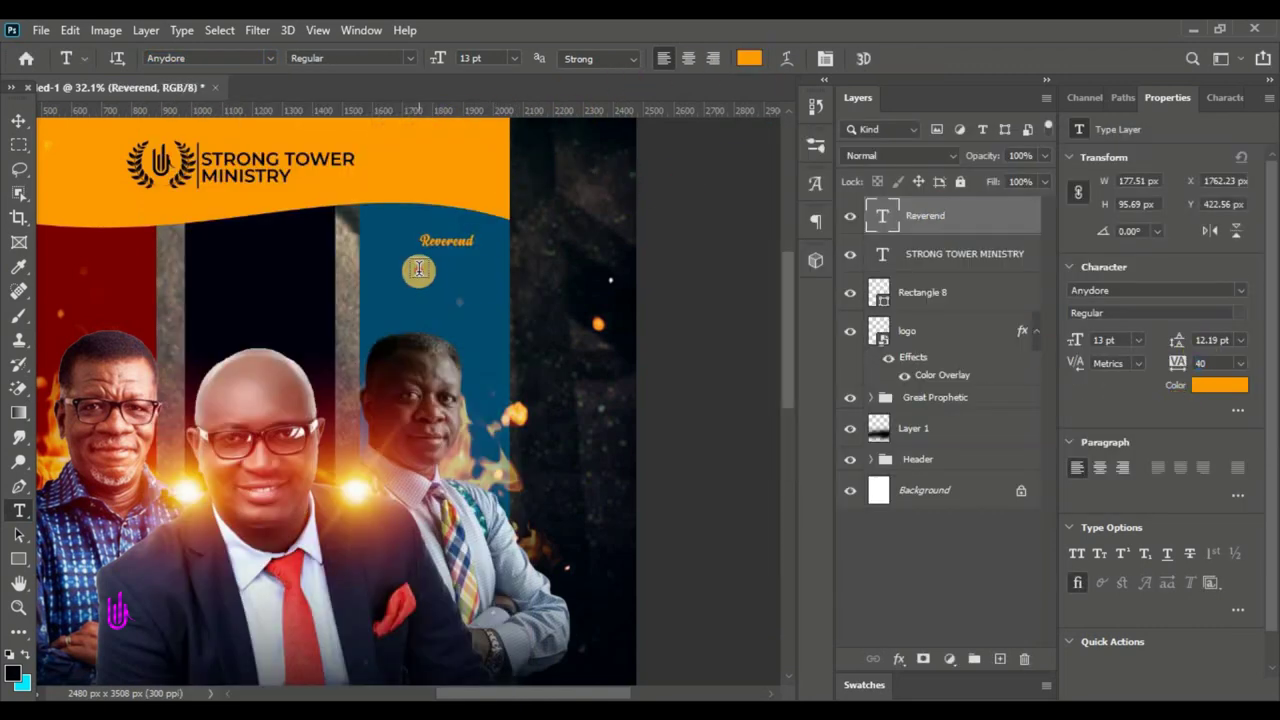
- Add the white Montserrat name line and align it under the Reverend title
left_click(420, 265)
key("ctrl+v")
key("ctrl+a")
left_click(350, 58)
key("Escape")
key("ctrl+Return")
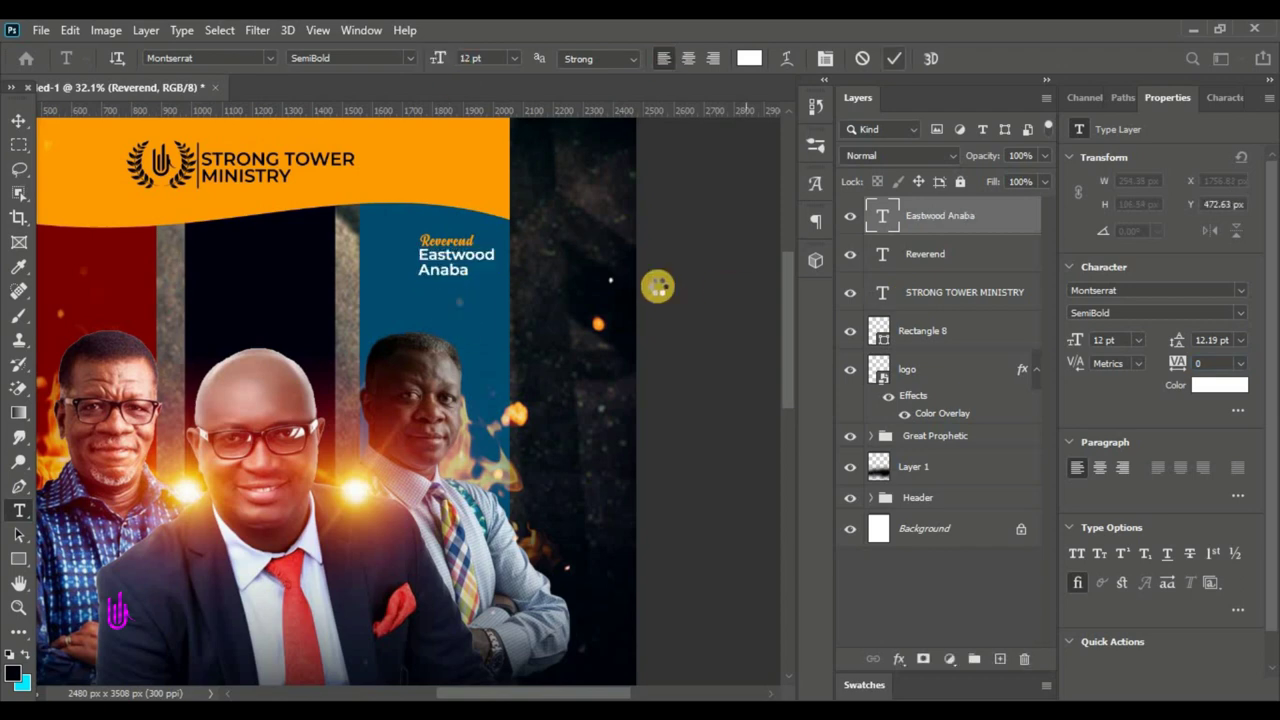
key("v")
mouse_move(436, 292)
left_mouse_down()
mouse_move(420, 270)
mouse_move(388, 285)
mouse_move(104, 266)
left_mouse_up()
- Draw a small triangle below the name and group the label as 'Eastwood Anaba'
key("u")
left_click(1206, 180)
key("ctrl+g")
double_click(920, 209)
key("Return")
- Copy the label to the left column, change the name to 'Mensah Otabil' and rename its group
key("t")
left_click(340, 300)
key("ctrl+a")
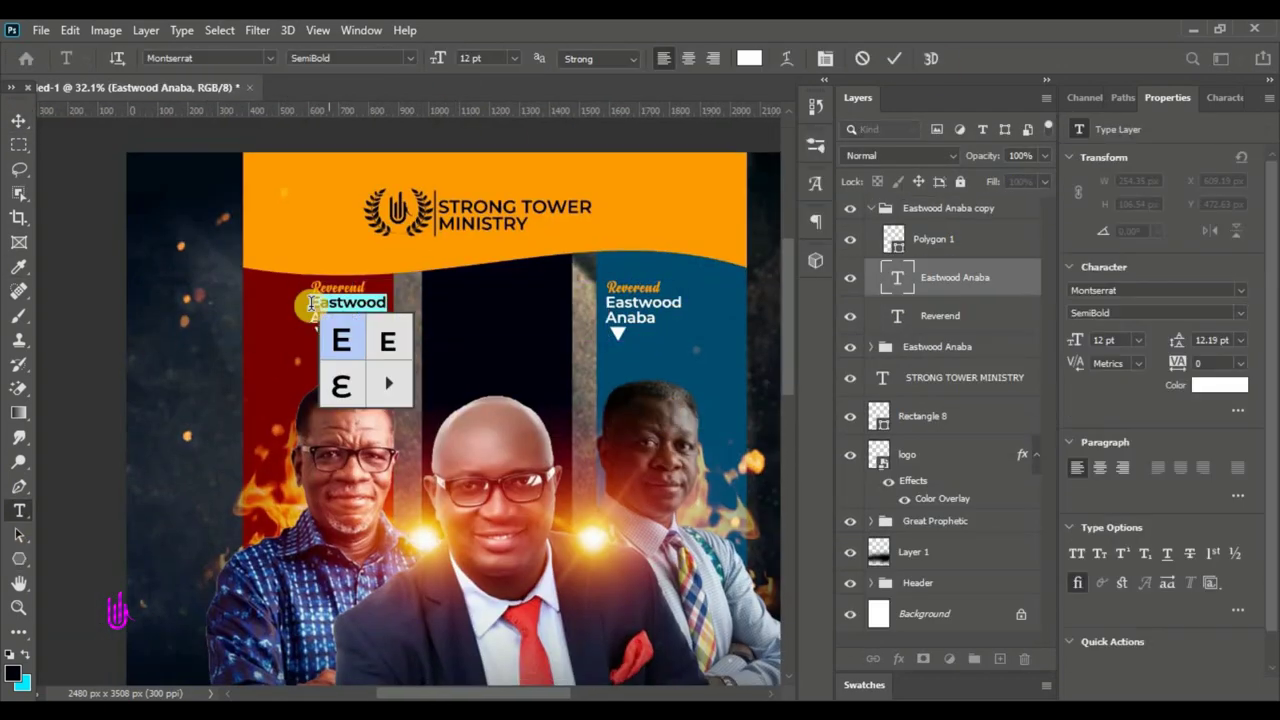
key("ctrl+a")
key("ctrl+Return")
double_click(940, 208)
type("Mensah Otabil")
key("Return")
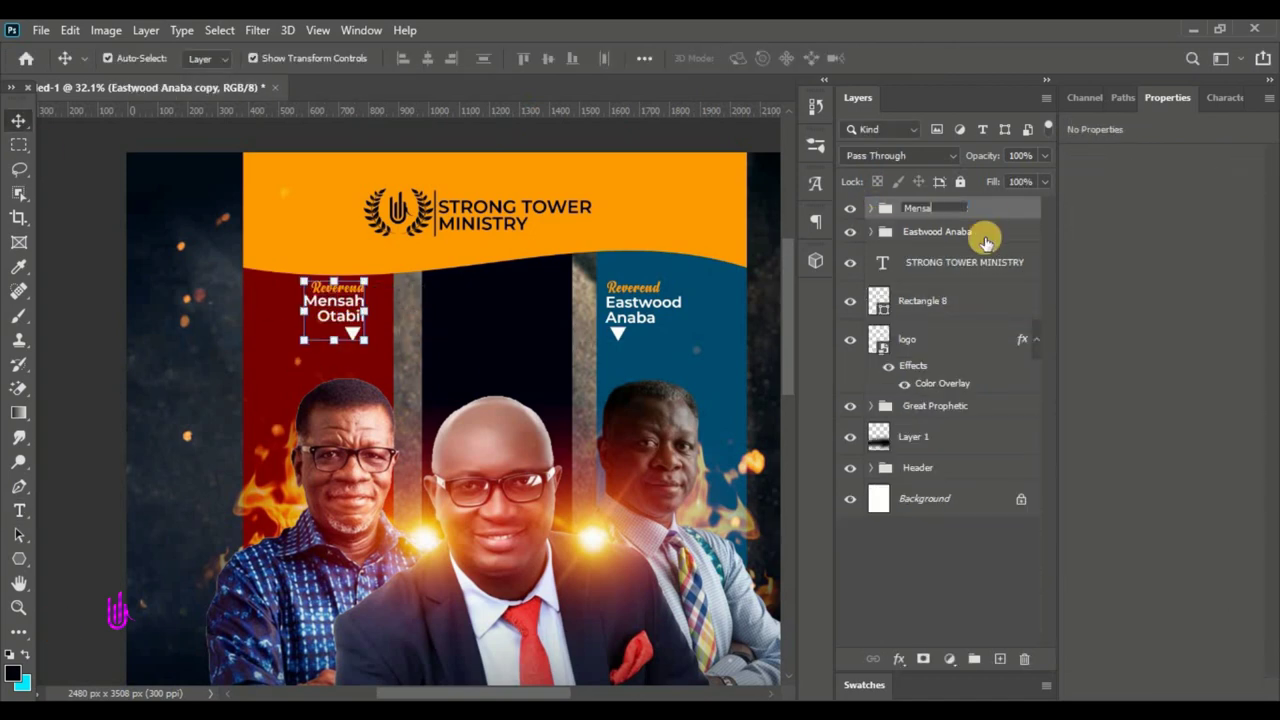
left_click_drag(940, 208, 974, 659)
key("ctrl+t")
left_click(930, 65)
double_click(897, 277)
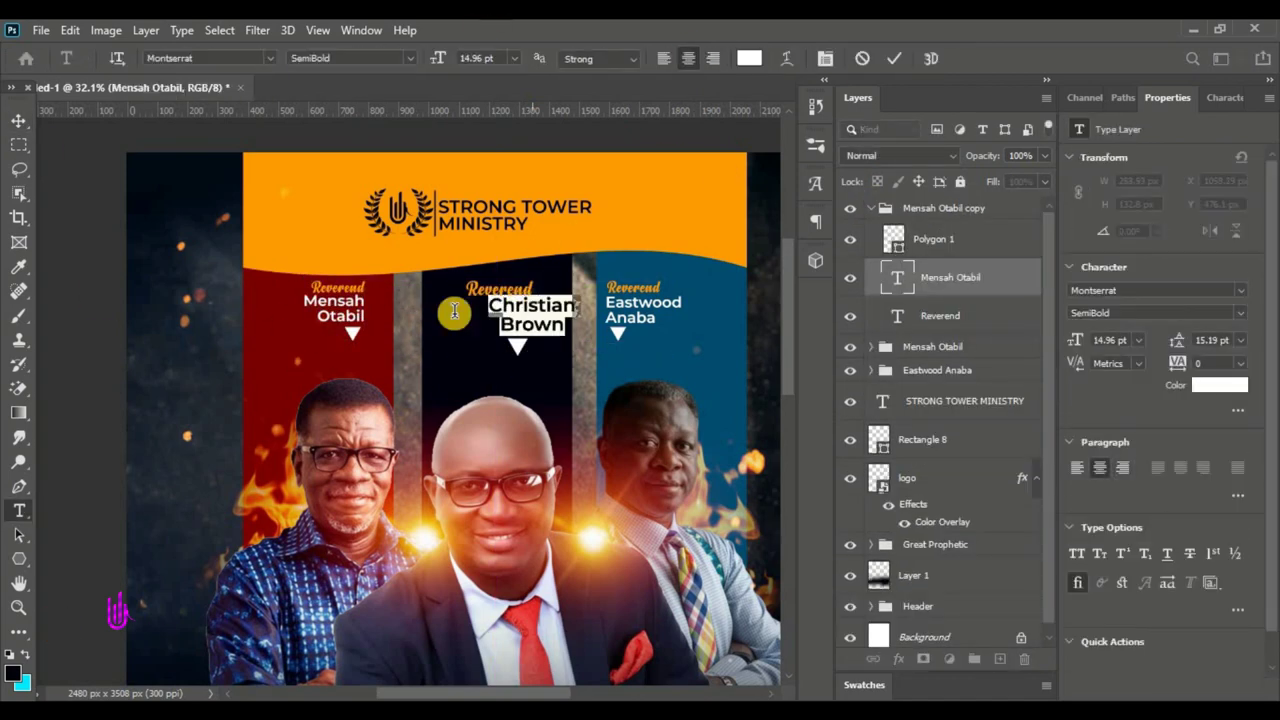
key("ctrl+Return")
double_click(902, 314)
type("Pastor")
key("ctrl+Return")
- Group the three name labels together as 'NAMES OF MEN OF GOD'
left_click(886, 443)
left_click(930, 346)
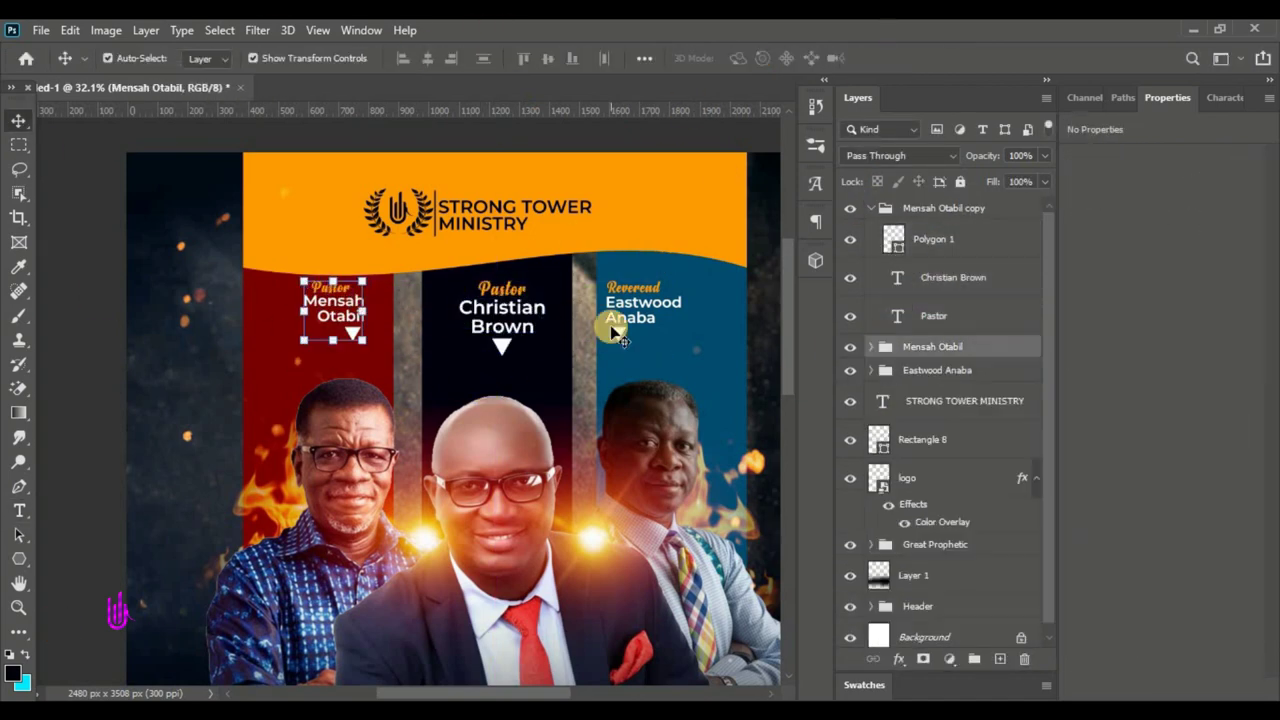
key("ctrl+0")
left_click(929, 257, "shift")
key("ctrl+g")
double_click(933, 208)
type("NAMES OF MEN OF GOD")
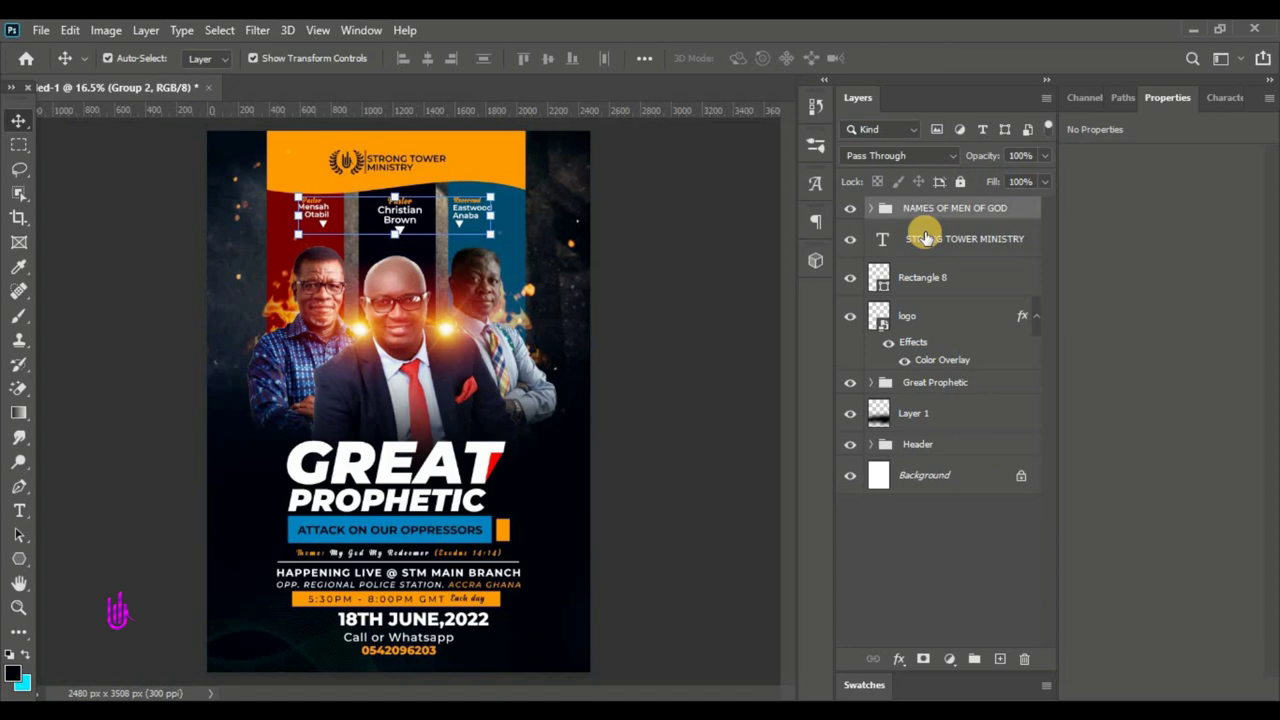
key("Return")
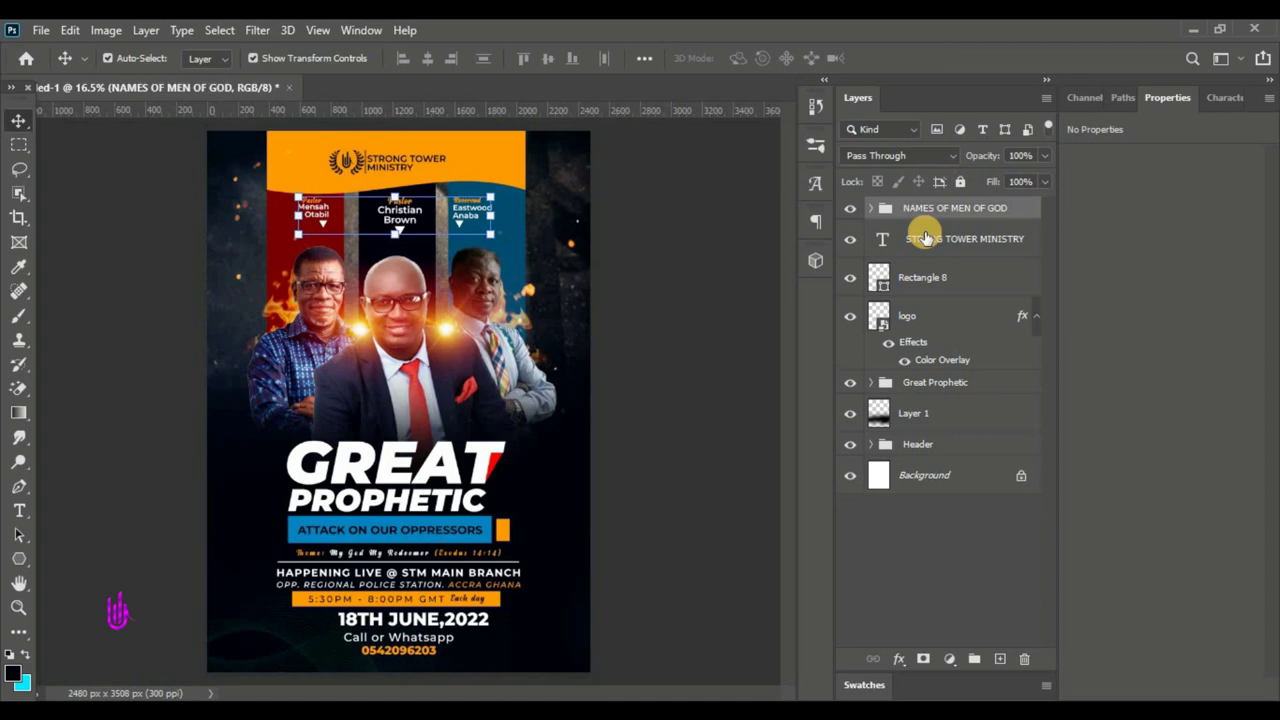
- Group the logo, divider and STRONG TOWER MINISTRY layers as 'Church Name'
left_click(913, 275)
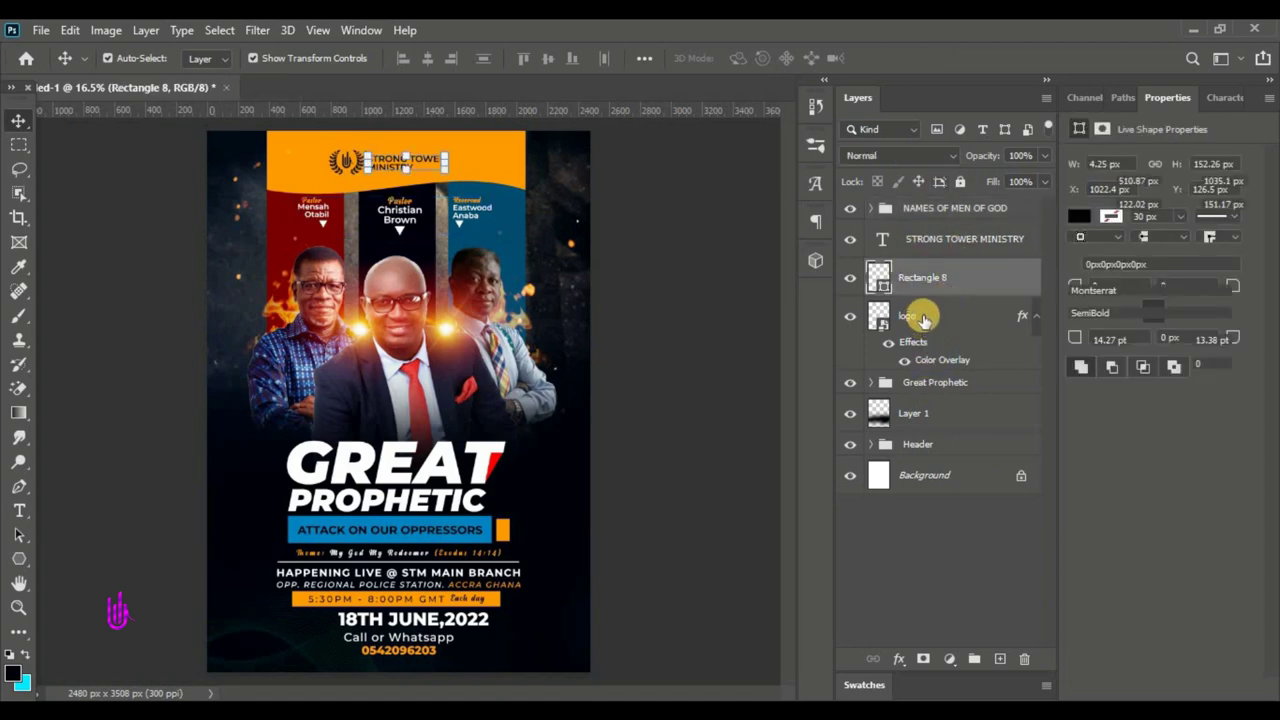
left_click(923, 318, "shift")
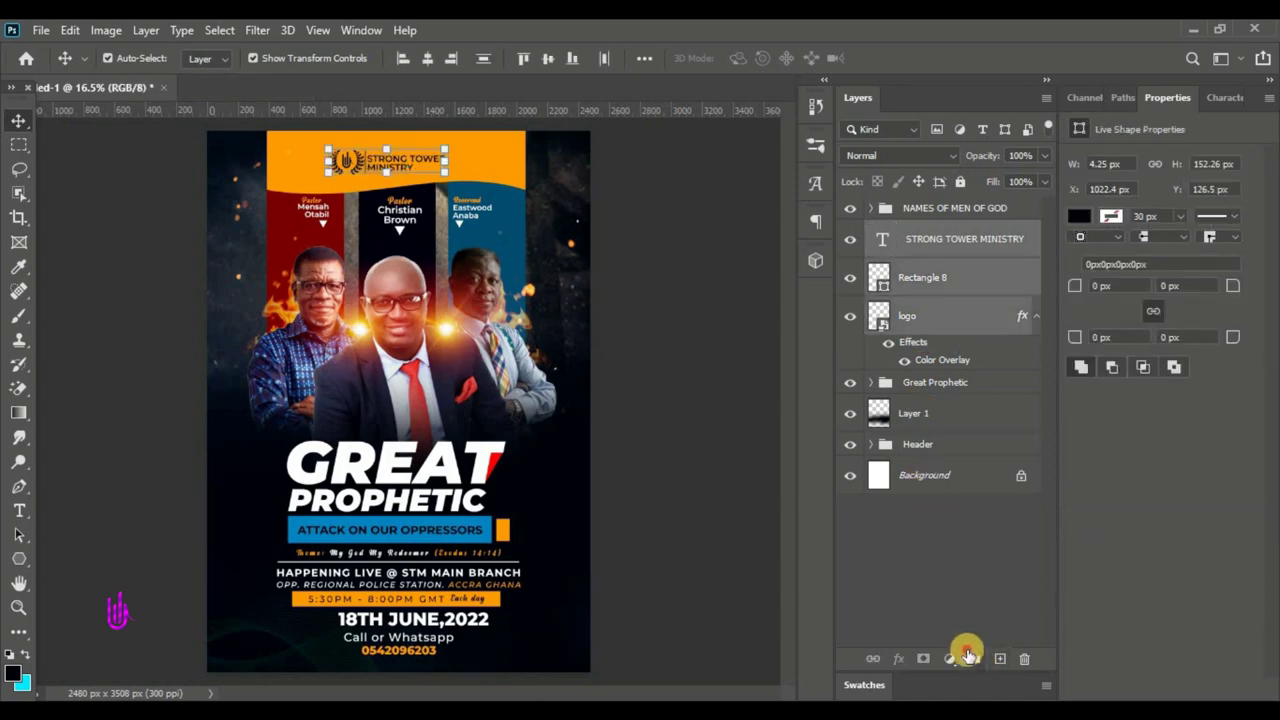
left_click(972, 657)
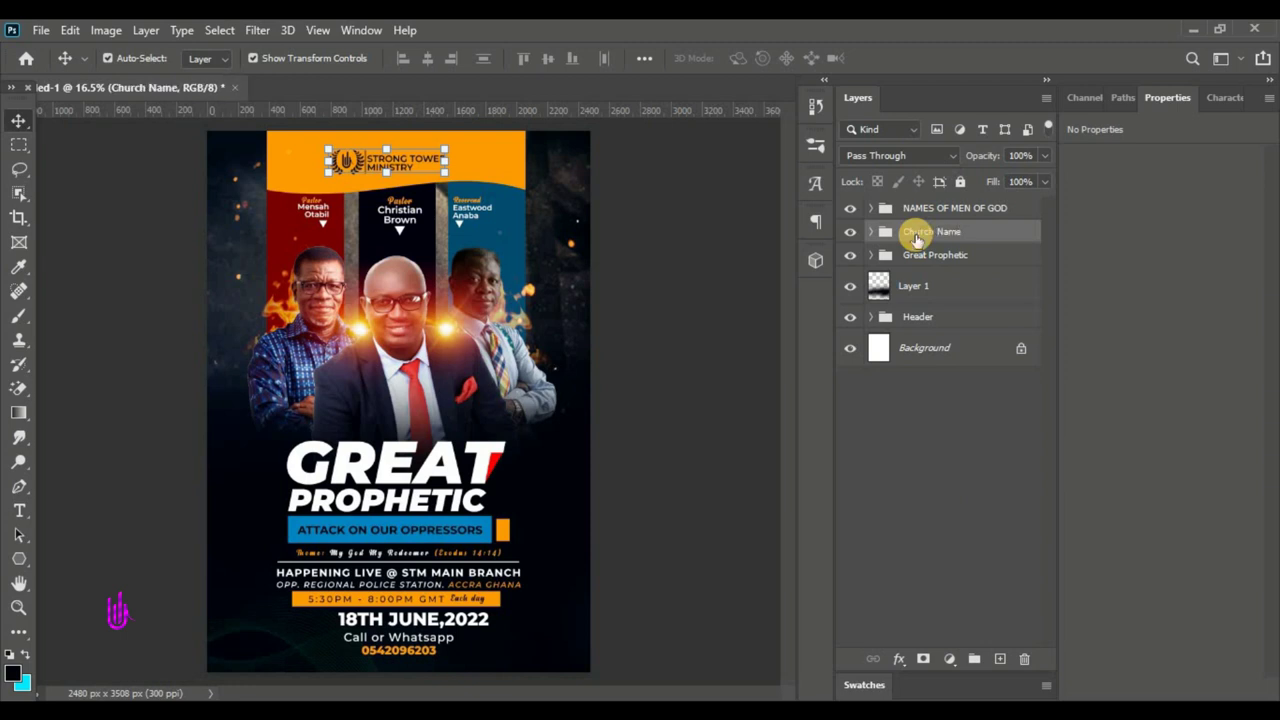
left_click(943, 208)
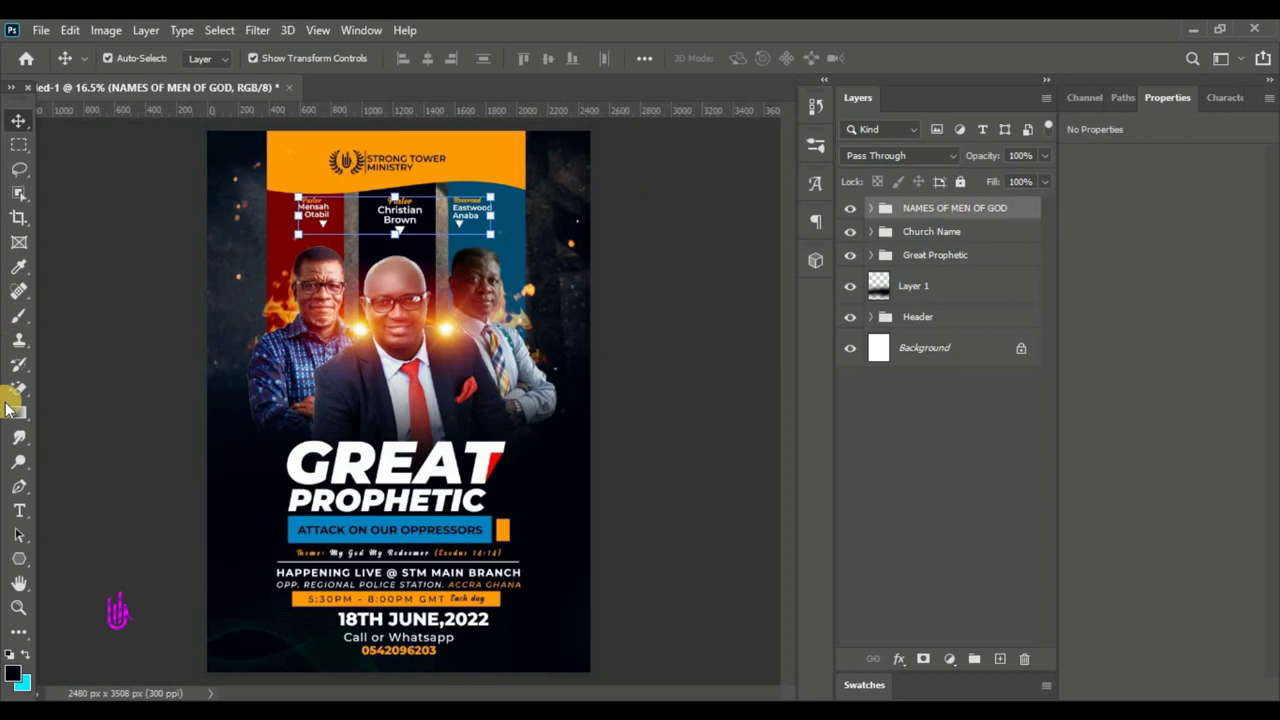
left_click(19, 510)
- Type 'Presents' in white Anydore at 27 pt and place it at the flyer's upper right
left_click(555, 186)
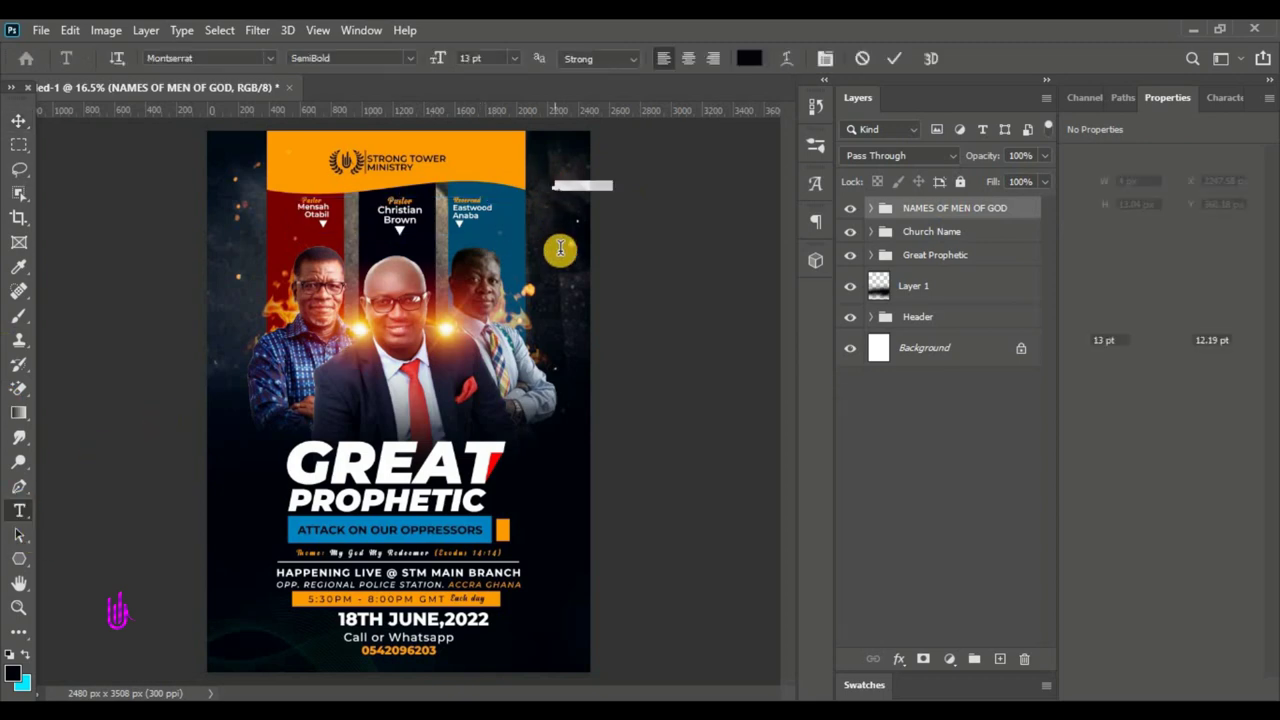
left_click_drag(565, 256, 533, 320)
left_click(760, 64)
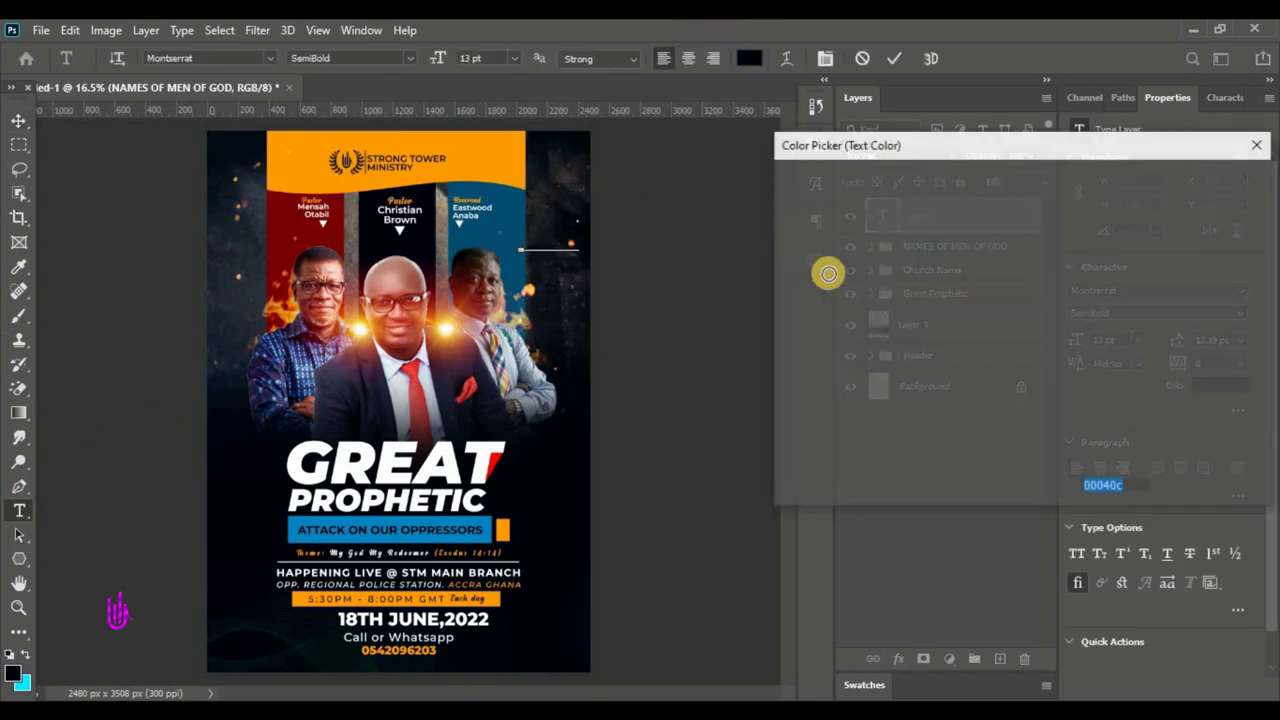
left_click_drag(829, 274, 723, 183)
left_click(1203, 177)
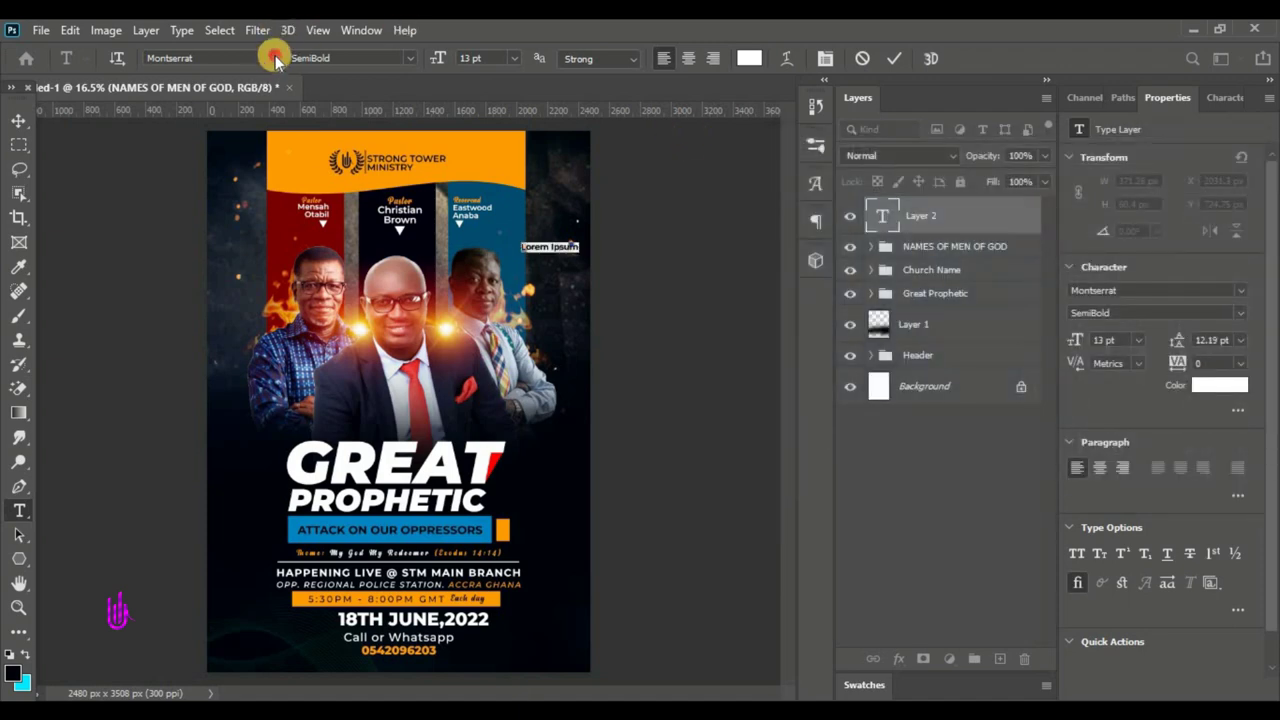
left_click(270, 58)
left_click(403, 145)
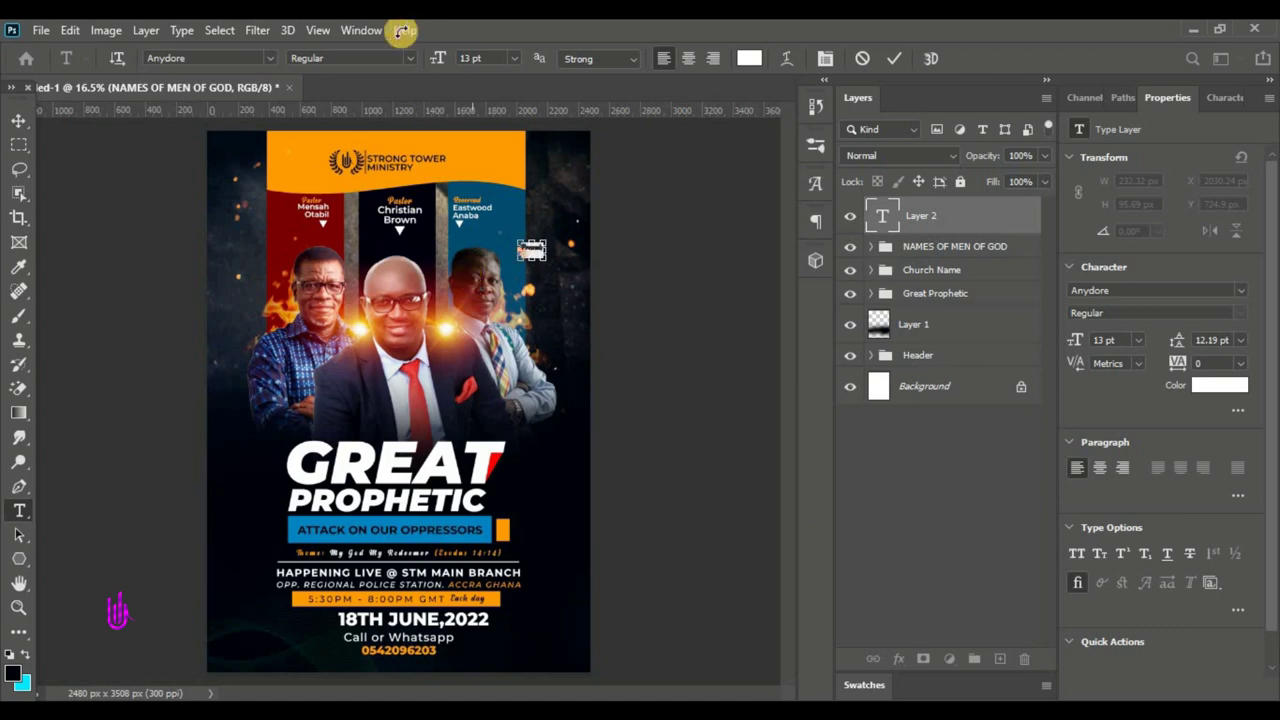
left_click_drag(436, 58, 439, 62)
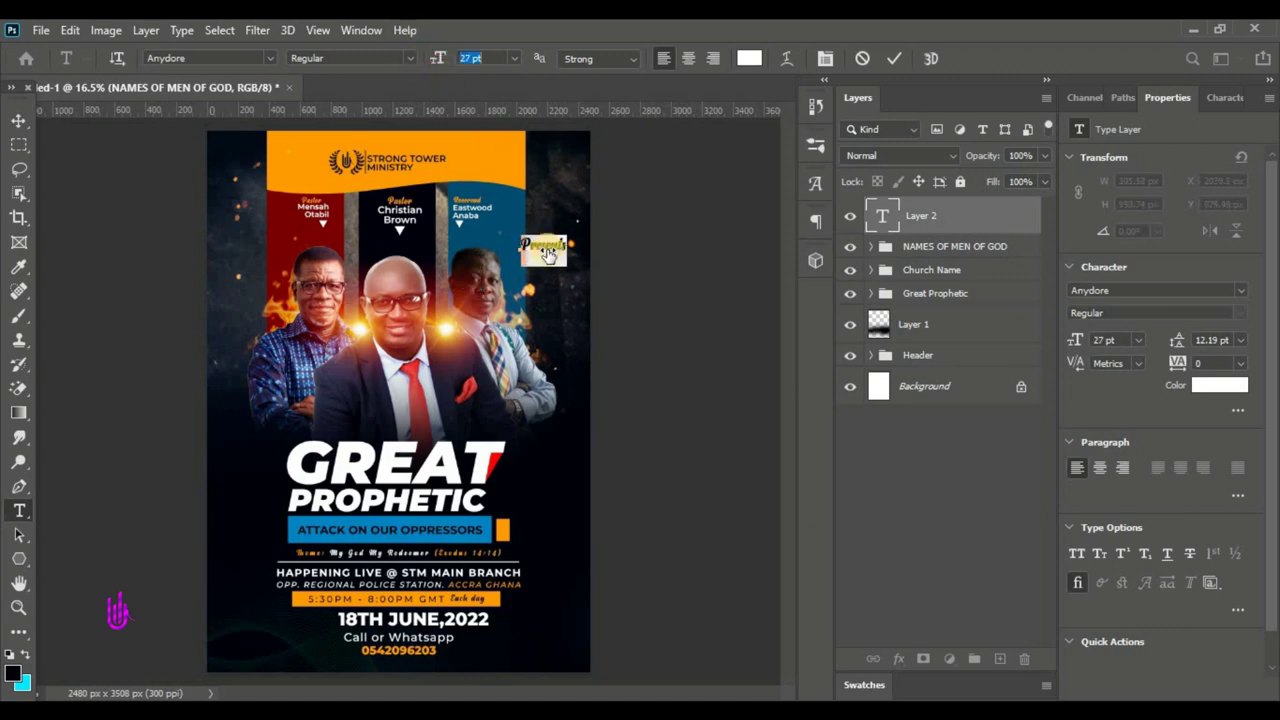
left_click_drag(542, 291, 556, 283)
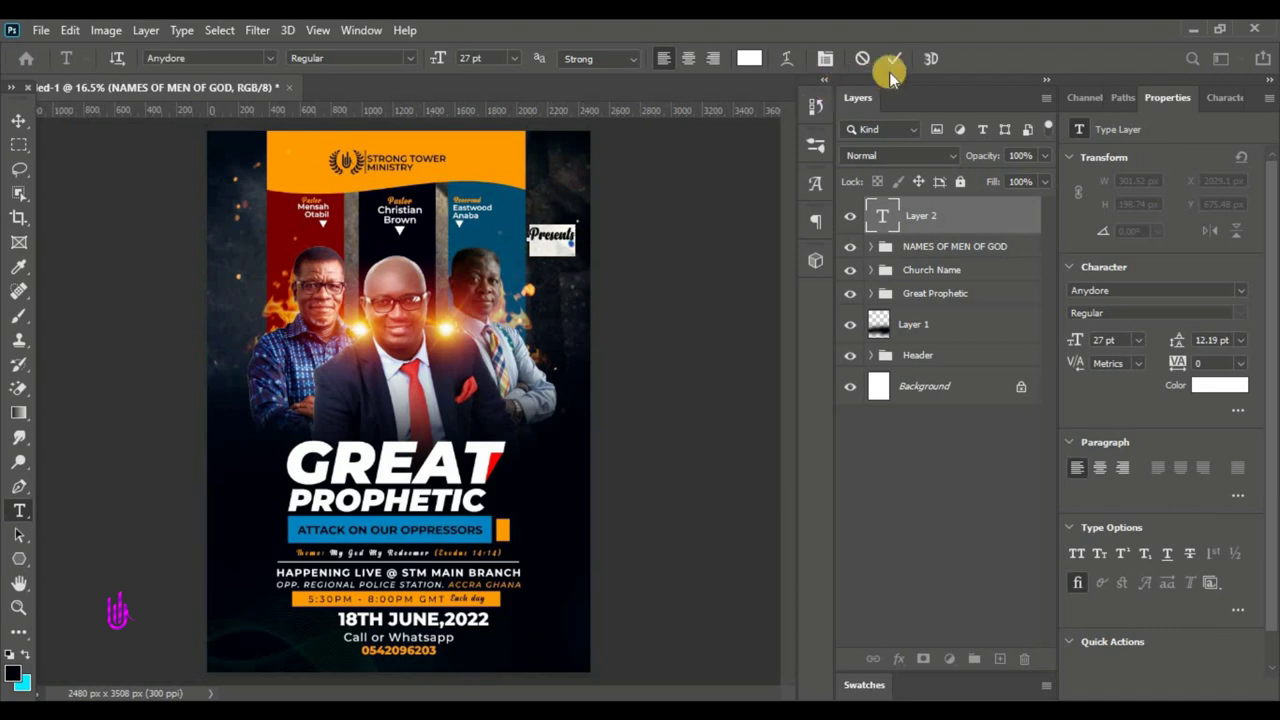
left_click(852, 97)
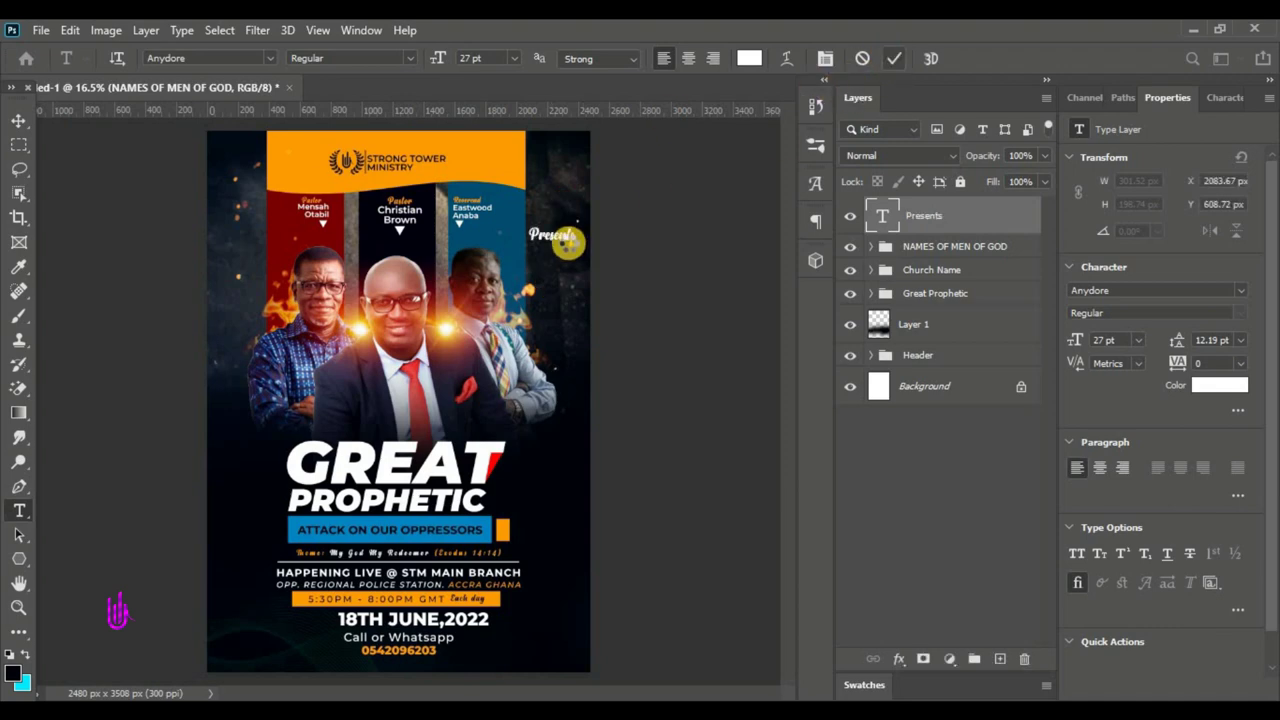
left_click(18, 116)
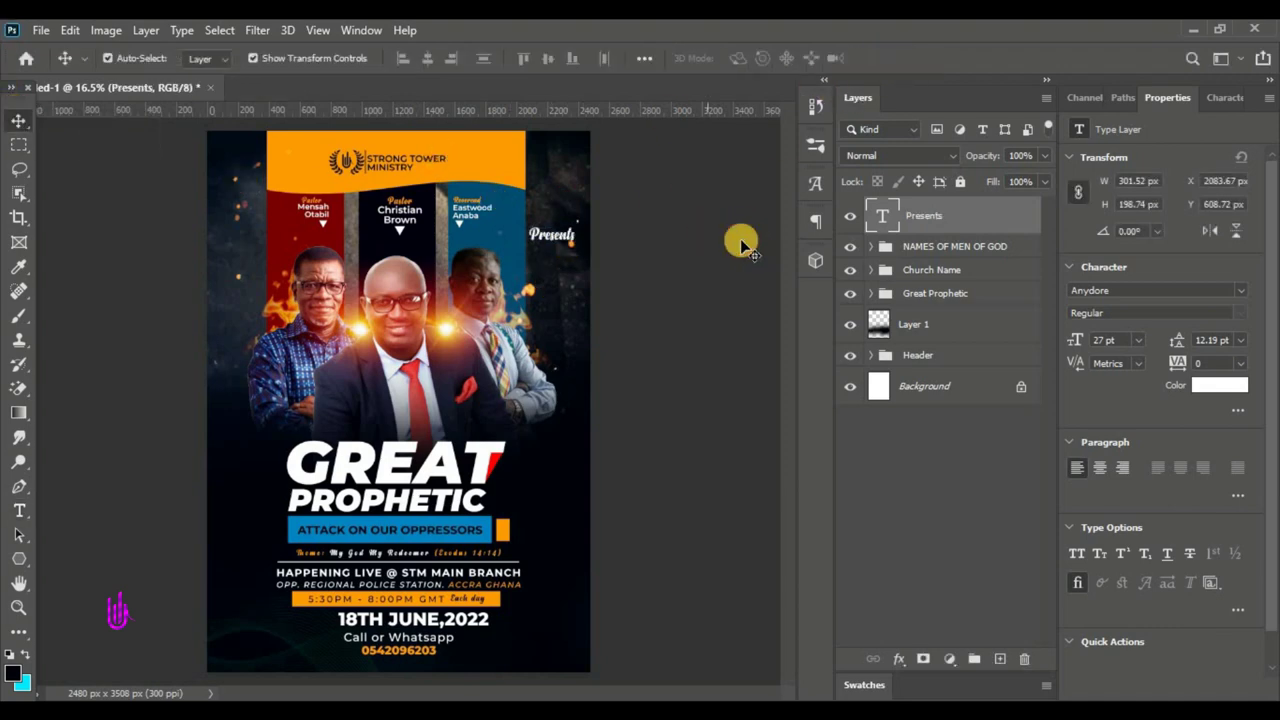
- Select the Church Name group, then the NAMES OF MEN OF GOD group
left_click(743, 228)
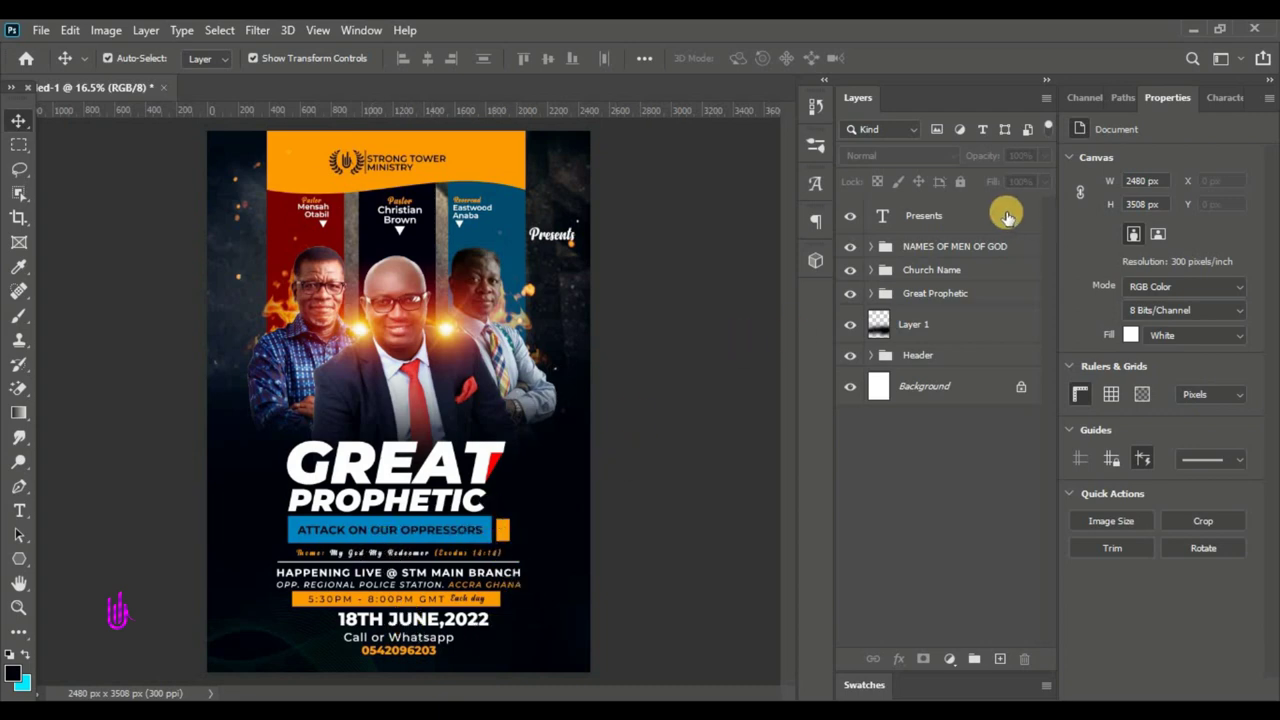
left_click(402, 158)
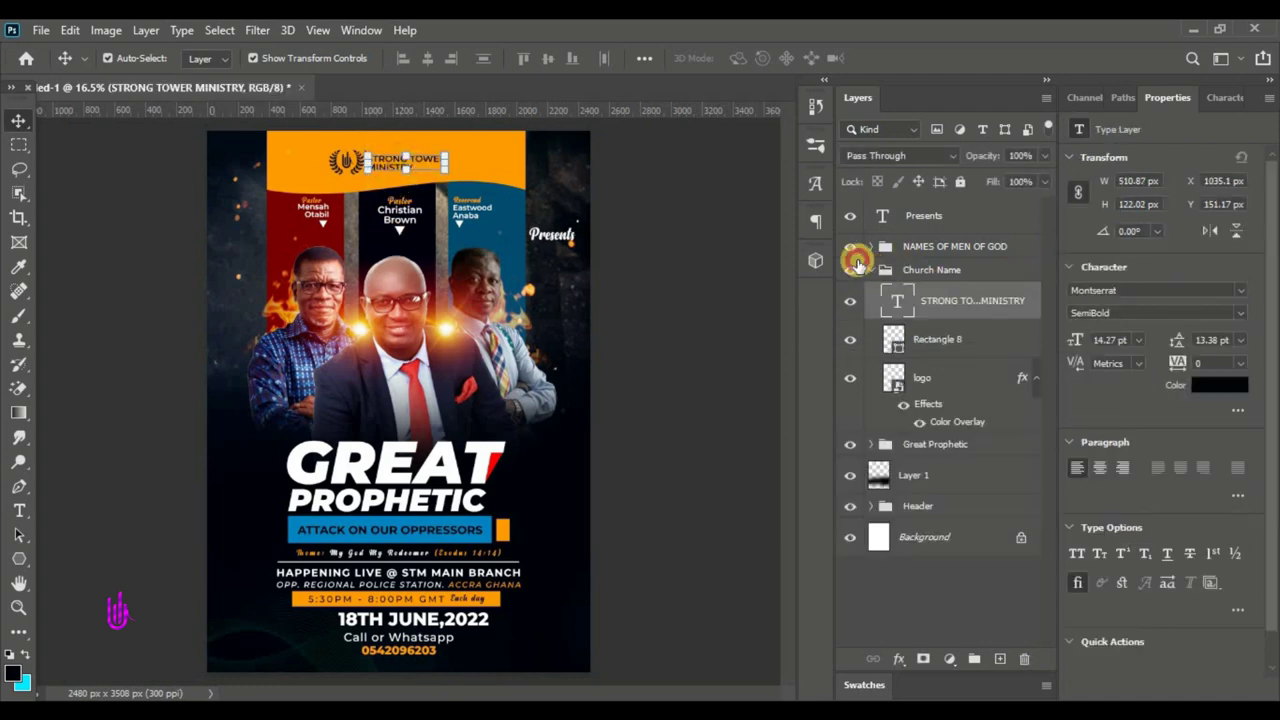
left_click(860, 266)
left_click(663, 234)
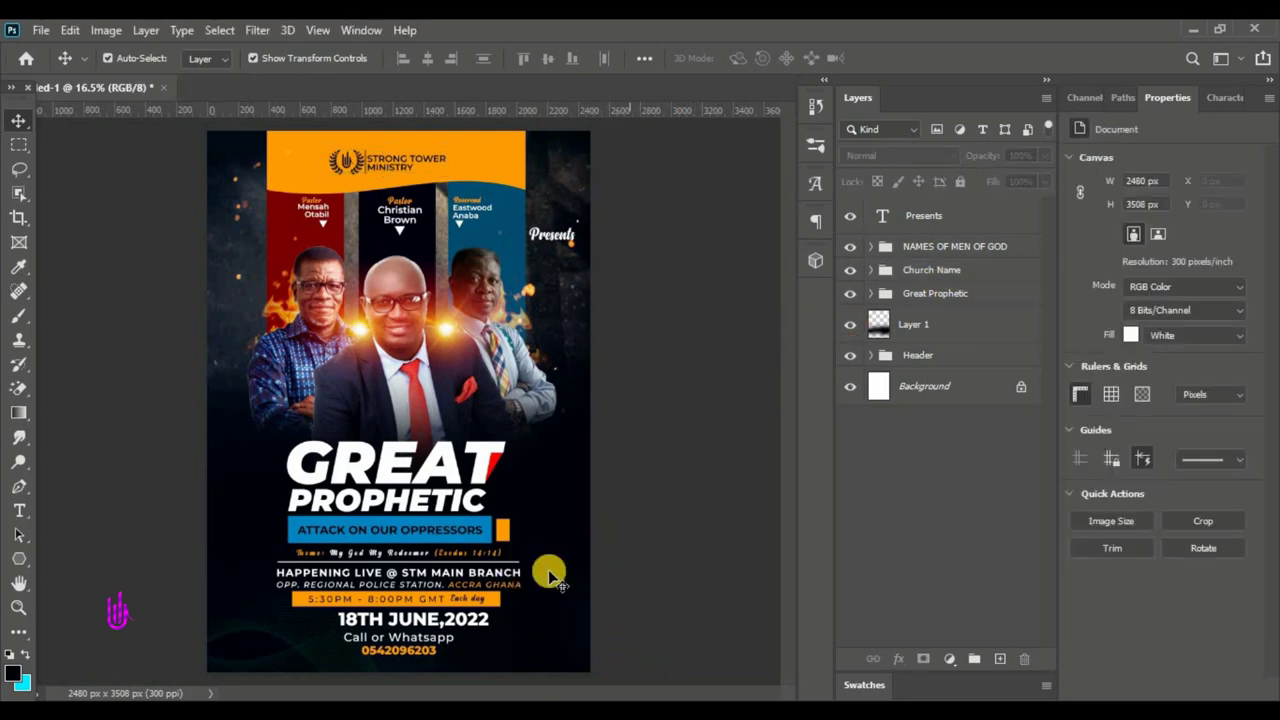
left_click(975, 253)
- Open utv logo.jpg from the File menu
left_click(45, 30)
left_click(48, 32)
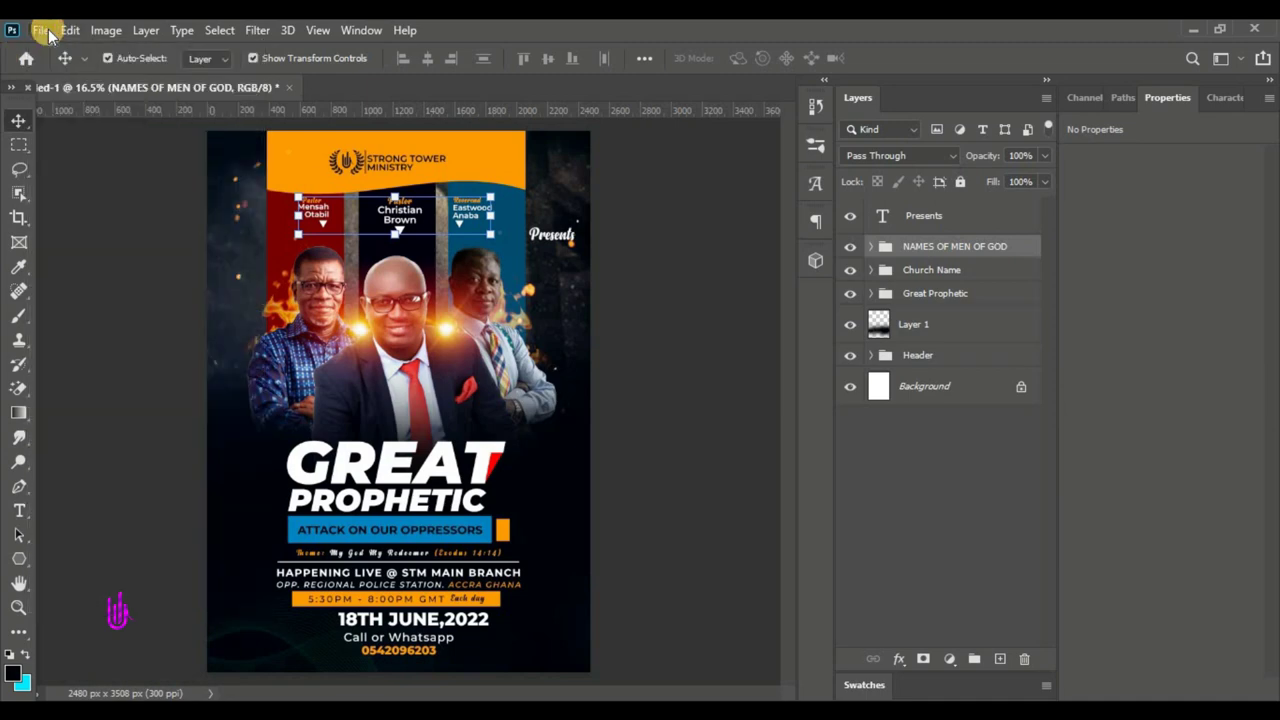
left_click(42, 31)
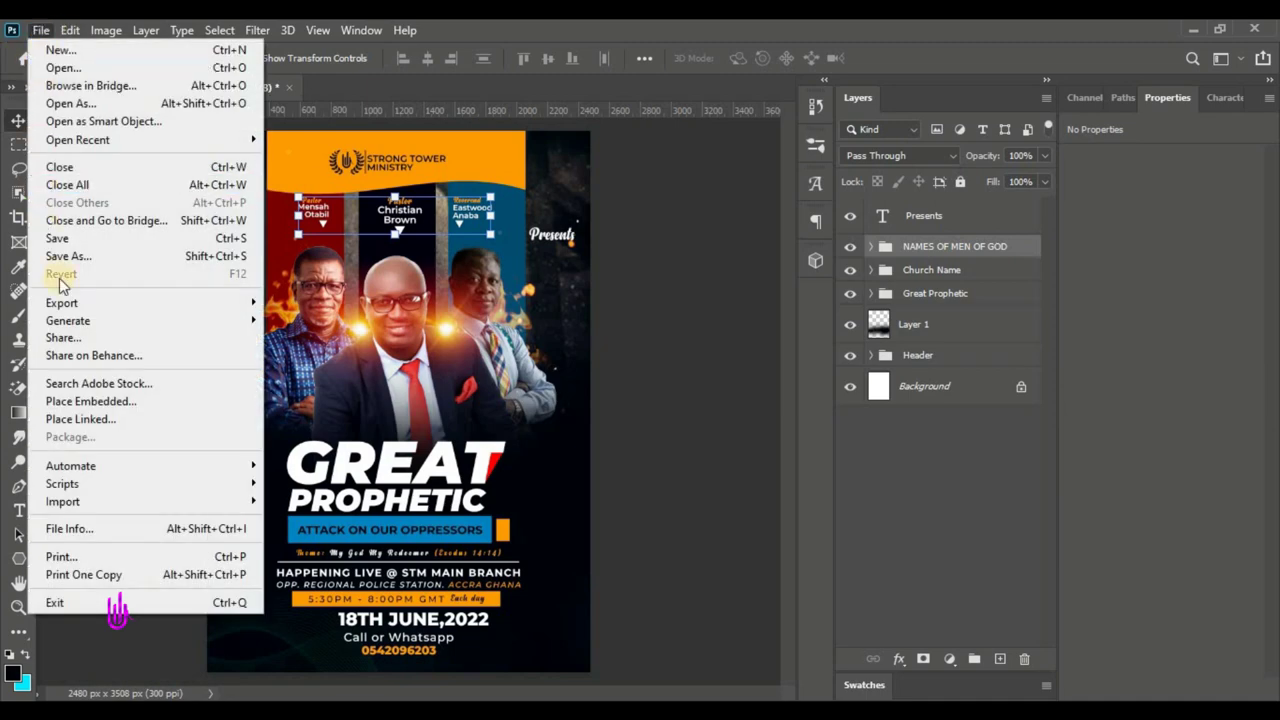
left_click(80, 401)
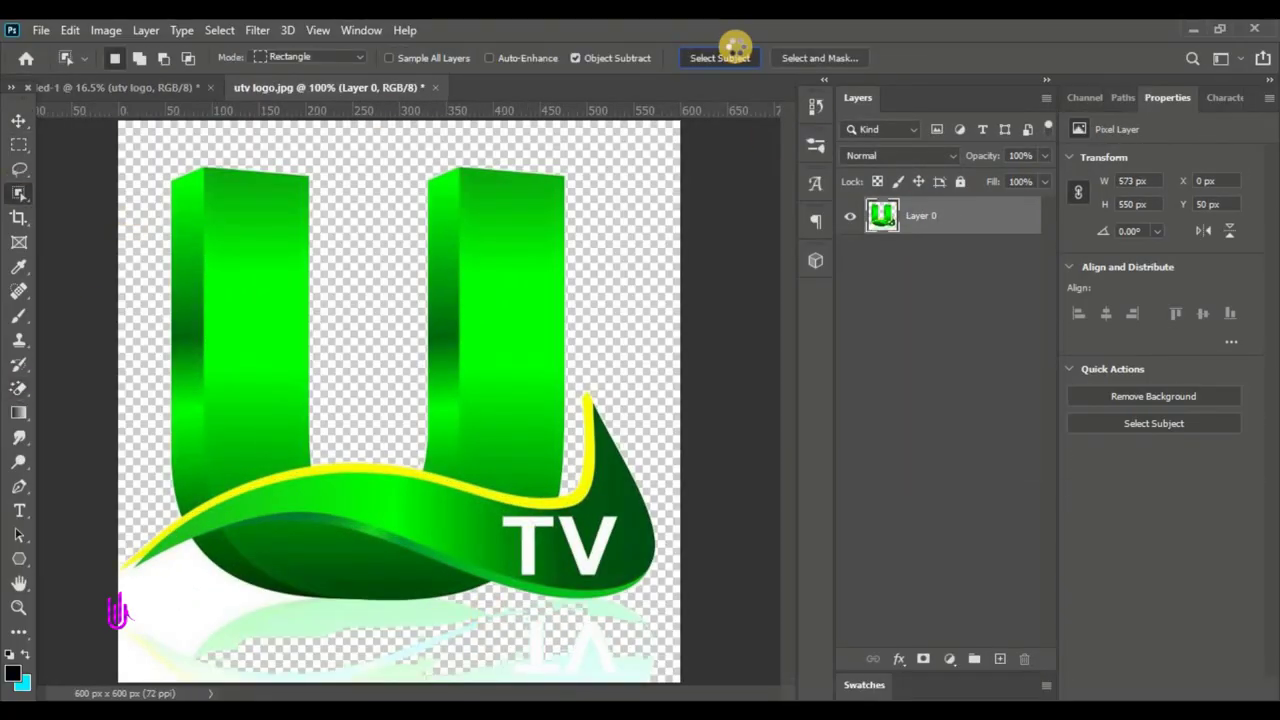
- Select the UTV logo's subject and shrink the TV3 logo into the bottom-right corner
left_click(736, 49)
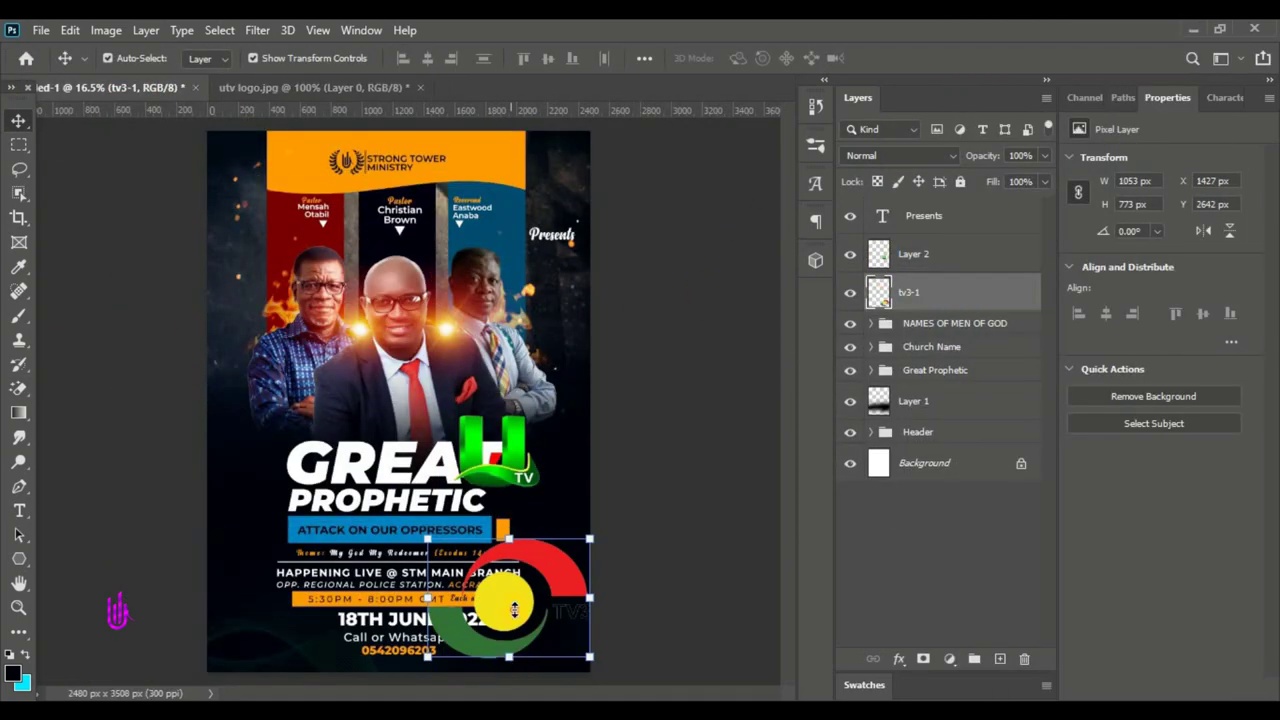
key("ctrl+t")
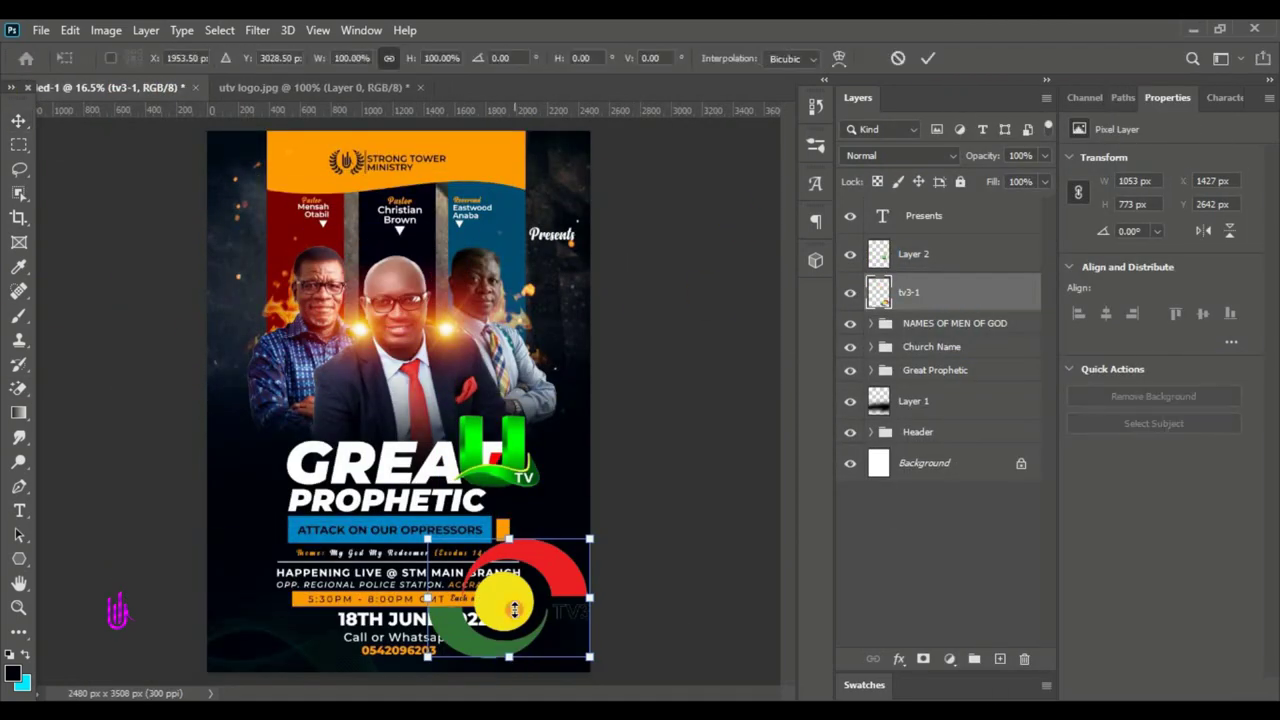
left_click_drag(590, 657, 542, 648)
left_click(650, 455)
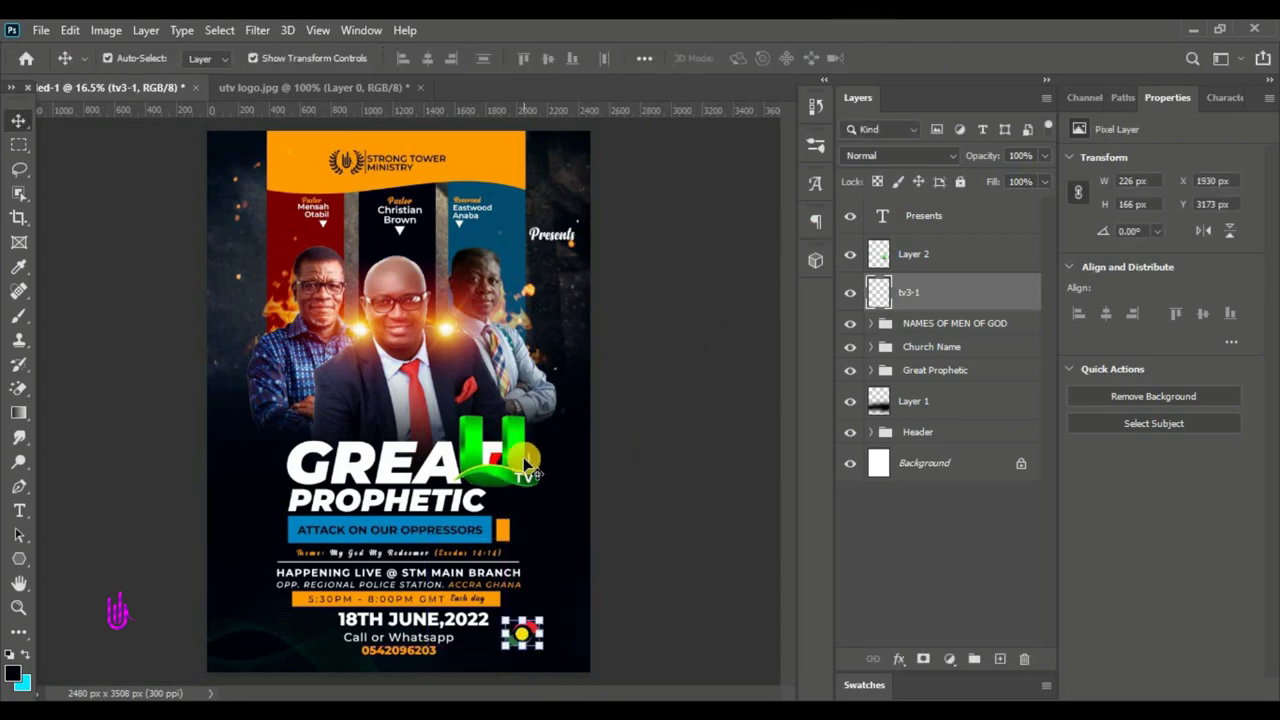
- Scale the UTV logo to 202 × 164 px beside TV3, then close the reference flyer
left_click(508, 450)
left_click_drag(549, 641, 545, 607)
left_click_drag(618, 667, 573, 633)
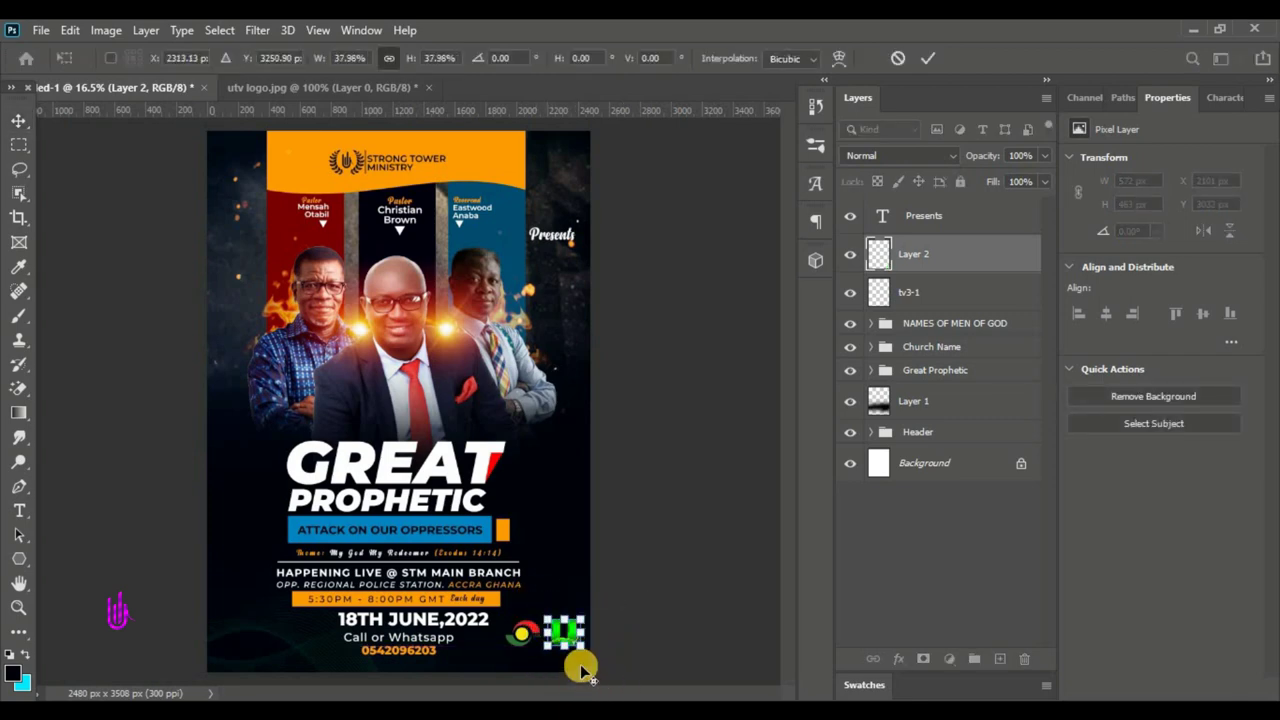
scroll(580, 664, "up", 6)
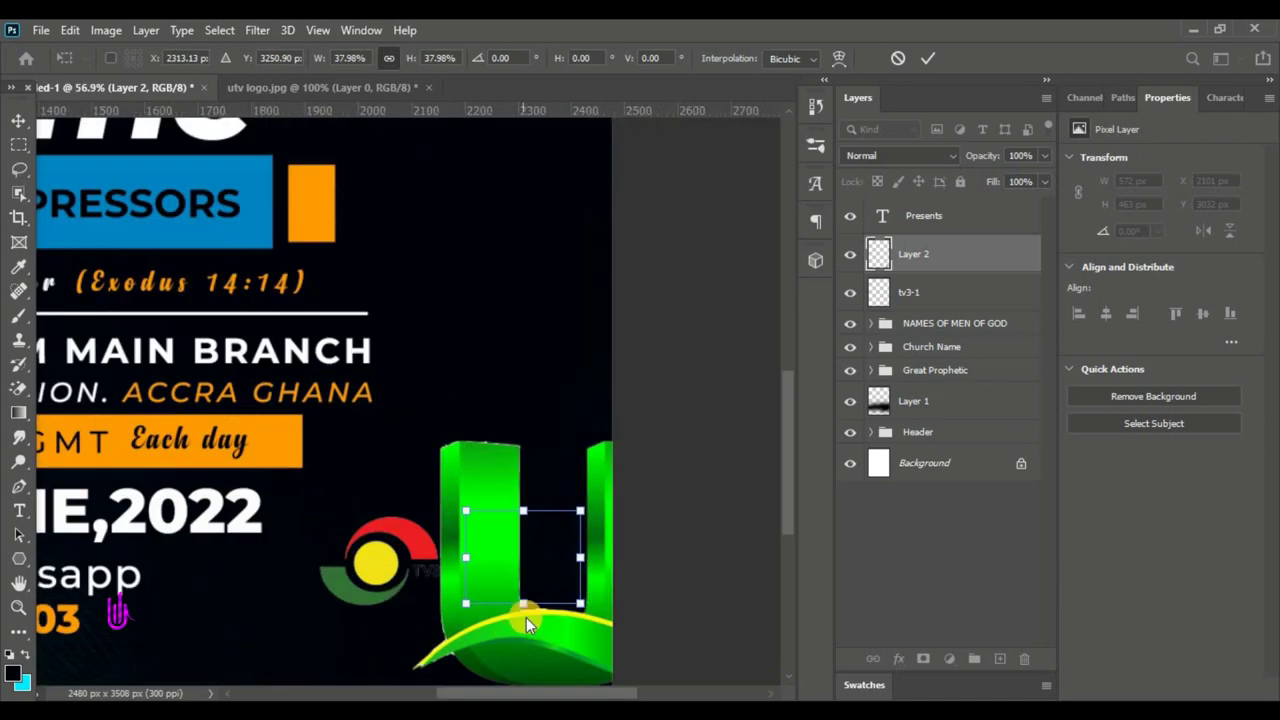
left_click_drag(580, 602, 521, 589)
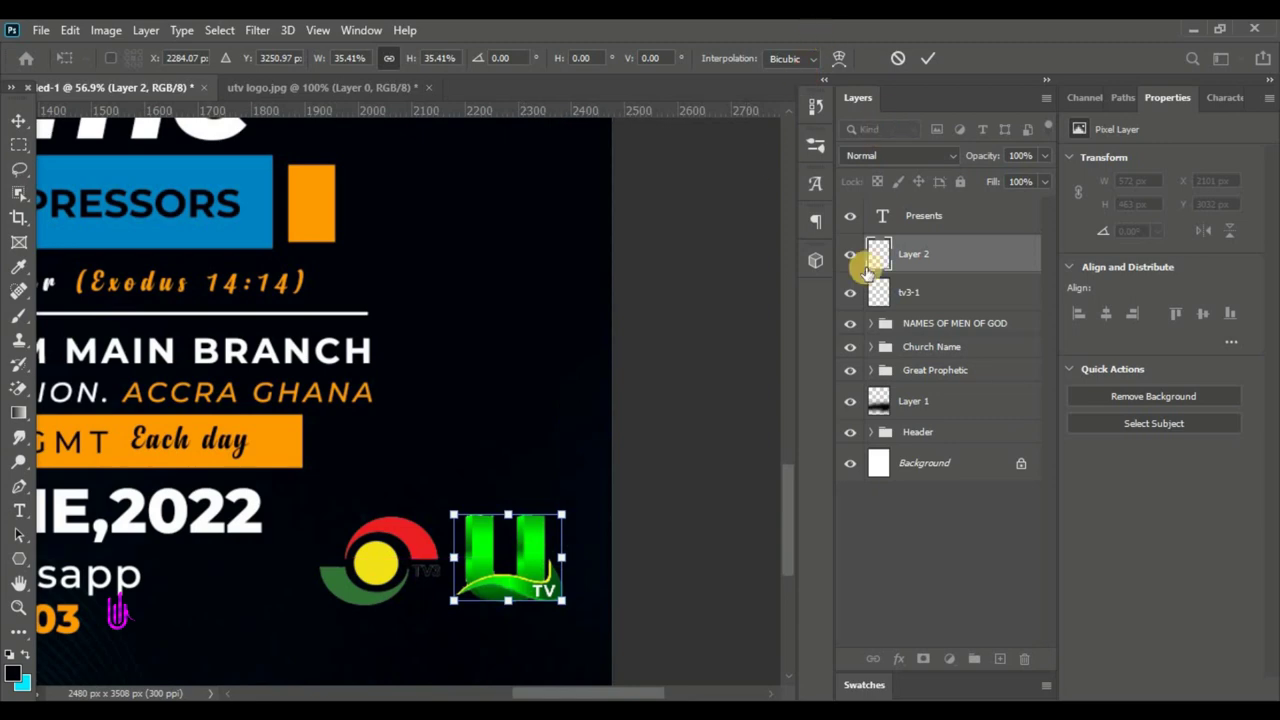
left_click(928, 58)
key("ctrl+0")
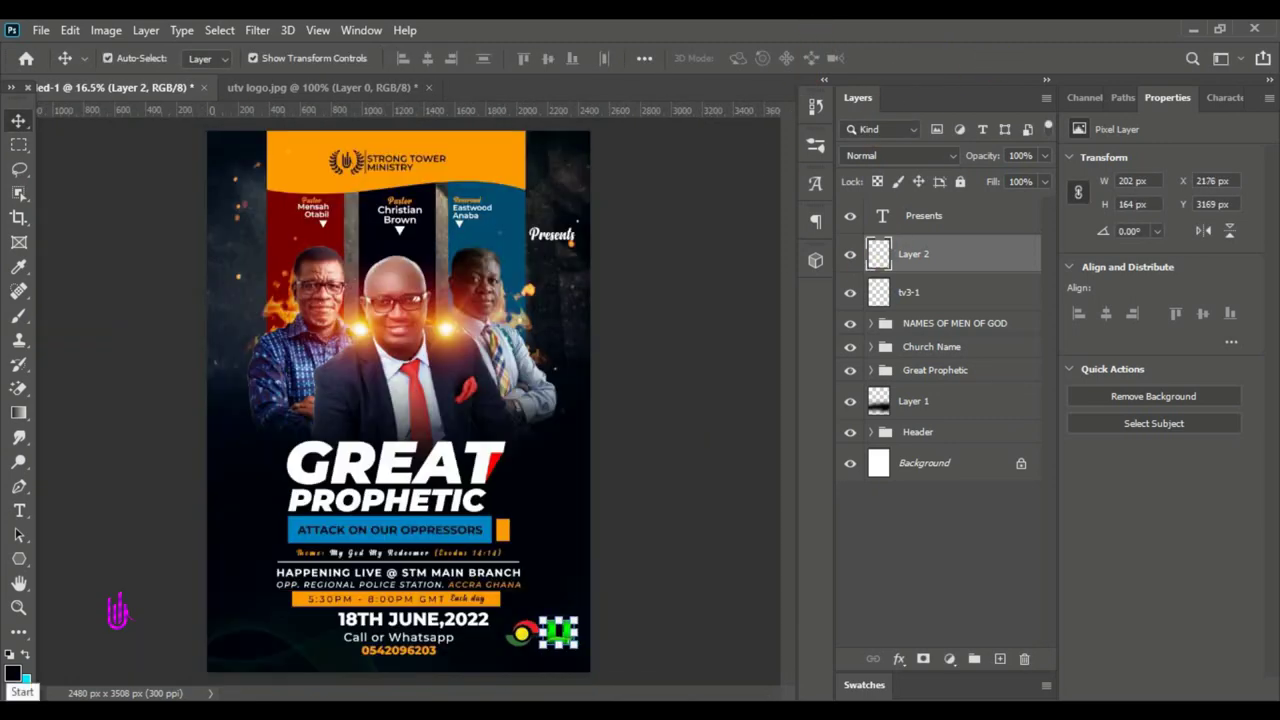
left_click(871, 307, "ctrl")
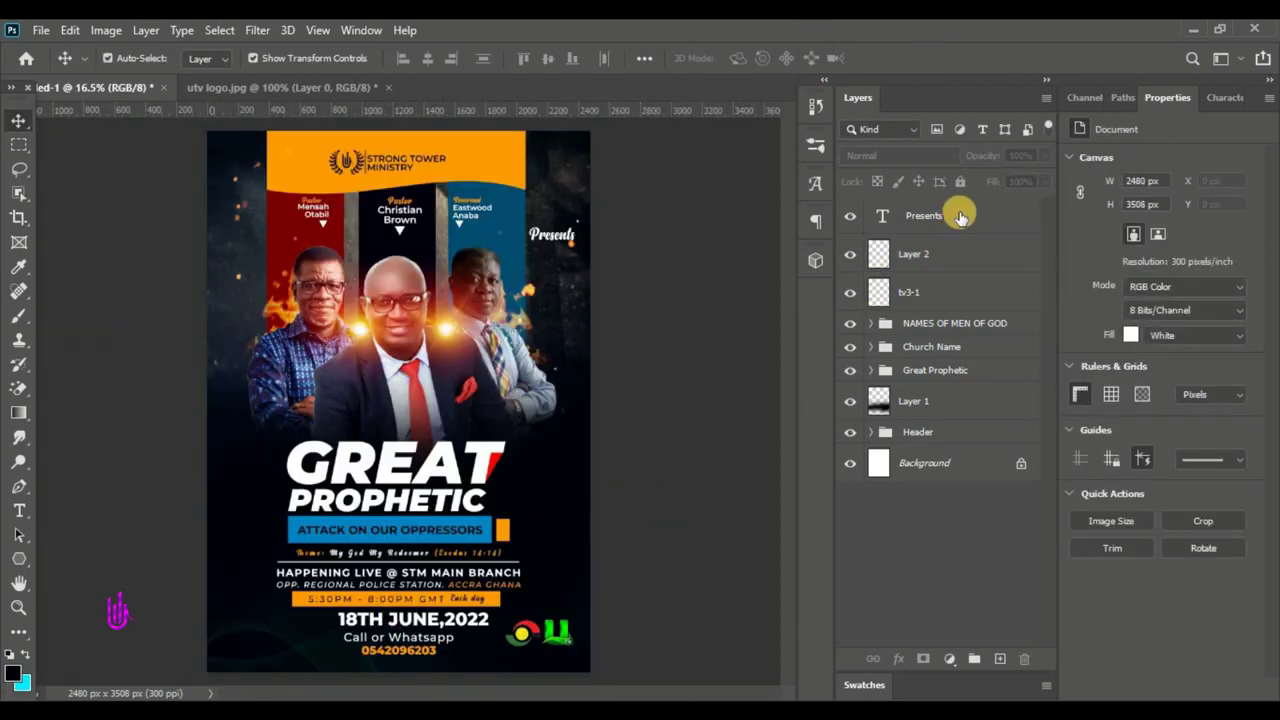
left_click(960, 217)
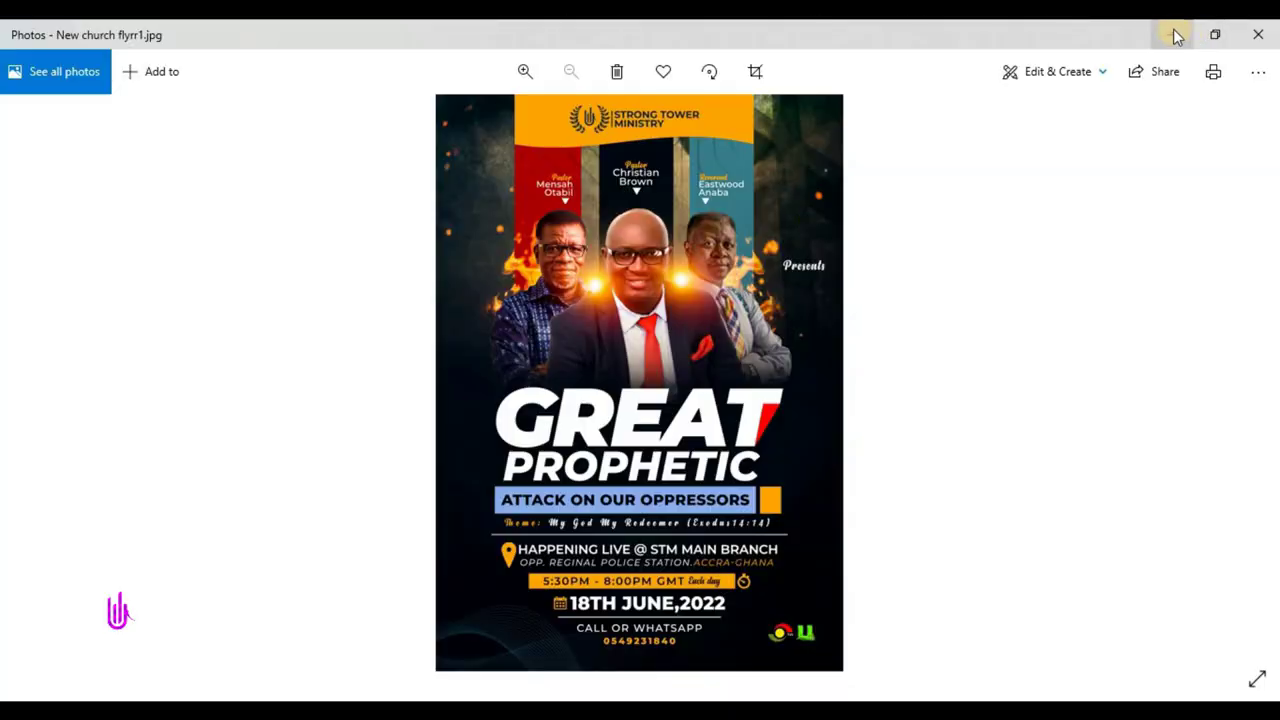
left_click(1172, 34)
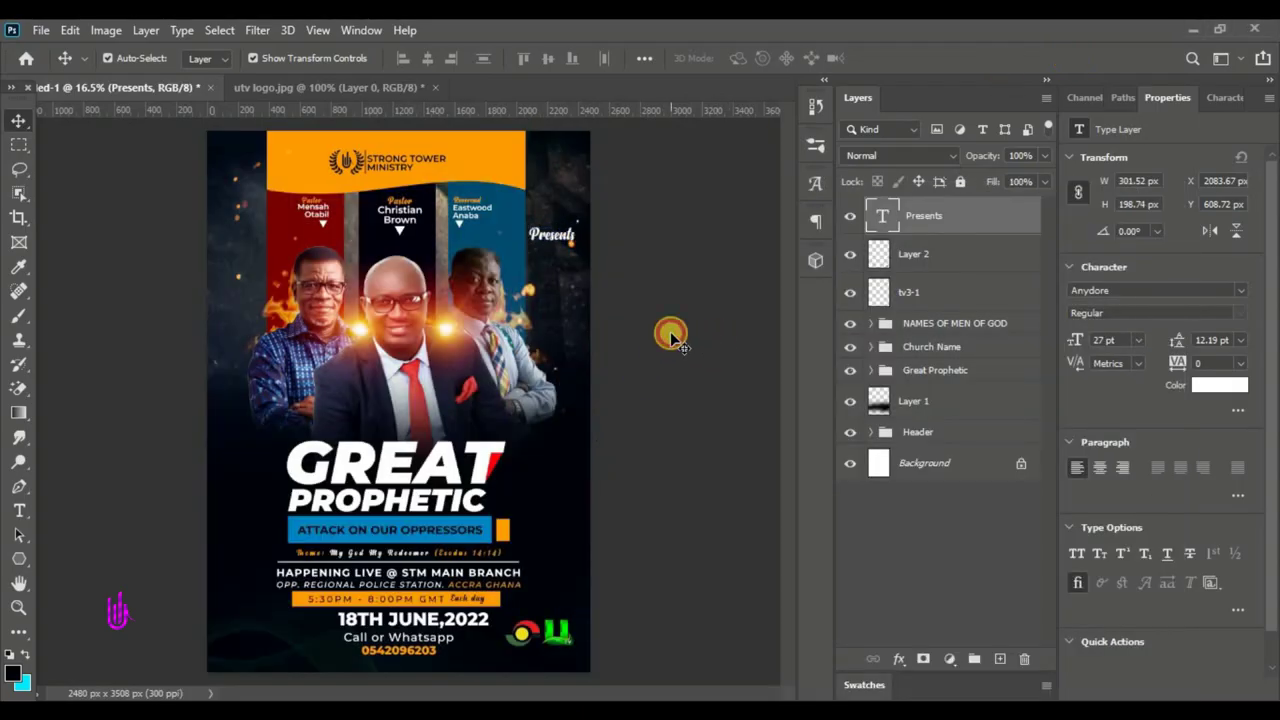
left_click(670, 331)
- Place the date/time/location icons image and copy each icon onto its own layer
left_click(557, 246)
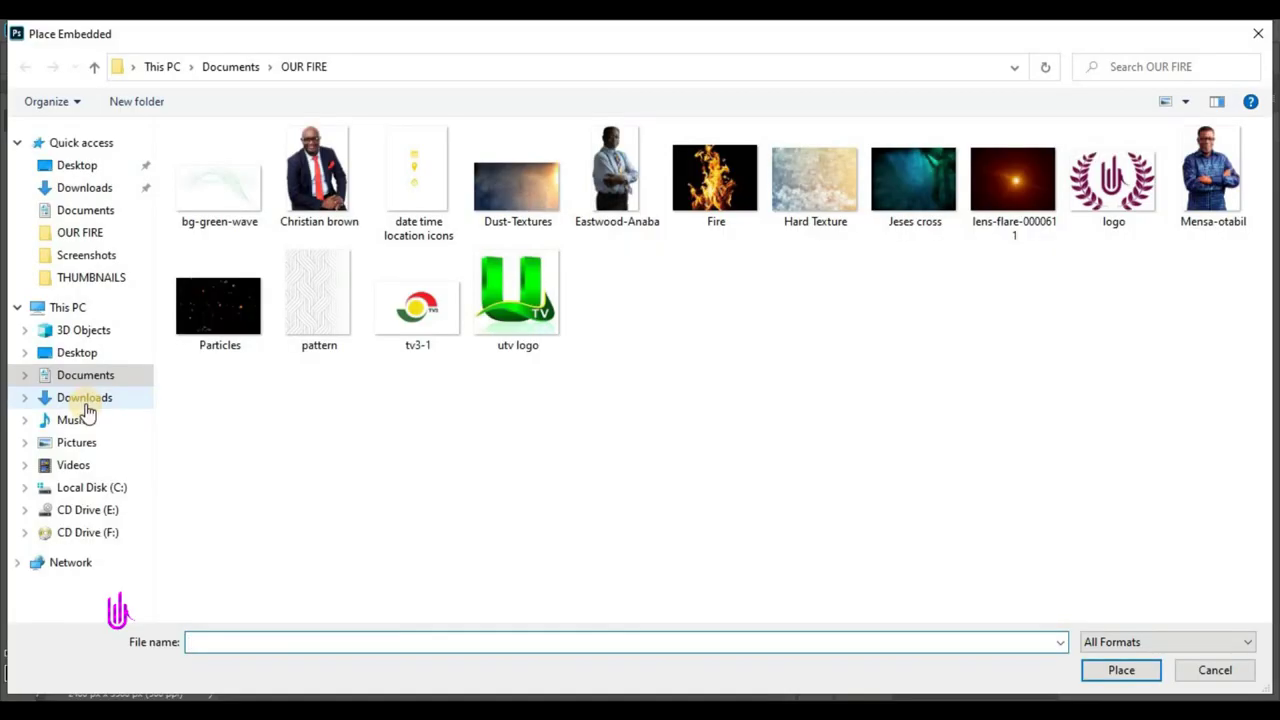
left_click(418, 182)
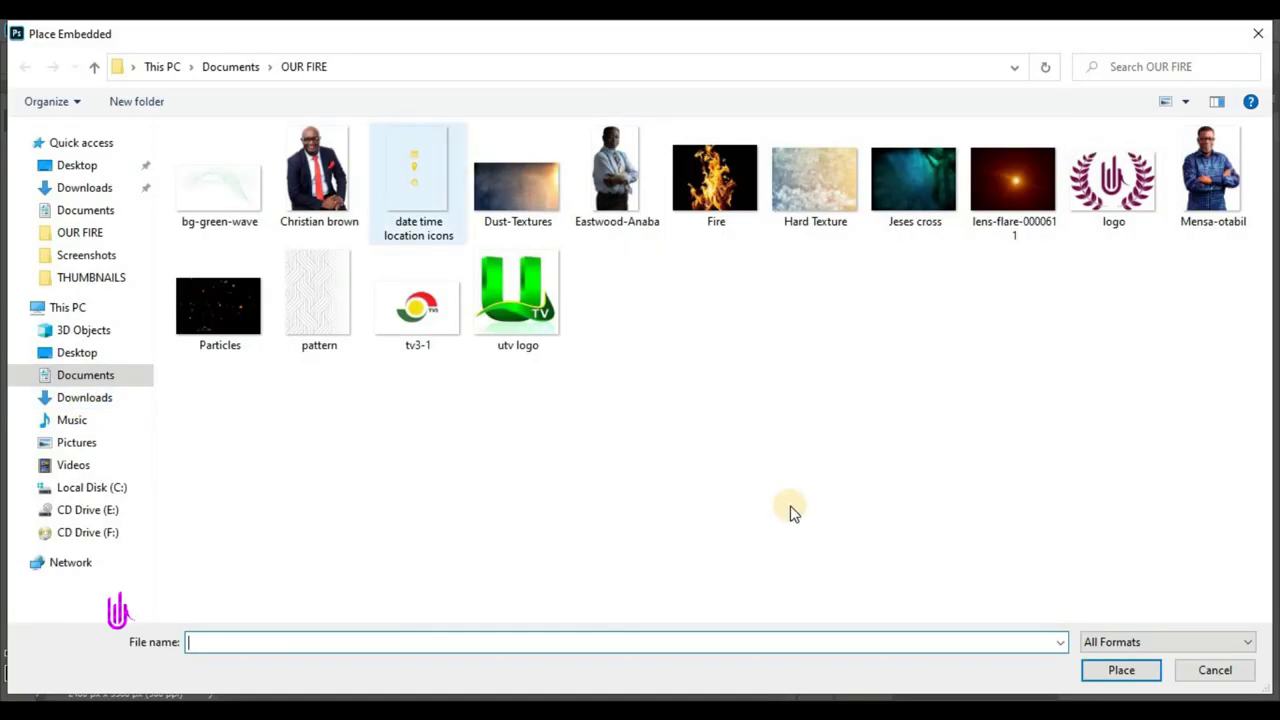
left_click(1115, 672)
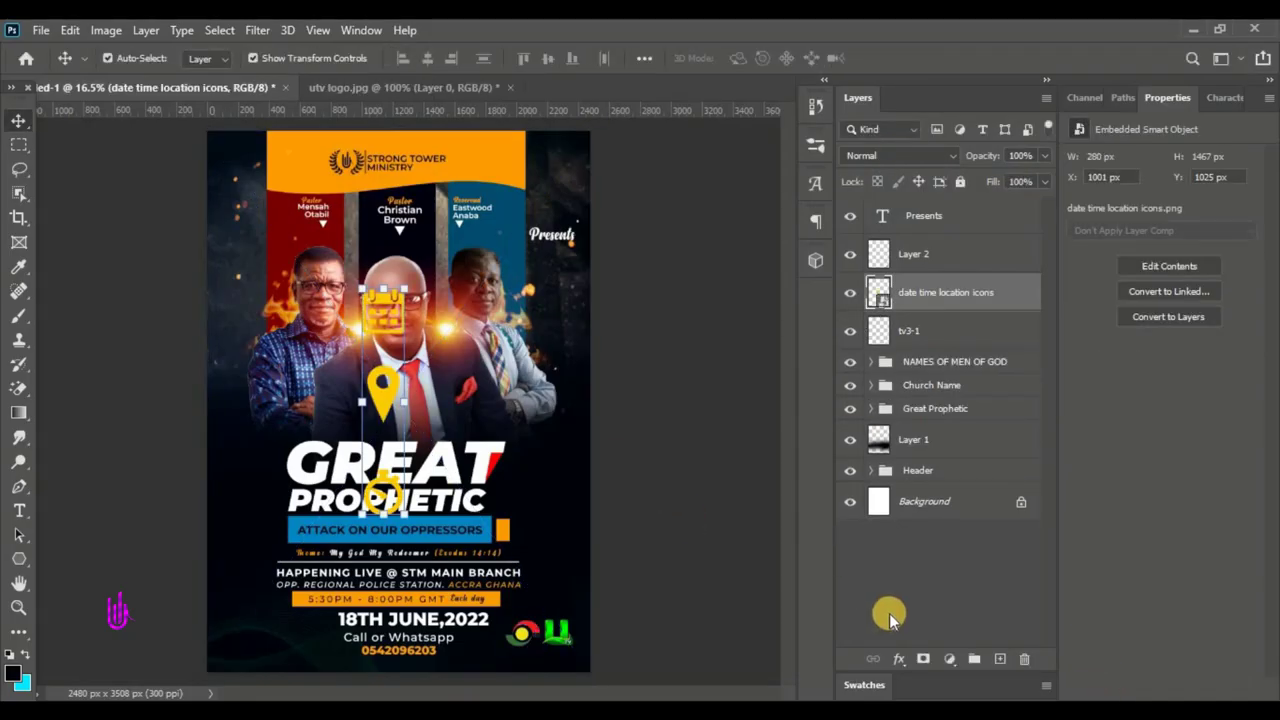
left_click(19, 169)
left_click(352, 300)
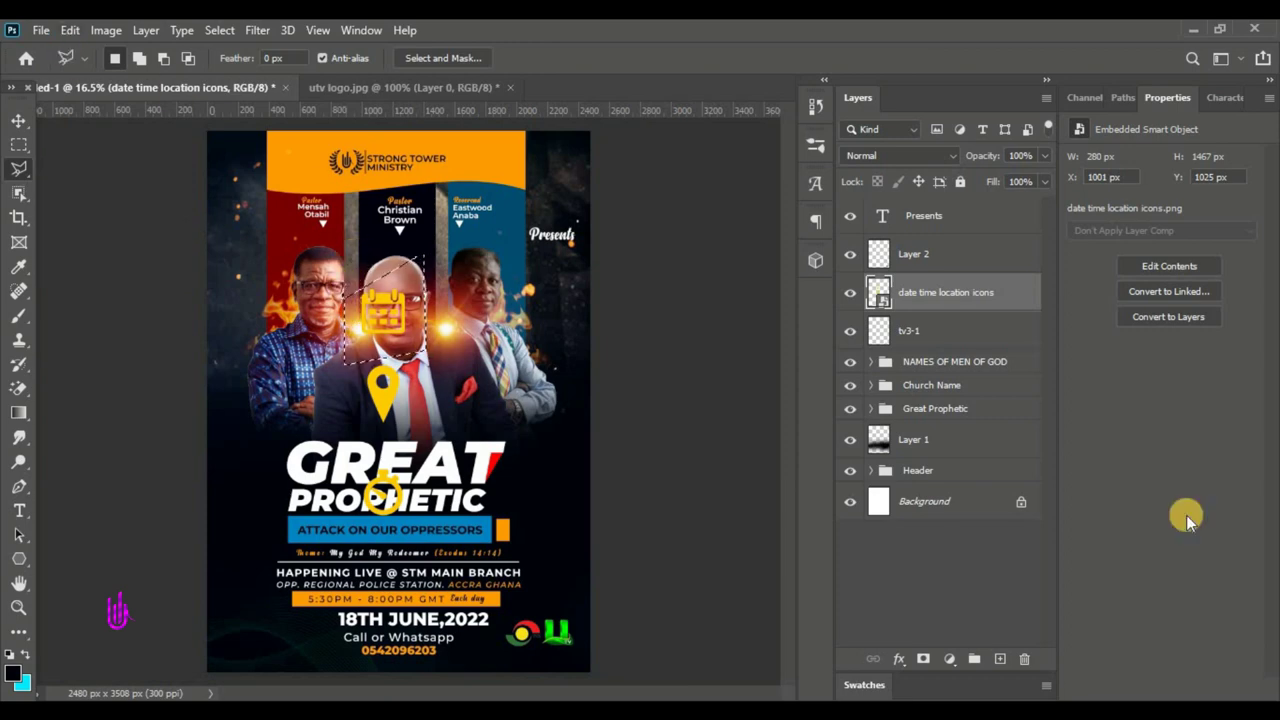
key("ctrl+j")
left_click(918, 330)
key("ctrl+j")
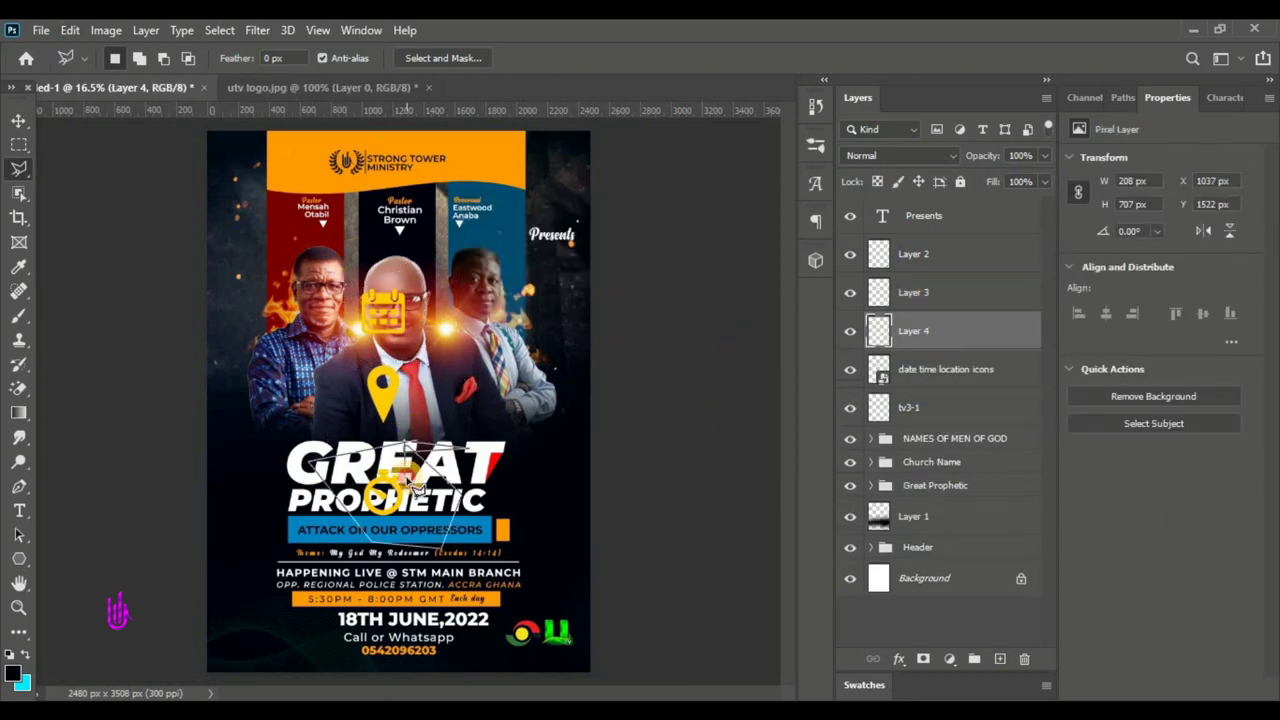
left_click(418, 488)
key("ctrl+j")
left_click(850, 407)
- Shrink the calendar icon and position it beside the 18TH JUNE date
key("v")
left_click(913, 292)
left_click_drag(385, 312, 318, 650)
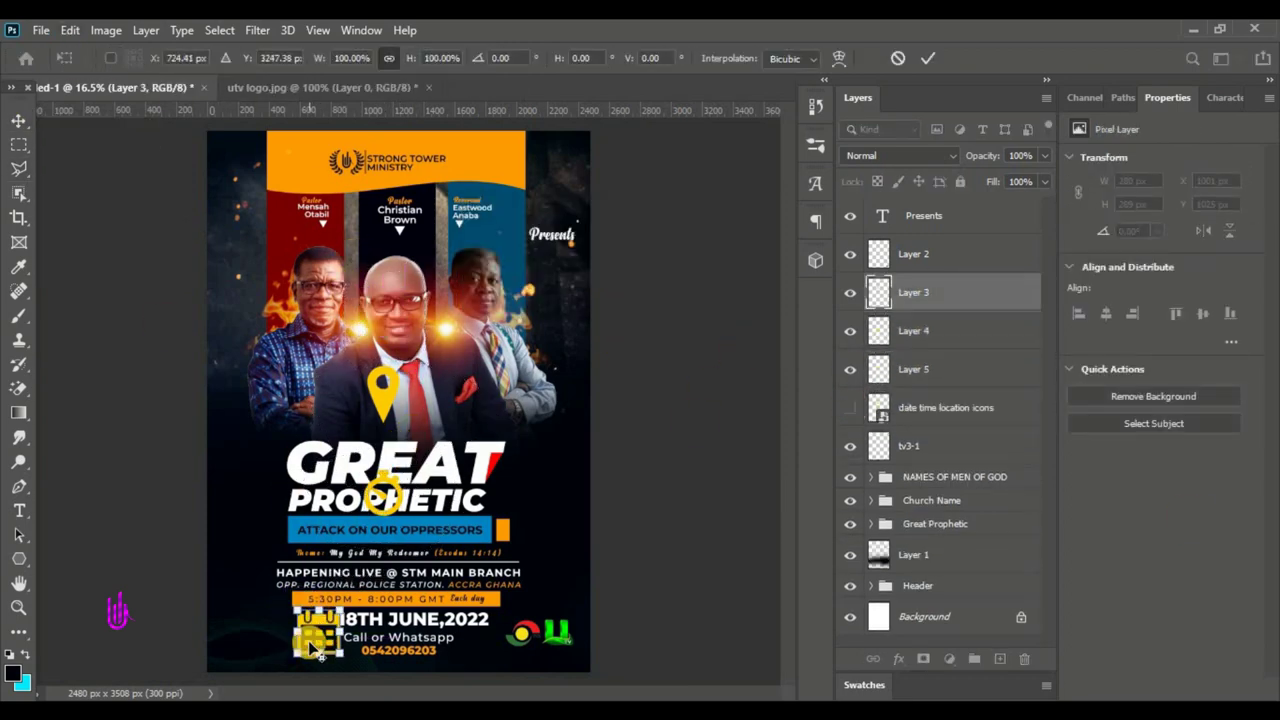
scroll(318, 648, "up", 3)
left_click_drag(343, 606, 305, 558)
scroll(300, 570, "up", 3)
key("Return")
left_click(520, 558)
left_click(878, 293, "ctrl")
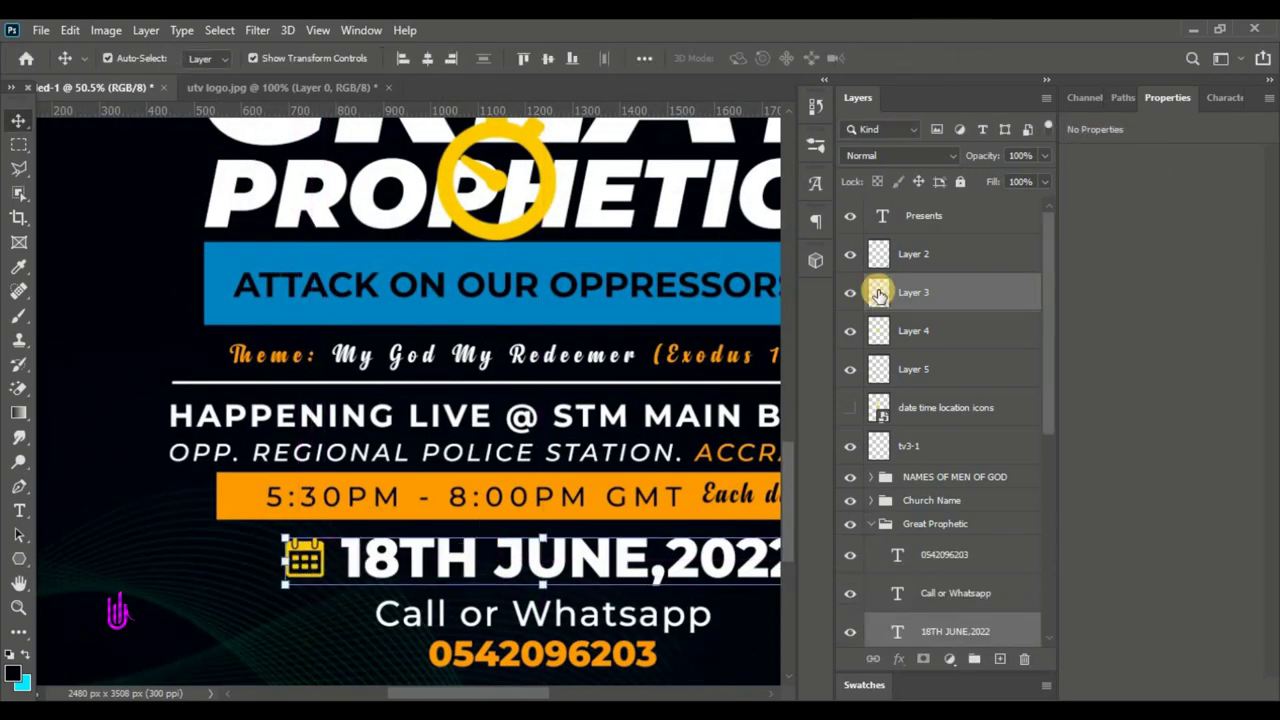
- Move the stopwatch icon beside the 'Each day' time label
left_click(913, 369)
key("ctrl+t")
left_click_drag(265, 208, 643, 506)
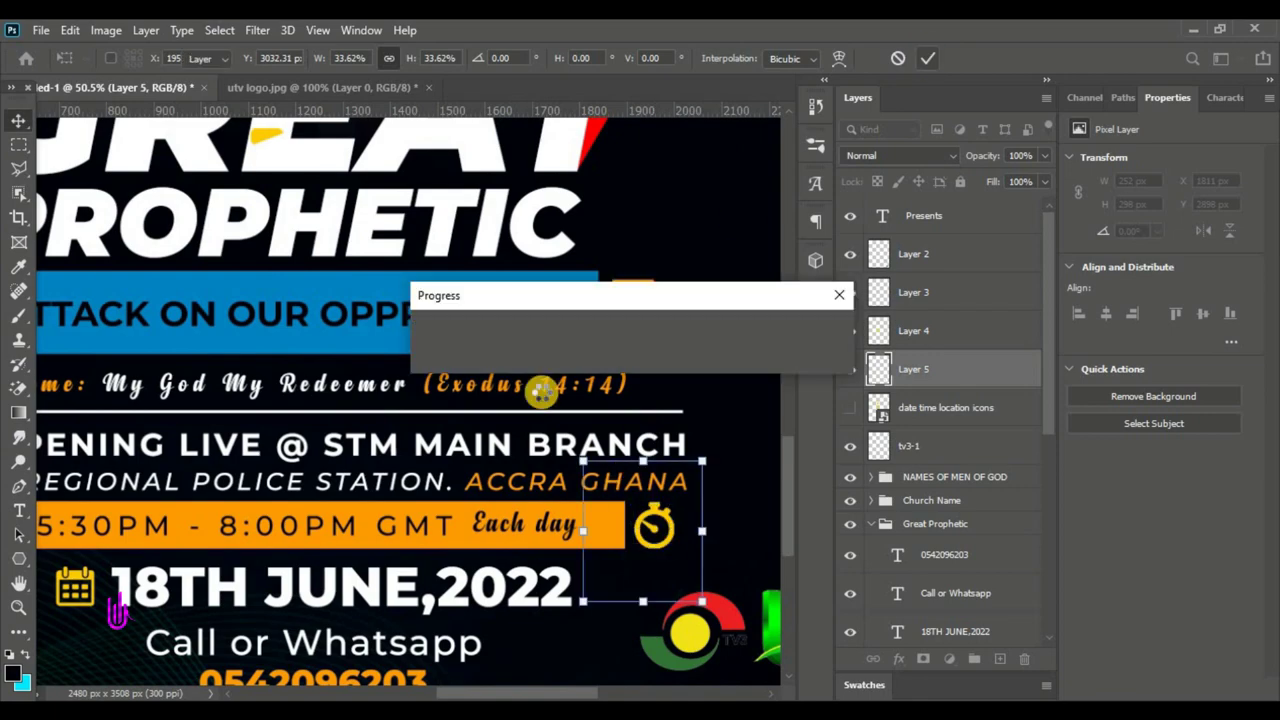
key("Return")
scroll(414, 200, "up", 3)
scroll(330, 270, "up", 2)
- Shrink the location pin icon and place it beside the HAPPENING venue line
left_click(300, 250)
key("l")
left_click_drag(230, 420, 340, 670)
left_click(70, 30)
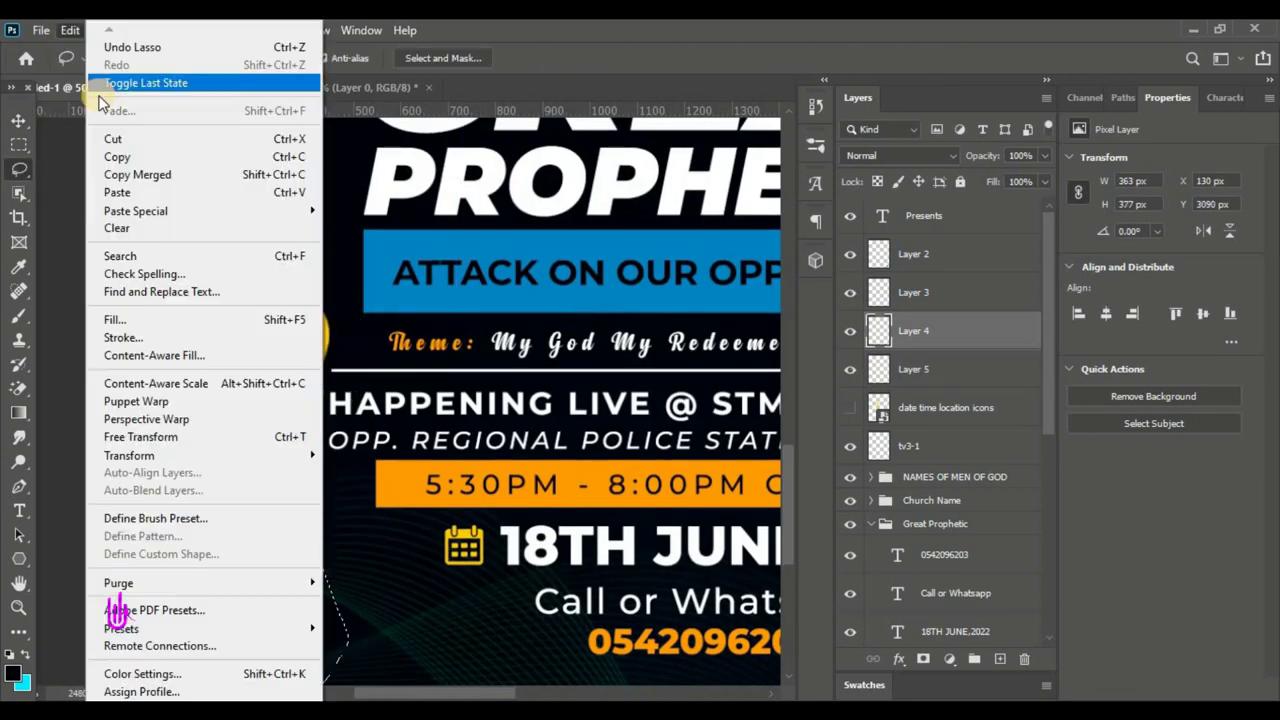
left_click(100, 88)
key("v")
left_click_drag(234, 283, 300, 410)
key("Return")
key("ctrl+0")
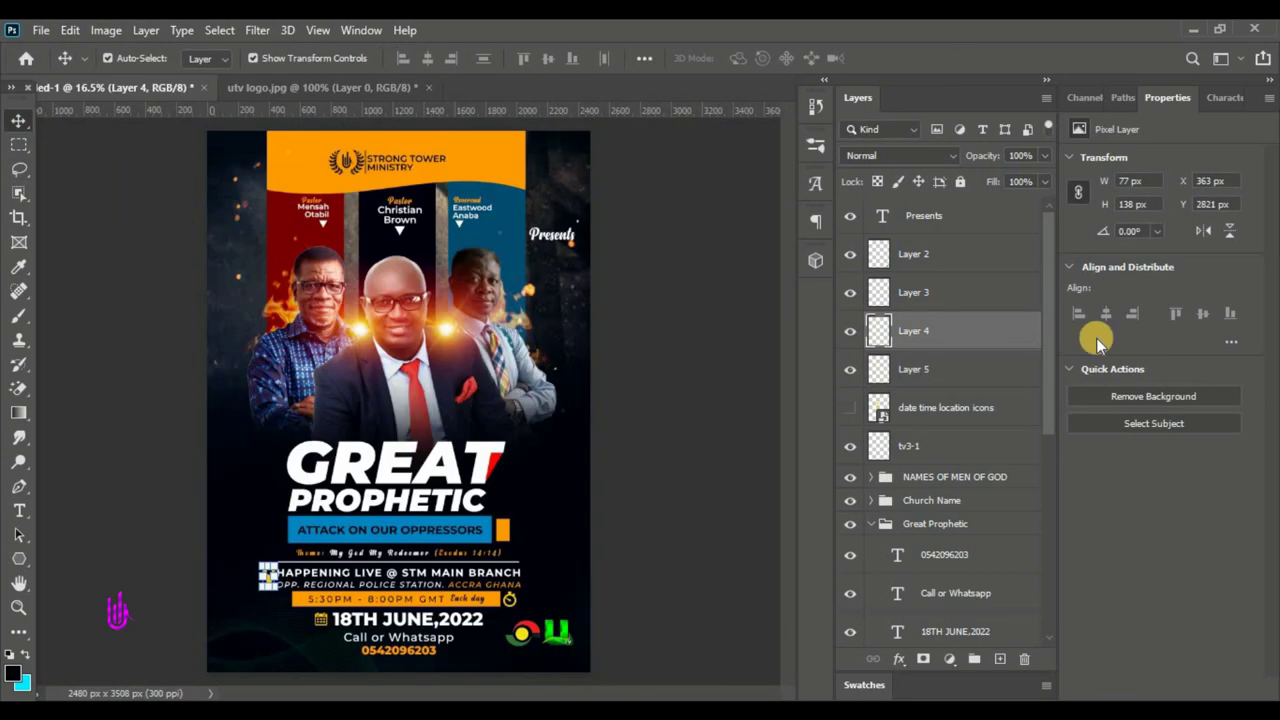
- Group the three icons and give them a Color Overlay sampled from the flyer
left_click(913, 292, "ctrl")
left_click(913, 369, "ctrl")
left_click(974, 659)
left_click(898, 659)
left_click(892, 564)
left_click(992, 108)
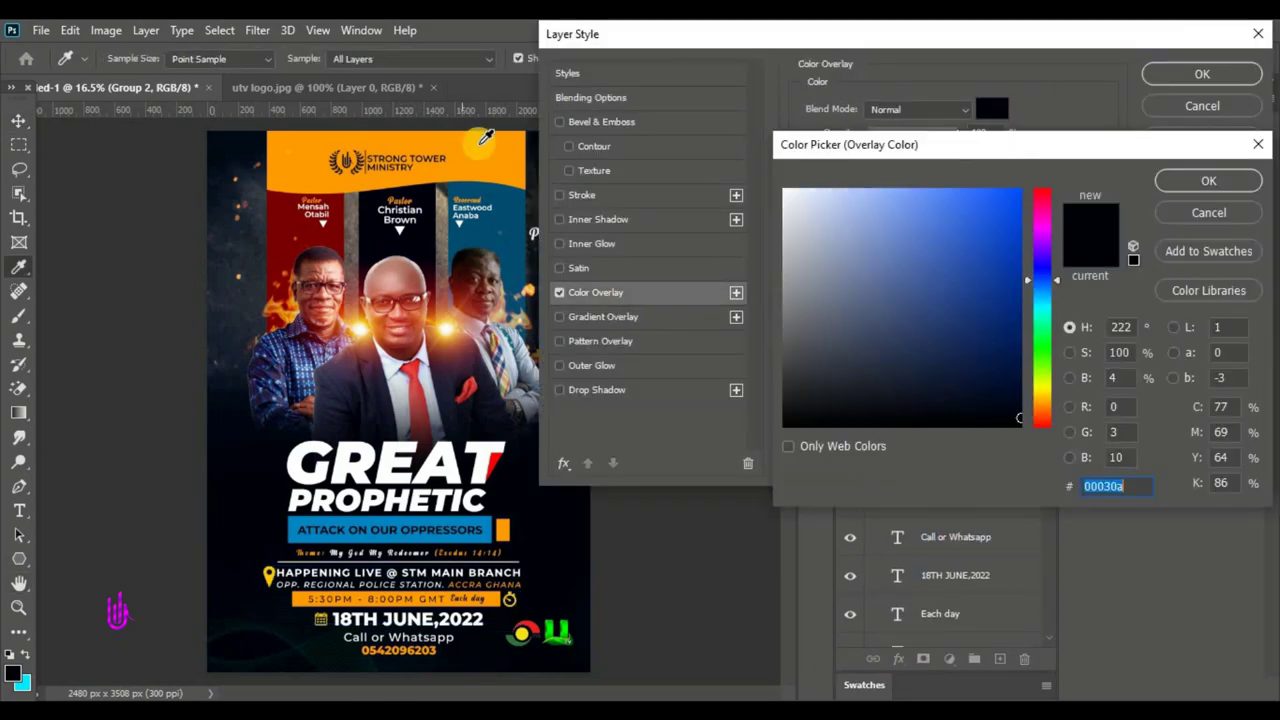
key("Return")
key("Return")
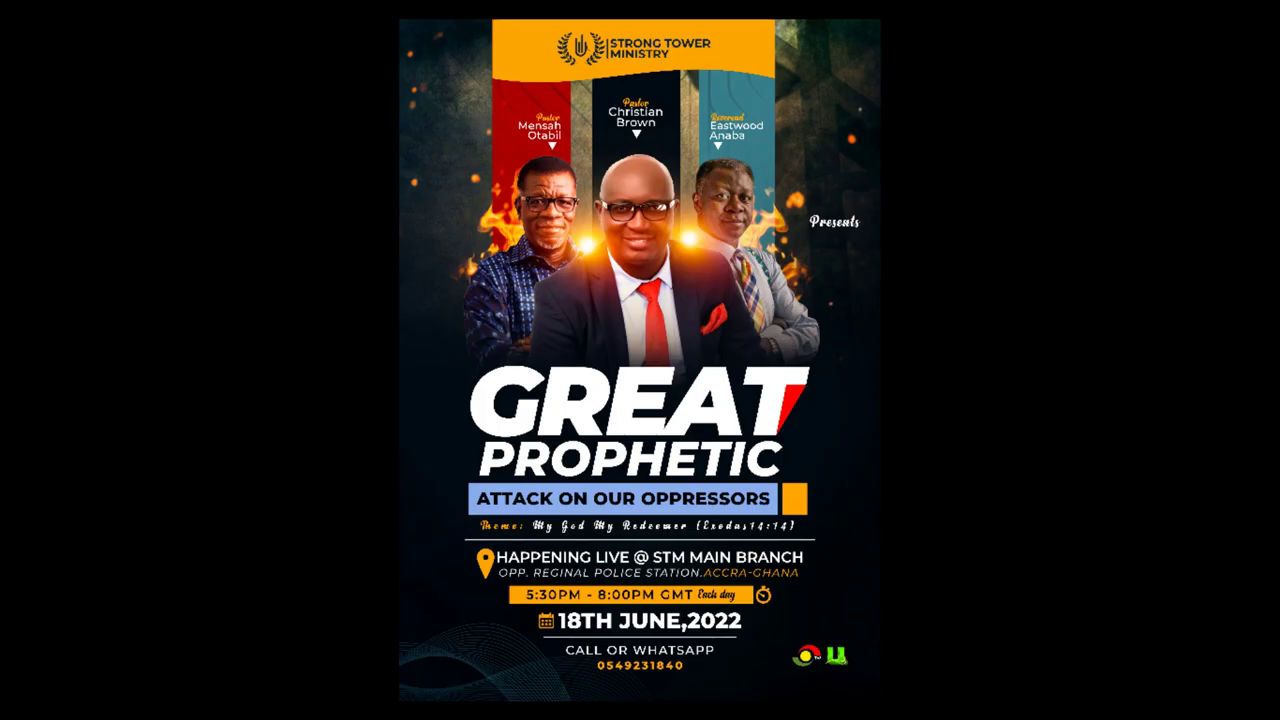